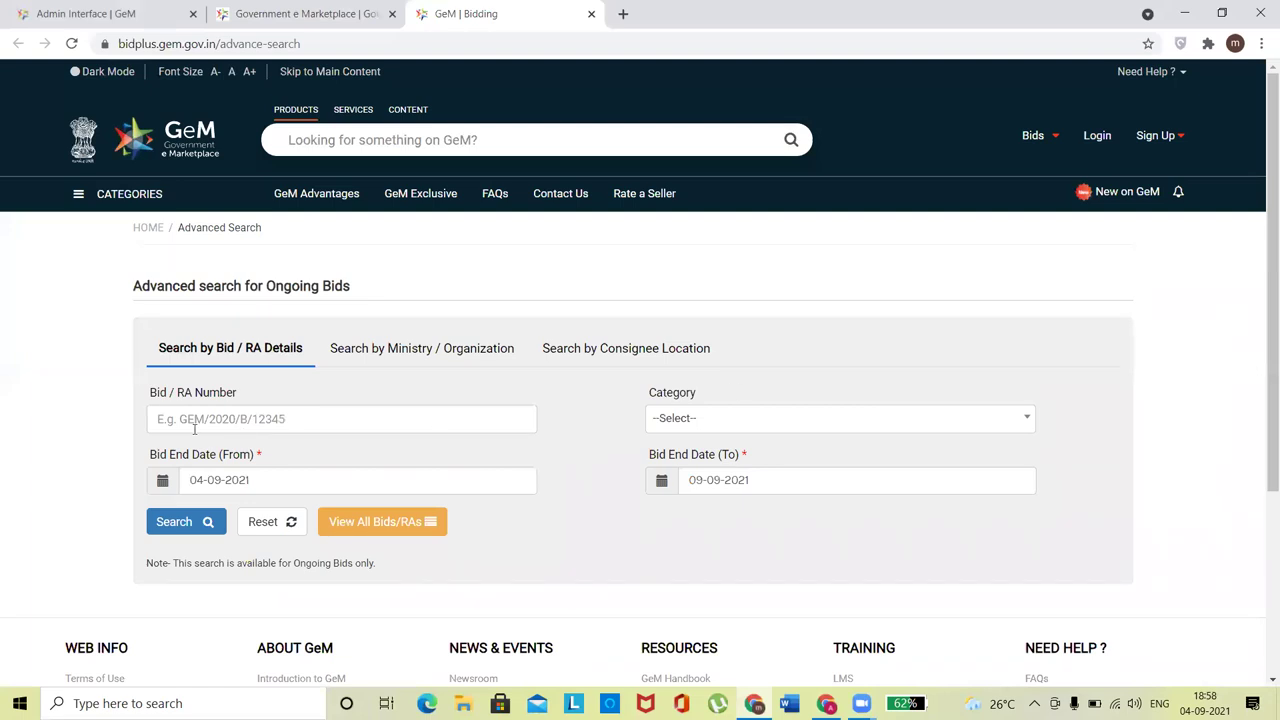
Step: Search the ongoing bids for Bid / RA number GEM/2021/B/1004733
{"action": "left_click_drag", "start_coordinate": [152, 396], "coordinate": [234, 393]}
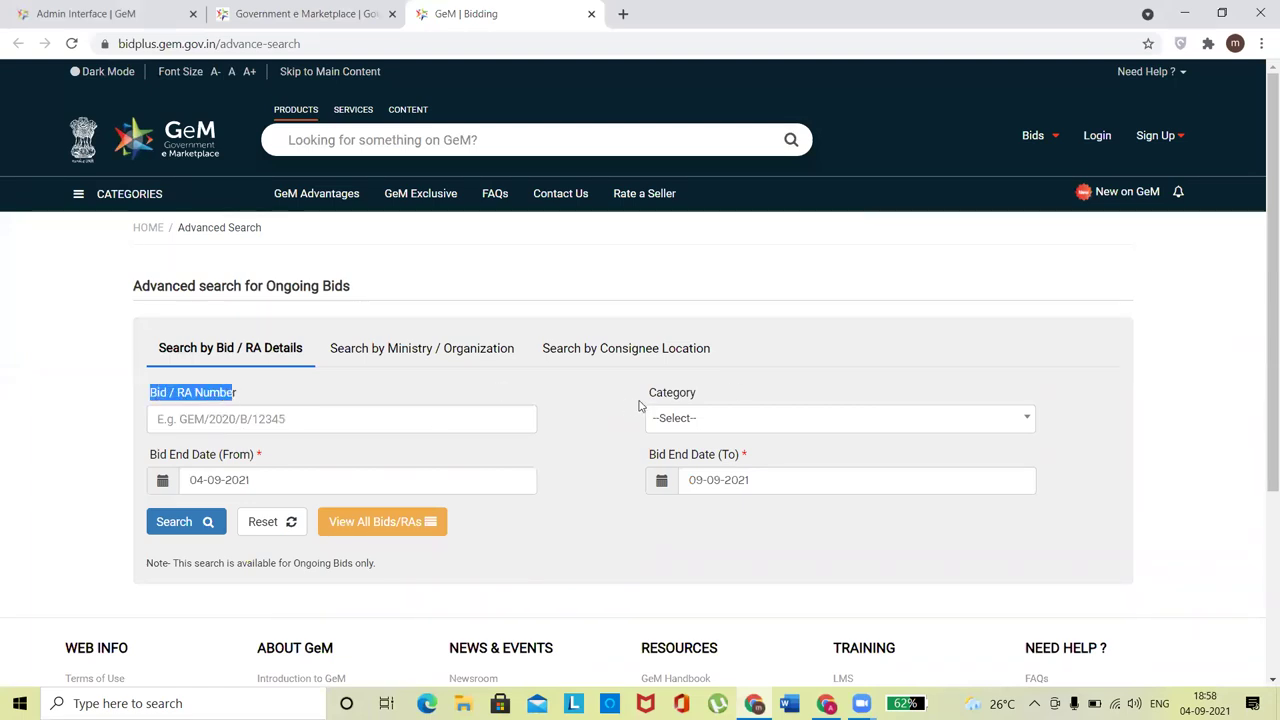
{"action": "left_click_drag", "start_coordinate": [655, 396], "coordinate": [712, 400]}
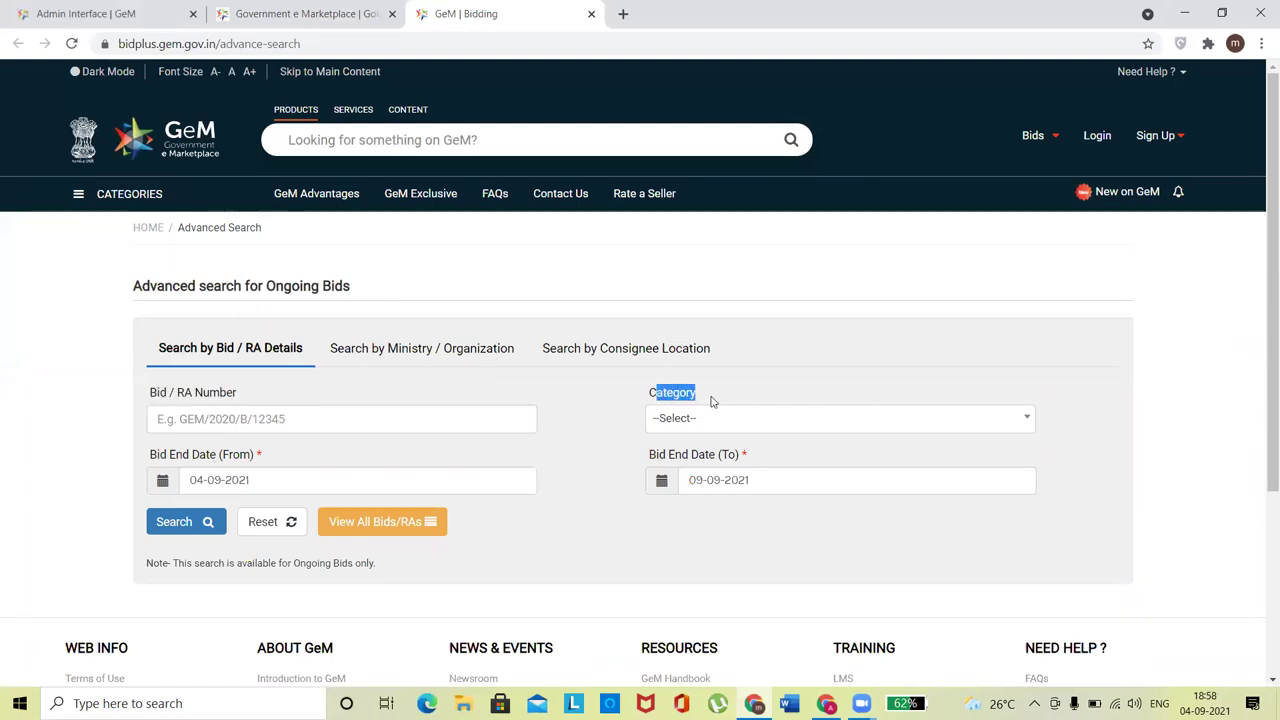
{"action": "left_click", "coordinate": [205, 421]}
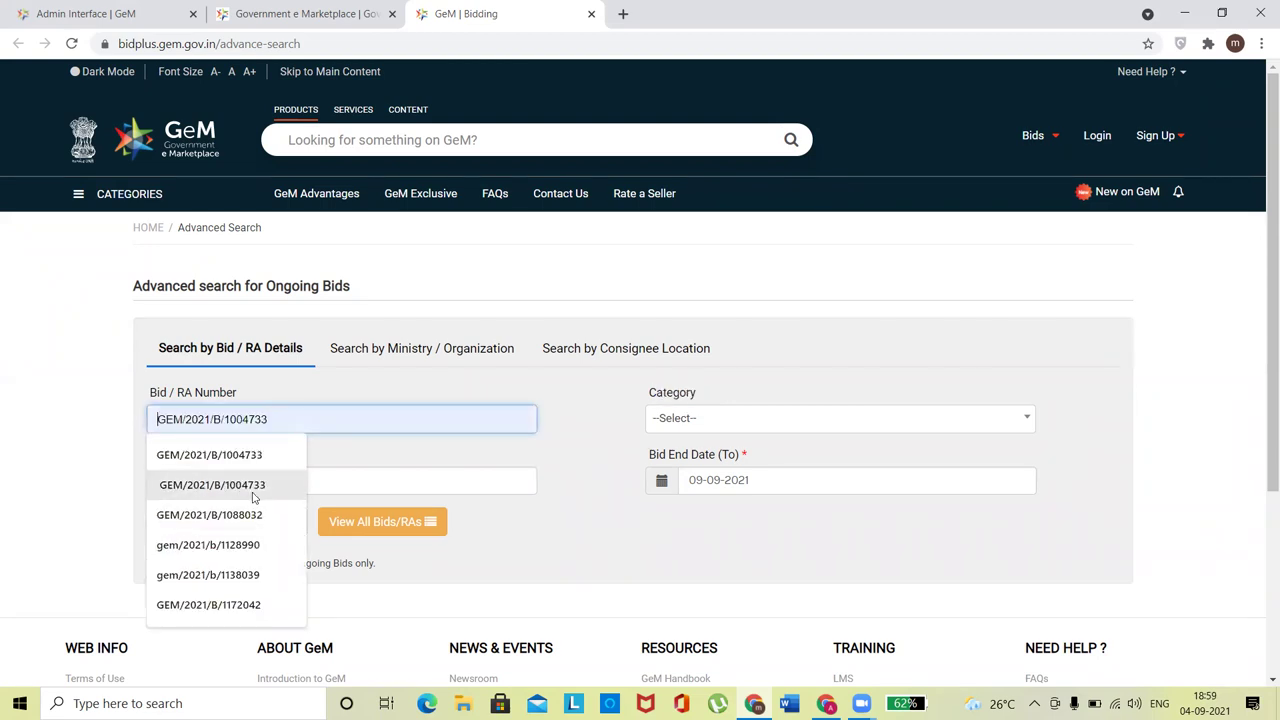
{"action": "left_click", "coordinate": [250, 458]}
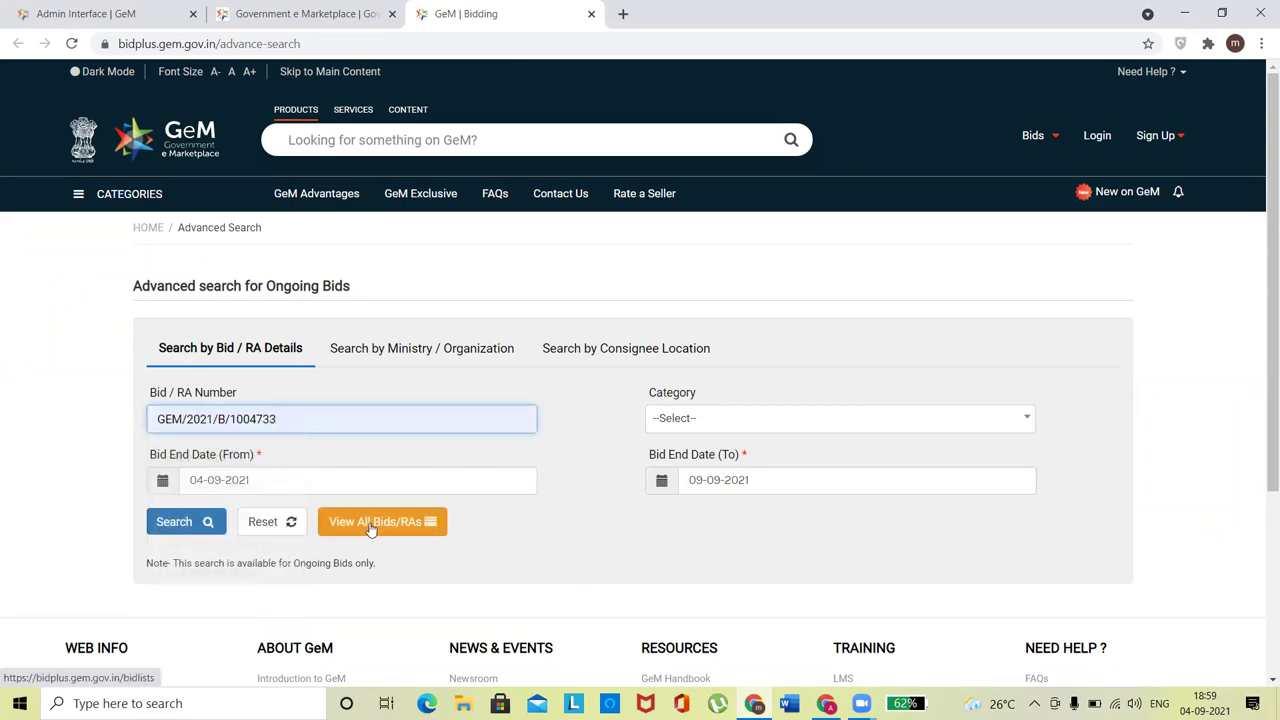
{"action": "left_click", "coordinate": [212, 531]}
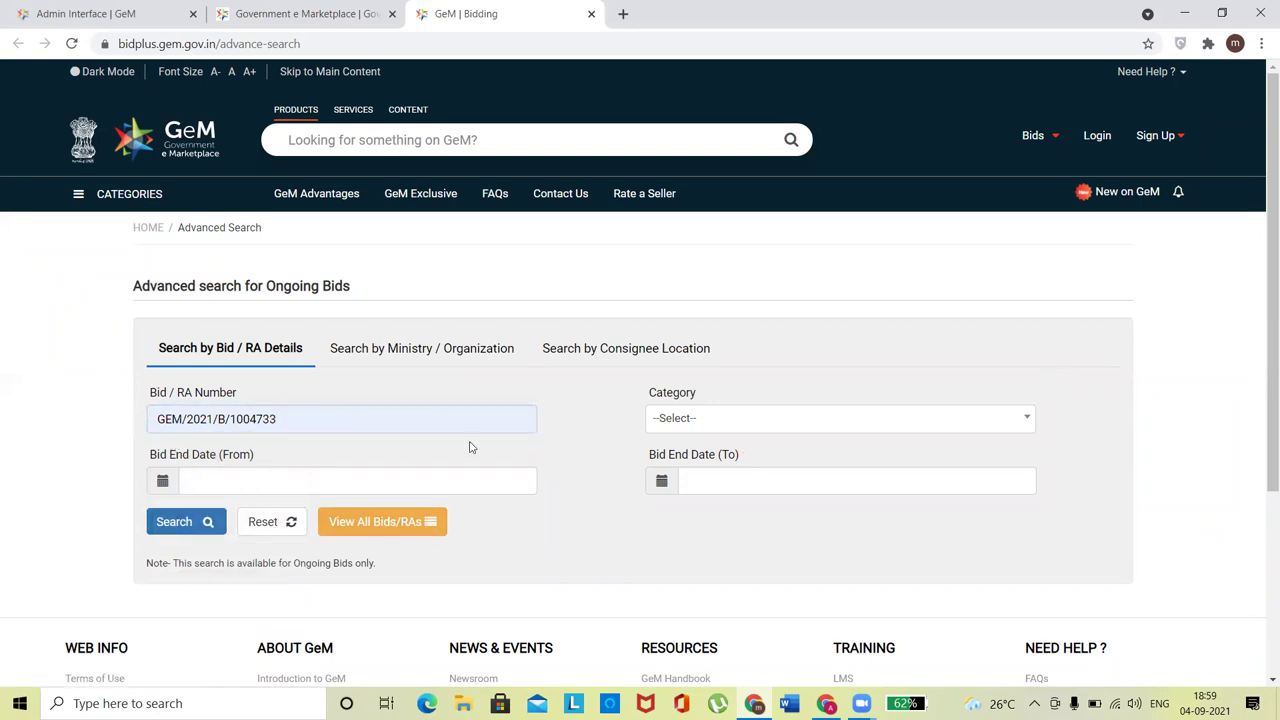
{"action": "left_click", "coordinate": [185, 525]}
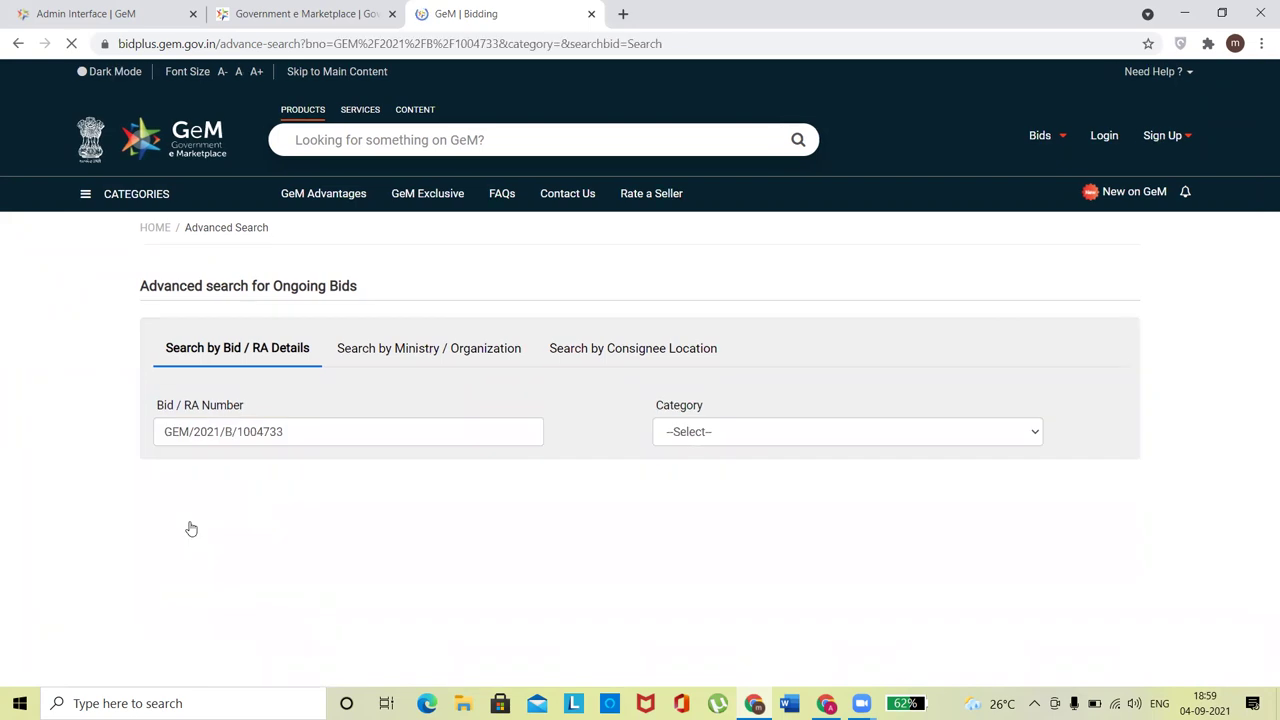
{"action": "left_click_drag", "start_coordinate": [1260, 343], "coordinate": [1262, 394]}
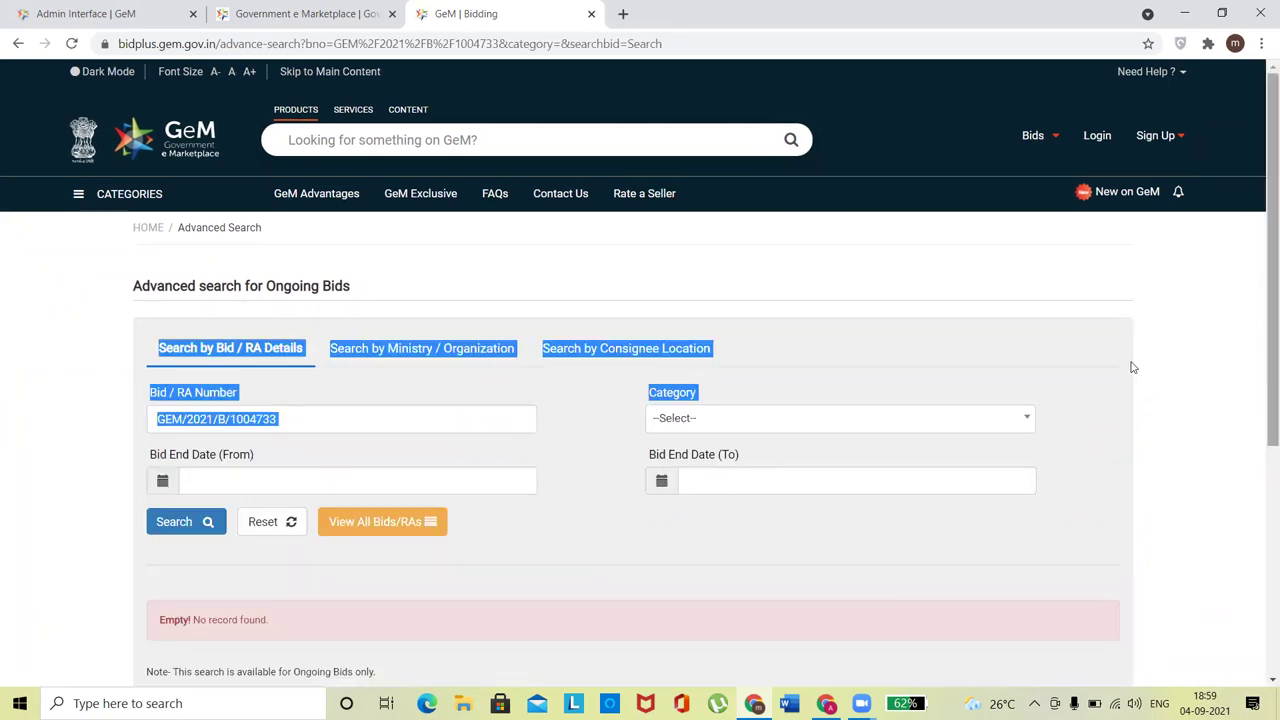
{"action": "left_click", "coordinate": [268, 390]}
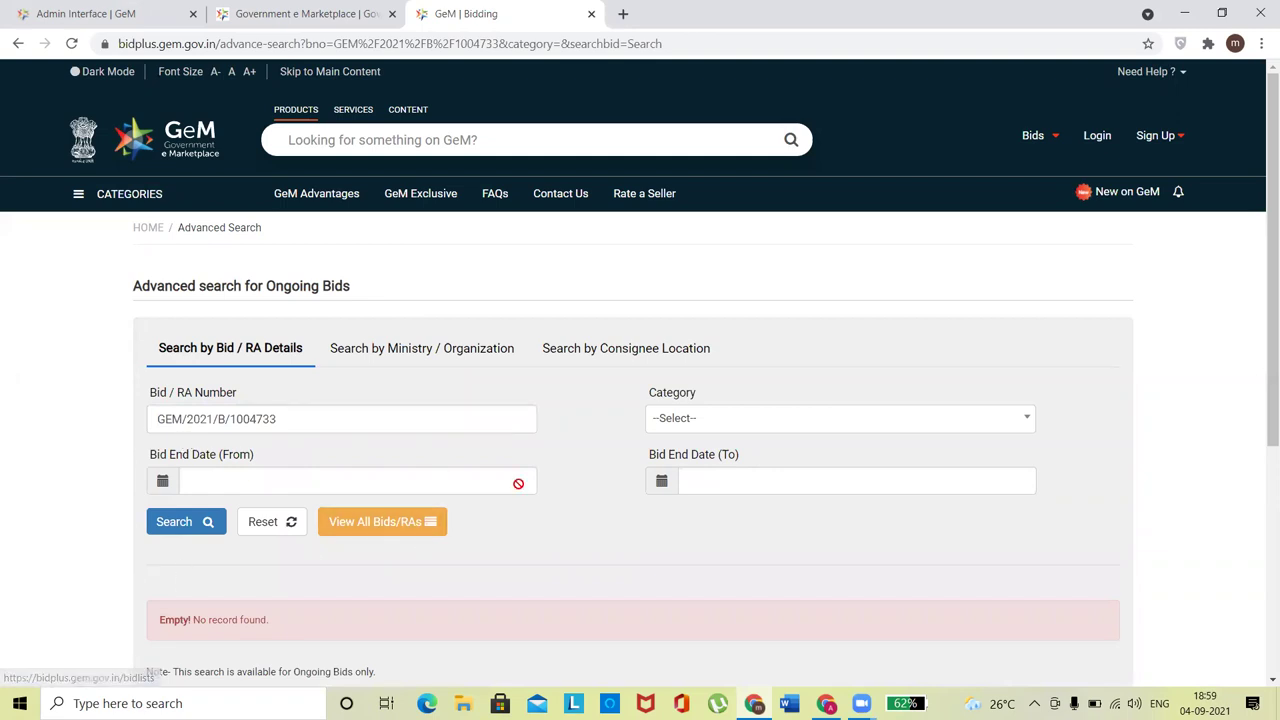
Step: Clear the Bid / RA number from the search form
{"action": "left_click", "coordinate": [284, 418]}
{"action": "key", "text": "BackSpace"}
{"action": "key", "text": "BackSpace"}
{"action": "key", "text": "BackSpace"}
{"action": "key", "text": "BackSpace"}
{"action": "key", "text": "BackSpace"}
{"action": "key", "text": "BackSpace"}
{"action": "key", "text": "BackSpace"}
{"action": "key", "text": "BackSpace"}
{"action": "key", "text": "BackSpace"}
{"action": "key", "text": "BackSpace"}
{"action": "key", "text": "BackSpace"}
{"action": "key", "text": "BackSpace"}
{"action": "key", "text": "BackSpace"}
{"action": "key", "text": "BackSpace"}
{"action": "key", "text": "BackSpace"}
{"action": "key", "text": "BackSpace"}
{"action": "key", "text": "BackSpace"}
{"action": "key", "text": "BackSpace"}
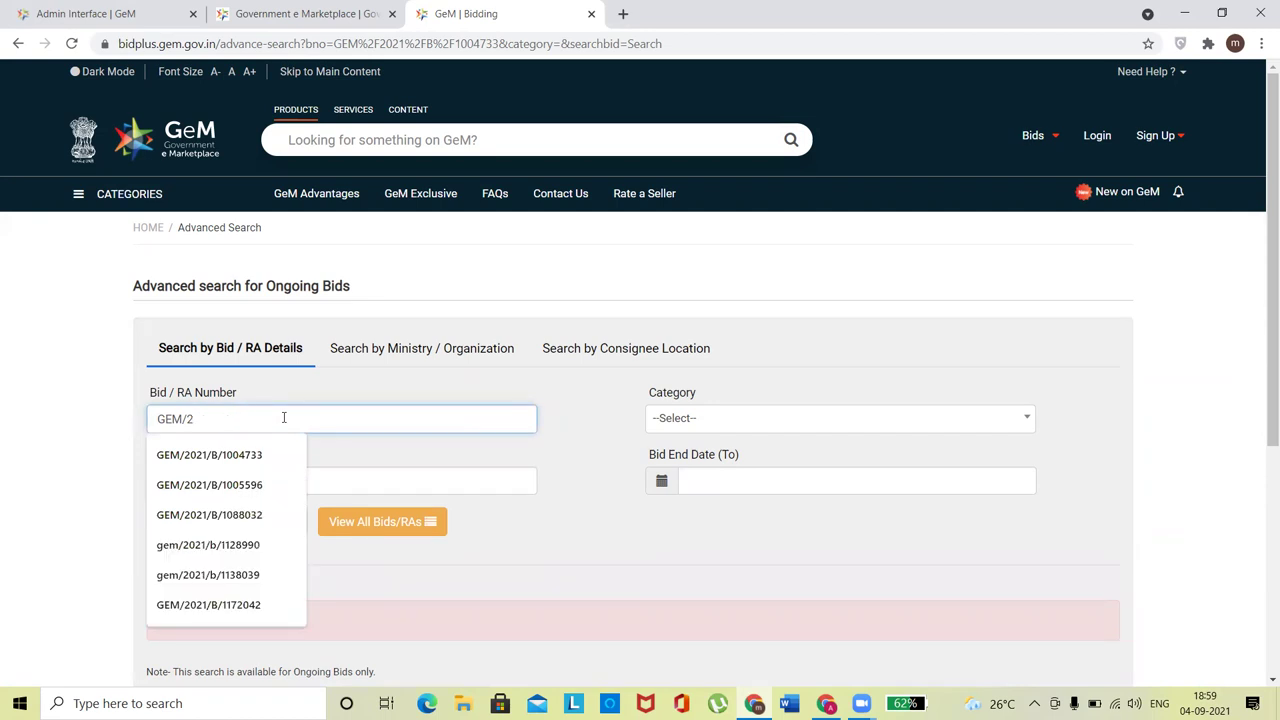
Step: Set the category to Digital Signature Certificate and search for matching ongoing bids
{"action": "left_click", "coordinate": [686, 421]}
{"action": "left_click", "coordinate": [690, 456]}
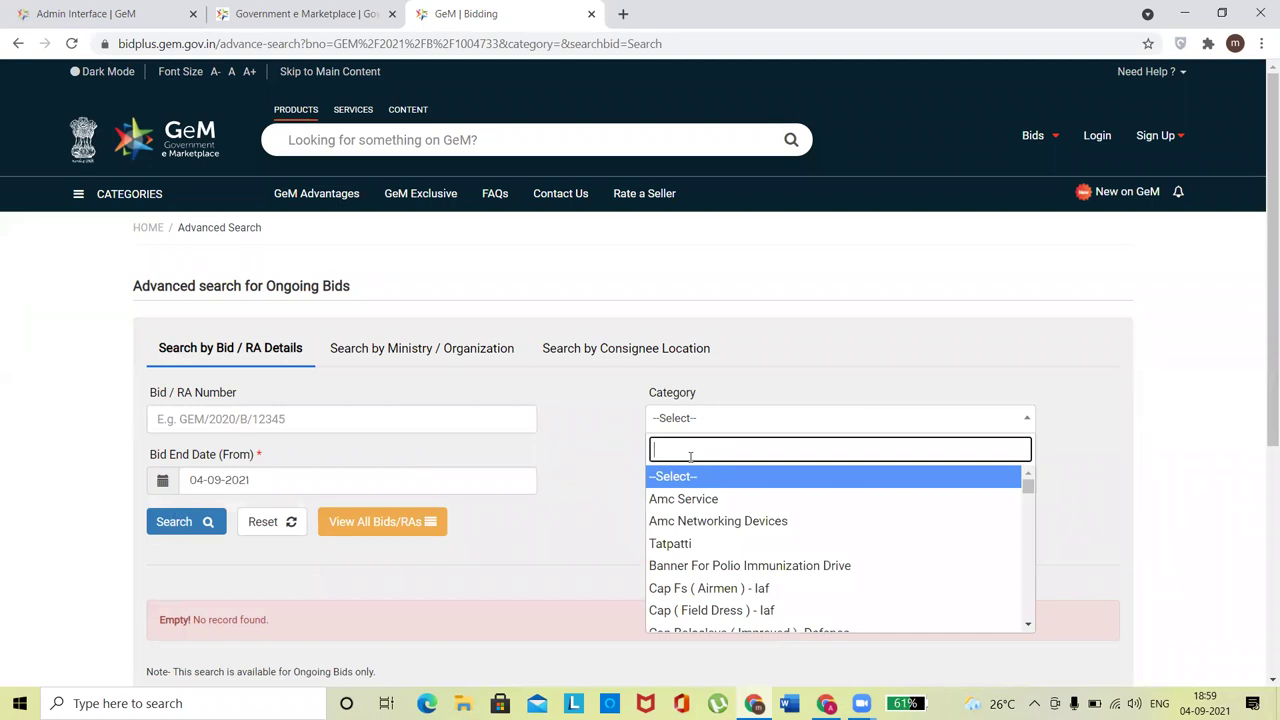
{"action": "type", "text": "digit"}
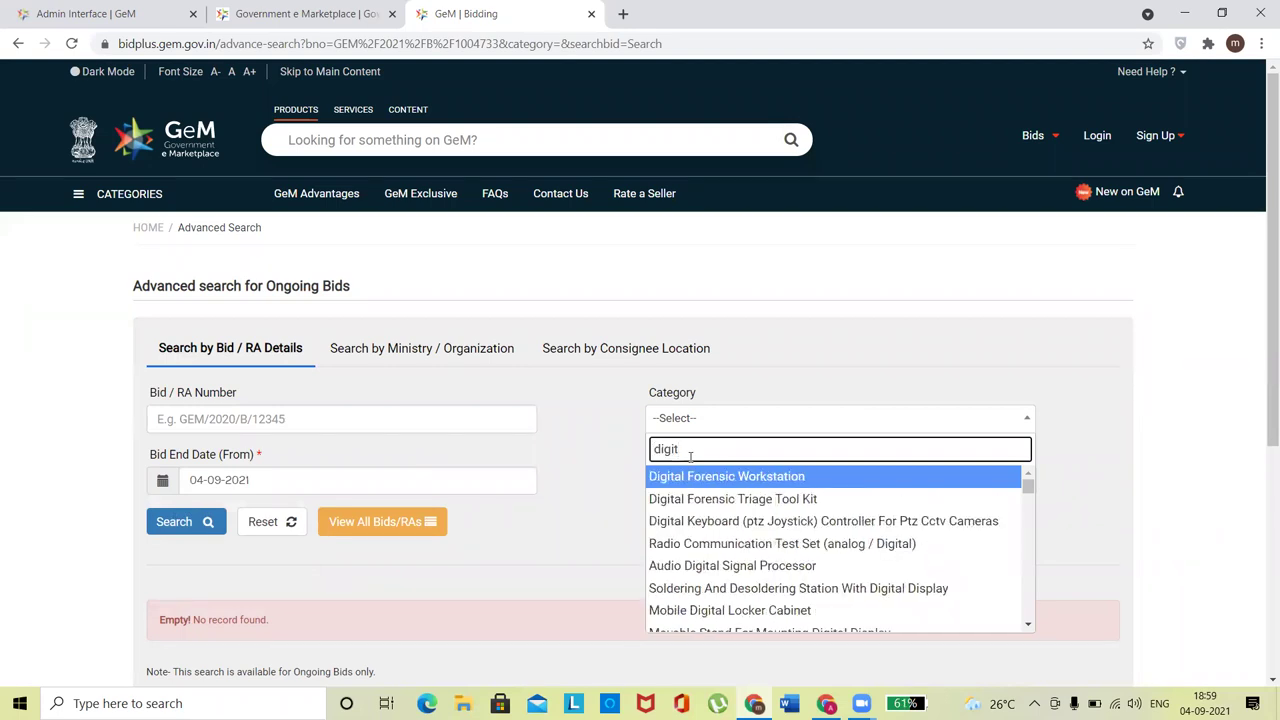
{"action": "type", "text": "al sign"}
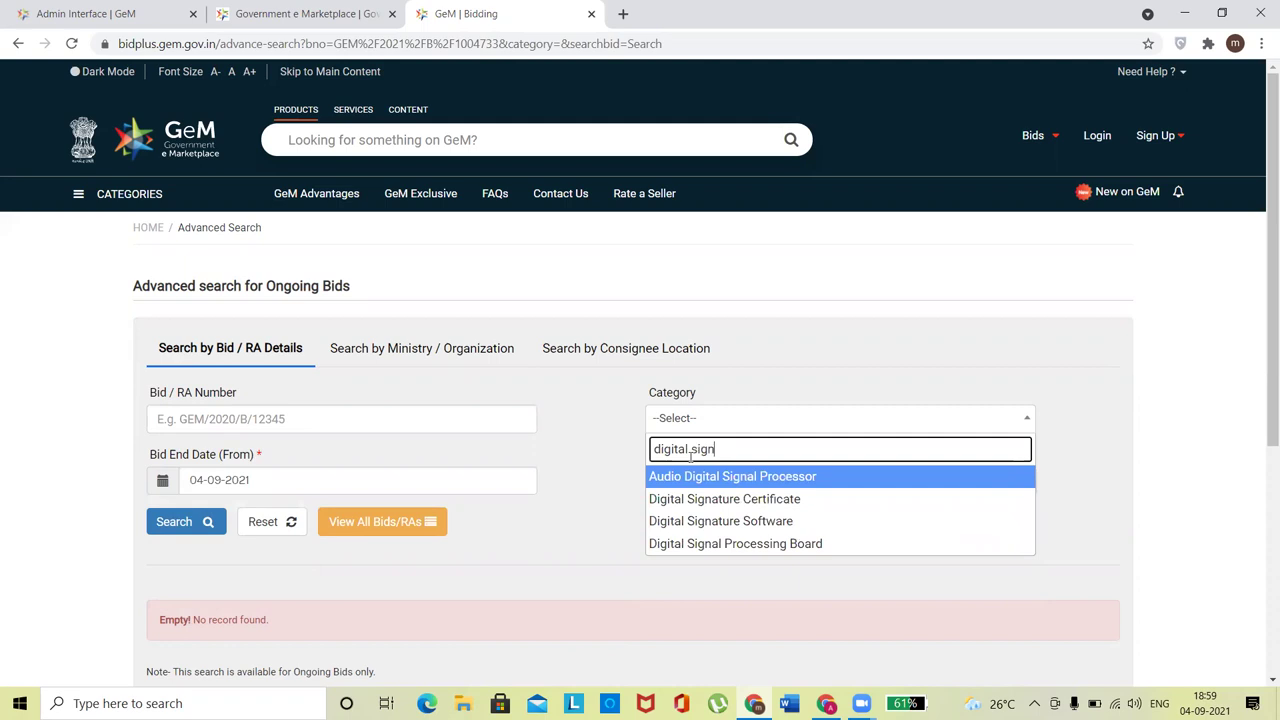
{"action": "left_click", "coordinate": [730, 499]}
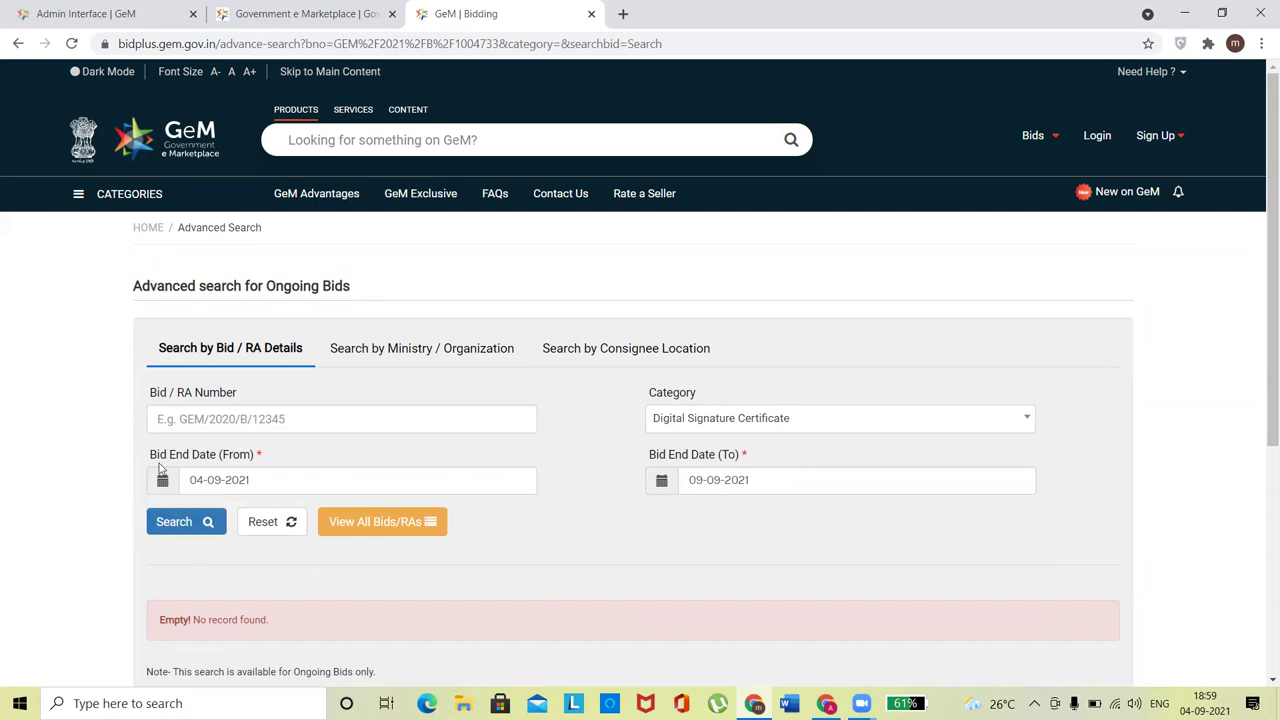
{"action": "left_click", "coordinate": [184, 526]}
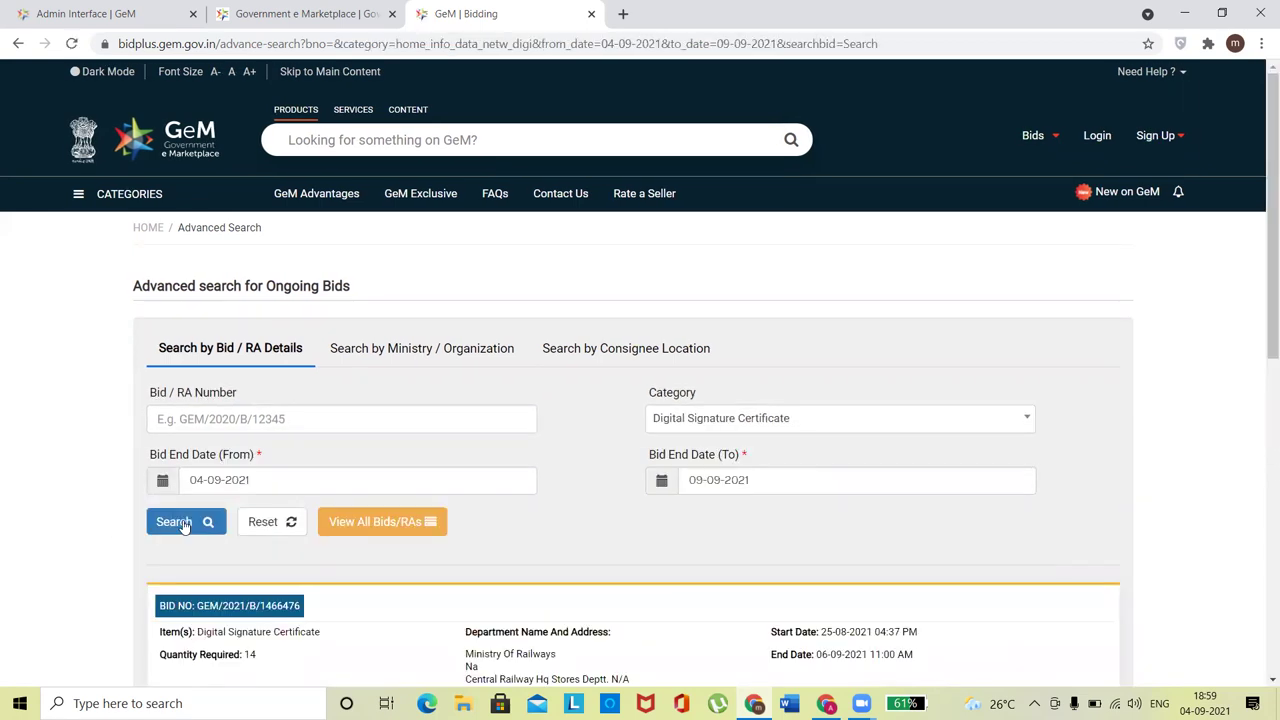
Step: Copy bid number GEM/2021/B/1471842 from the results into the Bid / RA number and search with it
{"action": "left_click_drag", "start_coordinate": [1260, 260], "coordinate": [1249, 371]}
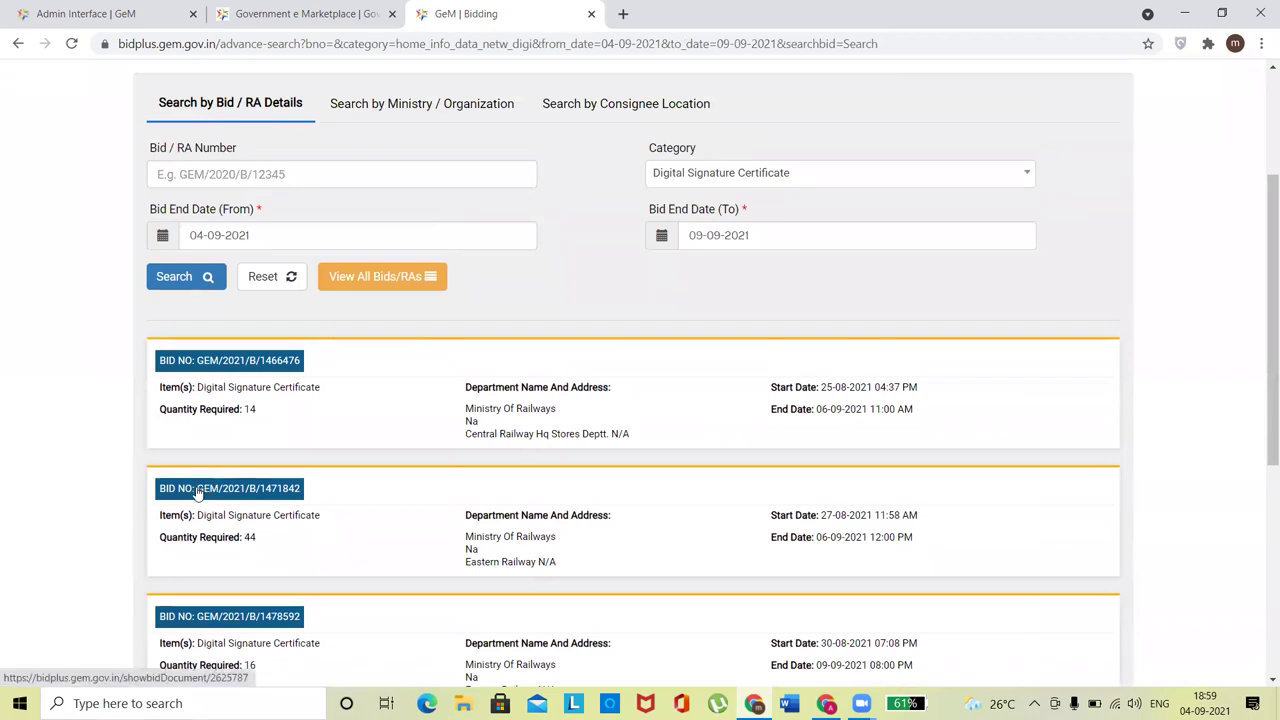
{"action": "left_click_drag", "start_coordinate": [196, 484], "coordinate": [301, 503]}
{"action": "key", "text": "ctrl+c"}
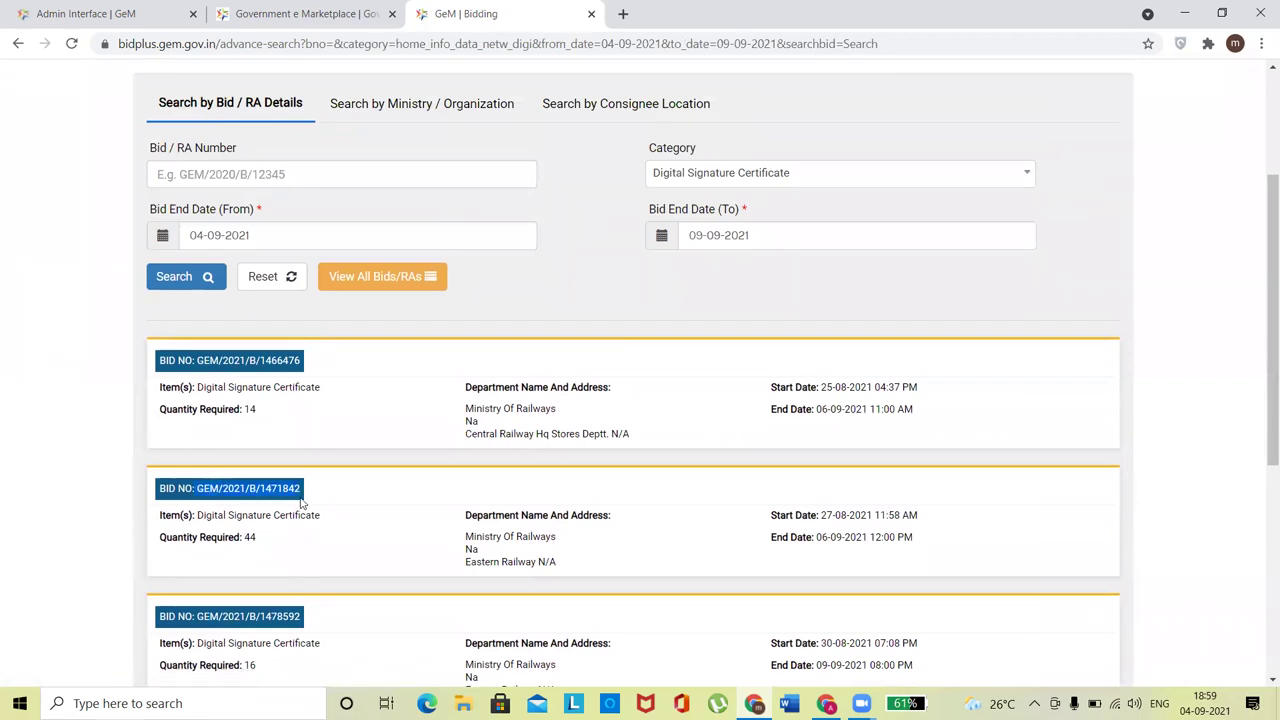
{"action": "left_click", "coordinate": [371, 322]}
{"action": "left_click", "coordinate": [326, 179]}
{"action": "key", "text": "ctrl+v"}
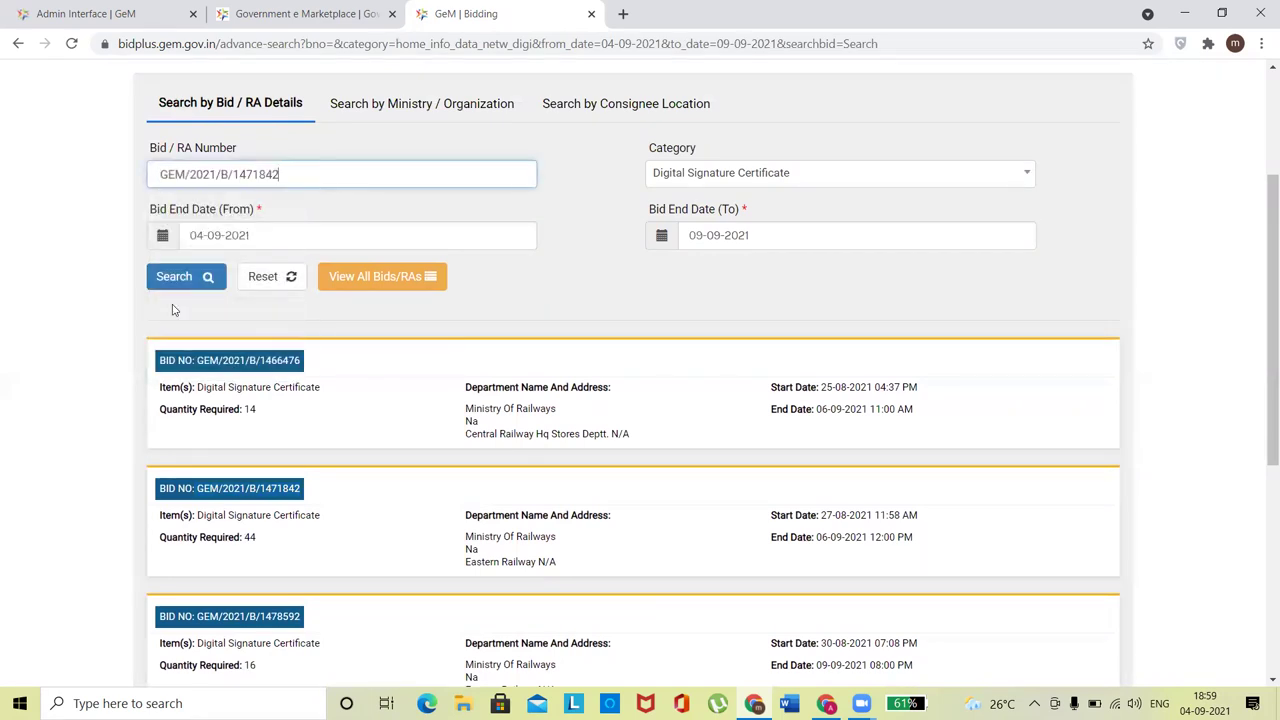
{"action": "left_click", "coordinate": [178, 277]}
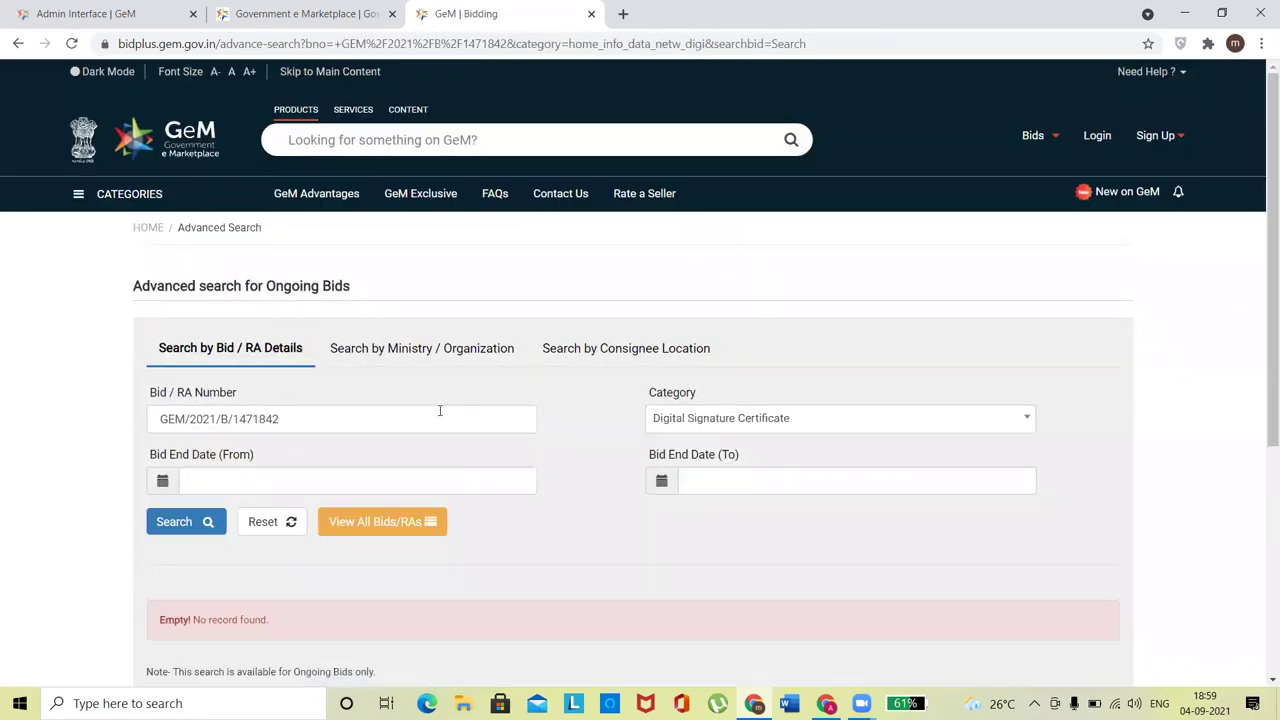
Step: Reset the category to --Select--, remove the leading space from the bid number, and search again
{"action": "left_click", "coordinate": [688, 418]}
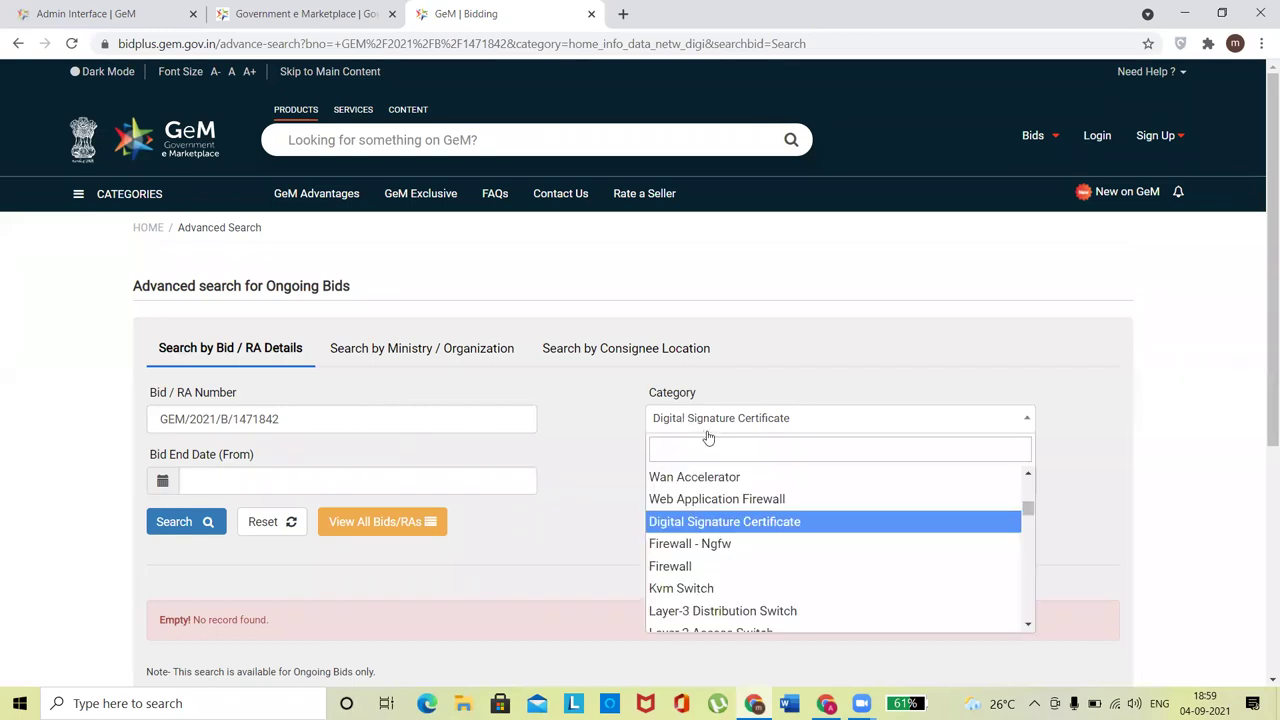
{"action": "left_click_drag", "start_coordinate": [1028, 510], "coordinate": [1034, 437]}
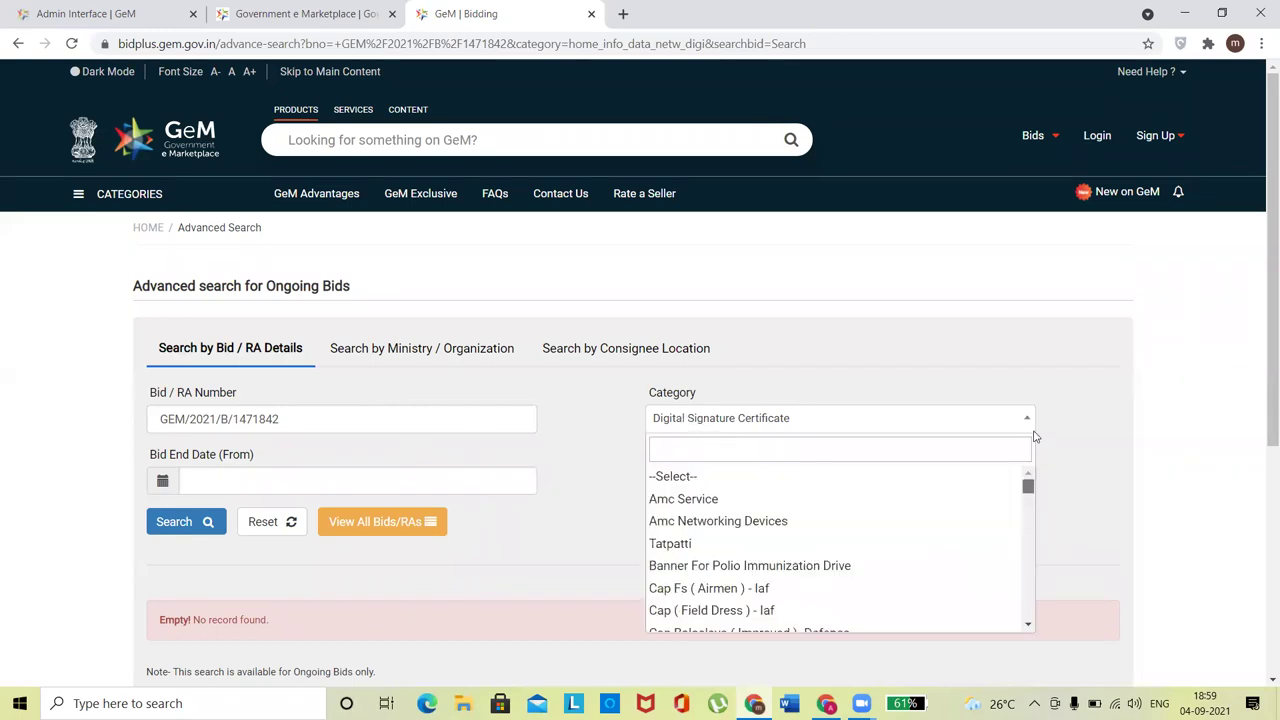
{"action": "left_click", "coordinate": [829, 478]}
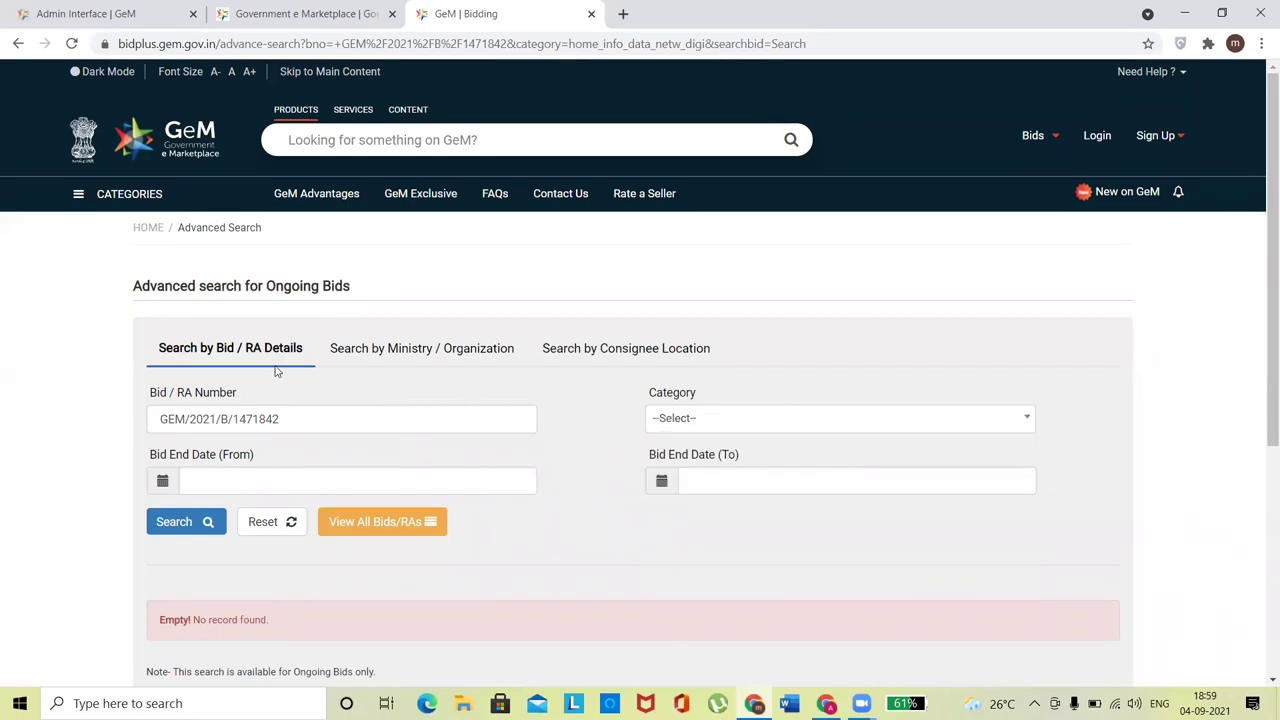
{"action": "left_click", "coordinate": [161, 419]}
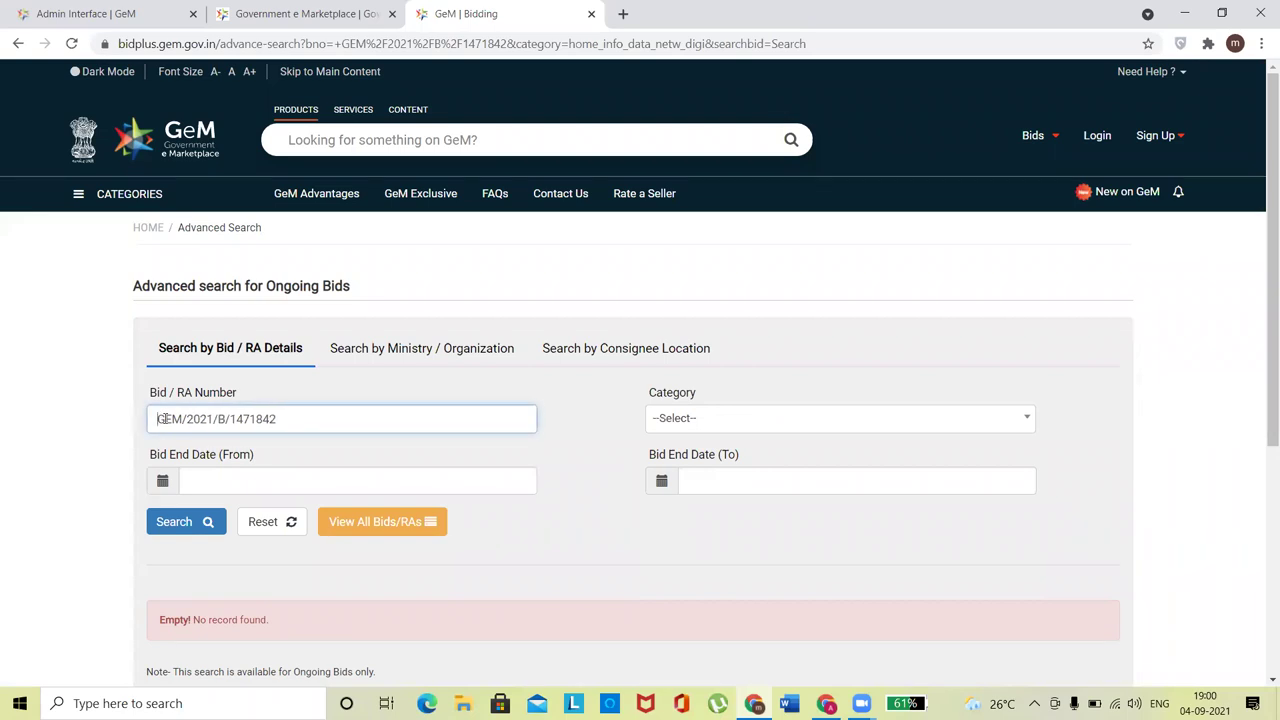
{"action": "left_click", "coordinate": [186, 522]}
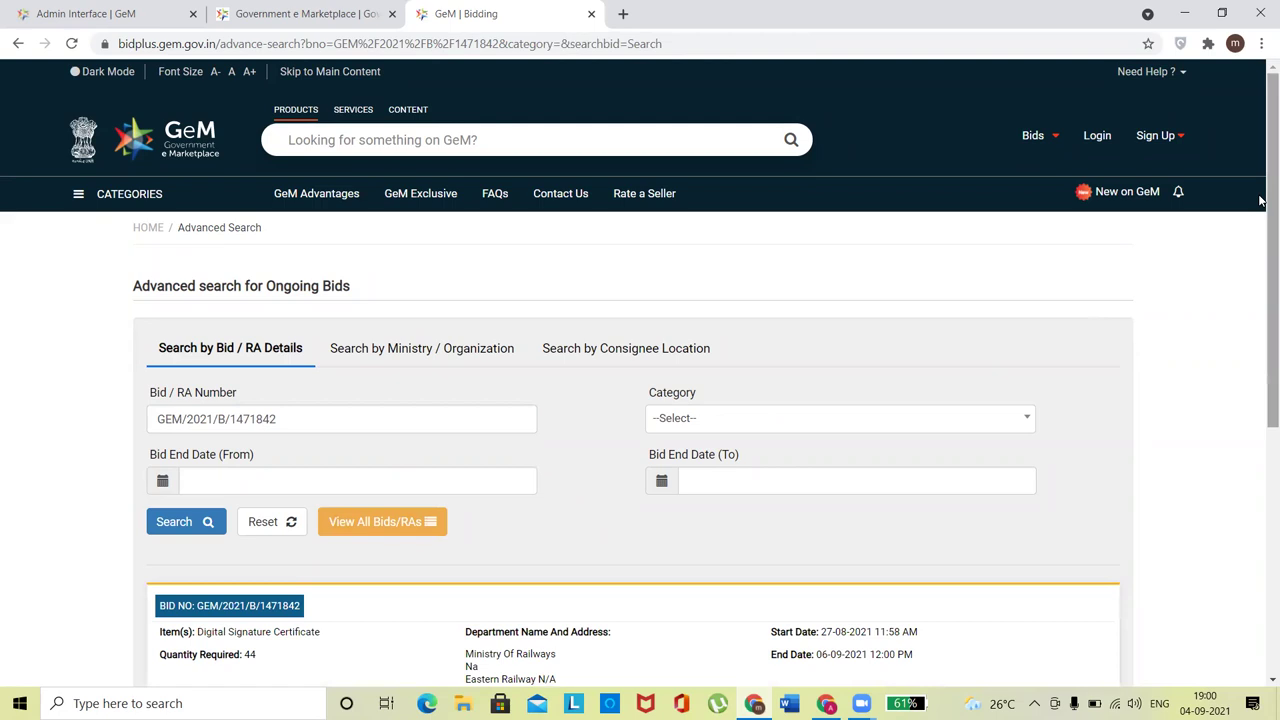
{"action": "scroll", "coordinate": [1260, 332], "scroll_direction": "down", "scroll_amount": 1}
{"action": "scroll", "coordinate": [1260, 332], "scroll_direction": "down", "scroll_amount": 1}
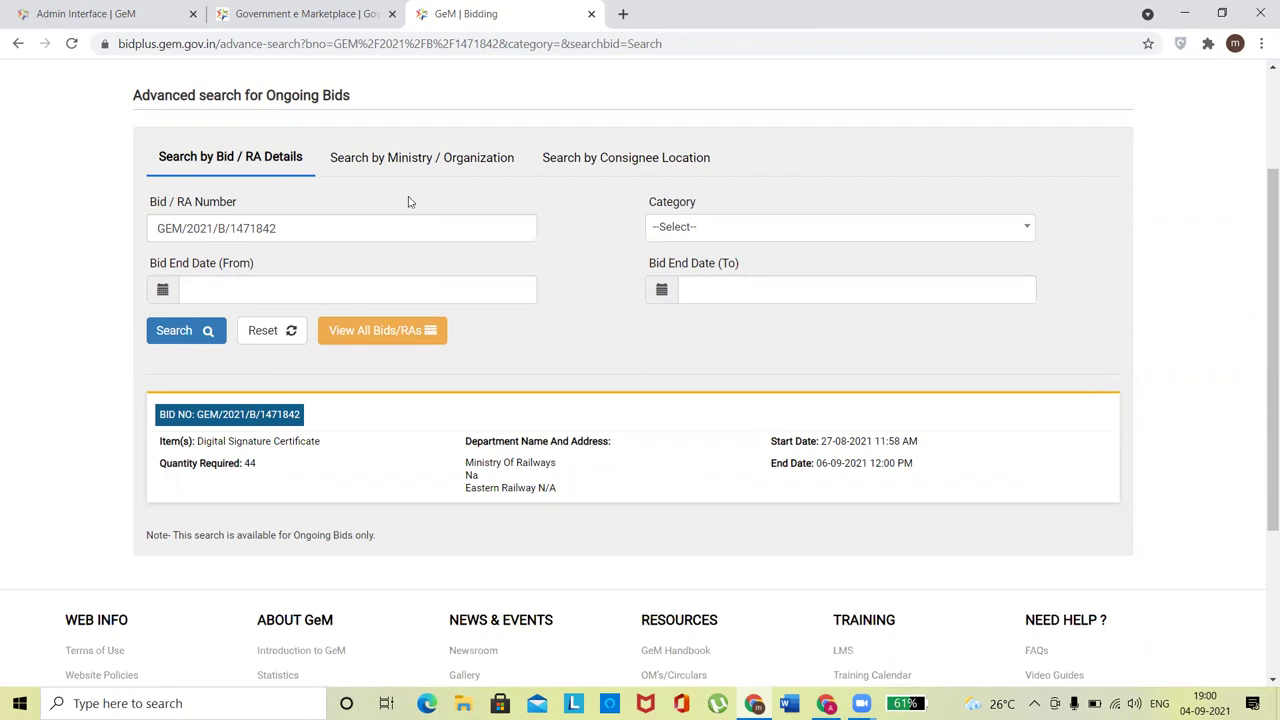
Step: Switch to searching by ministry / organization and set the ministry to MINISTRY OF TRIBAL AFFAIRS
{"action": "left_click", "coordinate": [397, 163]}
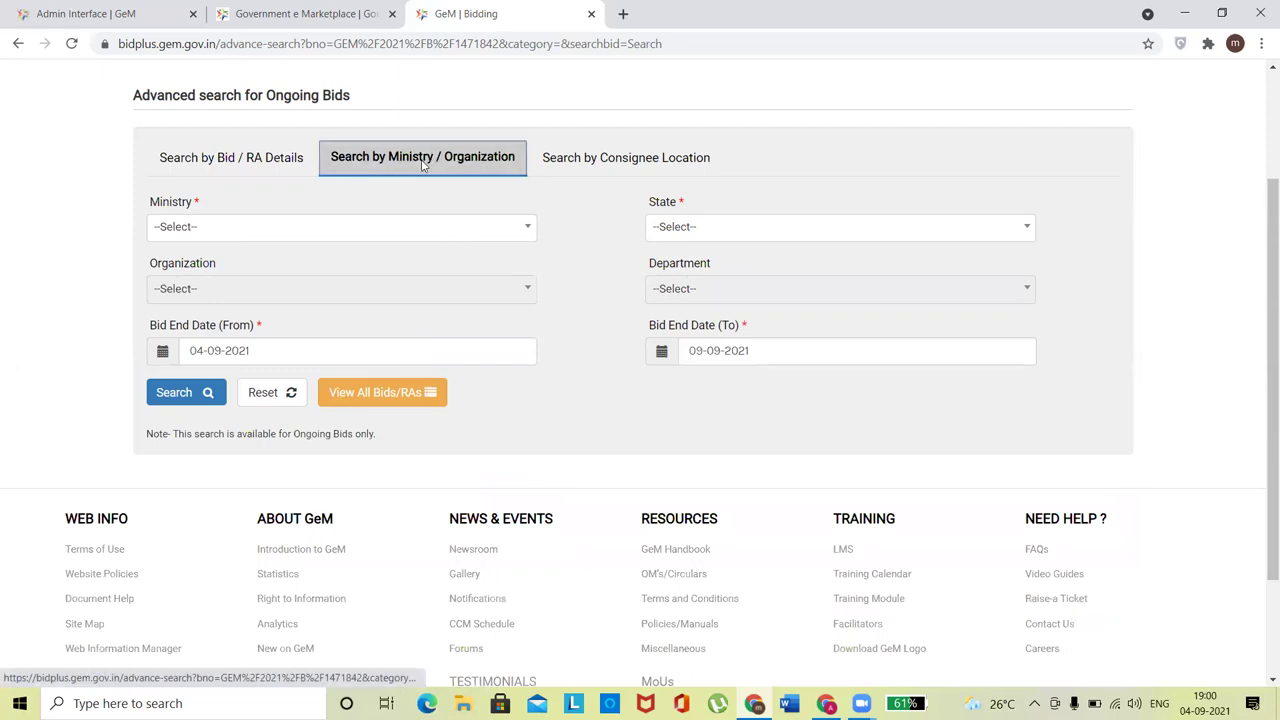
{"action": "left_click", "coordinate": [308, 236]}
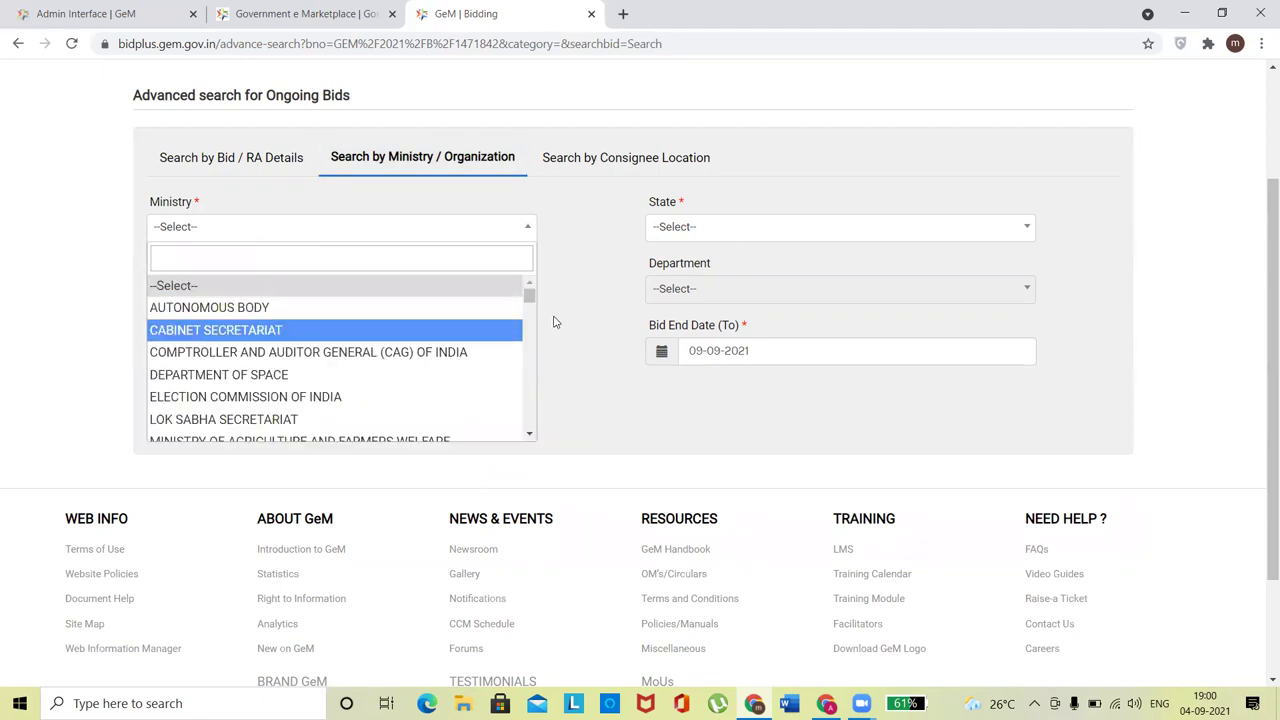
{"action": "left_click_drag", "start_coordinate": [530, 298], "coordinate": [530, 398]}
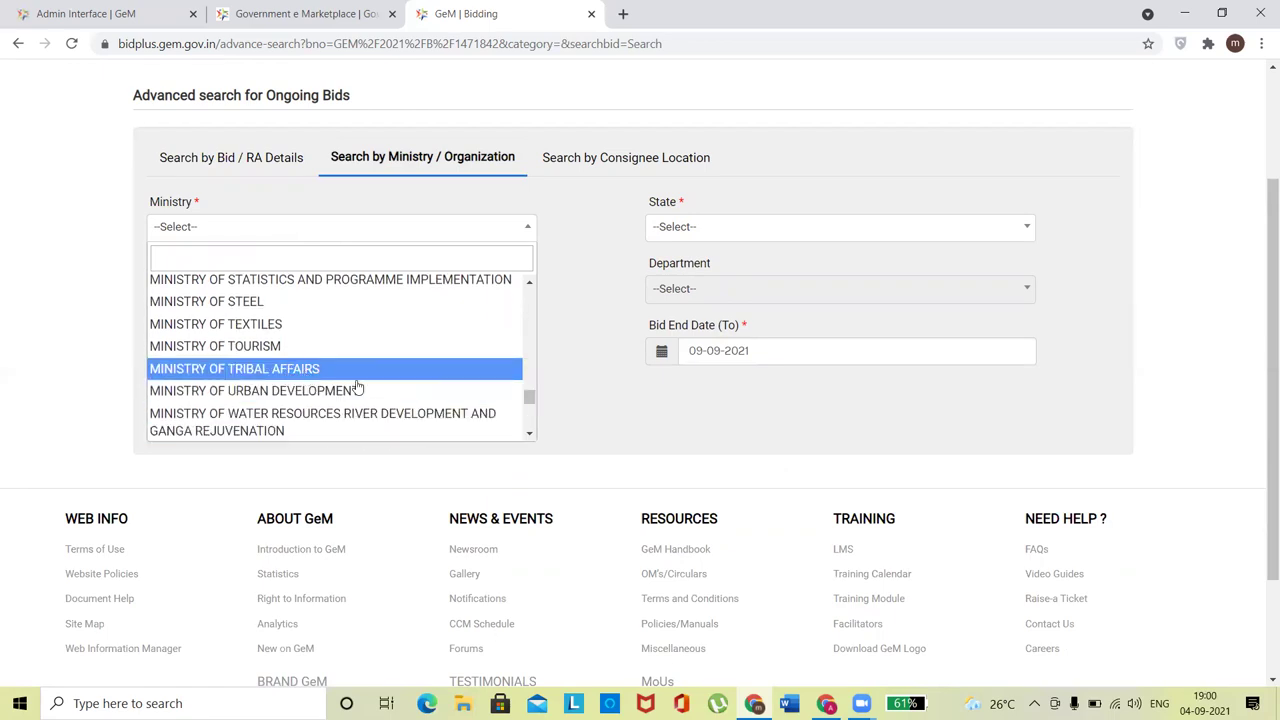
{"action": "left_click", "coordinate": [334, 369]}
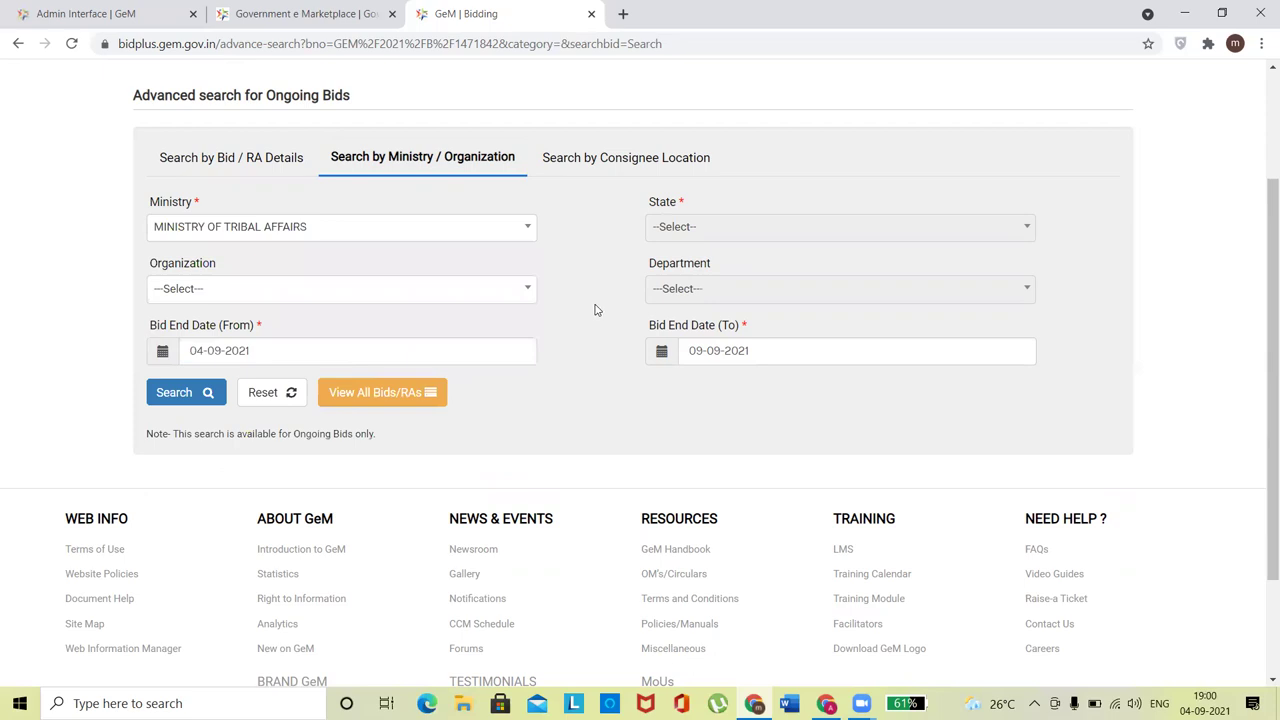
Step: Search with organization NATIONAL EDUCATION SOCIETY FOR TRIBAL STUDENTS and department MINISTRY OF TRIBAL AFFAIRS
{"action": "left_click", "coordinate": [278, 296]}
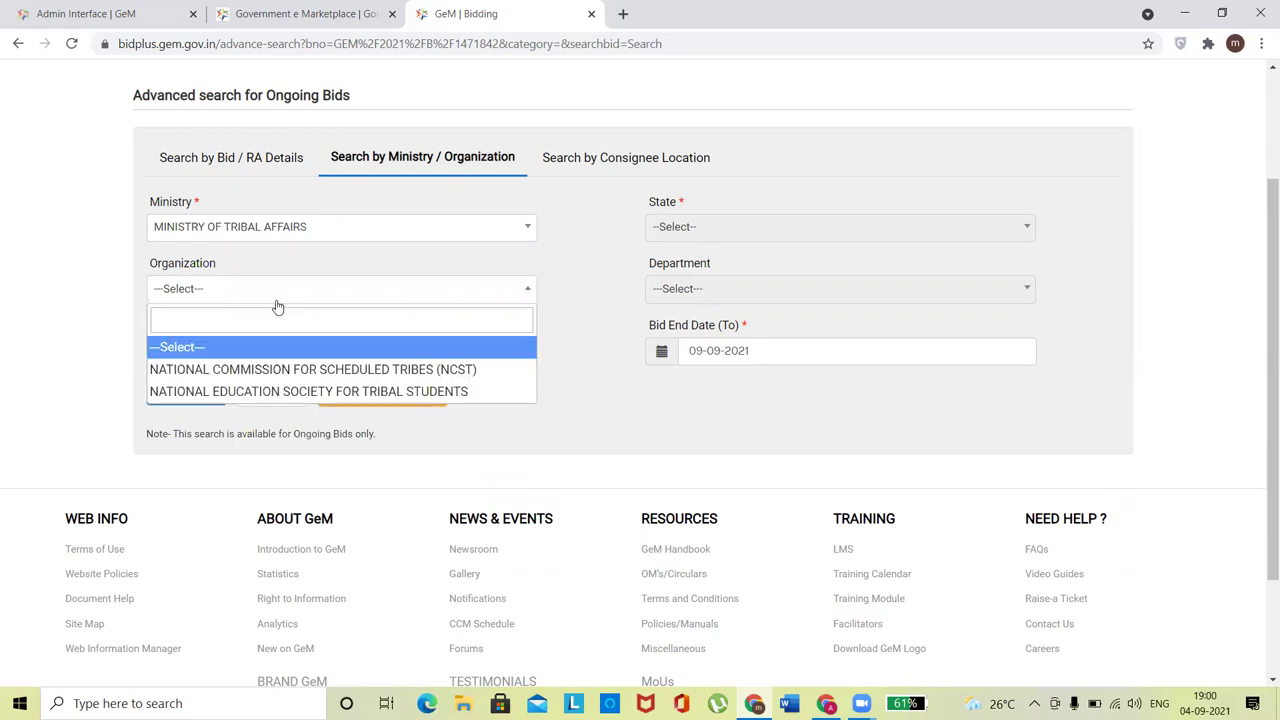
{"action": "left_click", "coordinate": [231, 391]}
{"action": "left_click", "coordinate": [729, 292]}
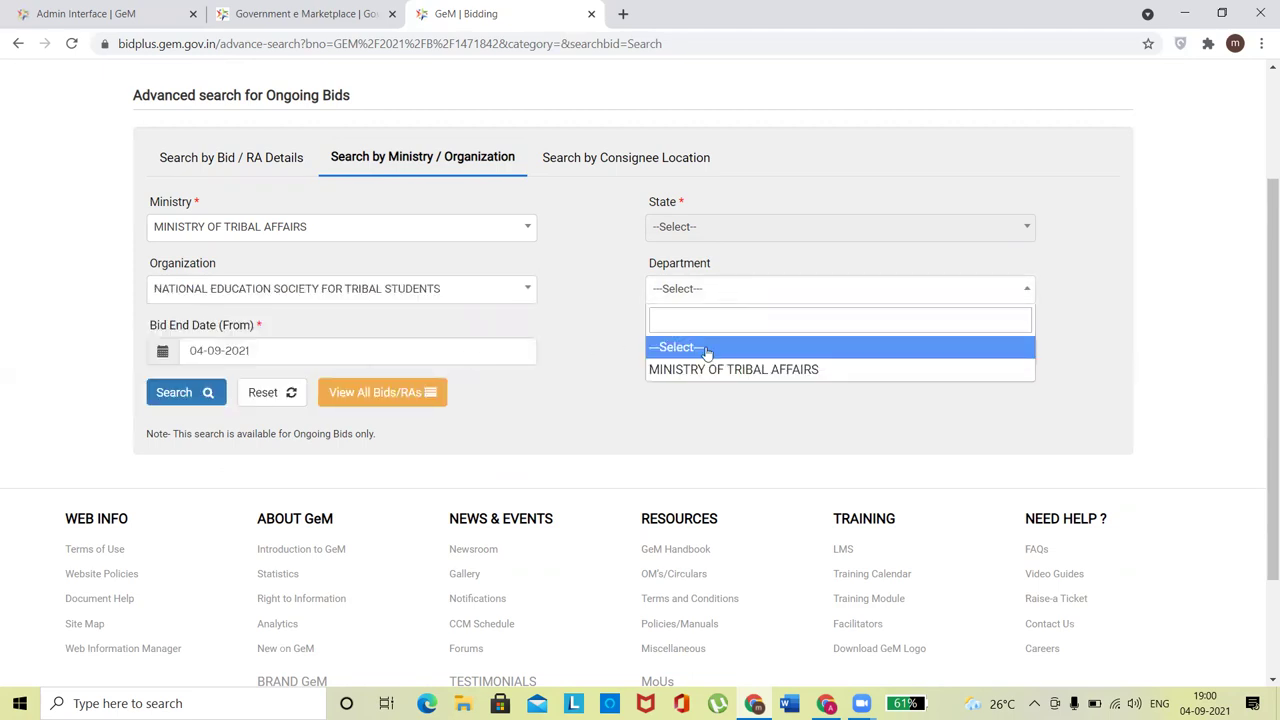
{"action": "left_click", "coordinate": [702, 372]}
{"action": "left_click", "coordinate": [176, 403]}
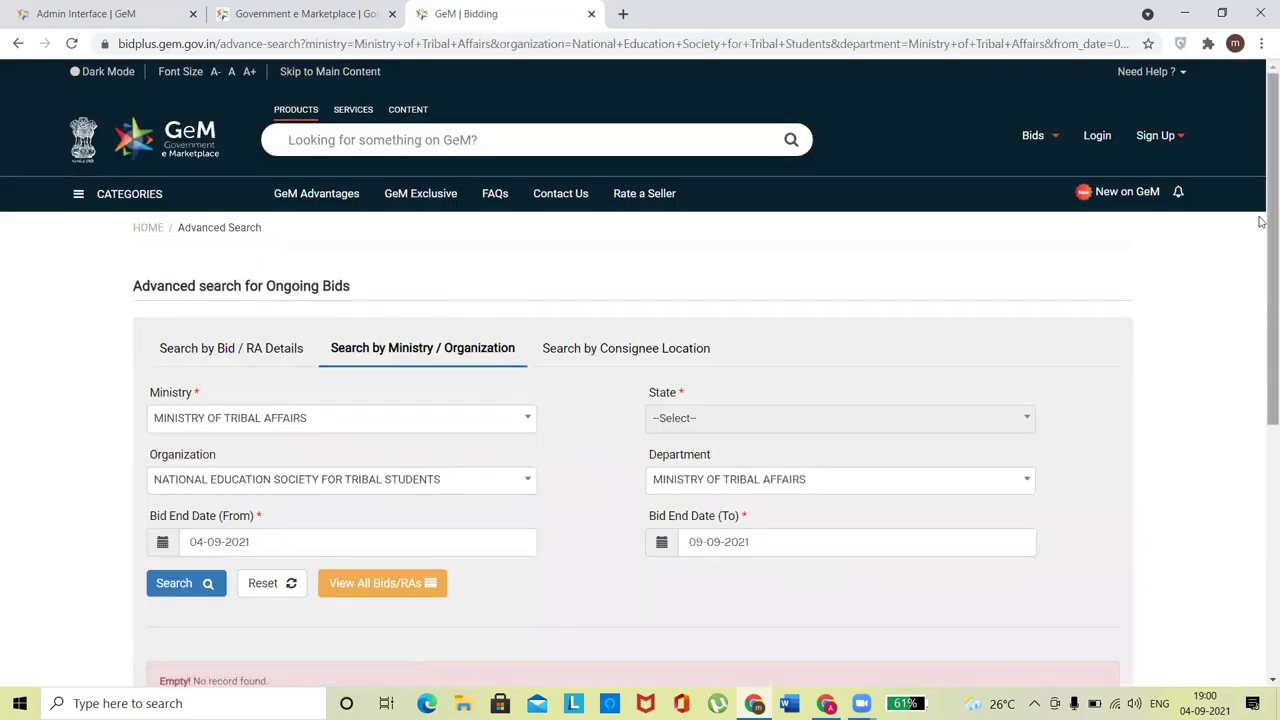
{"action": "scroll", "coordinate": [1262, 350], "scroll_direction": "down", "scroll_amount": 5}
{"action": "scroll", "coordinate": [1262, 385], "scroll_direction": "up", "scroll_amount": 3}
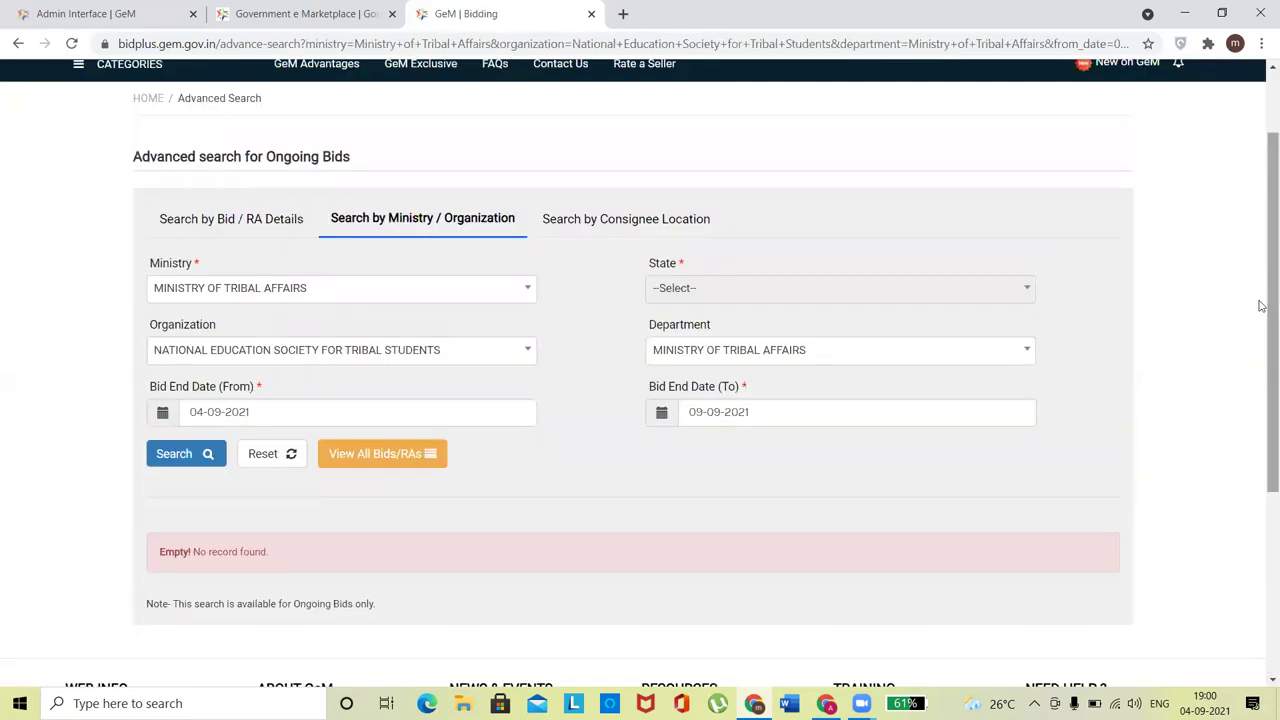
Step: Reset the department and organization filters to --Select--, keeping only the ministry
{"action": "left_click", "coordinate": [720, 358]}
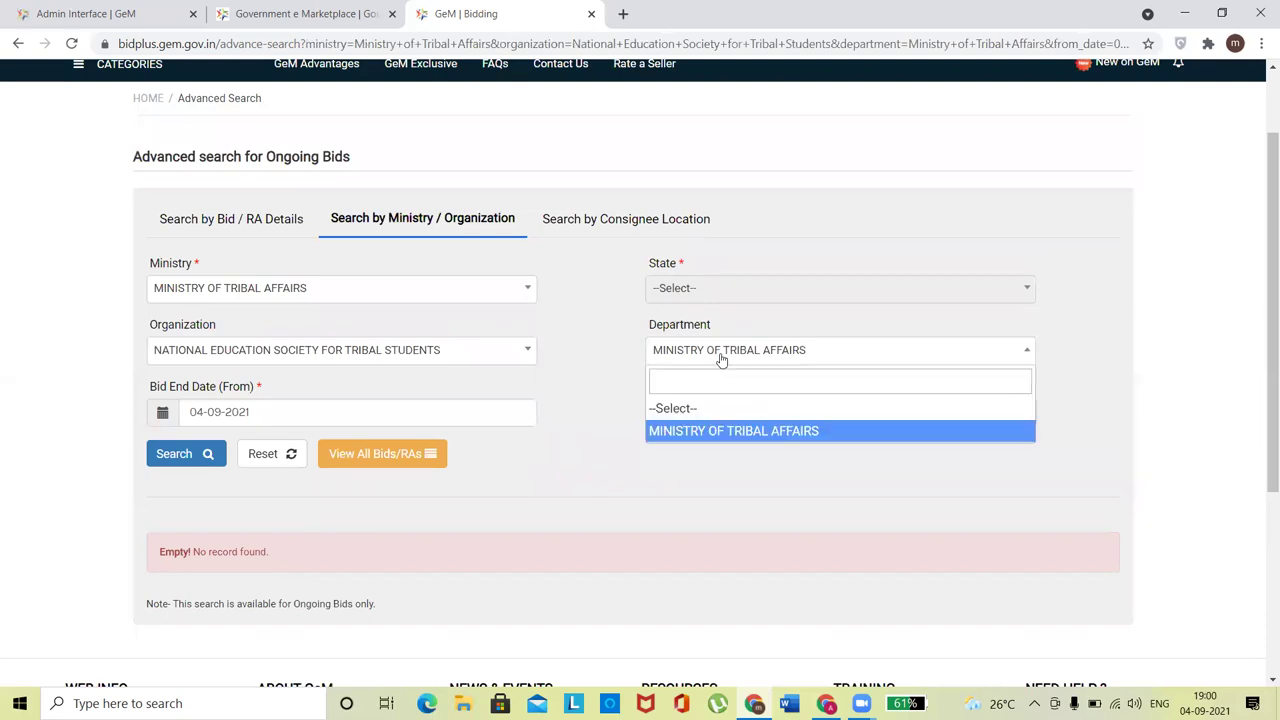
{"action": "left_click", "coordinate": [696, 404]}
{"action": "left_click", "coordinate": [509, 357]}
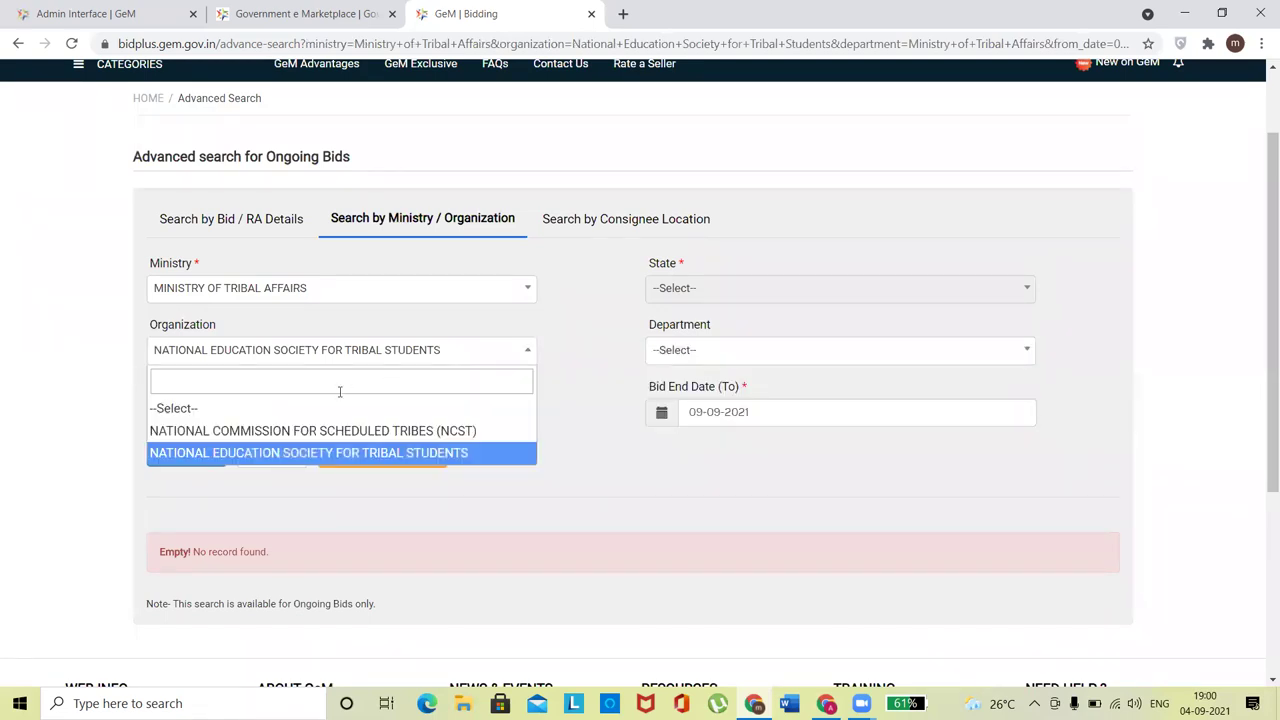
{"action": "left_click", "coordinate": [264, 410]}
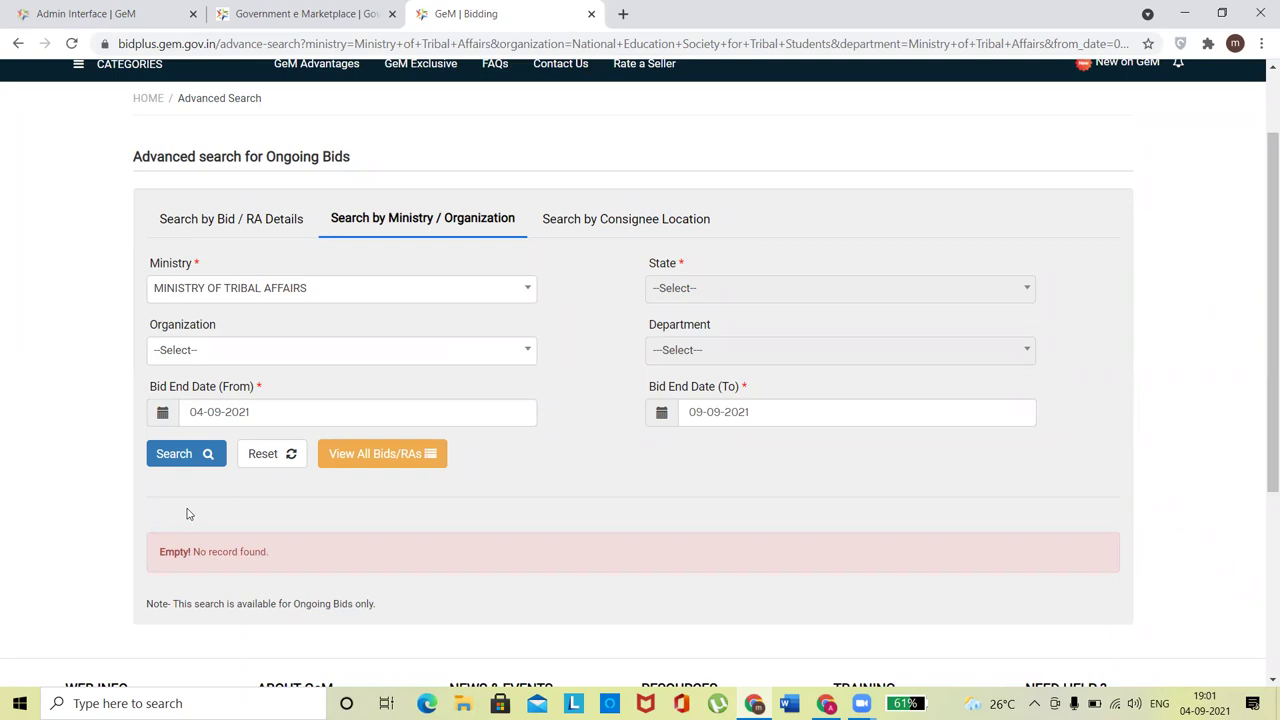
Step: Search ongoing bids for MINISTRY OF TRIBAL AFFAIRS alone, and again with the ministry set to MINISTRY OF TOURISM
{"action": "left_click", "coordinate": [183, 458]}
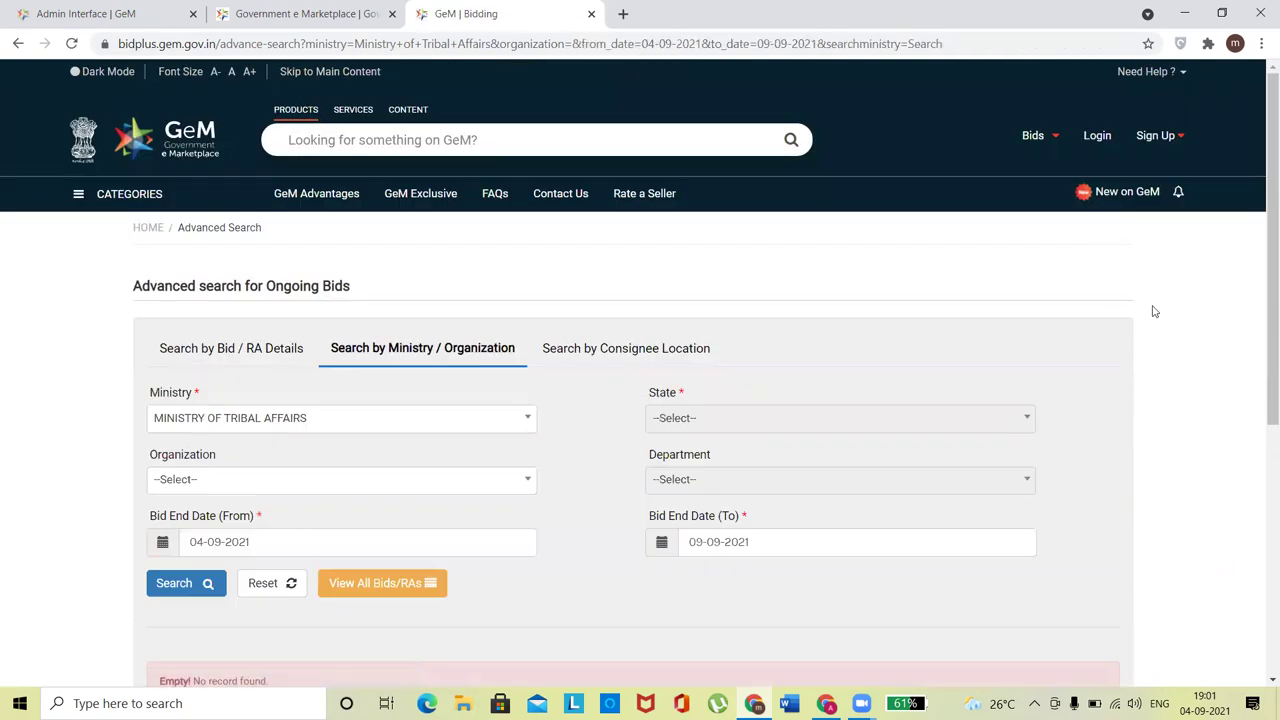
{"action": "scroll", "coordinate": [1270, 250], "scroll_direction": "down", "scroll_amount": 2}
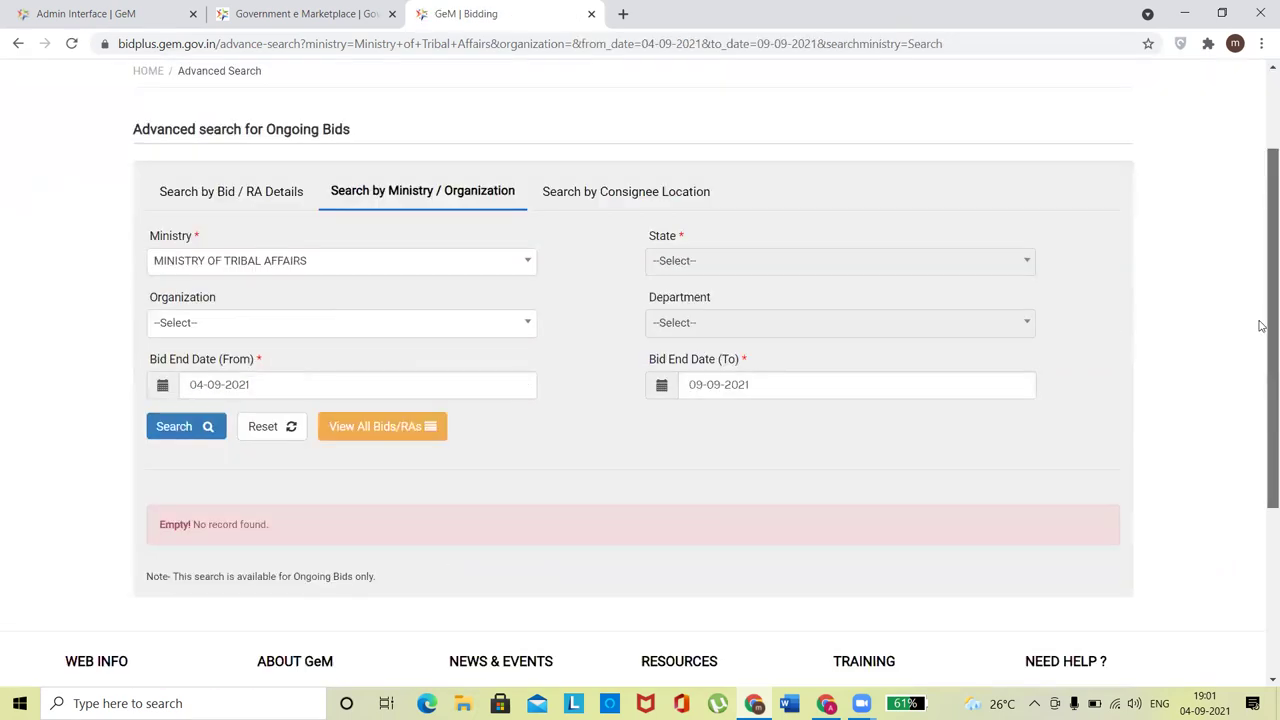
{"action": "left_click", "coordinate": [290, 272]}
{"action": "left_click", "coordinate": [280, 346]}
{"action": "left_click", "coordinate": [215, 426]}
{"action": "left_click_drag", "start_coordinate": [1263, 318], "coordinate": [1259, 280]}
Step: Reset the ministry to --Select-- and set the state to JAMMU & KASHMIR
{"action": "left_click", "coordinate": [403, 338]}
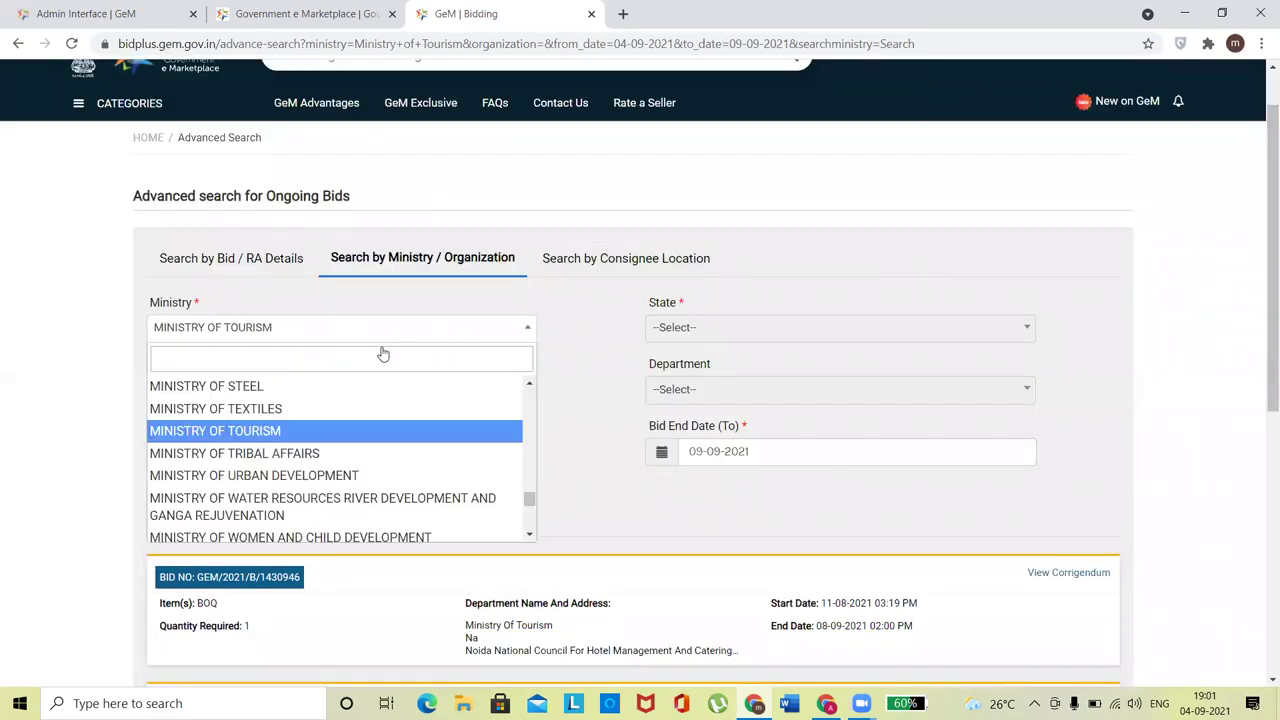
{"action": "left_click_drag", "start_coordinate": [531, 508], "coordinate": [514, 346]}
{"action": "left_click", "coordinate": [420, 391]}
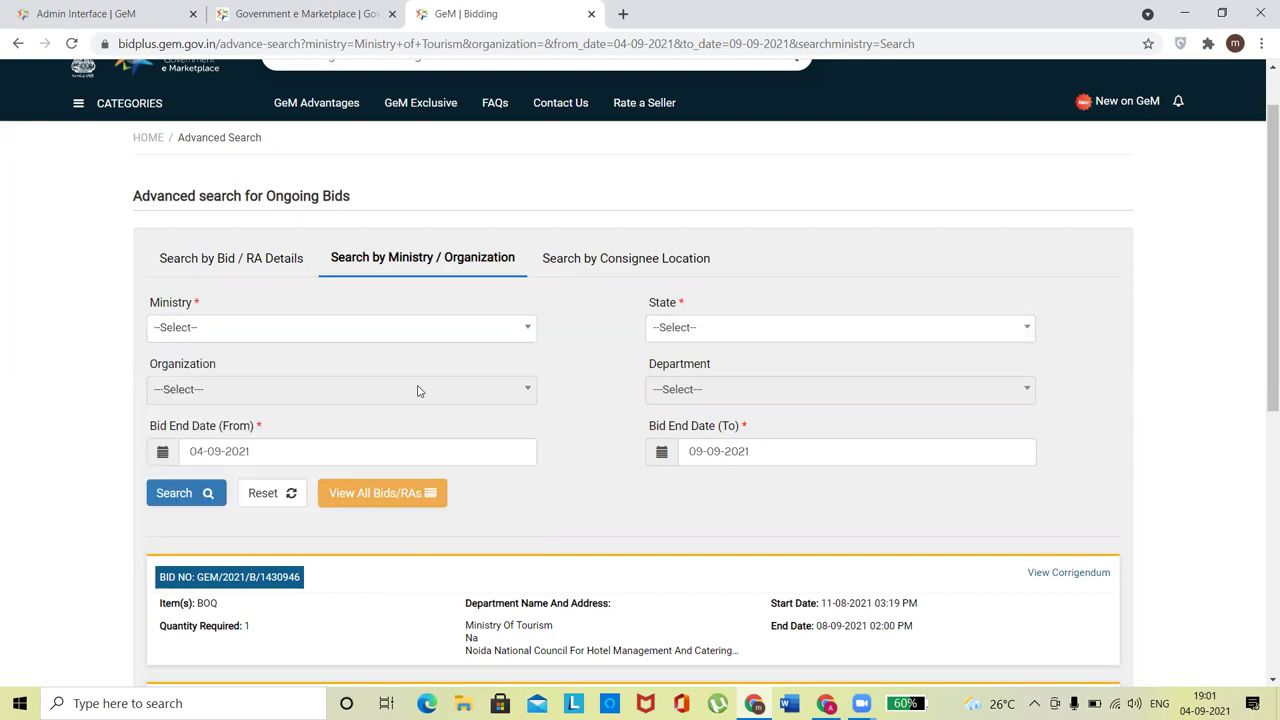
{"action": "left_click", "coordinate": [751, 337]}
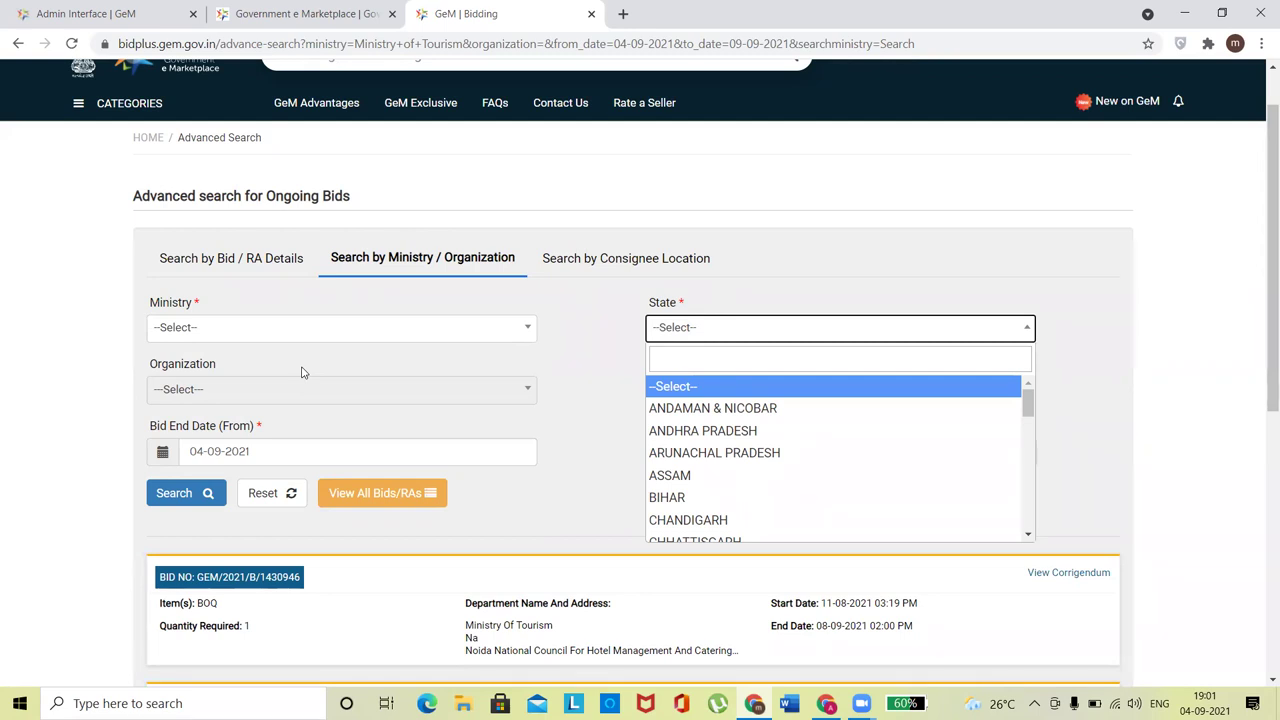
{"action": "left_click", "coordinate": [738, 365]}
{"action": "type", "text": "jam"}
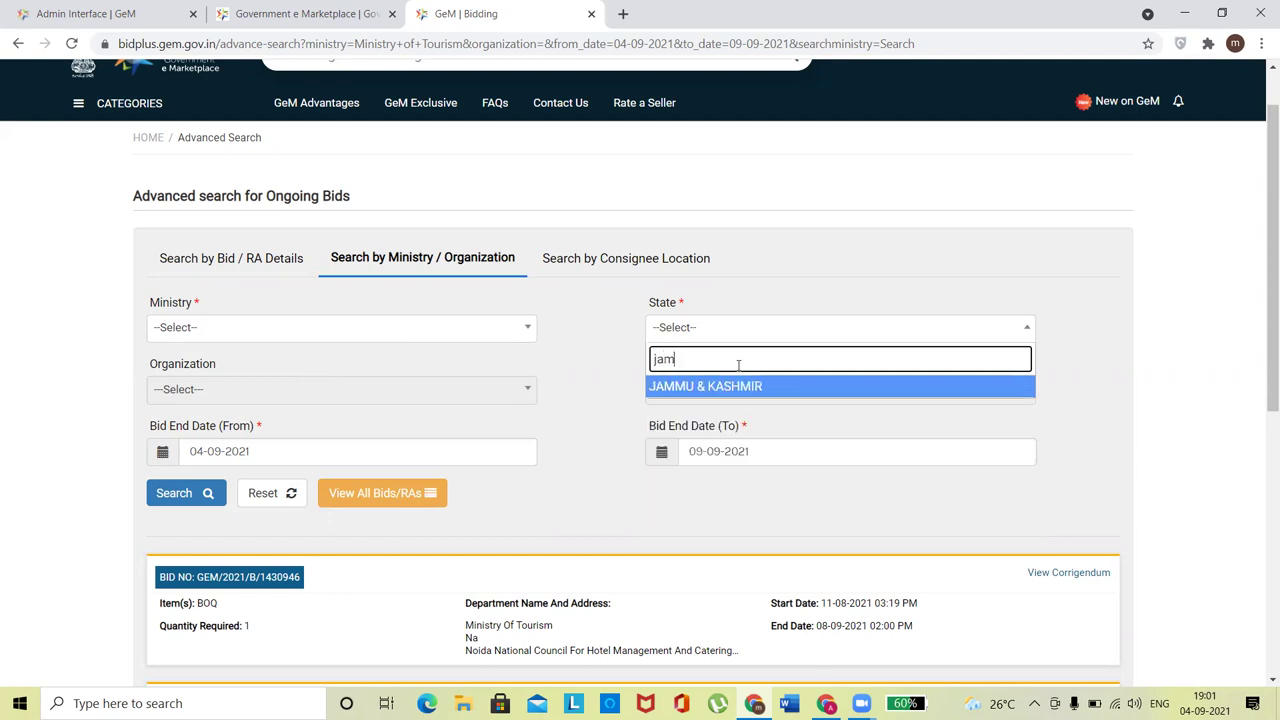
{"action": "left_click", "coordinate": [735, 395]}
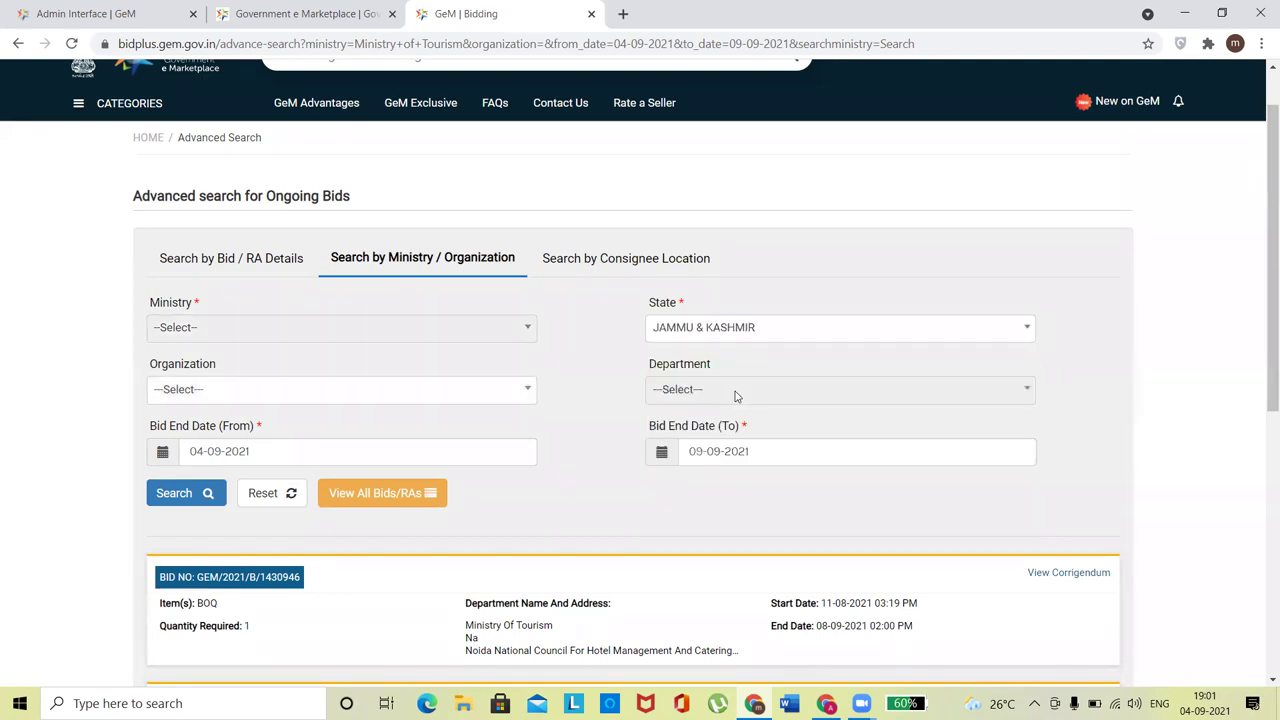
Step: Set the organization to FLORICULTURE DEPARTMENT JAMMU and search for its ongoing bids
{"action": "left_click", "coordinate": [195, 401]}
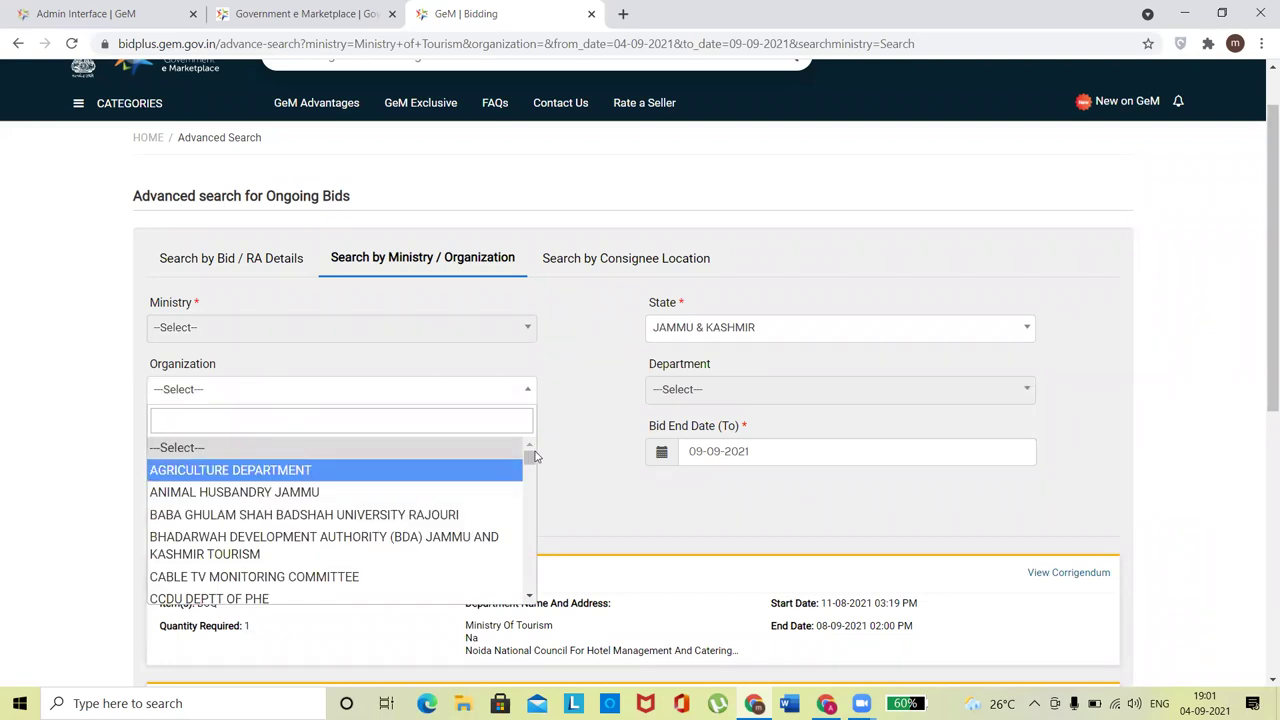
{"action": "left_click_drag", "start_coordinate": [530, 462], "coordinate": [530, 503]}
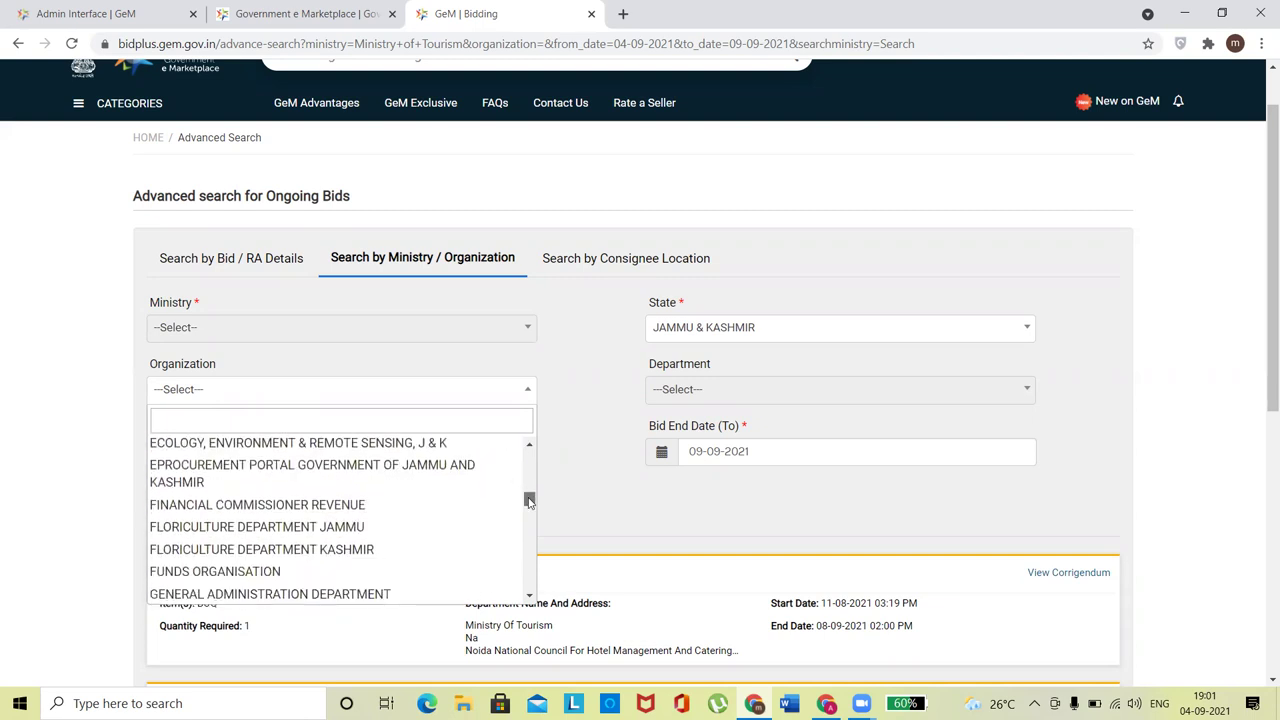
{"action": "left_click", "coordinate": [218, 528]}
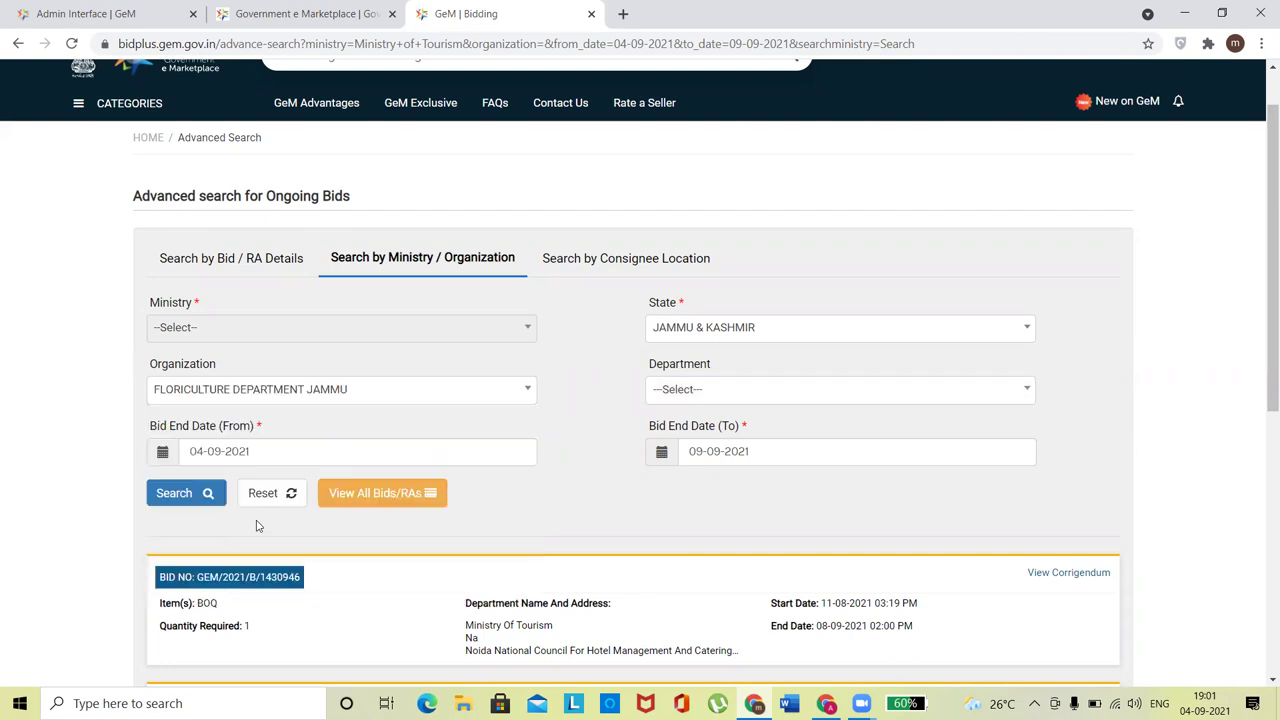
{"action": "left_click", "coordinate": [193, 494]}
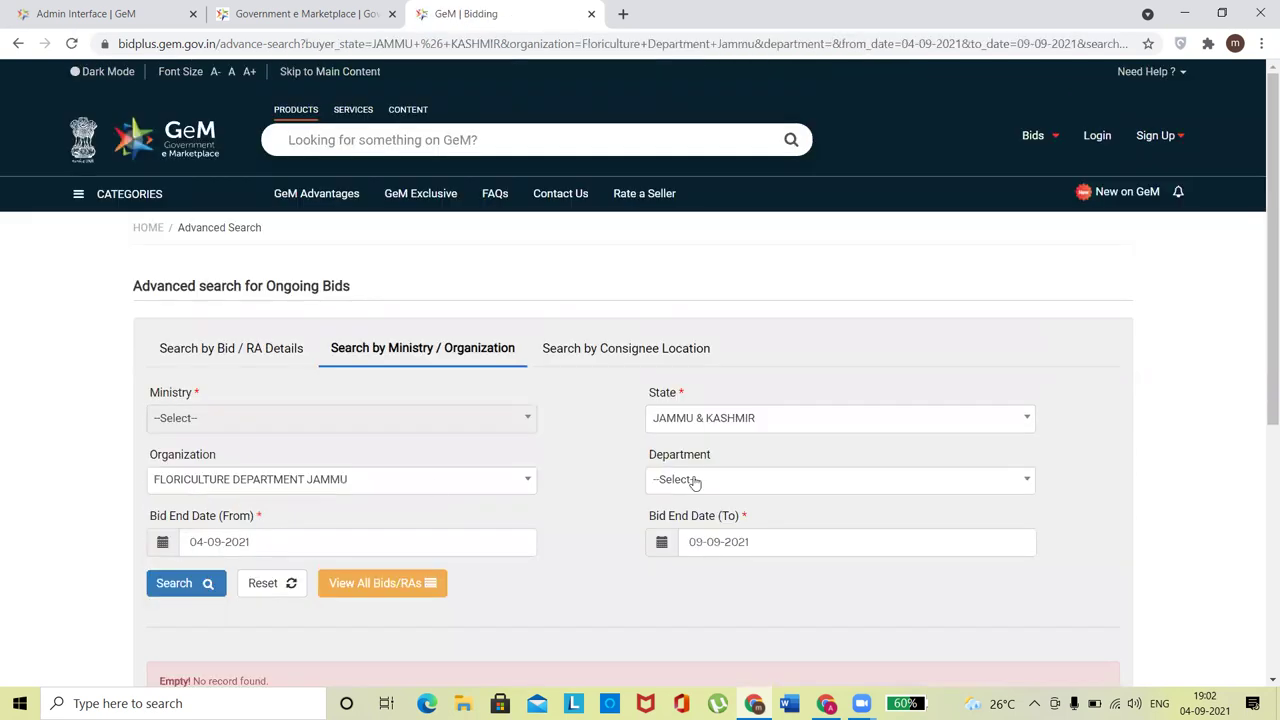
Step: Change the organization to GOVERNMENT COLLEGE FOR WOMEN GANDHI NAGAR and search again
{"action": "left_click", "coordinate": [309, 484]}
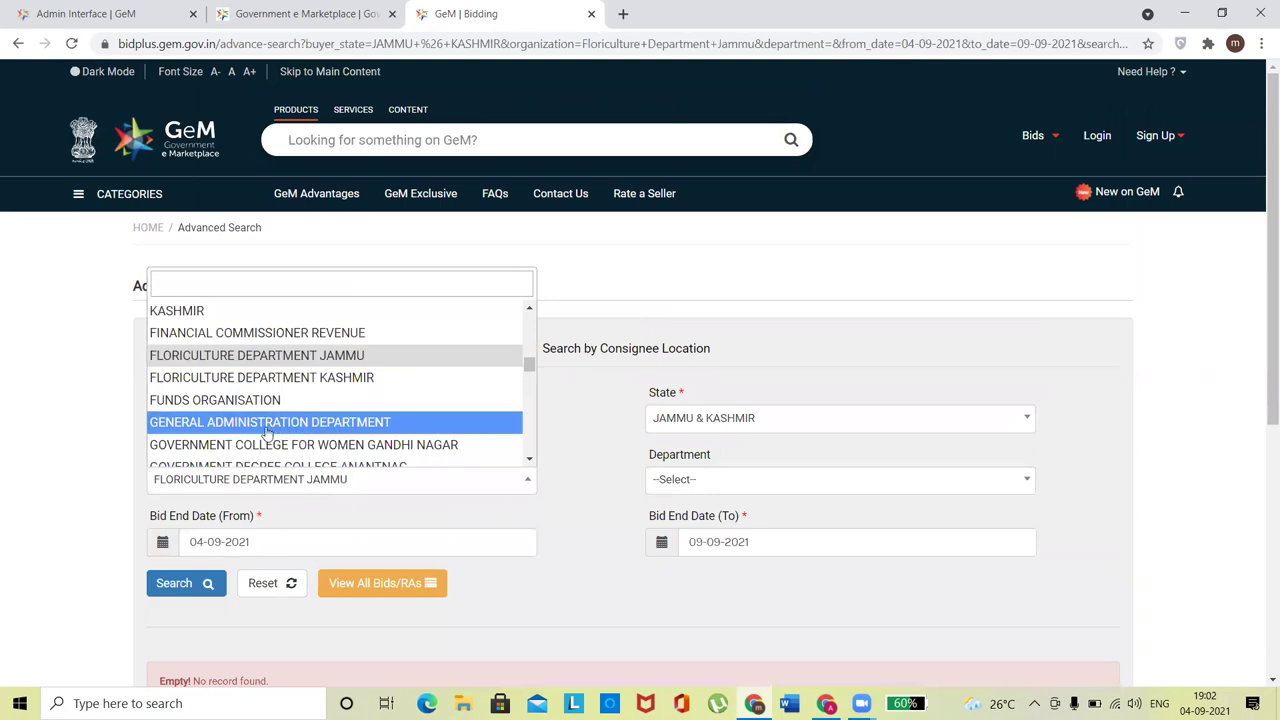
{"action": "left_click", "coordinate": [265, 447]}
{"action": "left_click", "coordinate": [189, 588]}
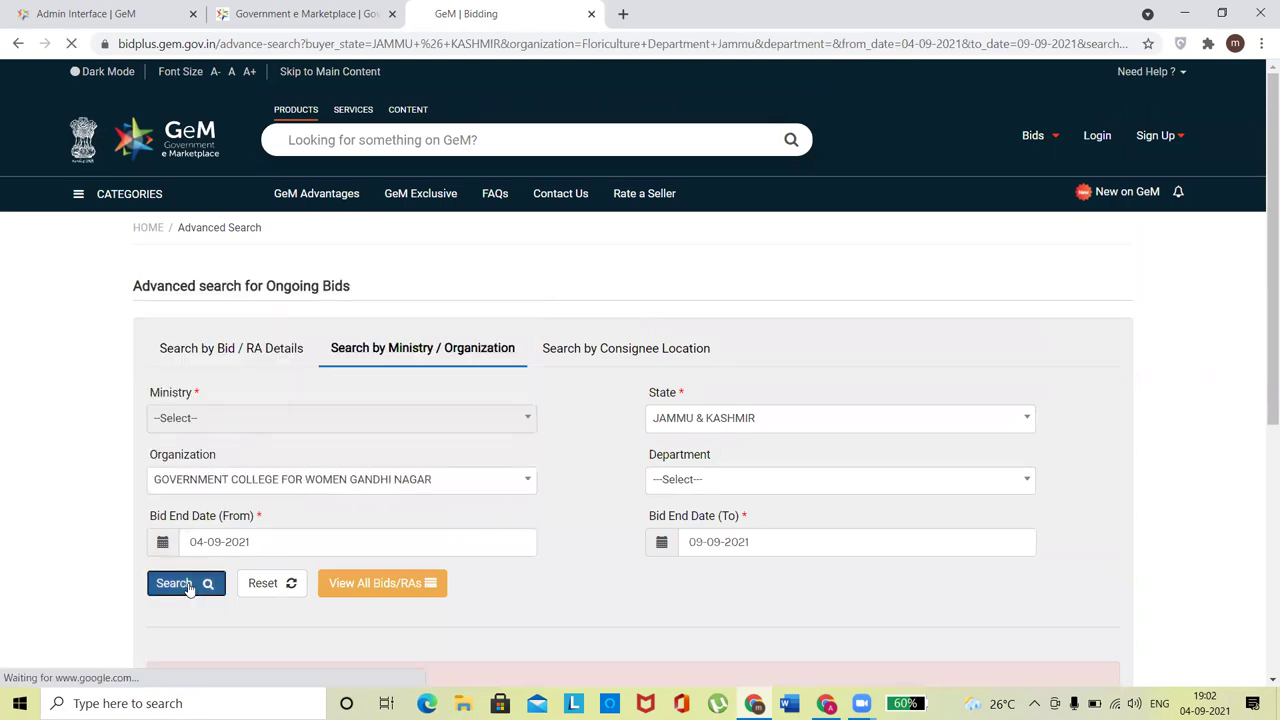
{"action": "left_click", "coordinate": [524, 47]}
{"action": "key", "text": "Return"}
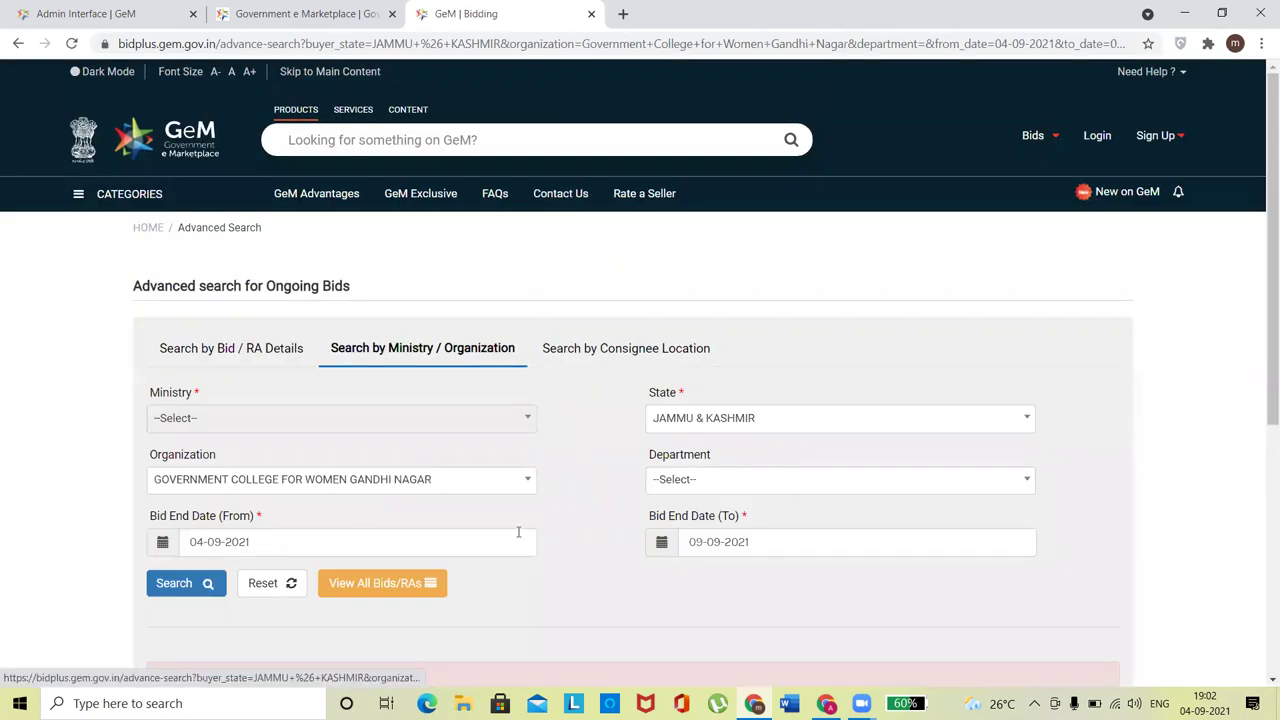
{"action": "left_click", "coordinate": [183, 584]}
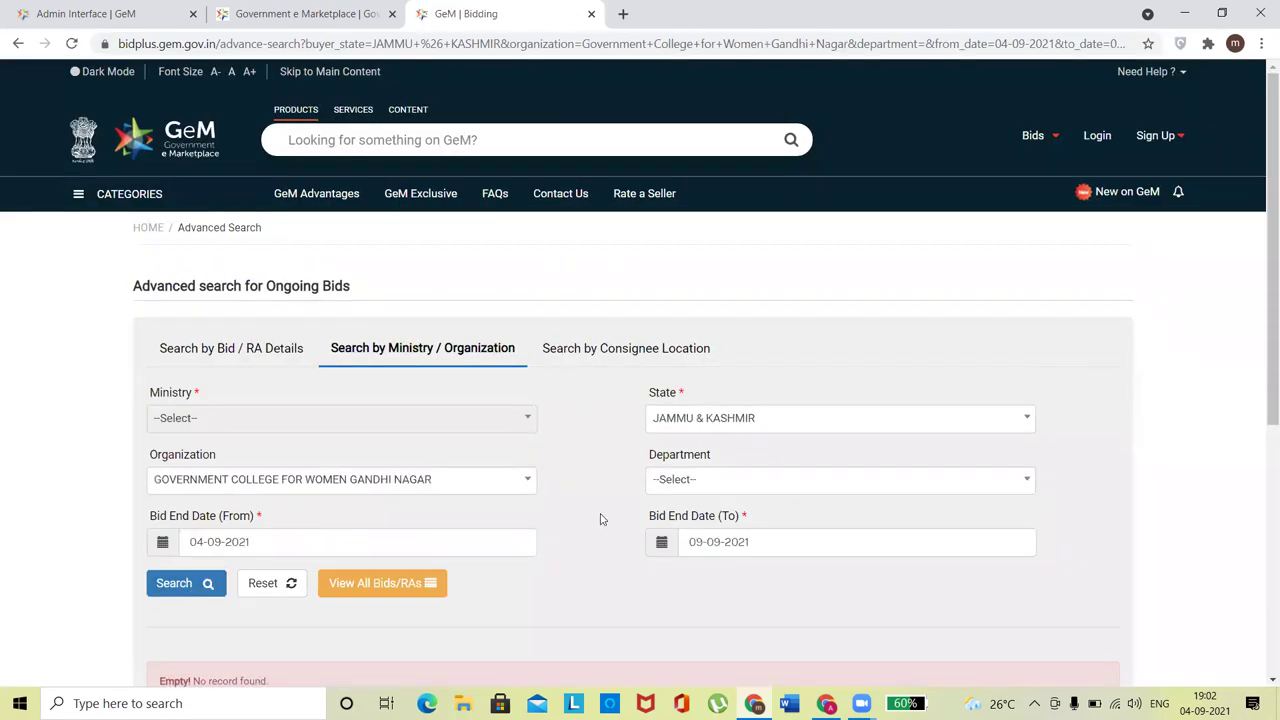
Step: Search with the organization set to AGRICULTURE DEPARTMENT and view the results
{"action": "left_click", "coordinate": [458, 478]}
{"action": "left_click_drag", "start_coordinate": [533, 370], "coordinate": [520, 308]}
{"action": "left_click", "coordinate": [286, 333]}
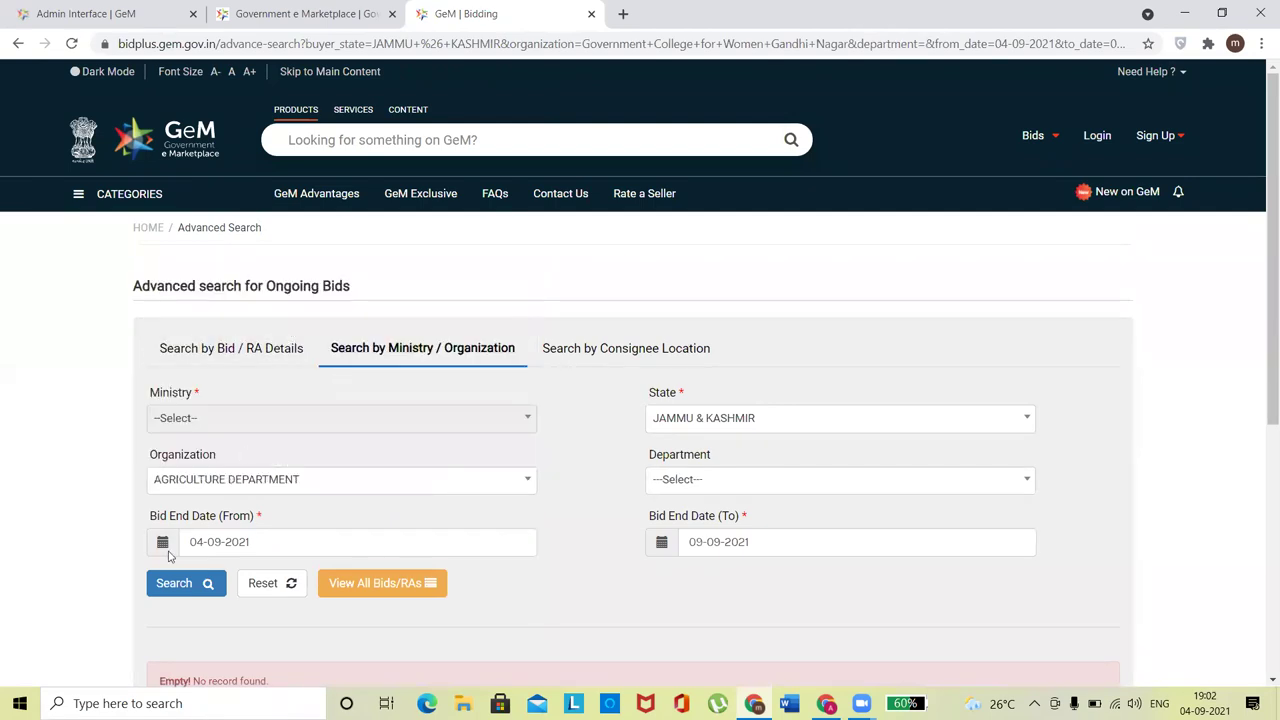
{"action": "left_click", "coordinate": [180, 594]}
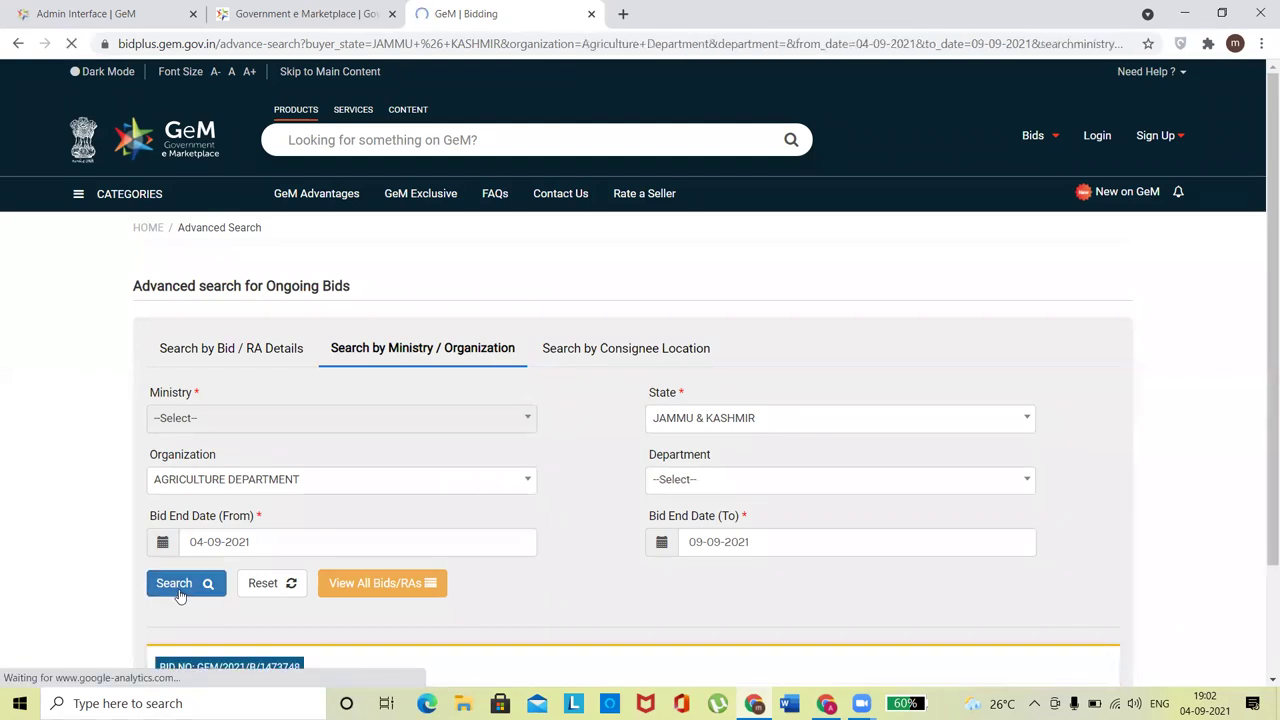
{"action": "left_click_drag", "start_coordinate": [1262, 339], "coordinate": [1264, 487]}
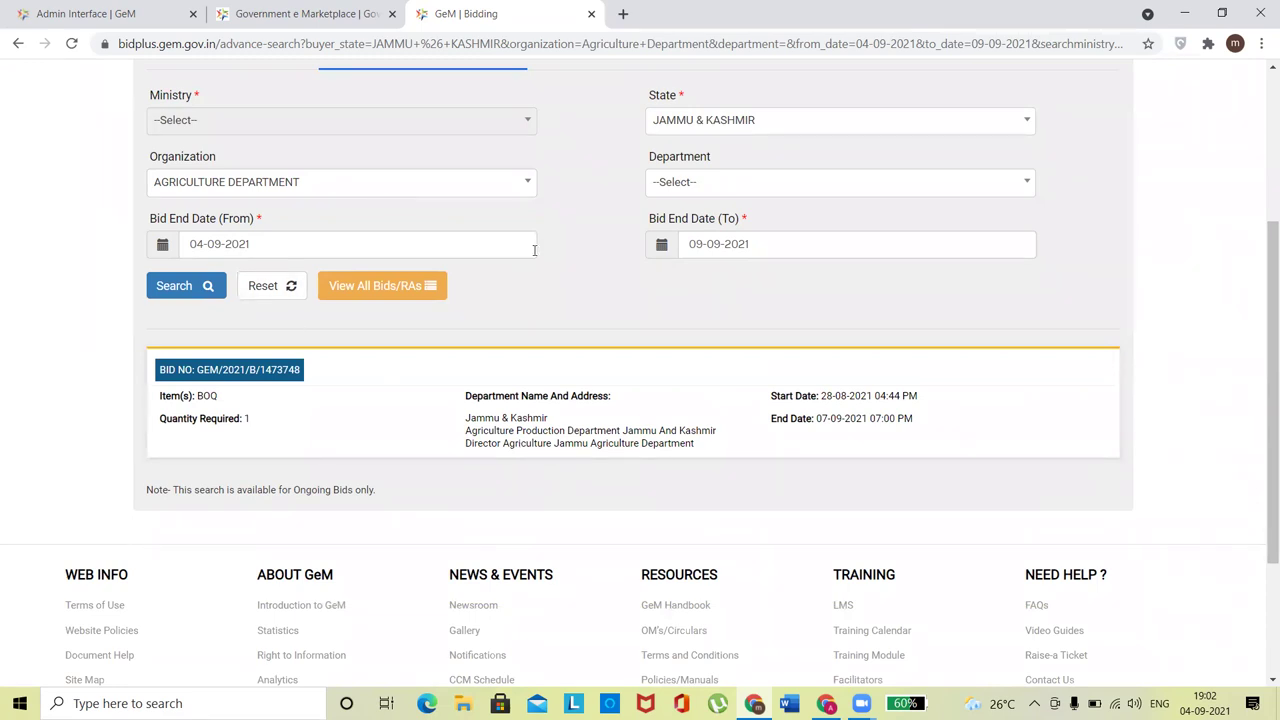
{"action": "left_click_drag", "start_coordinate": [1261, 383], "coordinate": [1262, 257]}
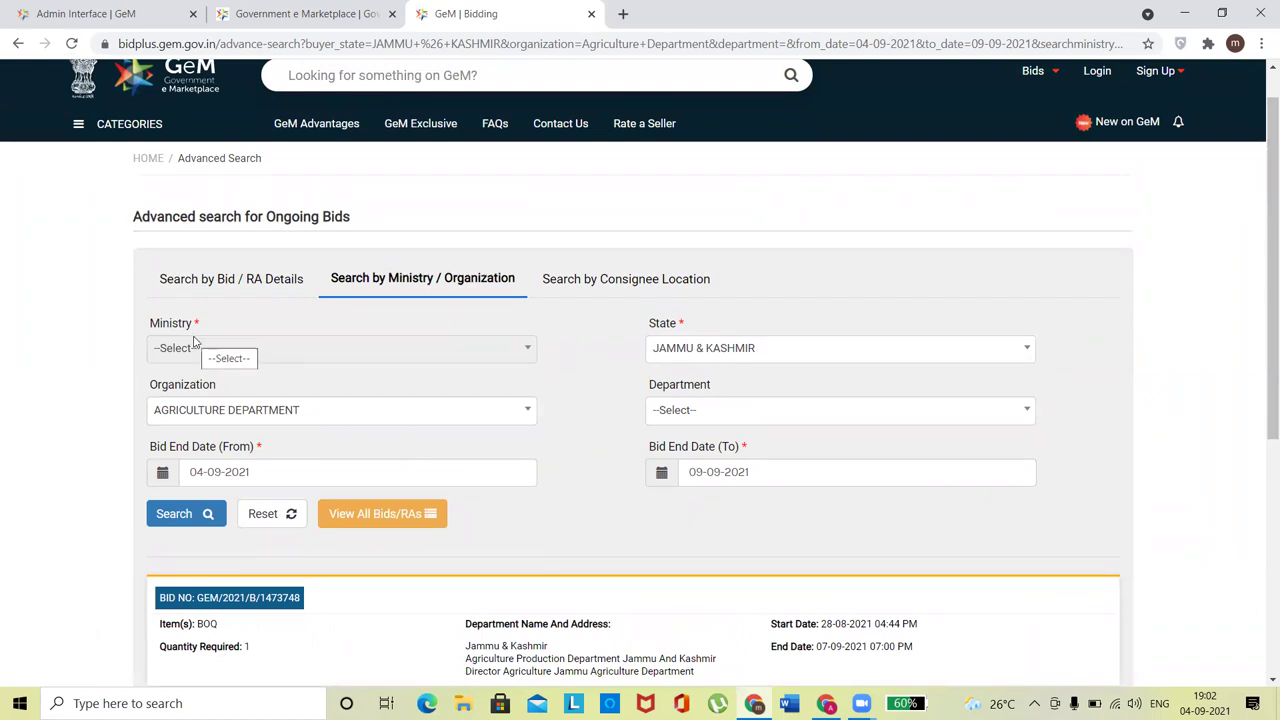
Step: Switch to searching by consignee location and set the consignee state to UTTAR PRADESH
{"action": "left_click", "coordinate": [600, 289]}
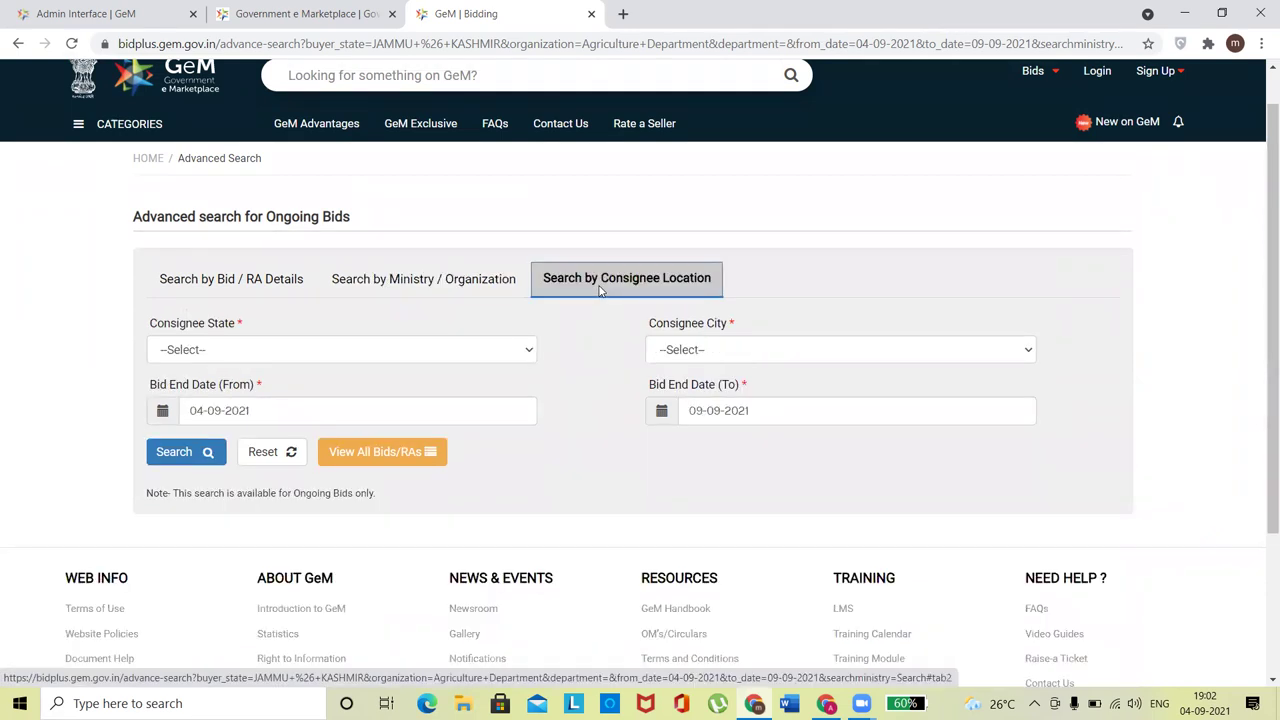
{"action": "left_click", "coordinate": [418, 284]}
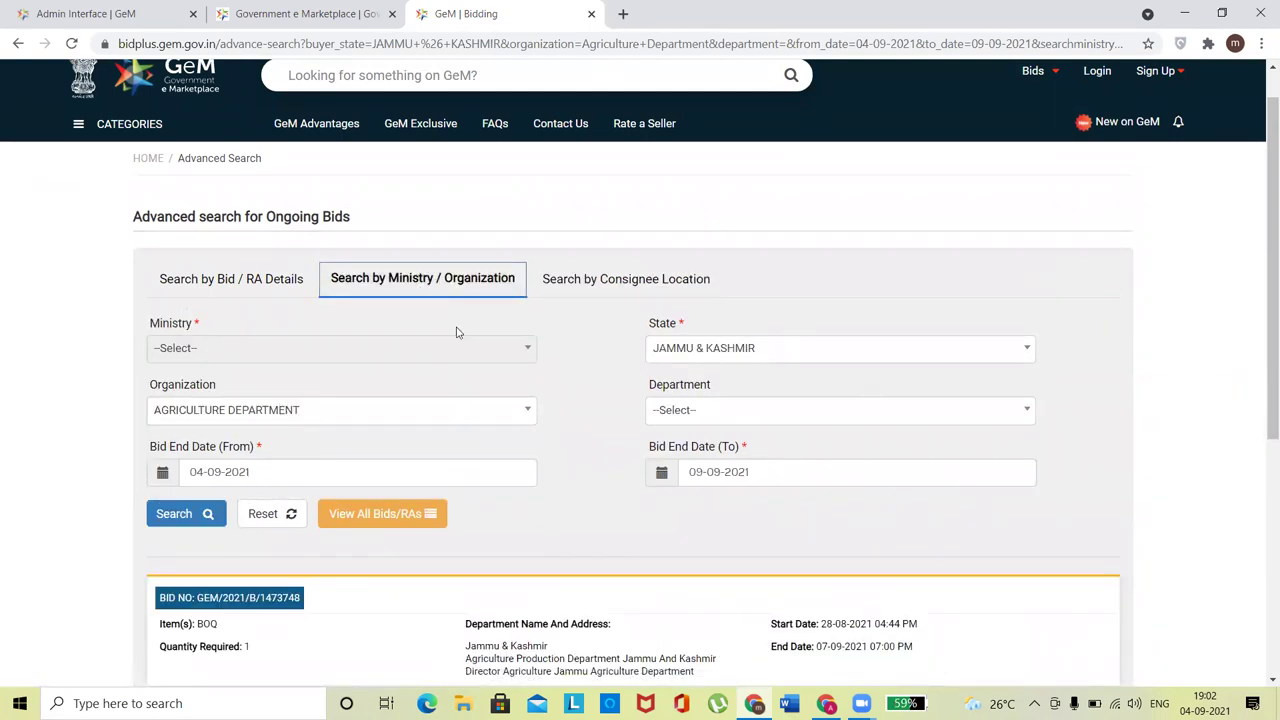
{"action": "left_click", "coordinate": [583, 290]}
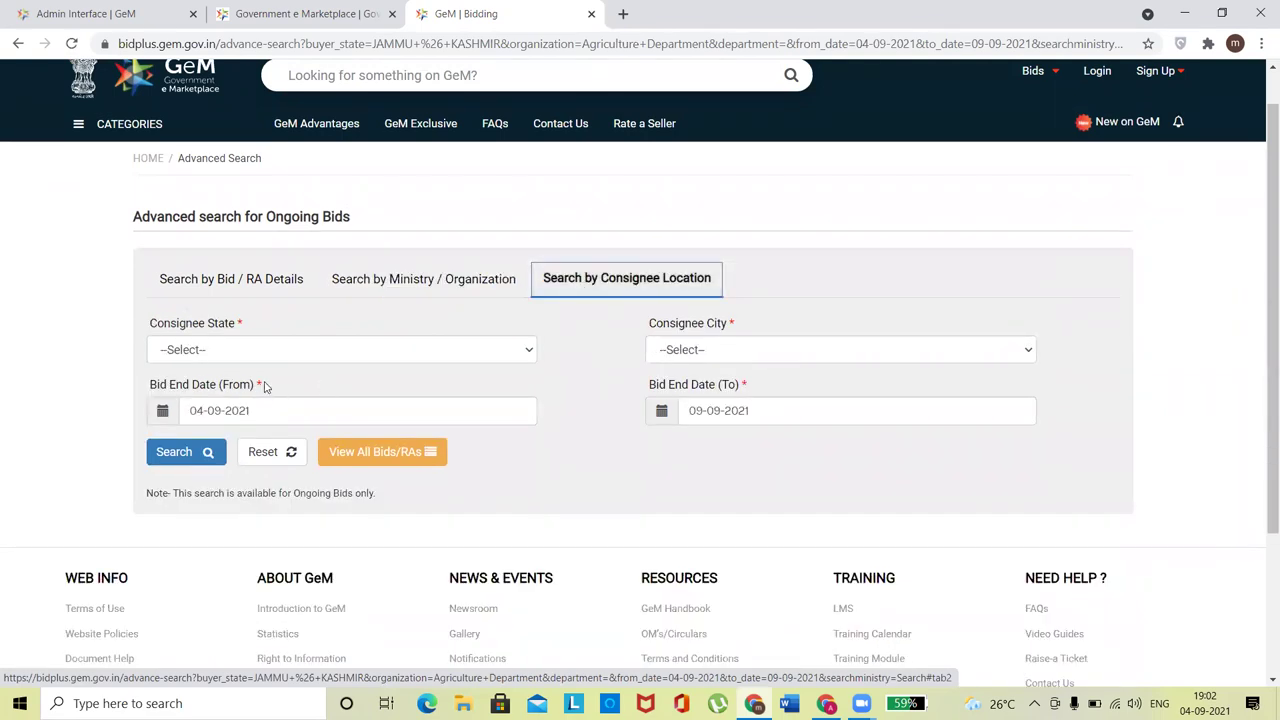
{"action": "left_click", "coordinate": [253, 349]}
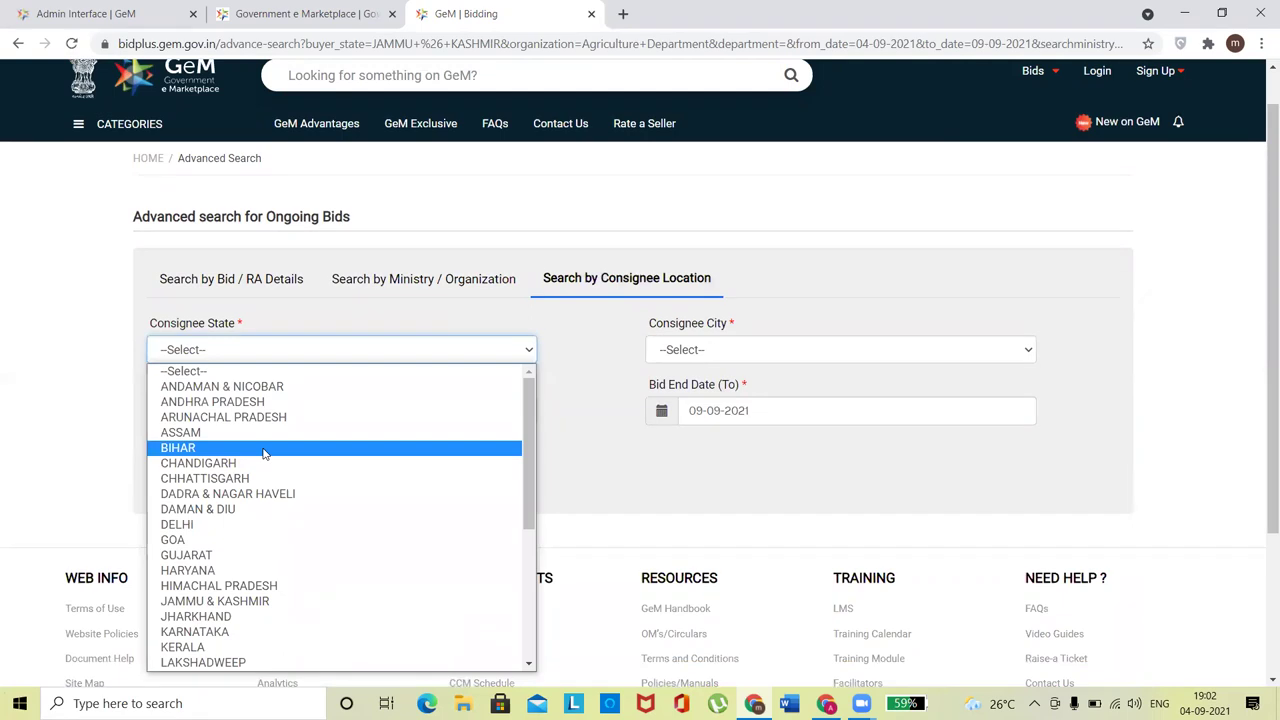
{"action": "key", "text": "u"}
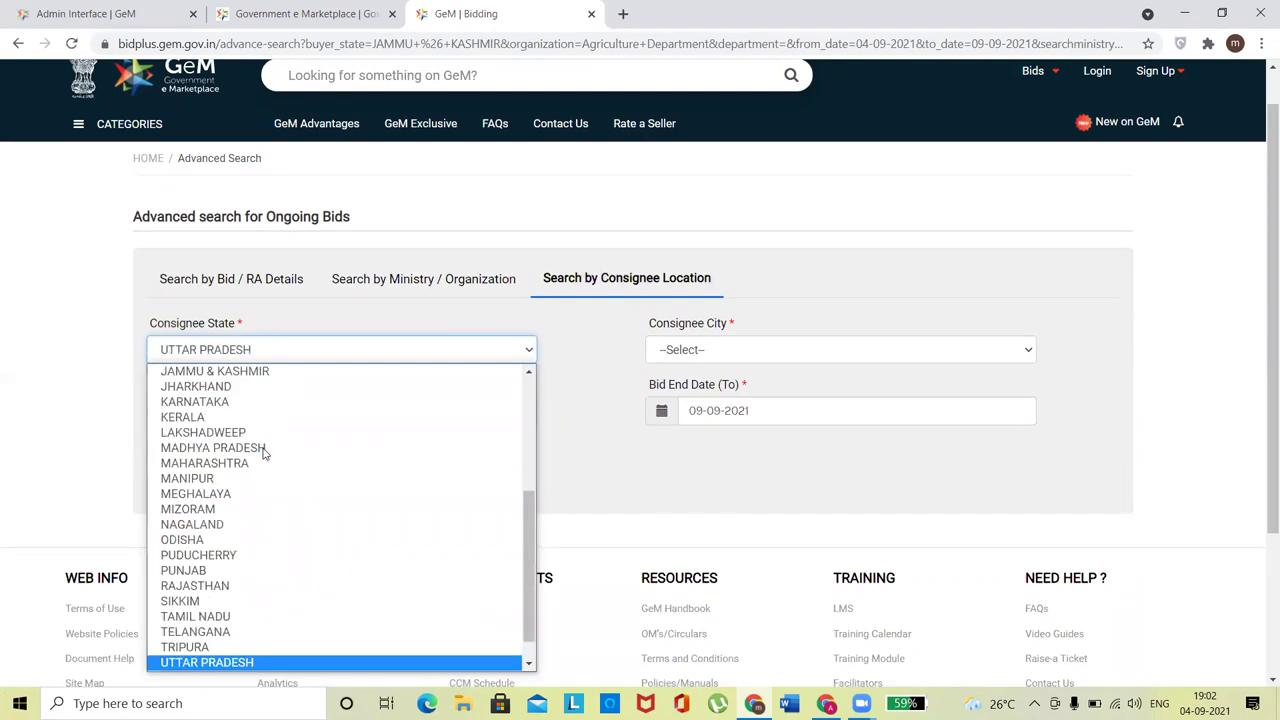
{"action": "key", "text": "Return"}
Step: Search with the consignee city set to BALLIA and look through the listed bids
{"action": "left_click", "coordinate": [778, 351]}
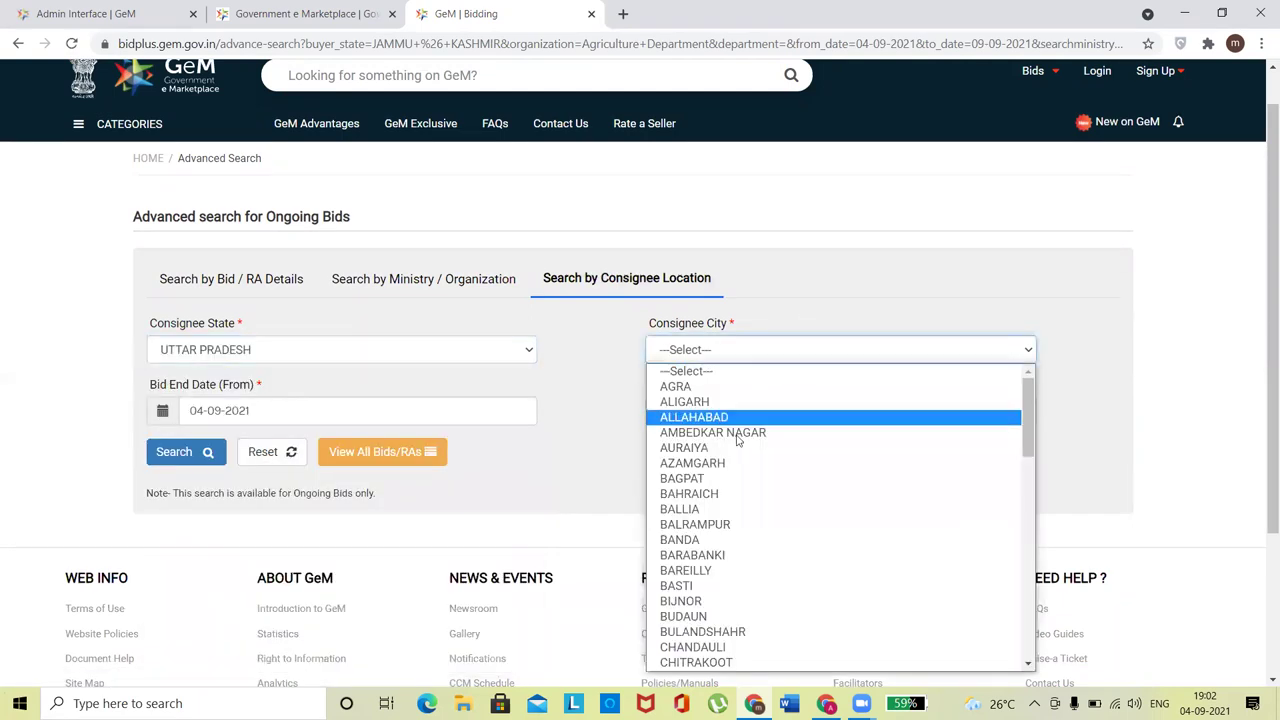
{"action": "left_click", "coordinate": [687, 510]}
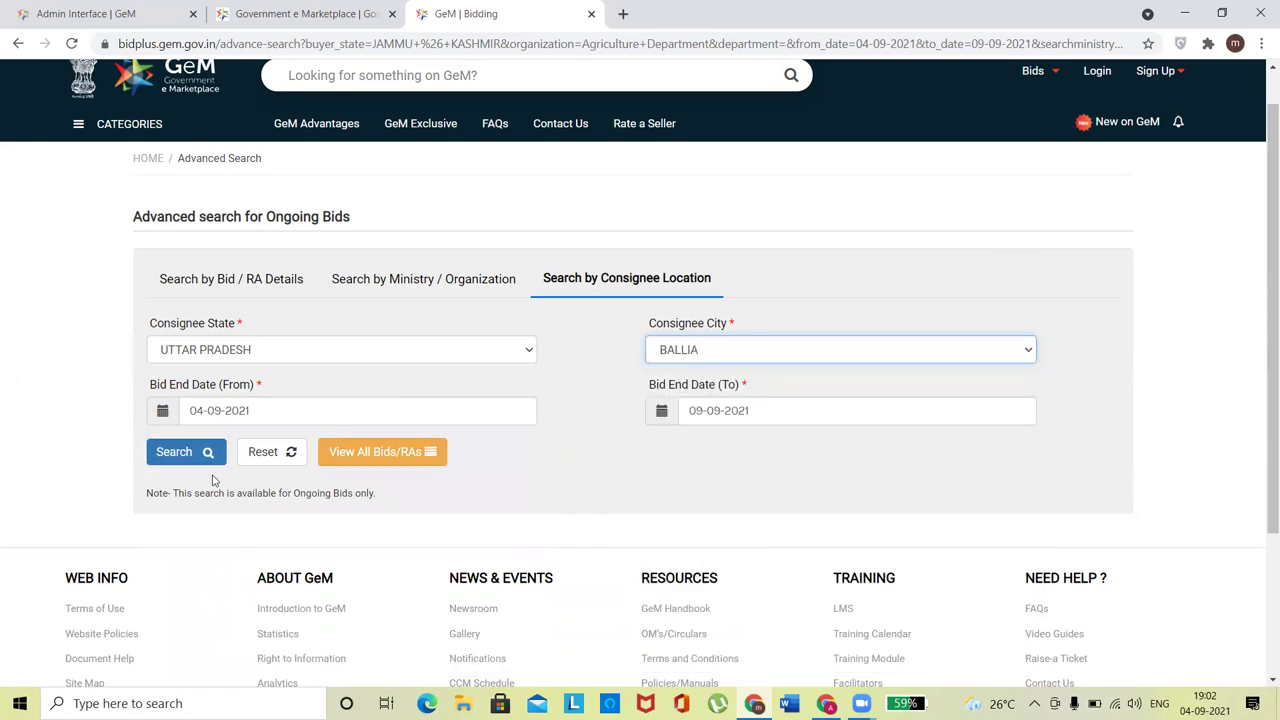
{"action": "left_click", "coordinate": [175, 466]}
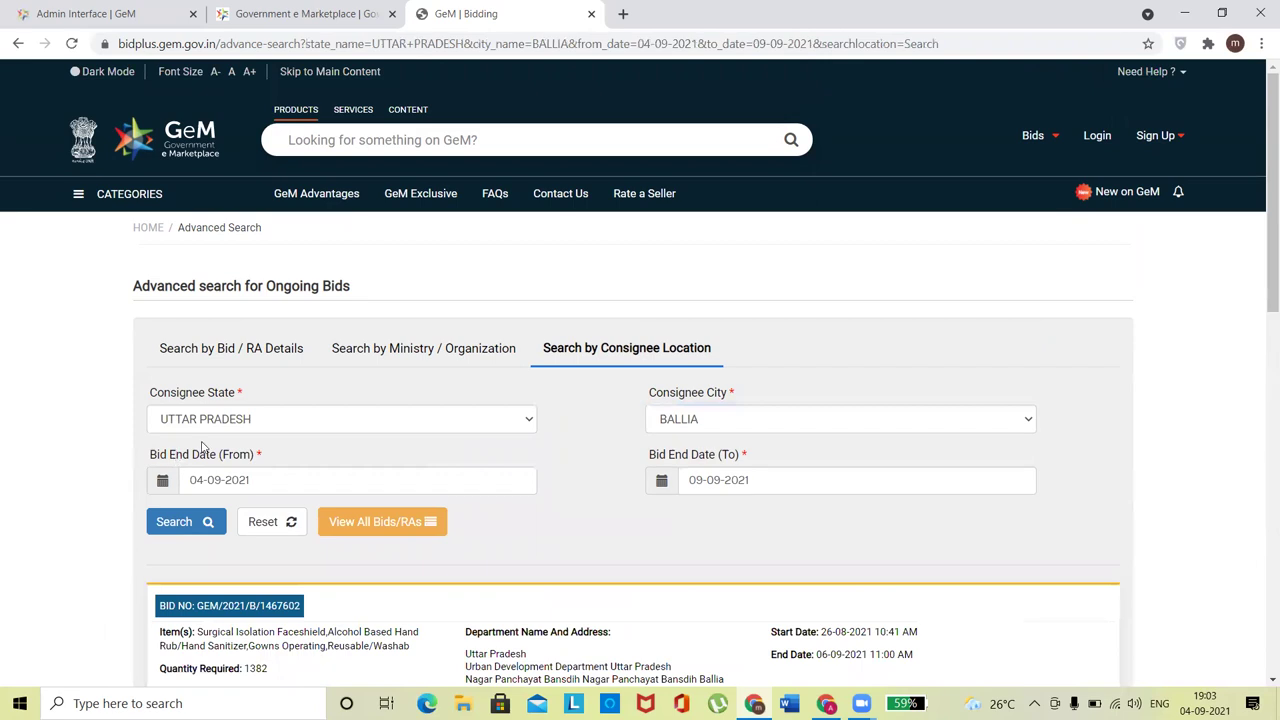
{"action": "scroll", "coordinate": [1260, 324], "scroll_direction": "down", "scroll_amount": 7}
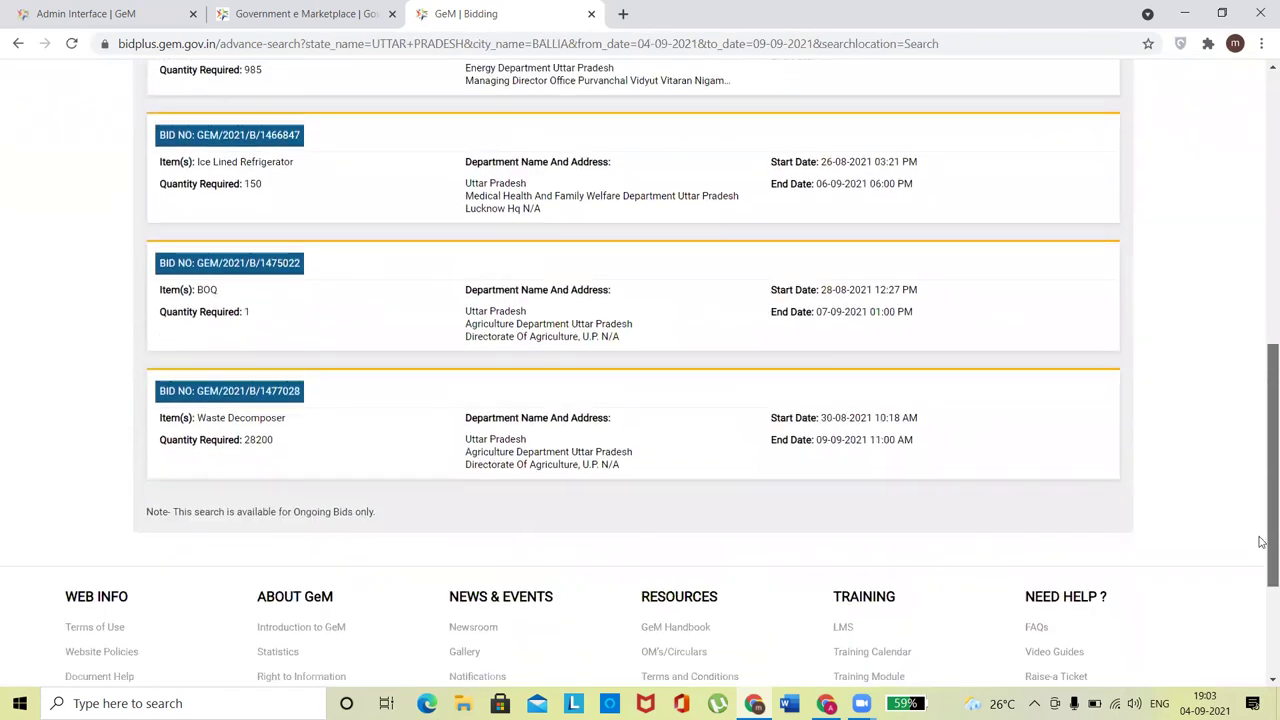
Step: Change the consignee city to ALLAHABAD, search again, and look through the listed bids
{"action": "left_click_drag", "start_coordinate": [1260, 541], "coordinate": [1260, 250]}
{"action": "left_click", "coordinate": [788, 285]}
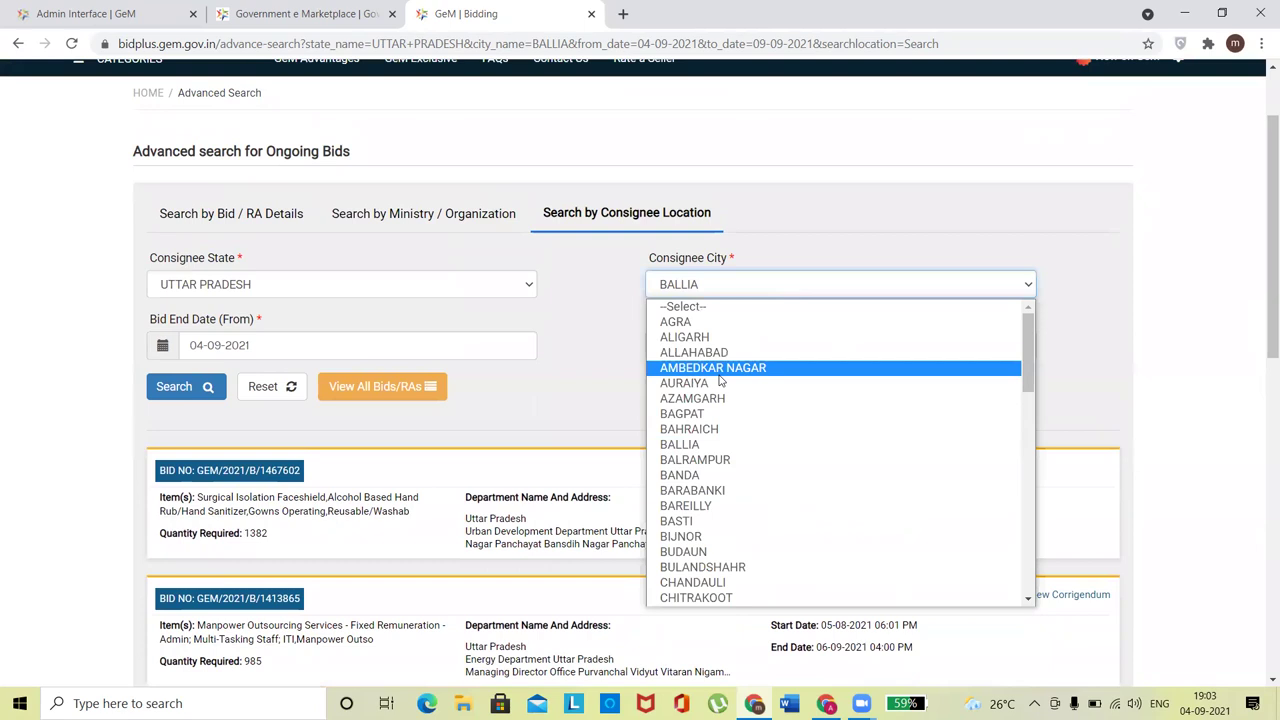
{"action": "left_click", "coordinate": [710, 352]}
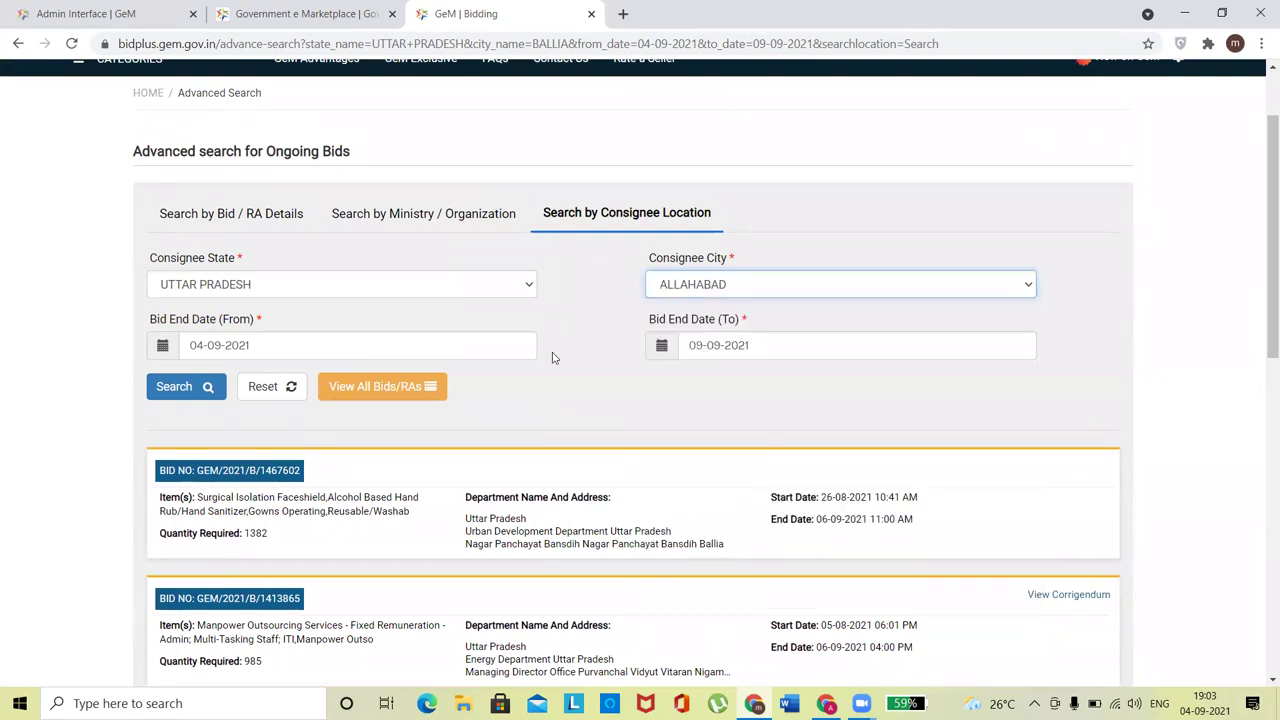
{"action": "left_click", "coordinate": [212, 387]}
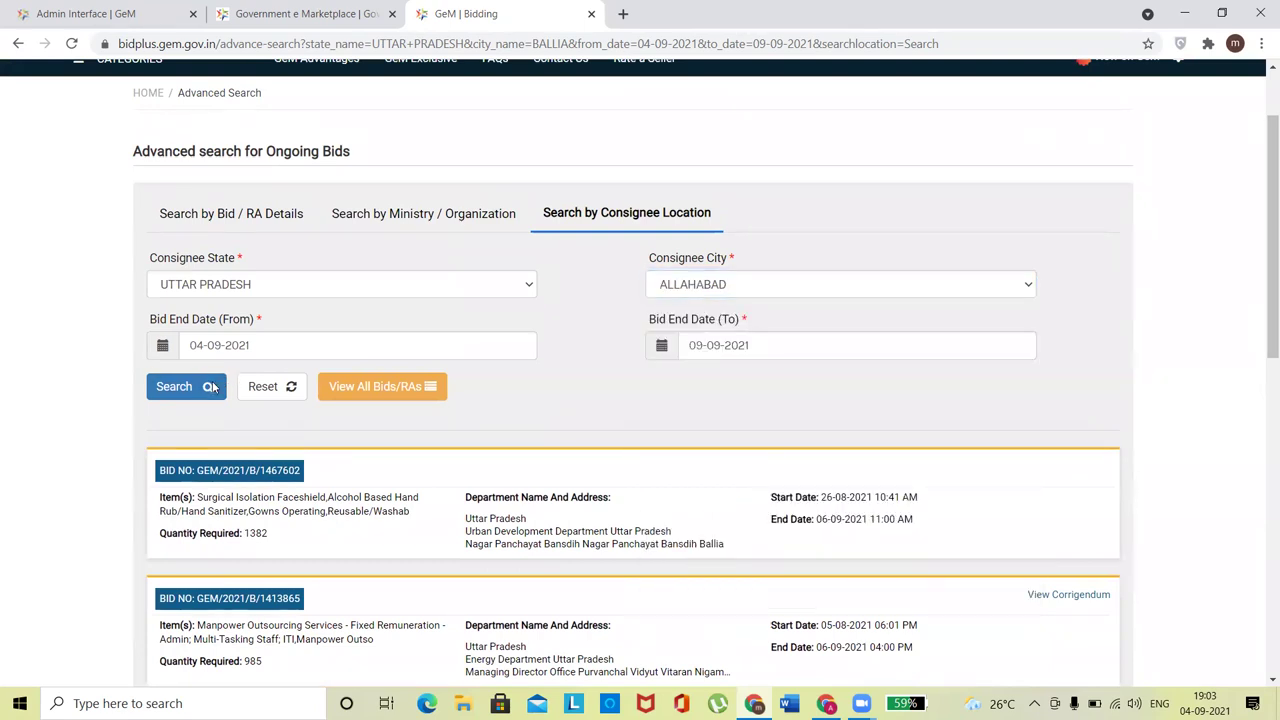
{"action": "left_click", "coordinate": [196, 389]}
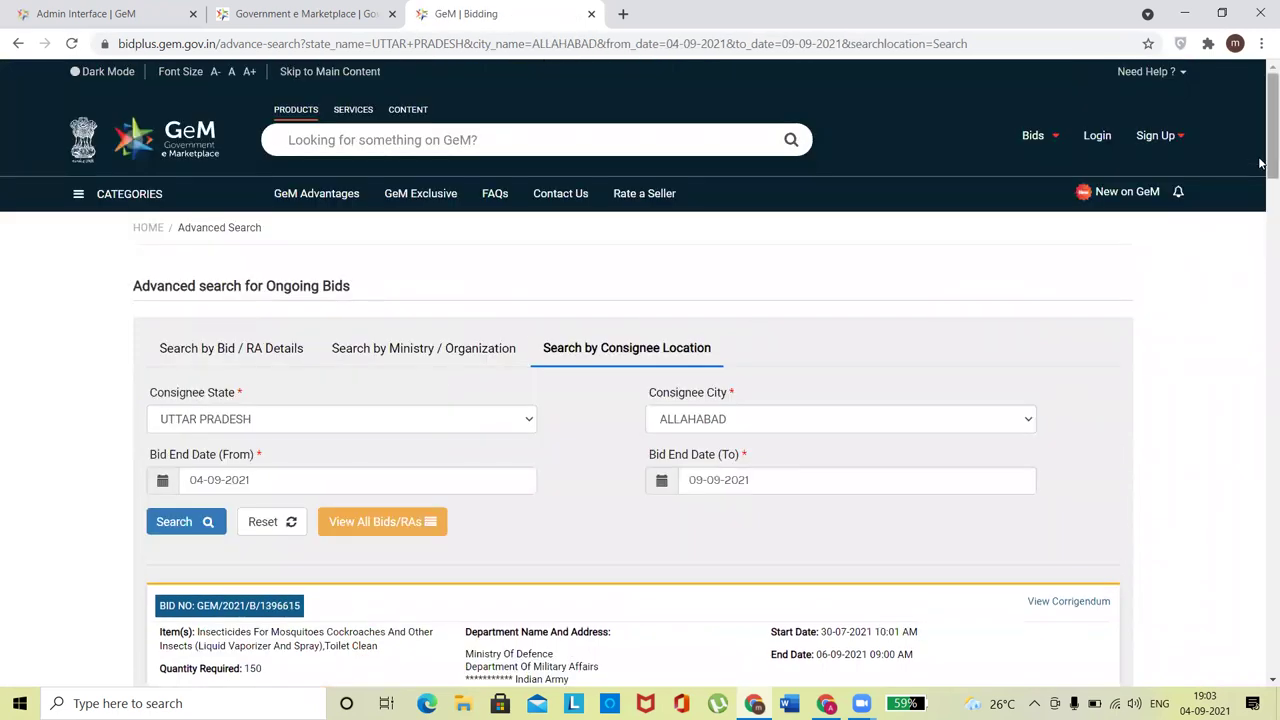
{"action": "left_click_drag", "start_coordinate": [1260, 163], "coordinate": [1262, 349]}
Step: Review the bid / RA details search form with its category options, and the ministry / organization search form
{"action": "scroll", "coordinate": [900, 300], "scroll_direction": "up", "scroll_amount": 15}
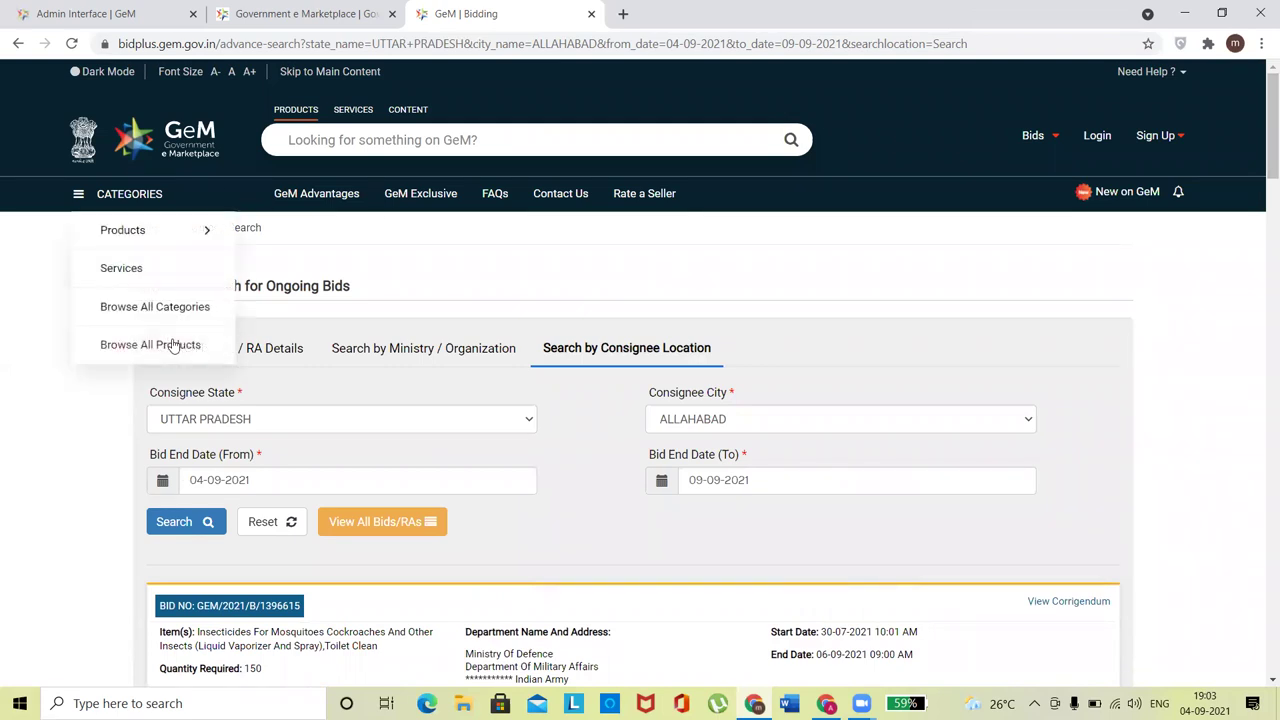
{"action": "left_click", "coordinate": [280, 348]}
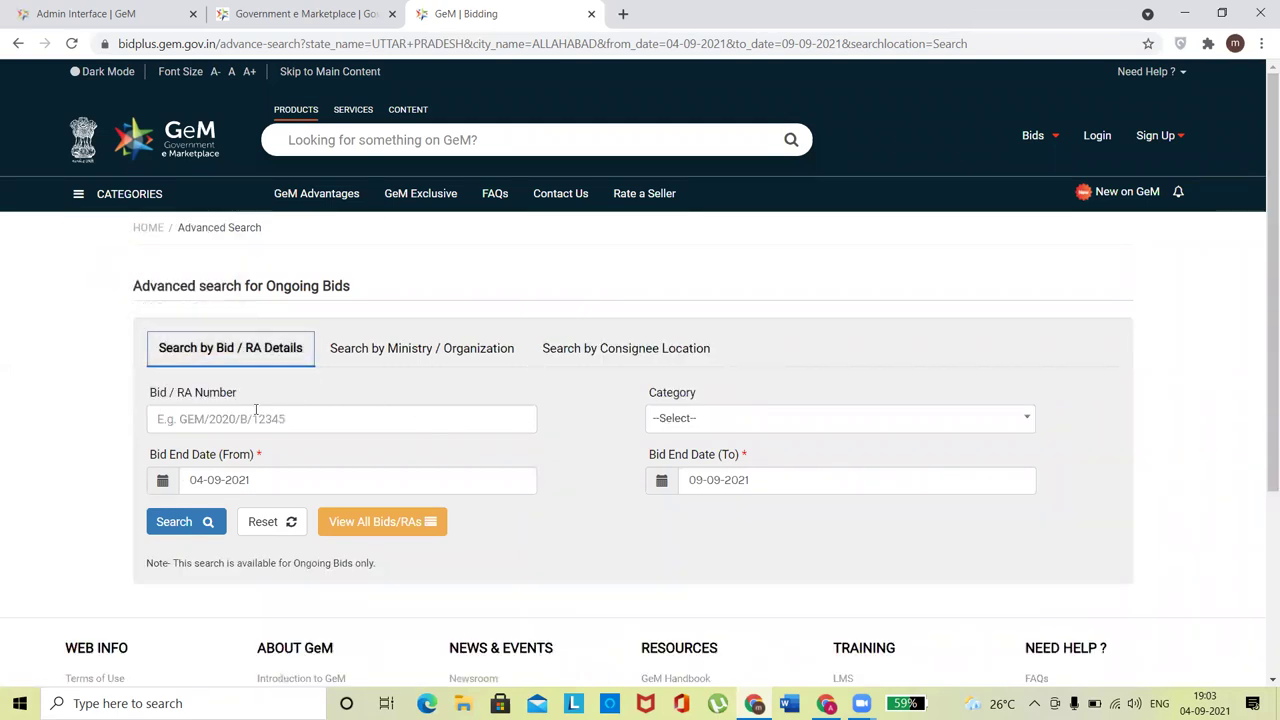
{"action": "left_click", "coordinate": [695, 419]}
{"action": "left_click", "coordinate": [589, 446]}
{"action": "left_click", "coordinate": [417, 348]}
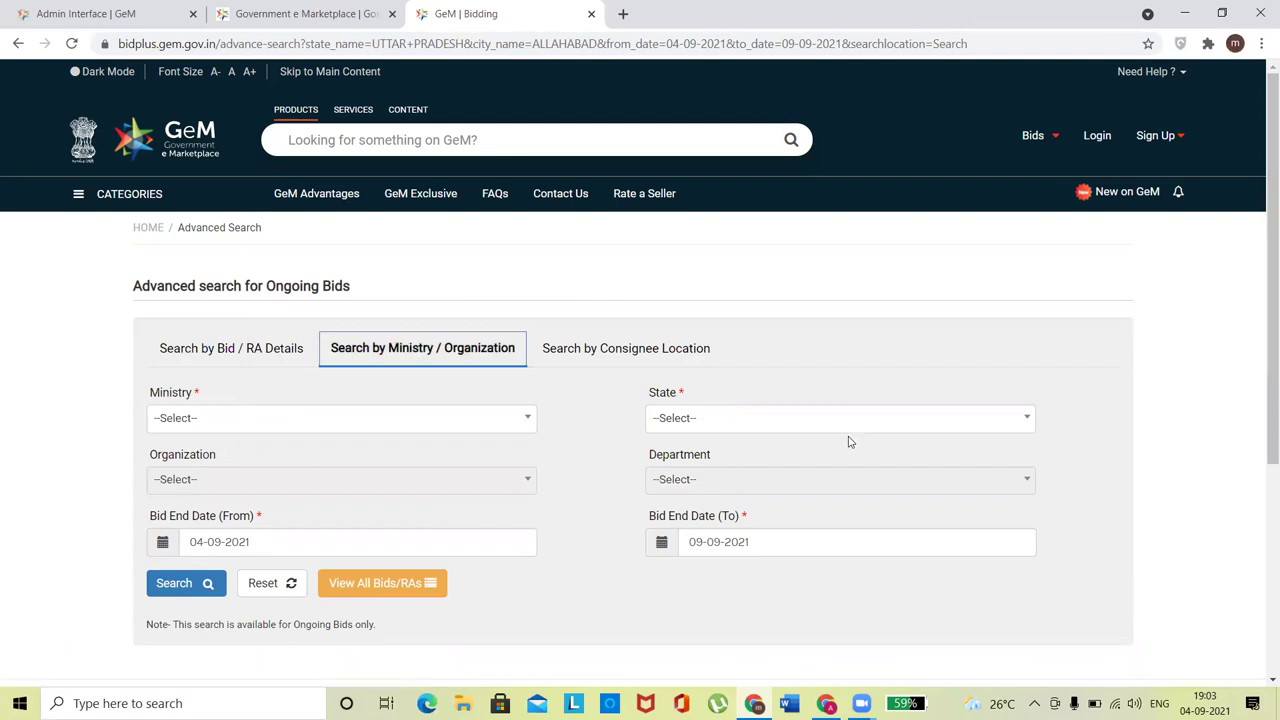
Step: Review the consignee location search form, and the category options of the bid / RA details search form
{"action": "left_click", "coordinate": [644, 350]}
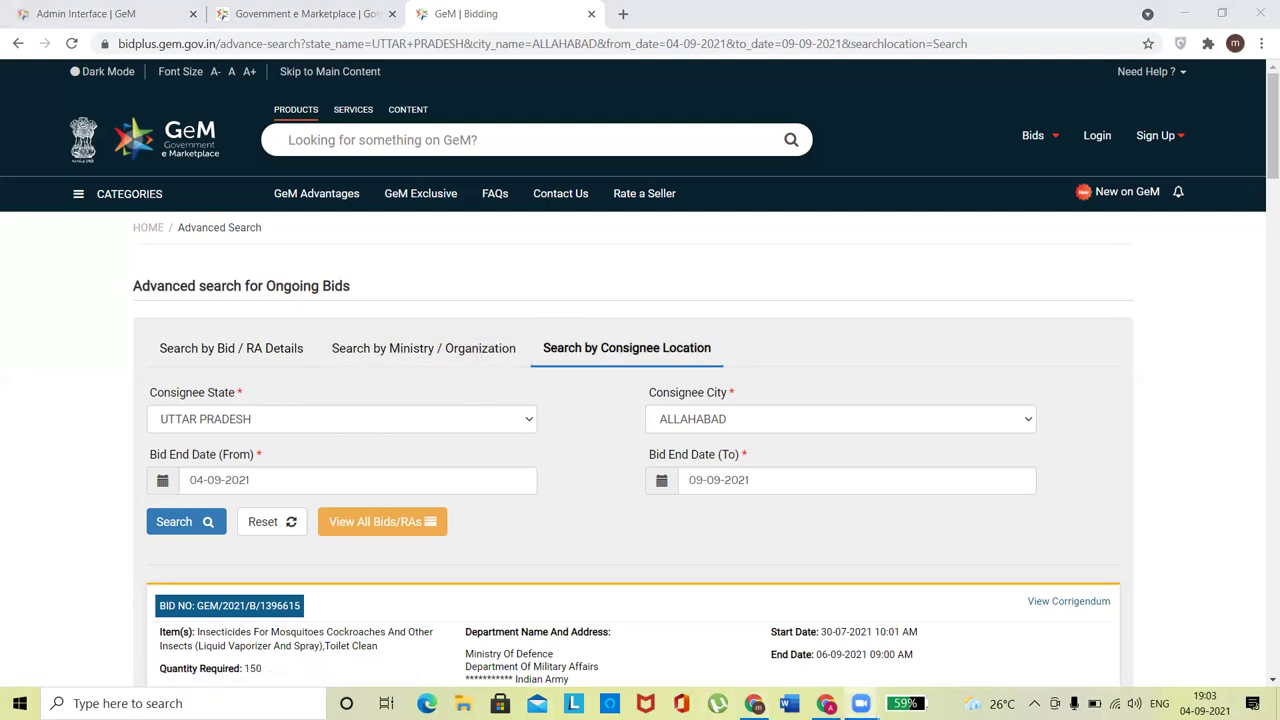
{"action": "left_click", "coordinate": [246, 355]}
{"action": "left_click", "coordinate": [706, 426]}
{"action": "left_click", "coordinate": [600, 402]}
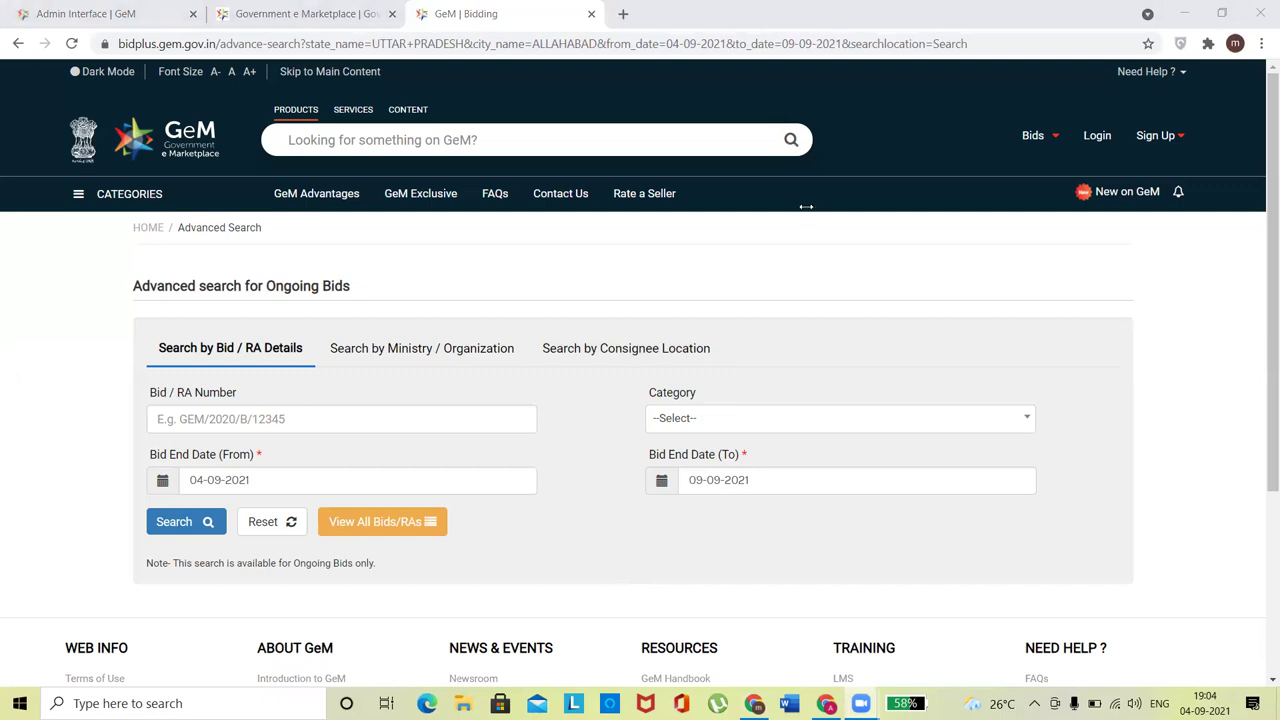
Step: Set the bid end dates in the bid / RA details search from 10-09-2021 to 11-09-2021
{"action": "left_click", "coordinate": [261, 478]}
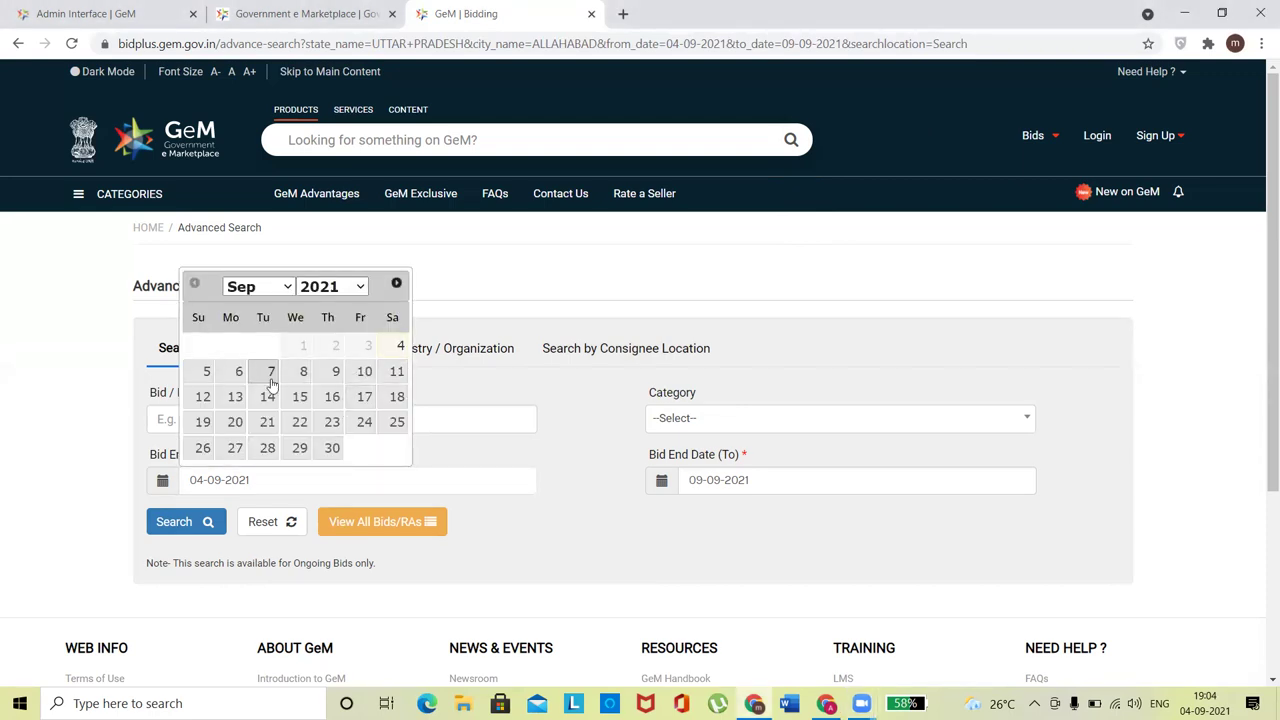
{"action": "left_click", "coordinate": [365, 372]}
{"action": "left_click", "coordinate": [786, 479]}
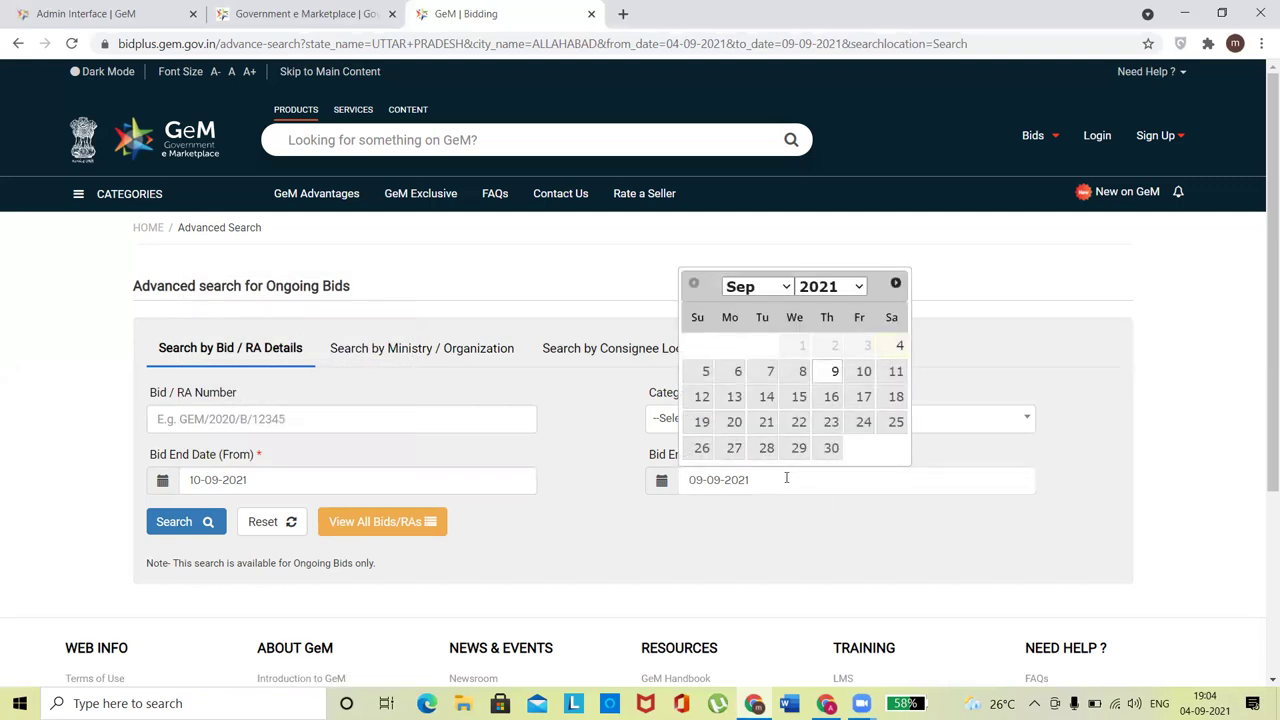
{"action": "left_click", "coordinate": [890, 373]}
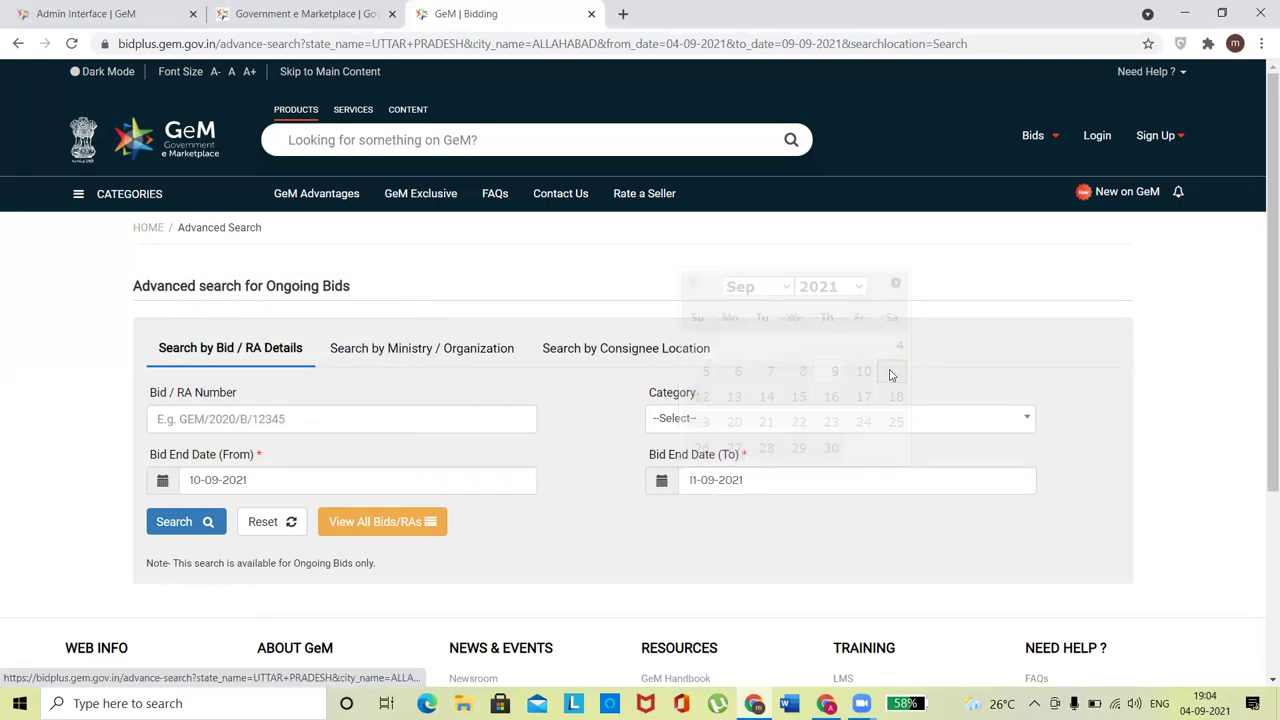
Step: Search the ALLAHABAD consignee location with the bid end date starting from 08-09-2021, and look over the listed bids
{"action": "left_click", "coordinate": [604, 349]}
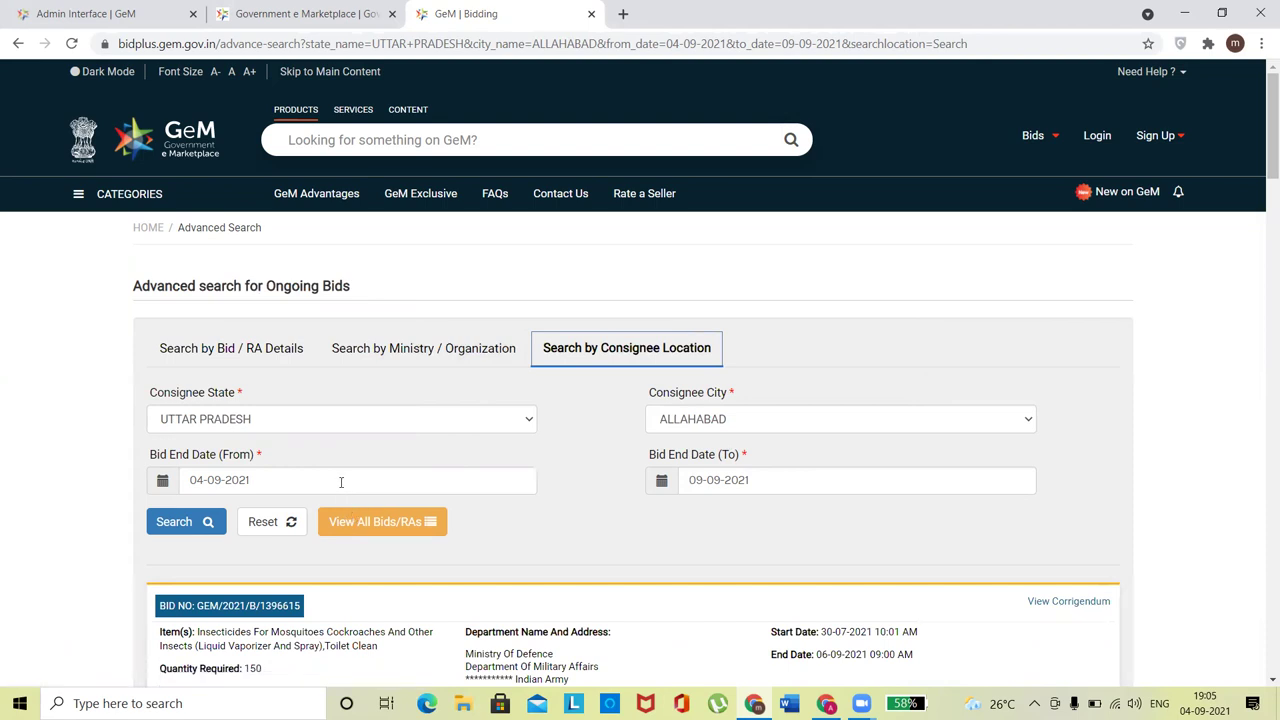
{"action": "scroll", "coordinate": [1260, 158], "scroll_direction": "down", "scroll_amount": 2}
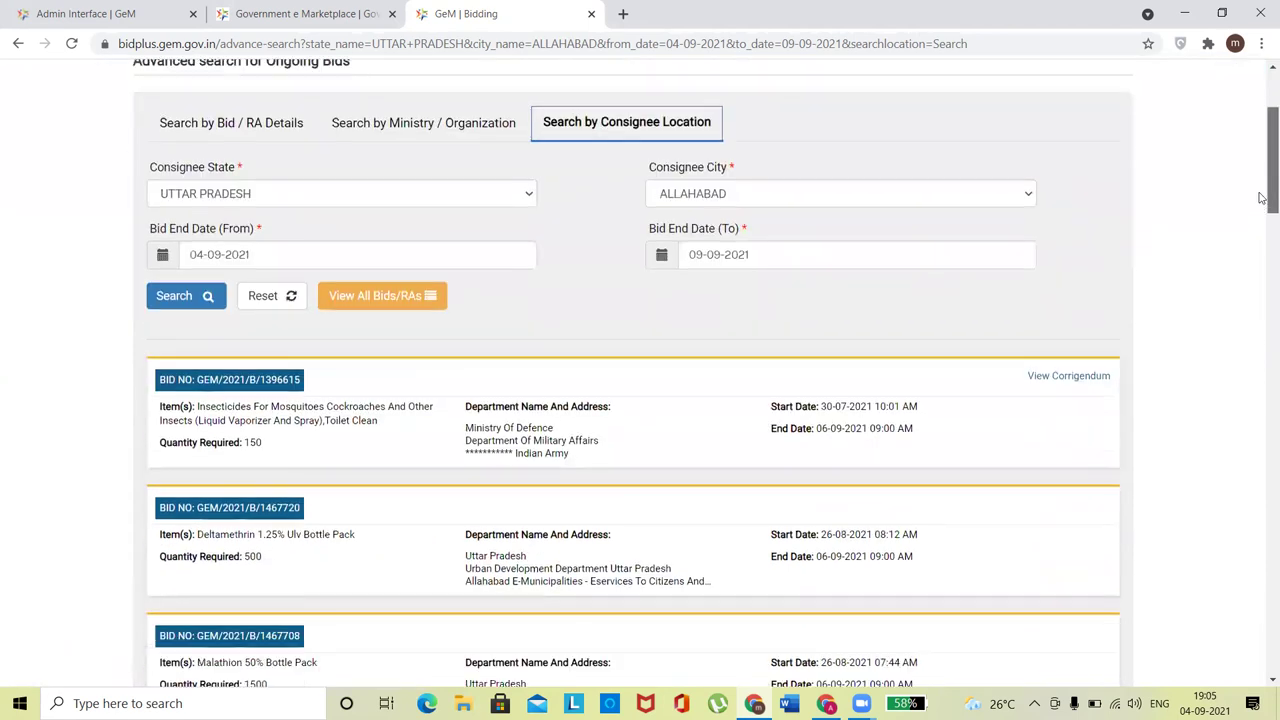
{"action": "left_click", "coordinate": [266, 254]}
{"action": "left_click", "coordinate": [305, 375]}
{"action": "left_click", "coordinate": [178, 296]}
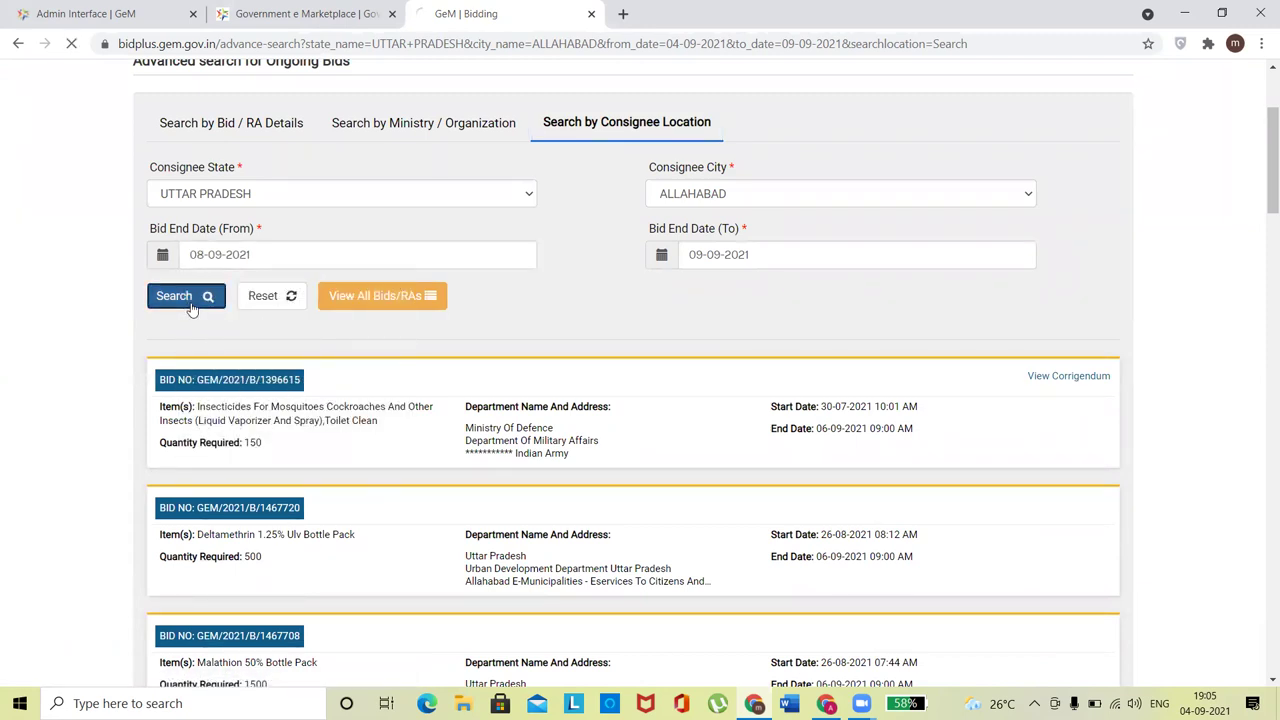
{"action": "mouse_move", "coordinate": [1261, 183]}
{"action": "left_mouse_down"}
{"action": "mouse_move", "coordinate": [1261, 600]}
{"action": "mouse_move", "coordinate": [1261, 150]}
{"action": "mouse_move", "coordinate": [1258, 260]}
{"action": "mouse_move", "coordinate": [1261, 160]}
{"action": "mouse_move", "coordinate": [1260, 193]}
{"action": "left_mouse_up"}
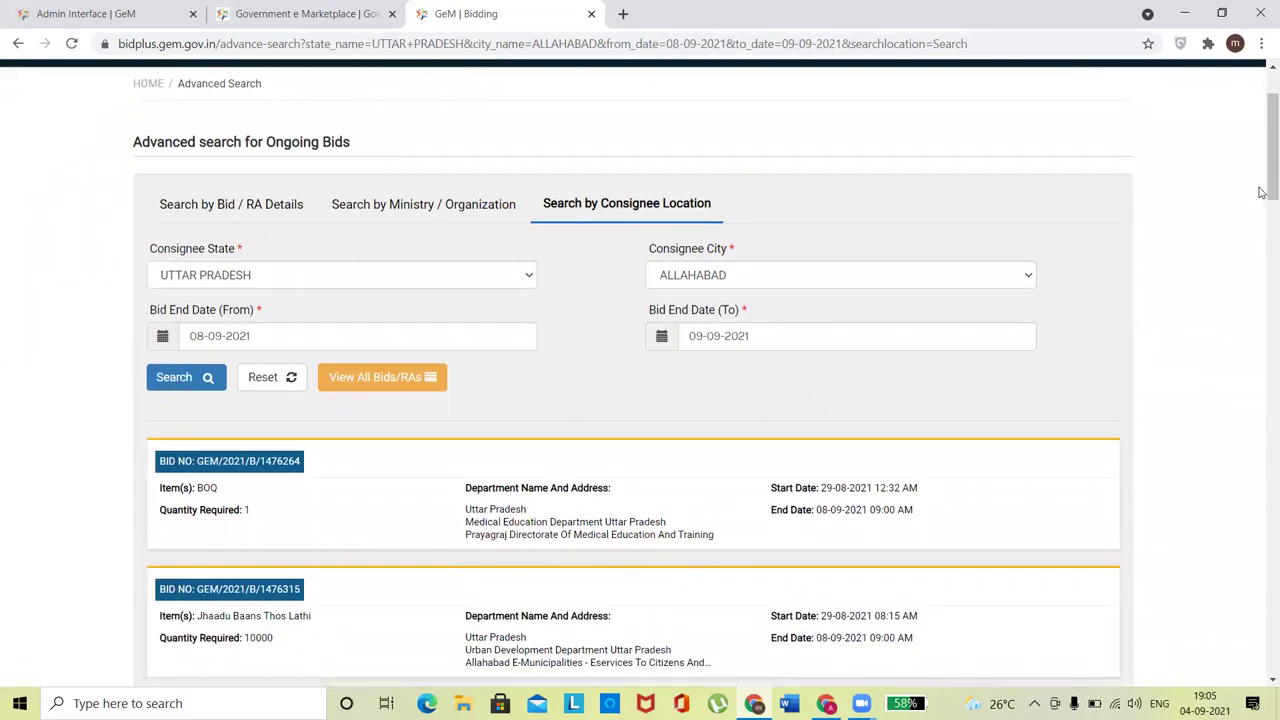
{"action": "mouse_move", "coordinate": [1260, 193]}
{"action": "left_mouse_down"}
{"action": "mouse_move", "coordinate": [1260, 205]}
{"action": "mouse_move", "coordinate": [1260, 172]}
{"action": "left_mouse_up"}
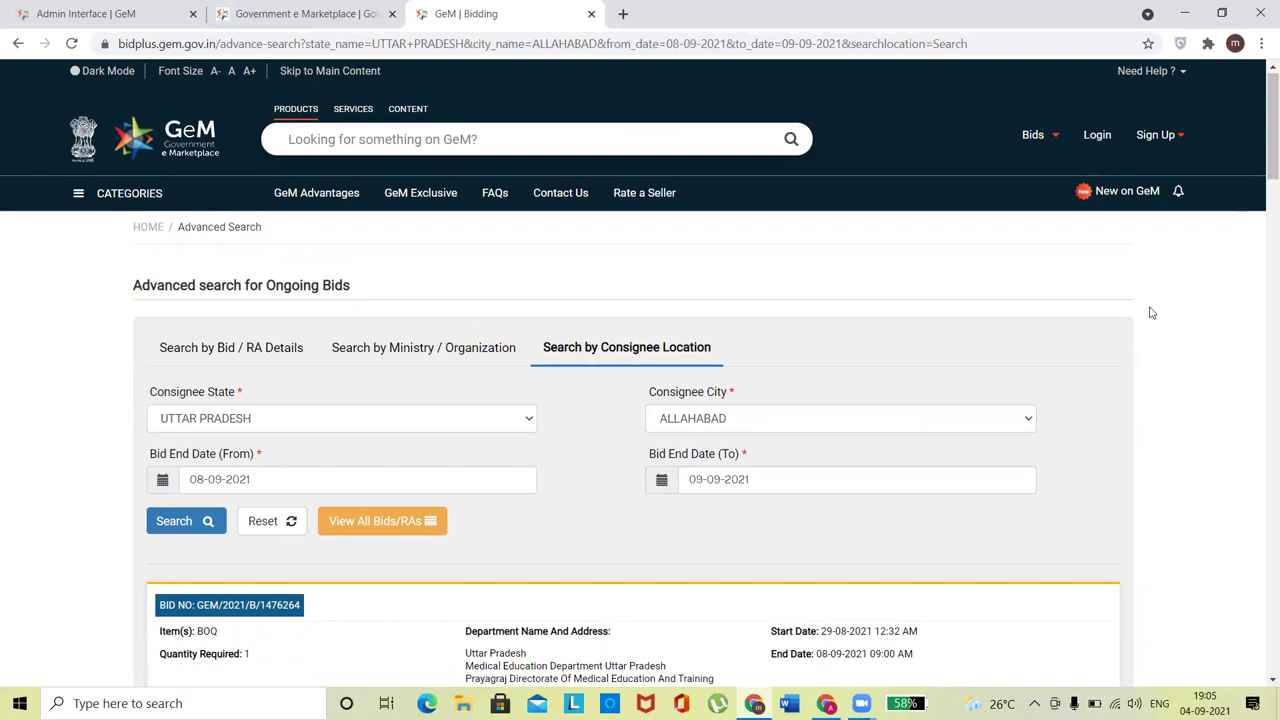
{"action": "left_click_drag", "start_coordinate": [1262, 172], "coordinate": [1260, 191]}
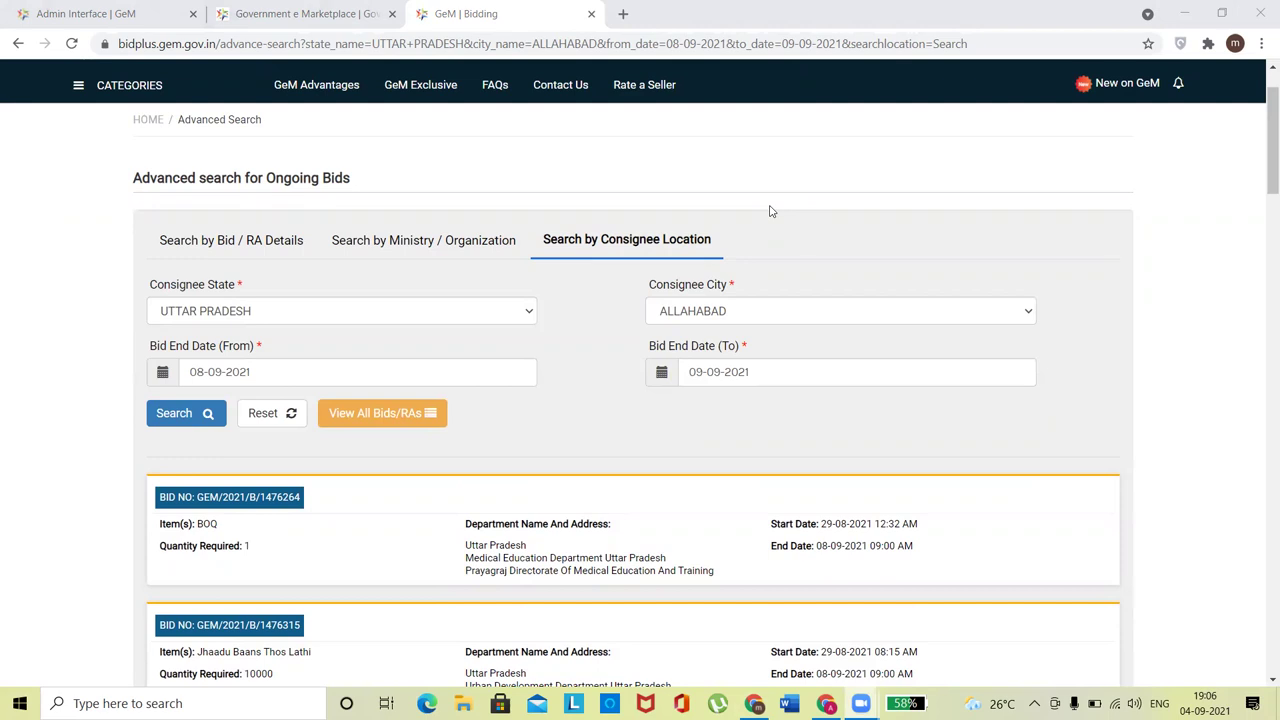
Step: Search by consignee location with the state set to MADHYA PRADESH and the city set to BHOPAL
{"action": "left_click_drag", "start_coordinate": [1261, 171], "coordinate": [689, 183]}
{"action": "left_click", "coordinate": [311, 318]}
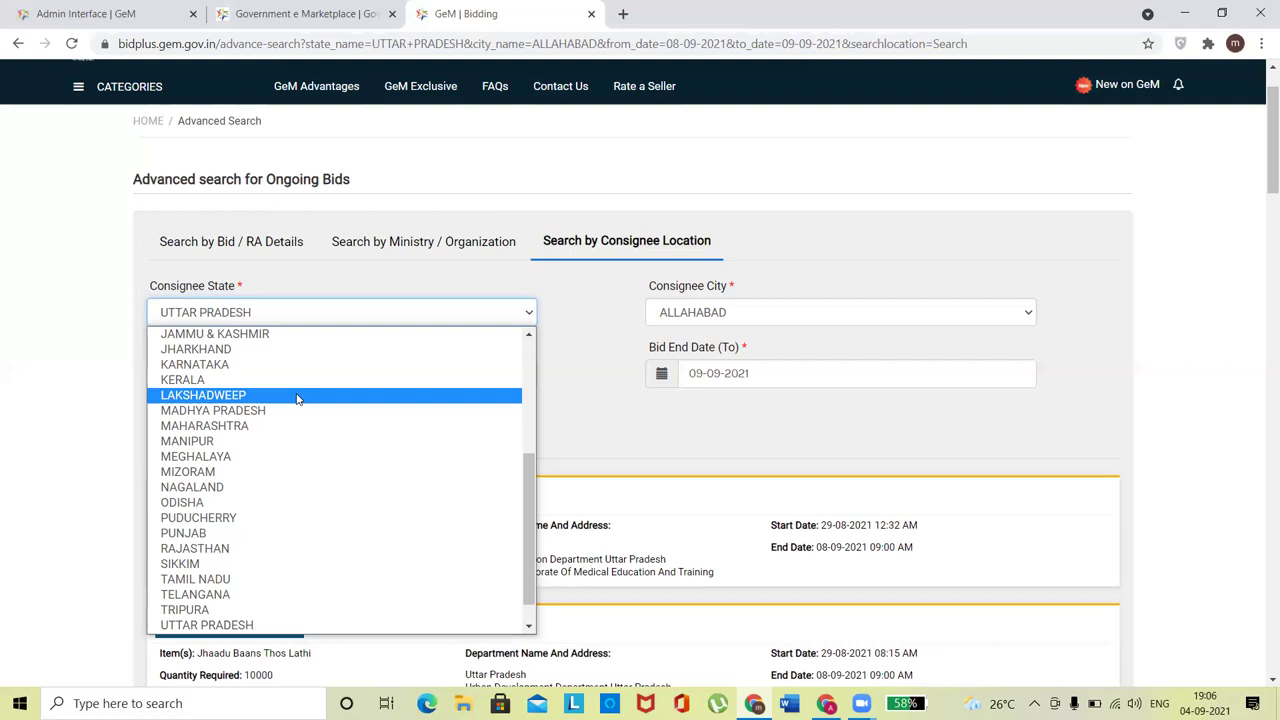
{"action": "key", "text": "Down"}
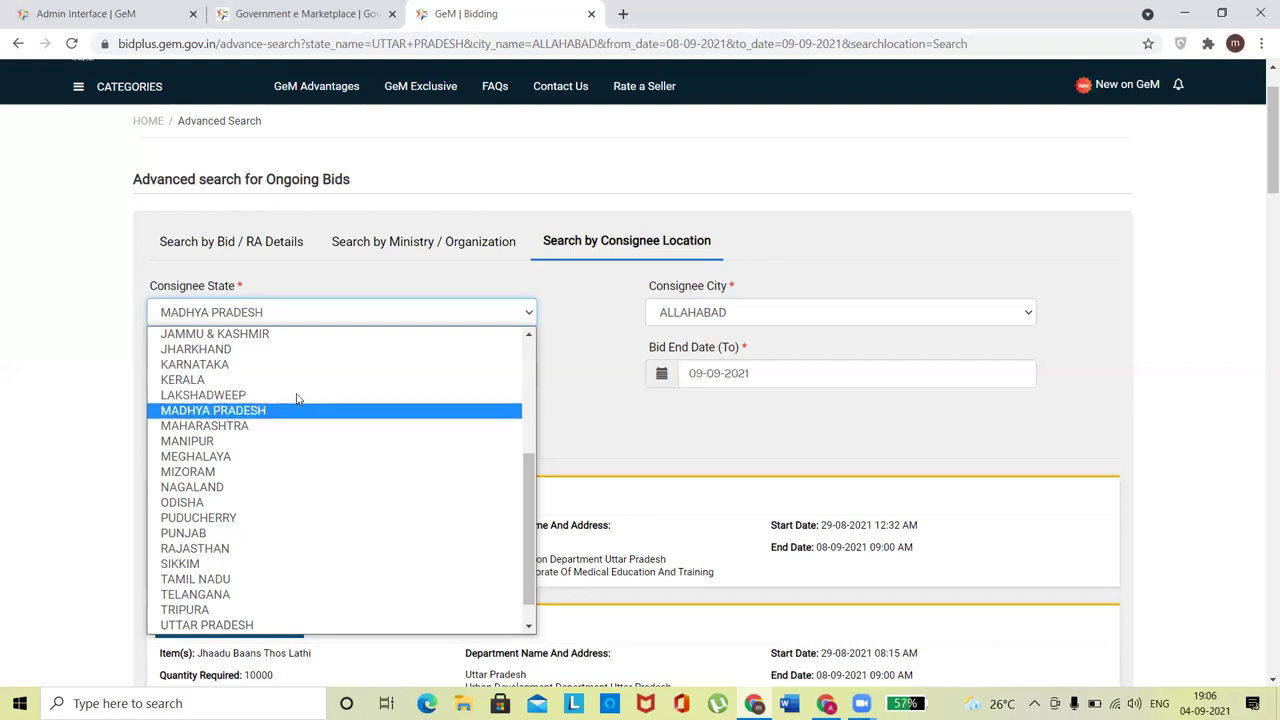
{"action": "key", "text": "Return"}
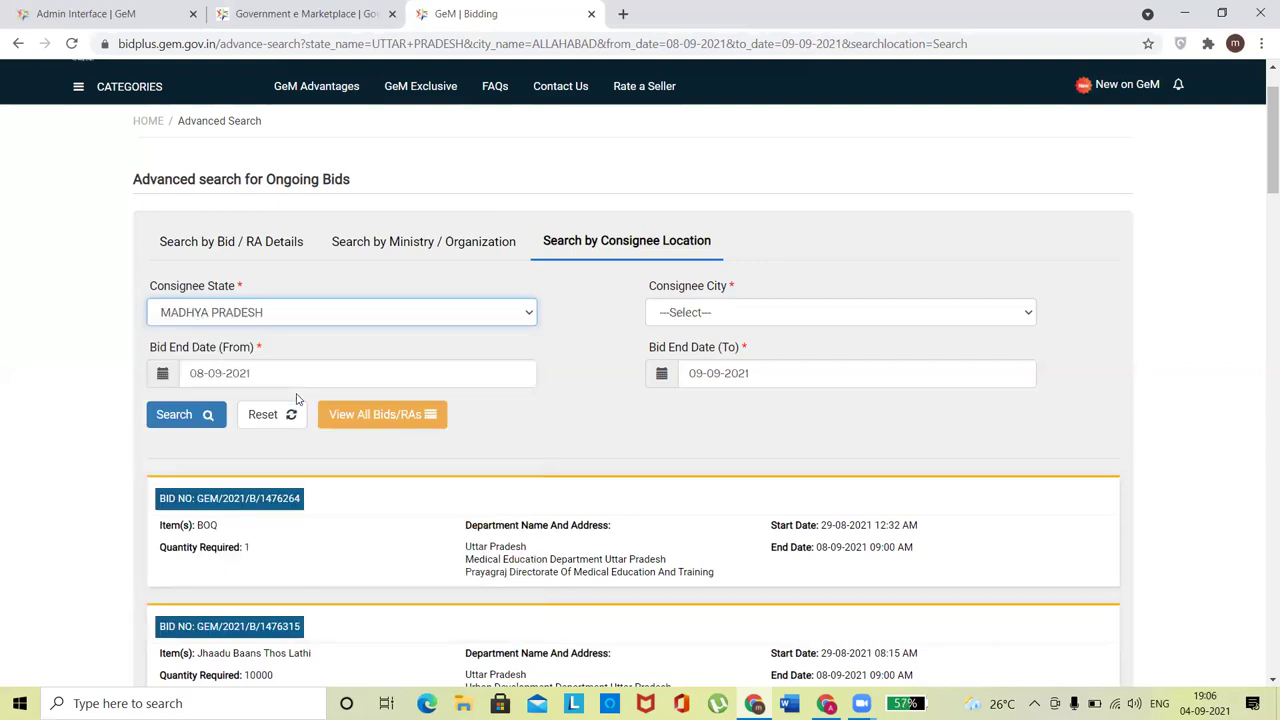
{"action": "left_click", "coordinate": [684, 316]}
{"action": "key", "text": "Down"}
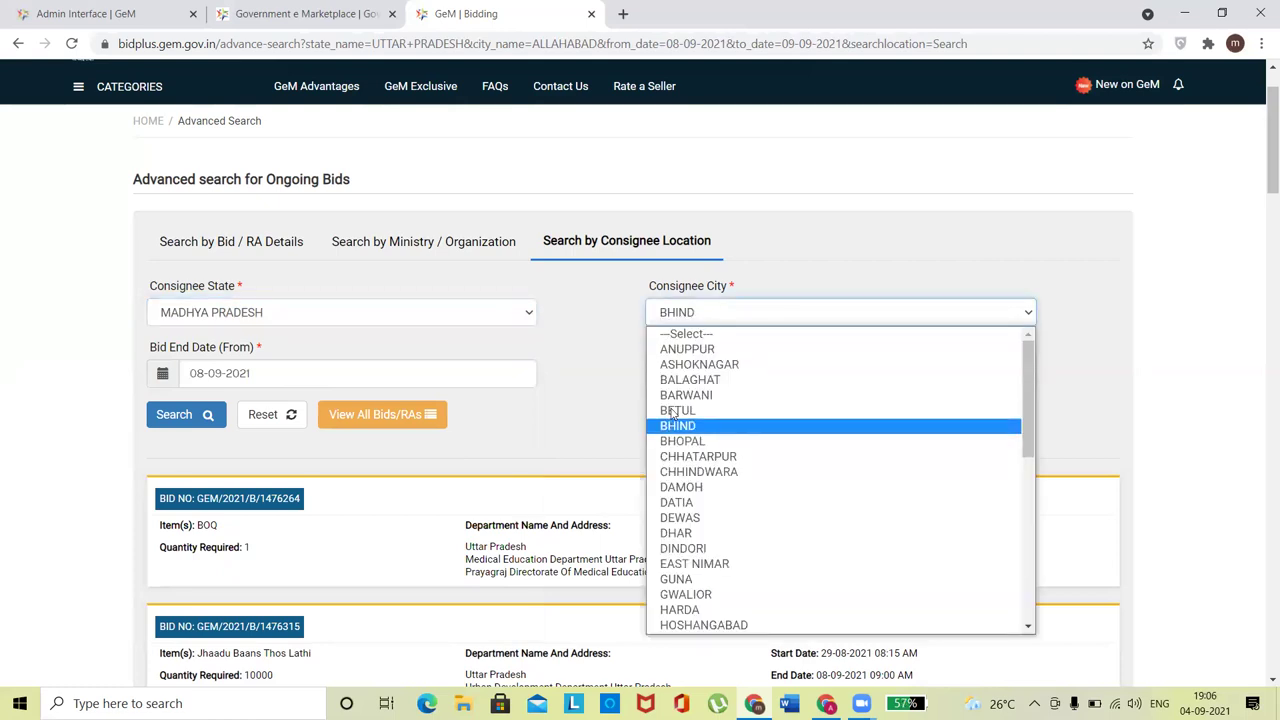
{"action": "key", "text": "Down"}
{"action": "key", "text": "Return"}
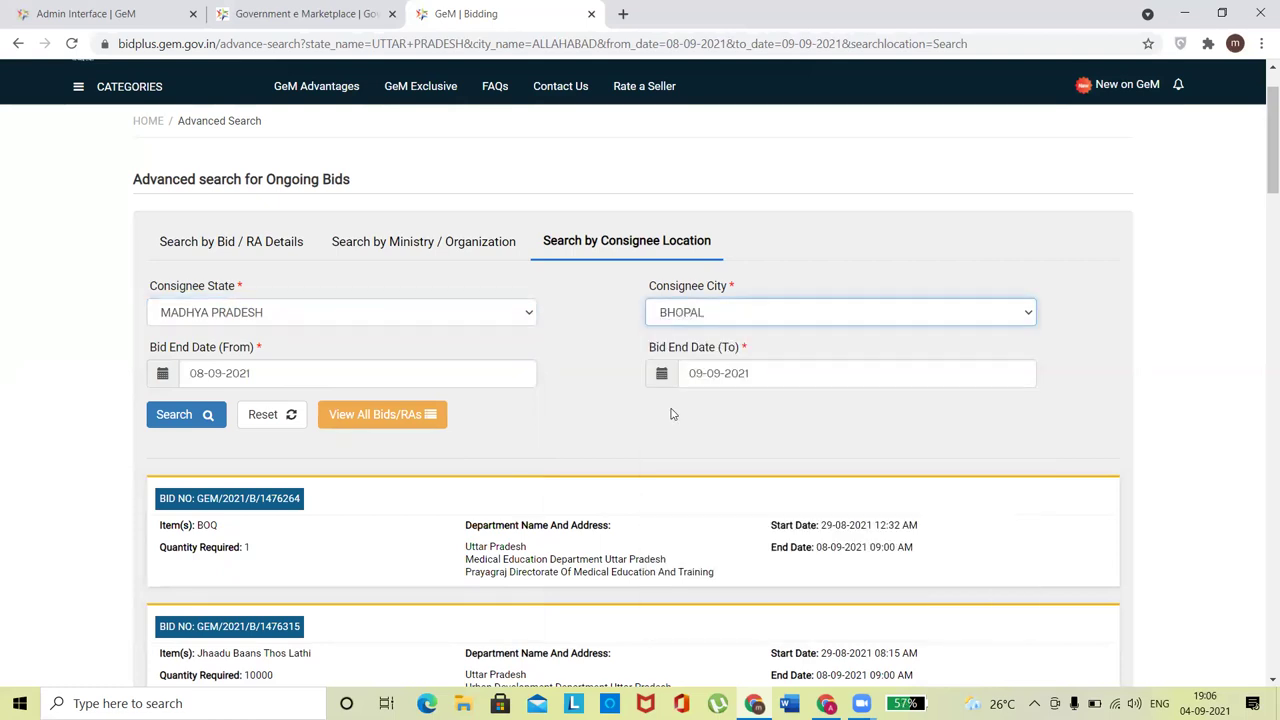
{"action": "left_click", "coordinate": [177, 417]}
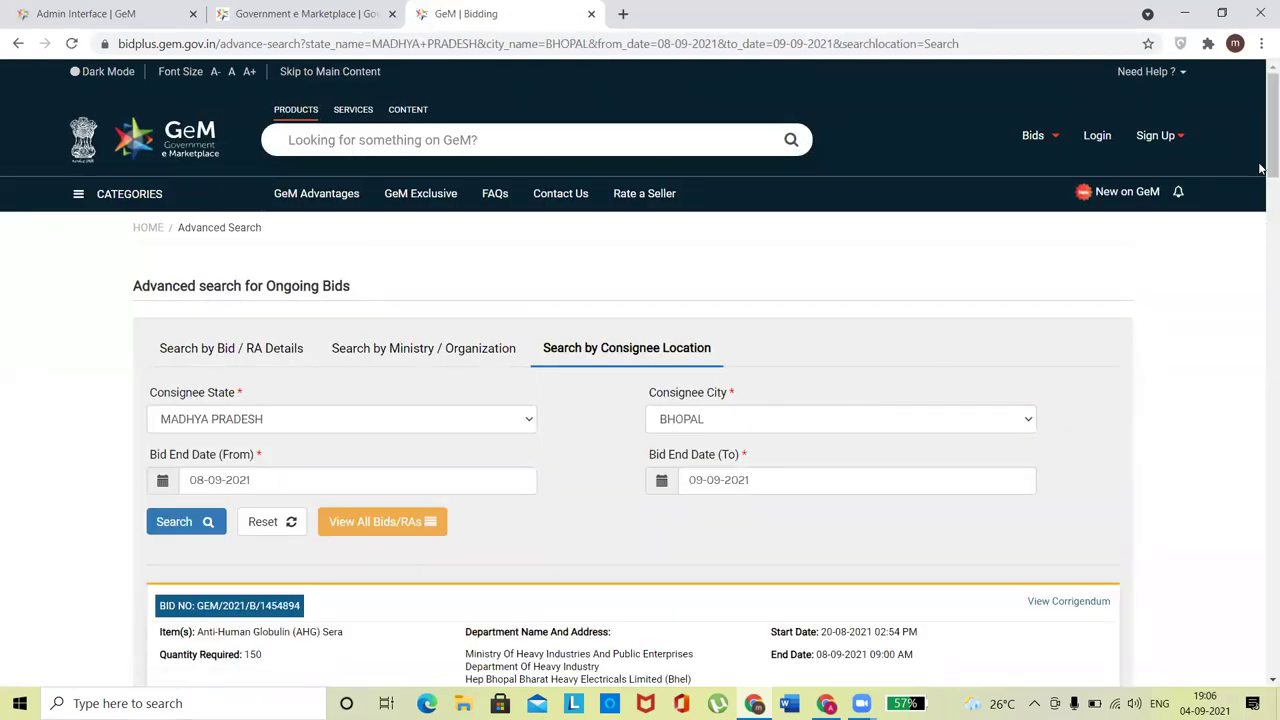
Step: Look through the bids listed for BHOPAL, checking their items, quantities, departments and end dates
{"action": "left_click_drag", "start_coordinate": [1261, 168], "coordinate": [1262, 236]}
{"action": "left_click_drag", "start_coordinate": [222, 268], "coordinate": [283, 268]}
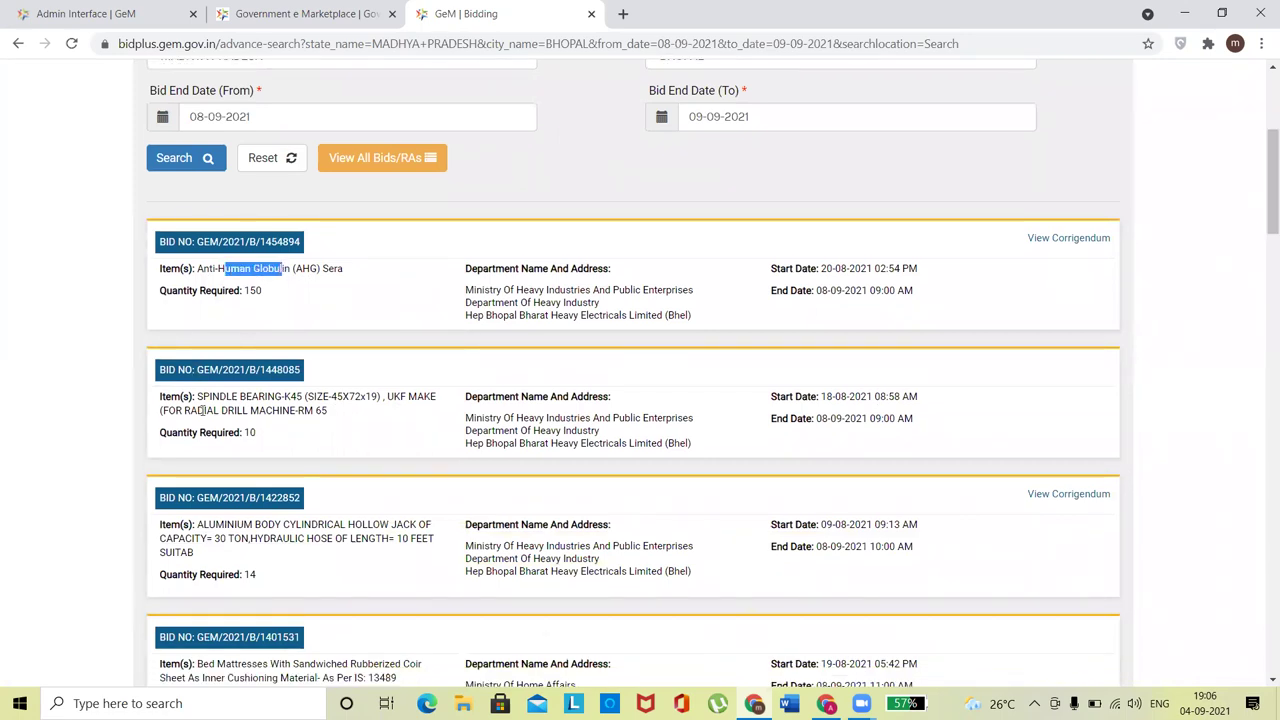
{"action": "left_click_drag", "start_coordinate": [197, 397], "coordinate": [237, 398]}
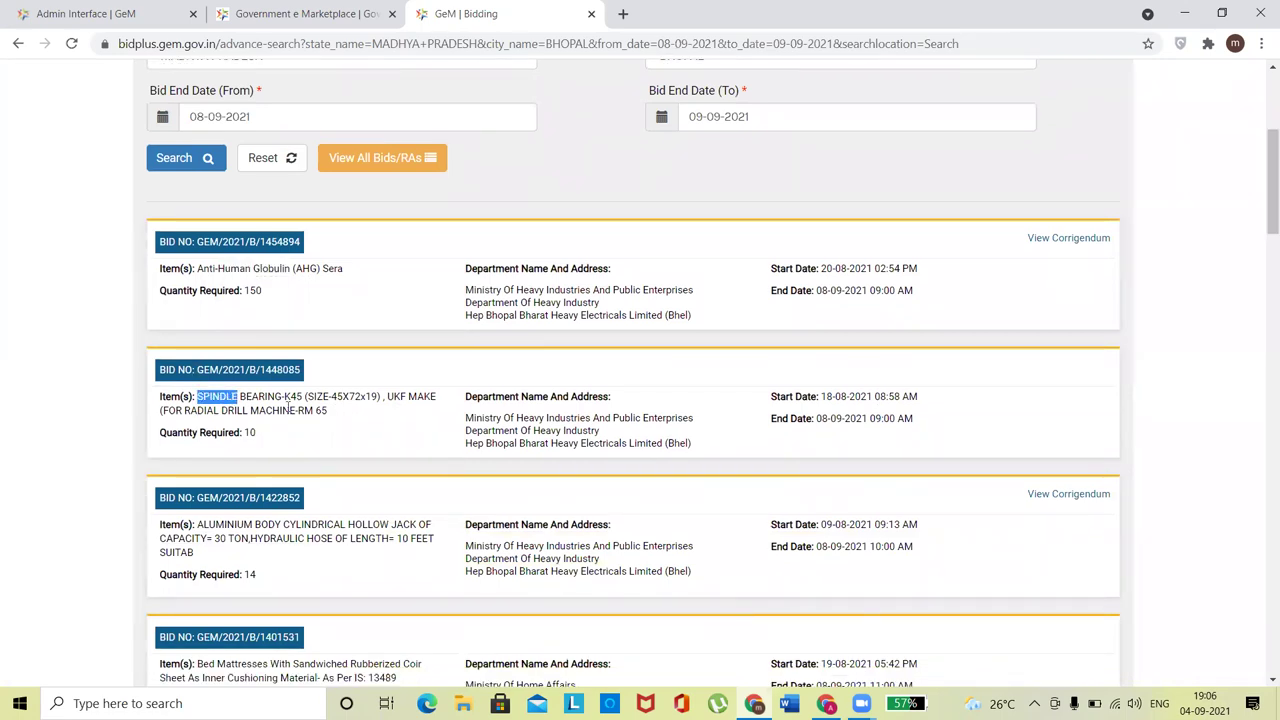
{"action": "left_click_drag", "start_coordinate": [208, 524], "coordinate": [247, 524]}
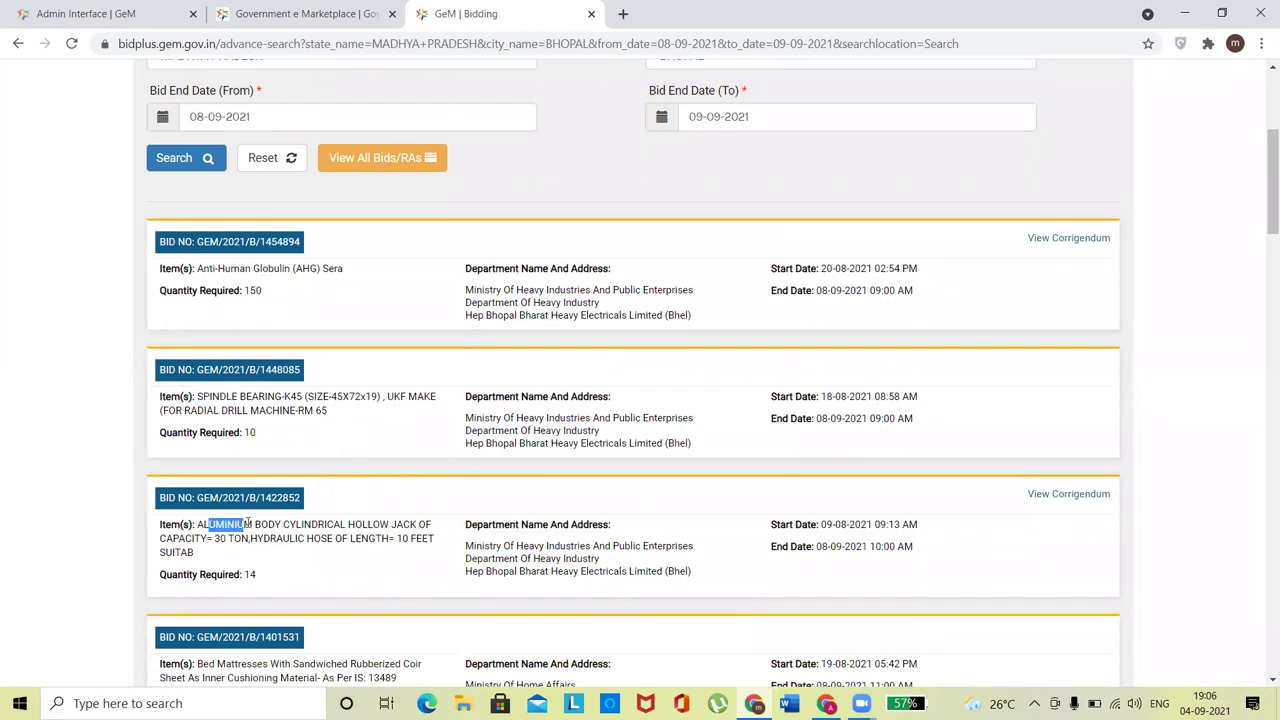
{"action": "scroll", "coordinate": [1262, 222], "scroll_direction": "up", "scroll_amount": 1}
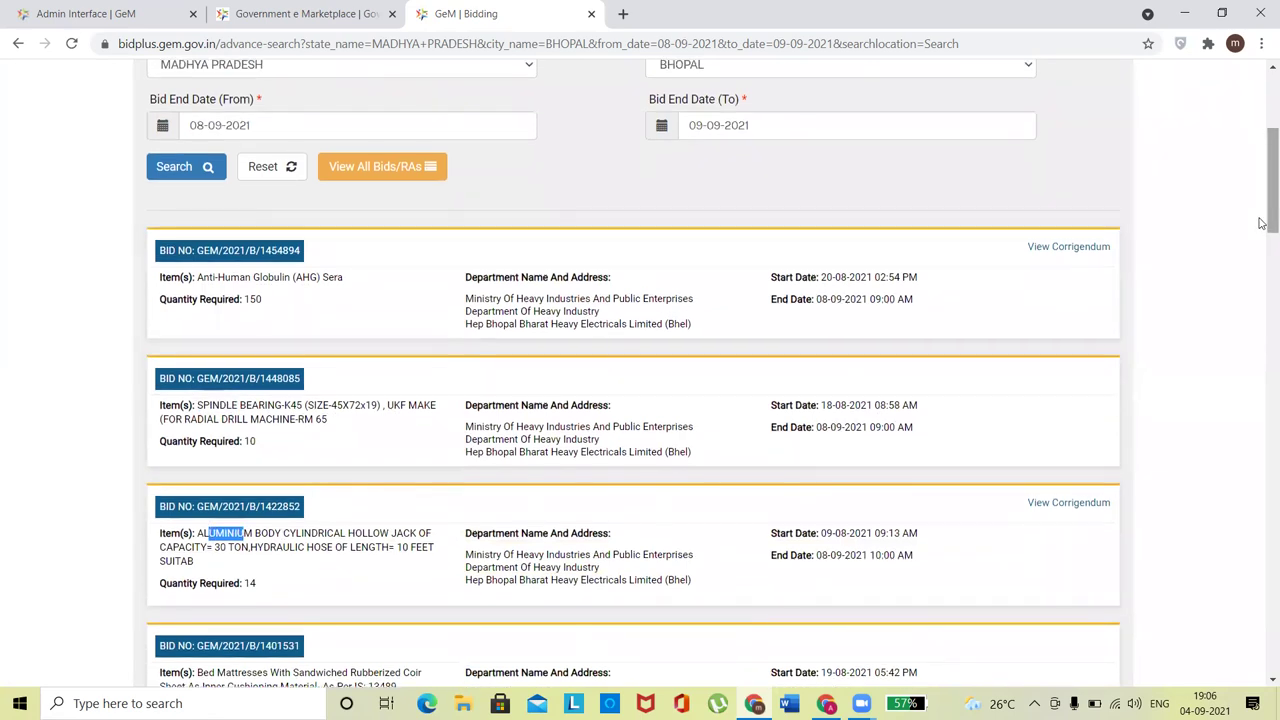
{"action": "scroll", "coordinate": [1263, 235], "scroll_direction": "down", "scroll_amount": 2}
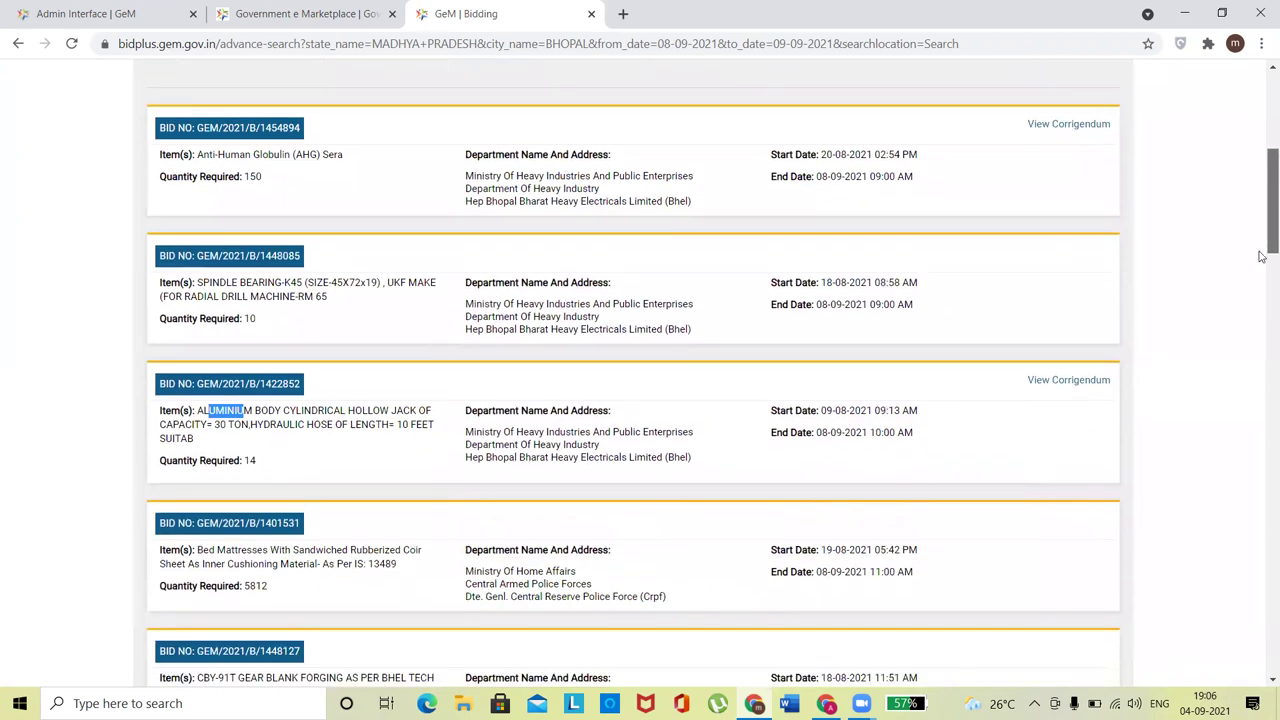
{"action": "scroll", "coordinate": [1262, 257], "scroll_direction": "down", "scroll_amount": 3}
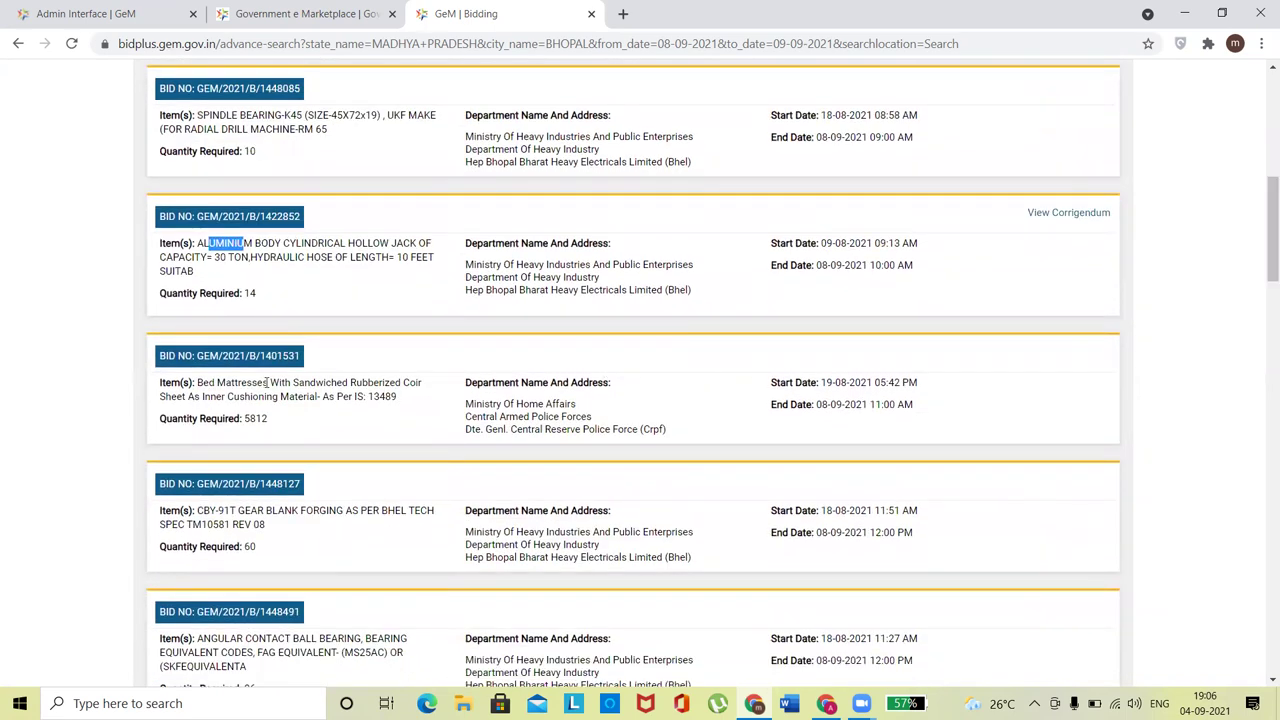
{"action": "left_click_drag", "start_coordinate": [267, 382], "coordinate": [288, 383]}
{"action": "left_click", "coordinate": [66, 410]}
{"action": "scroll", "coordinate": [67, 411], "scroll_direction": "down", "scroll_amount": 1}
{"action": "scroll", "coordinate": [66, 411], "scroll_direction": "down", "scroll_amount": 4}
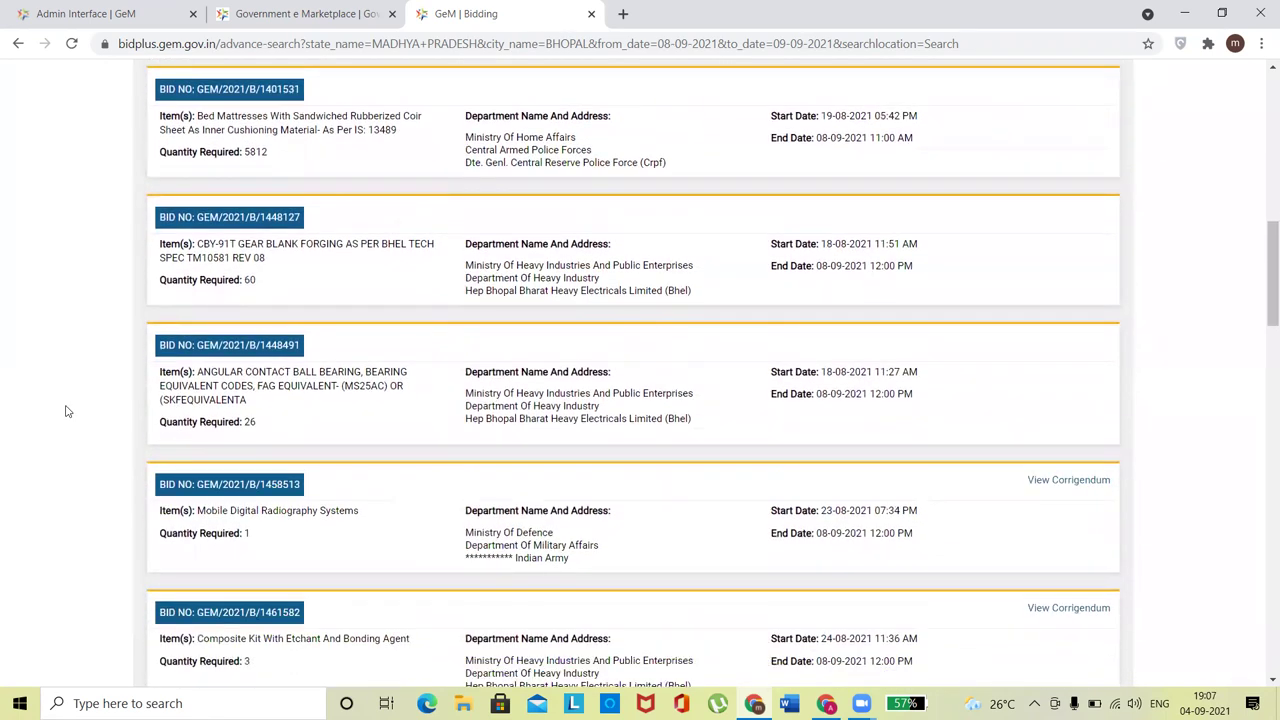
{"action": "scroll", "coordinate": [66, 411], "scroll_direction": "down", "scroll_amount": 1}
{"action": "scroll", "coordinate": [67, 411], "scroll_direction": "down", "scroll_amount": 4}
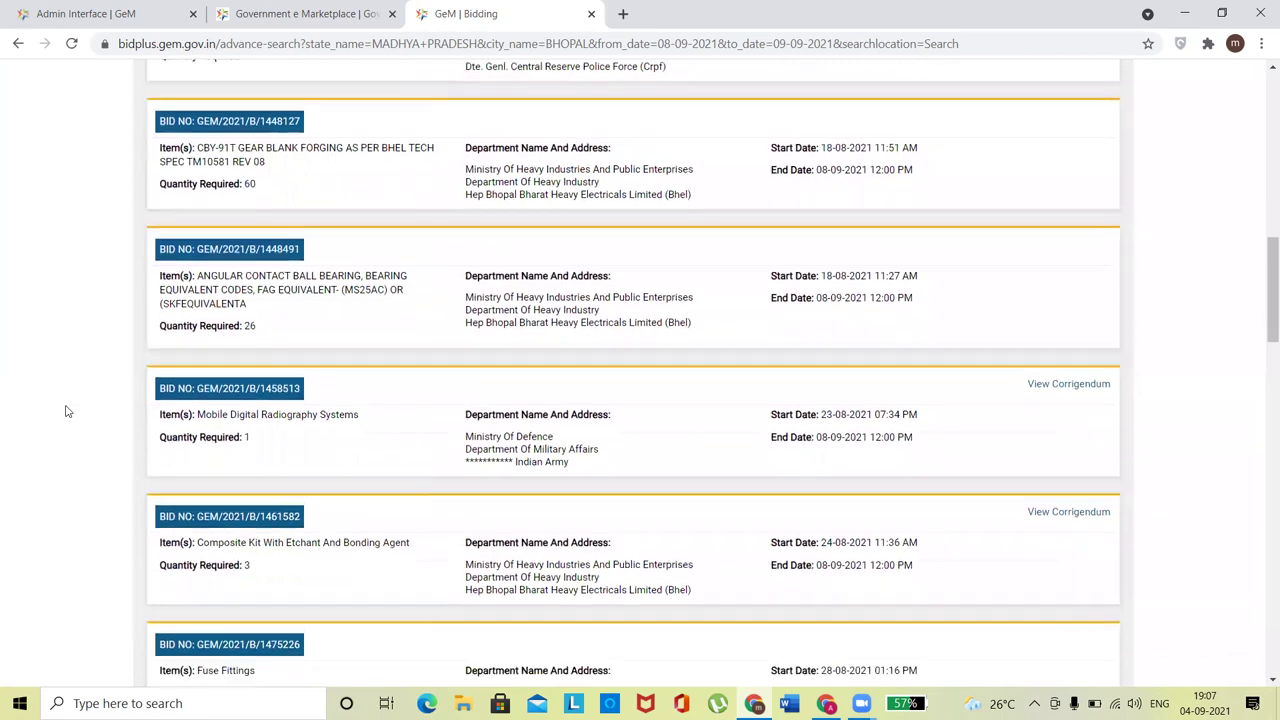
{"action": "scroll", "coordinate": [66, 411], "scroll_direction": "down", "scroll_amount": 5}
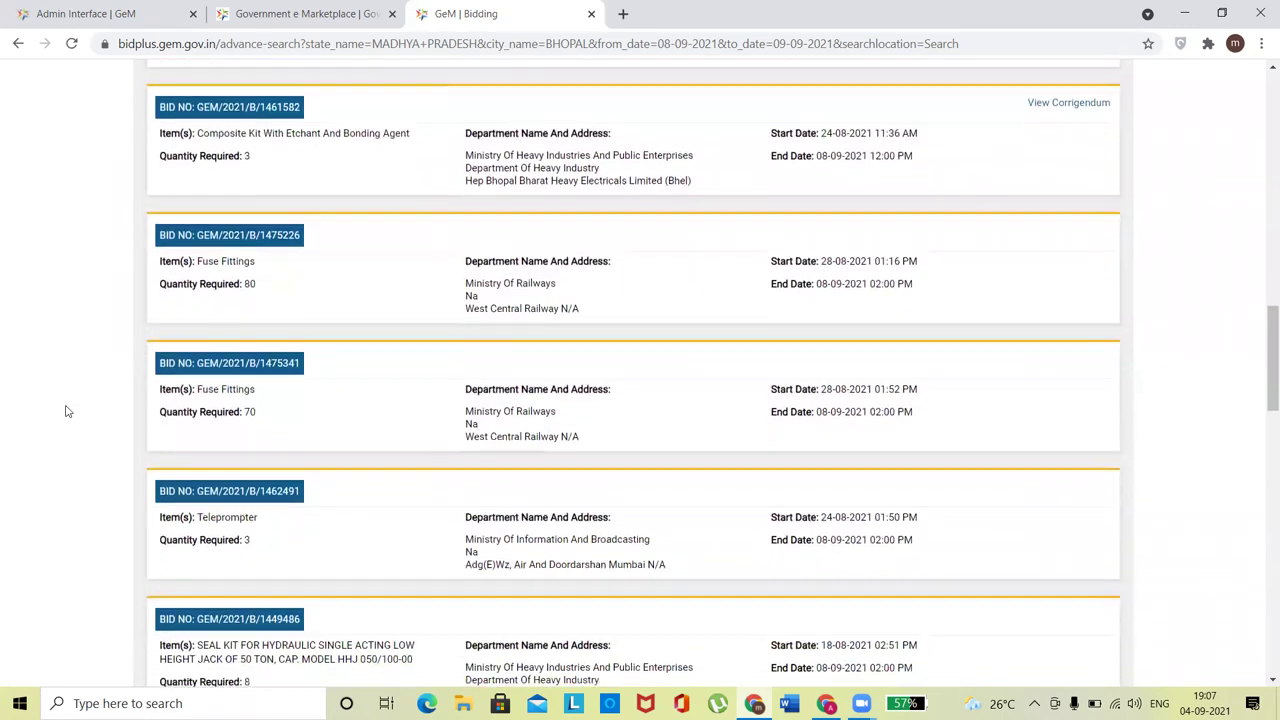
{"action": "scroll", "coordinate": [66, 411], "scroll_direction": "down", "scroll_amount": 5}
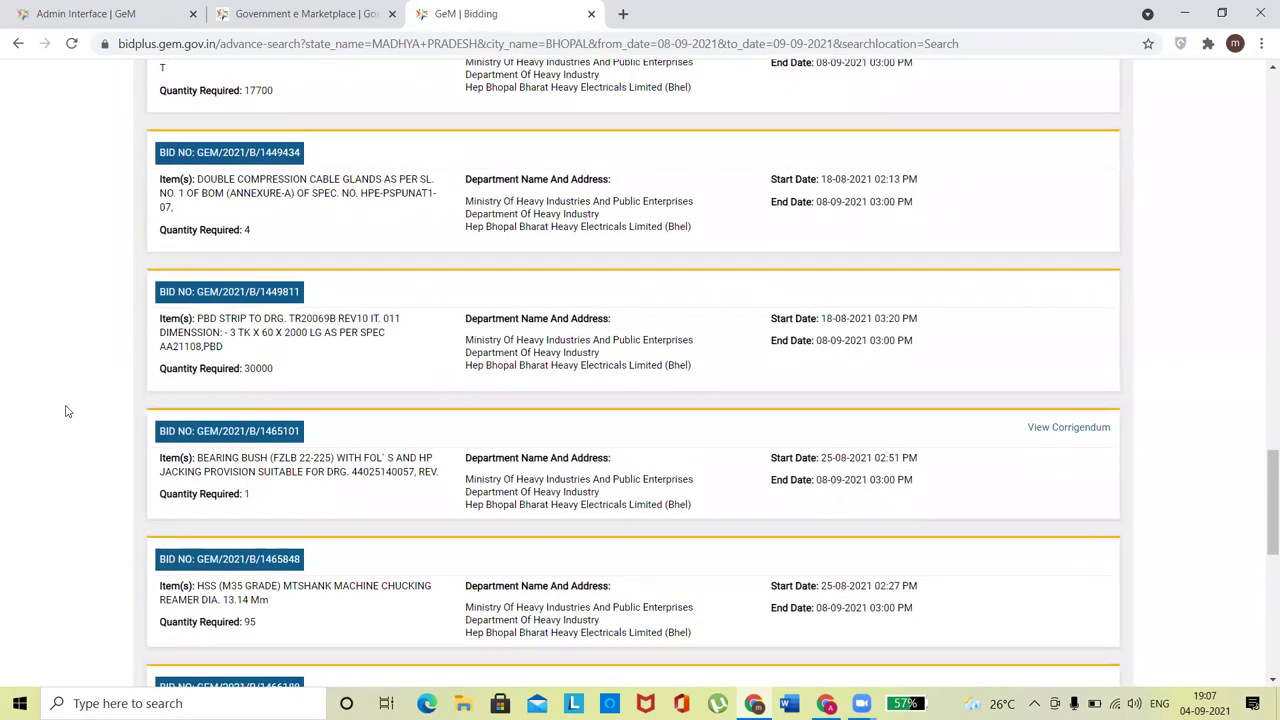
{"action": "scroll", "coordinate": [66, 411], "scroll_direction": "up", "scroll_amount": 2}
{"action": "scroll", "coordinate": [67, 411], "scroll_direction": "up", "scroll_amount": 20}
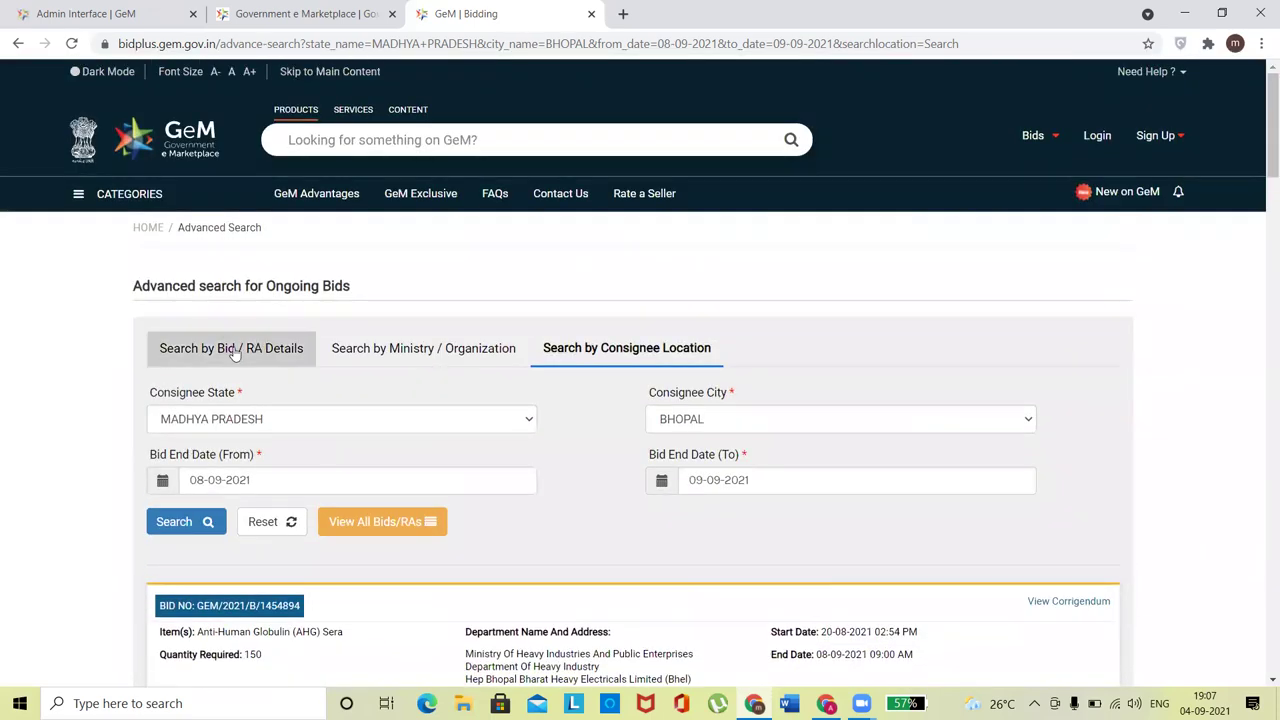
Step: Search by bid / RA details for bids in the category Pine Wood Loose (small)
{"action": "left_click", "coordinate": [222, 352]}
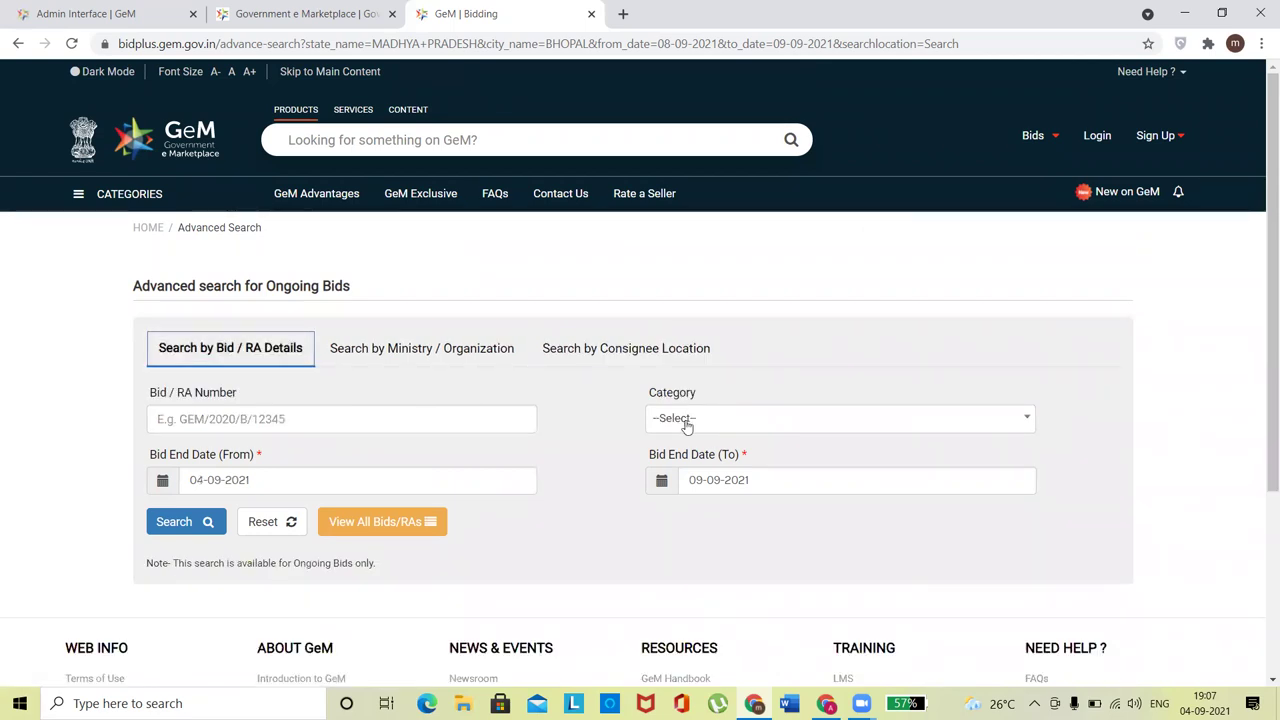
{"action": "left_click", "coordinate": [687, 420]}
{"action": "type", "text": "pine"}
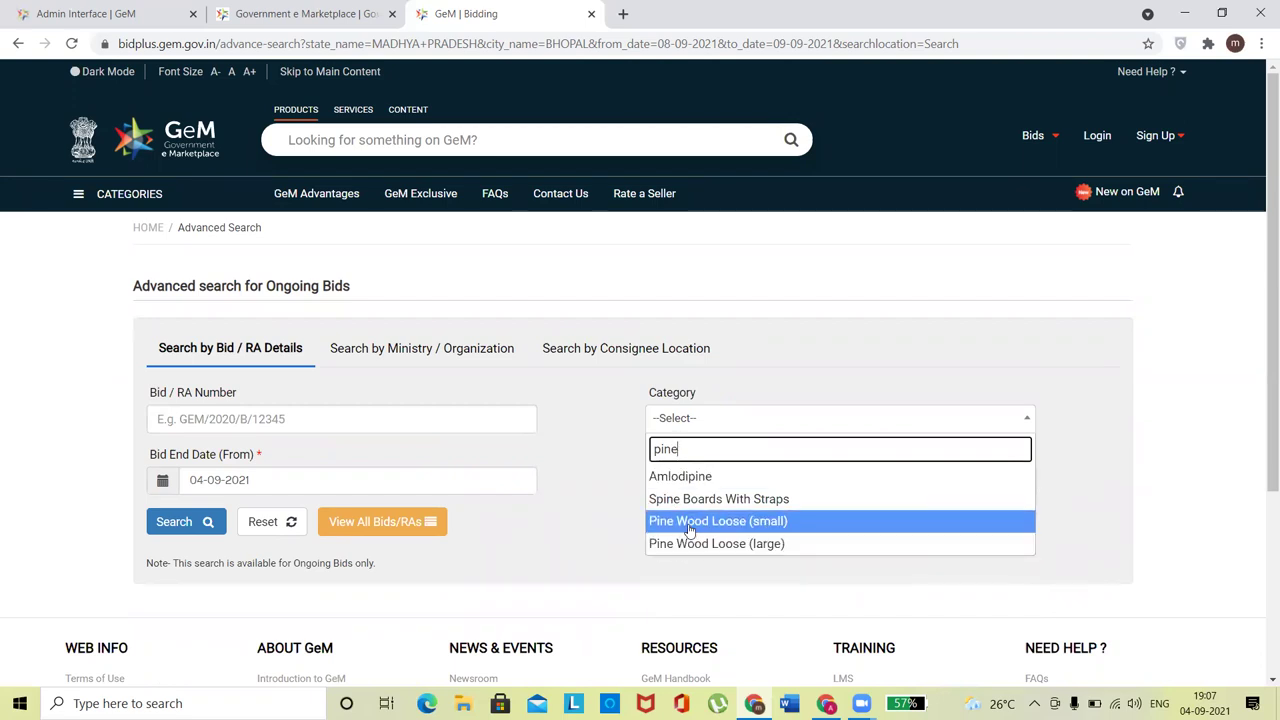
{"action": "left_click", "coordinate": [688, 528]}
{"action": "left_click", "coordinate": [187, 527]}
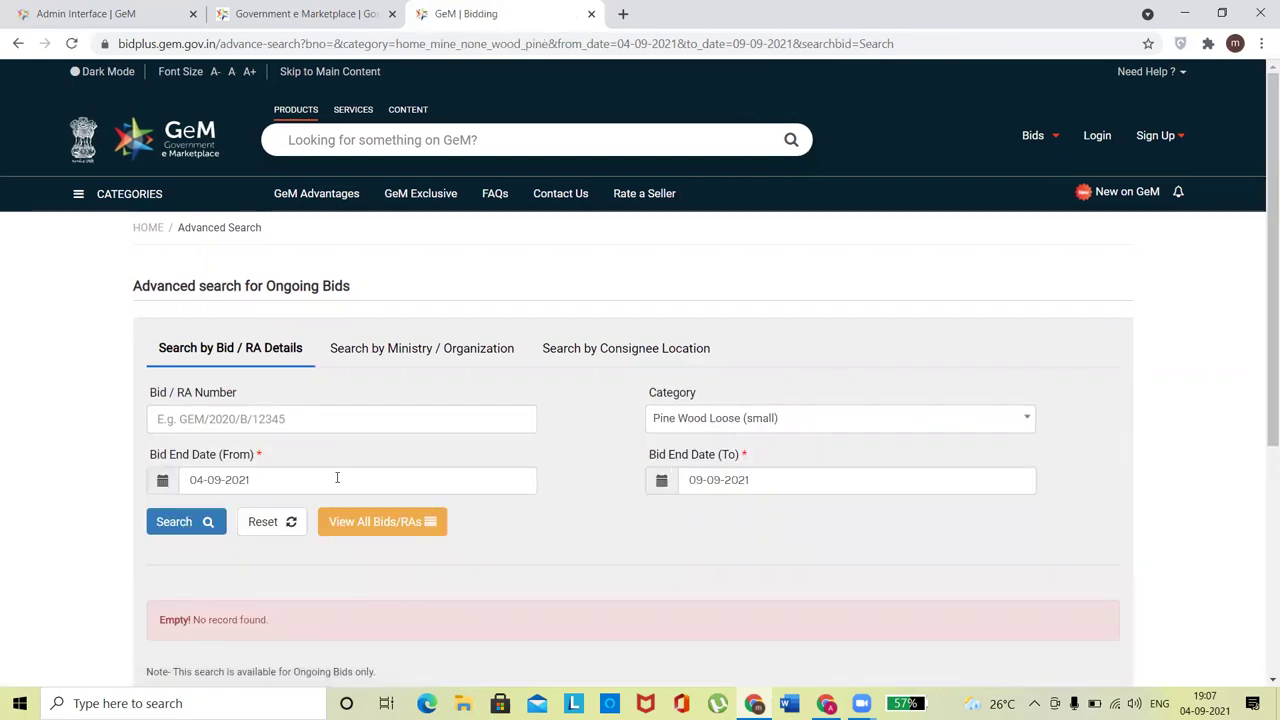
Step: Set the starting bid end date to 07-09-2021 and repeat the Pine Wood Loose (small) search
{"action": "left_click", "coordinate": [336, 477]}
{"action": "left_click", "coordinate": [271, 375]}
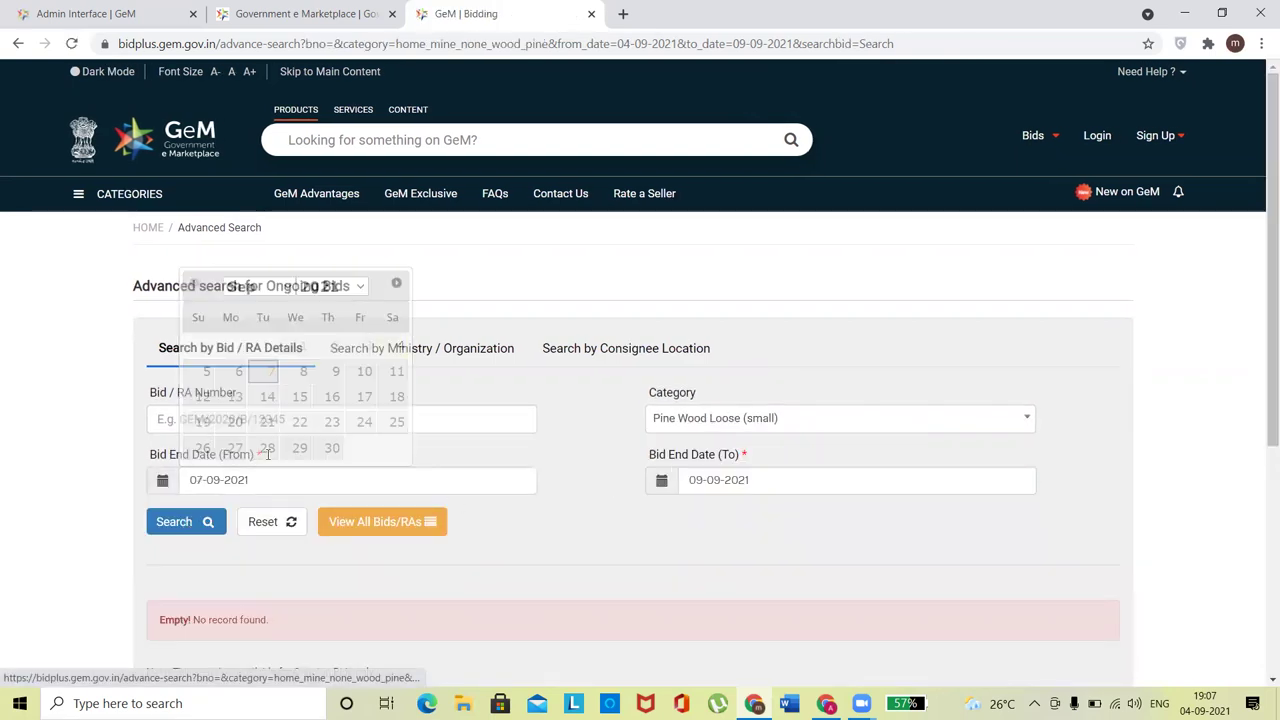
{"action": "left_click", "coordinate": [184, 528]}
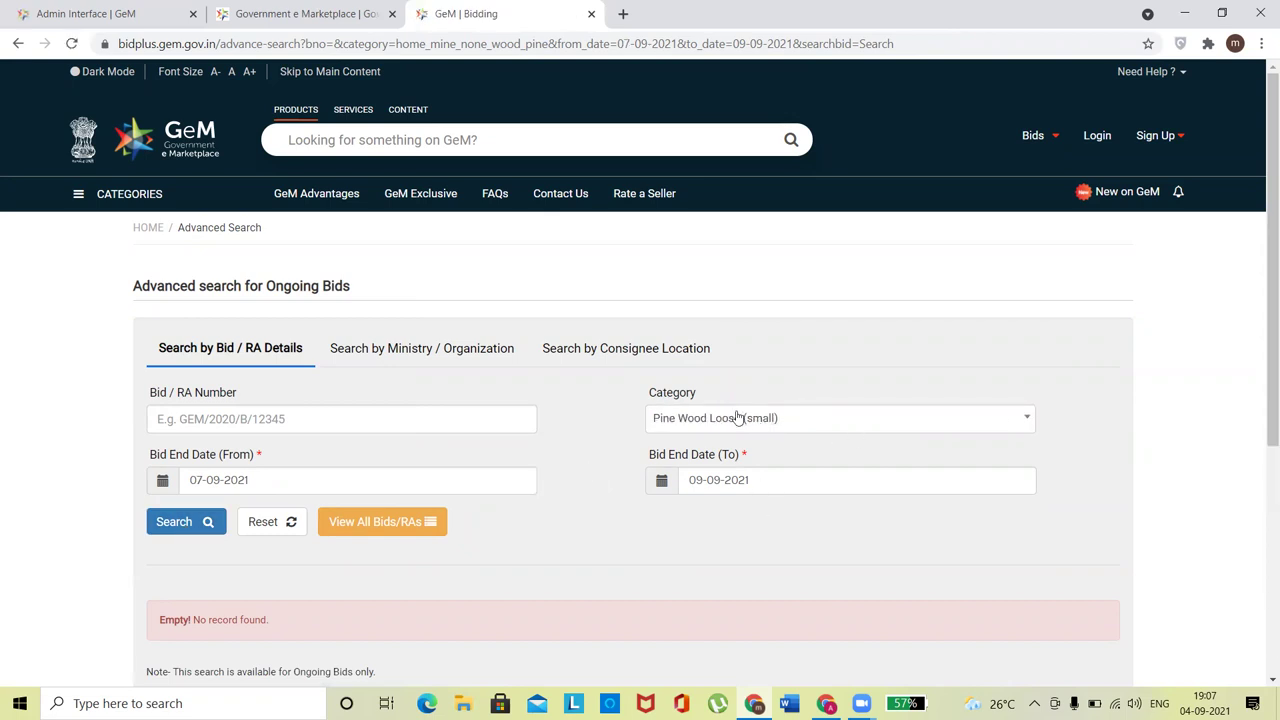
Step: Set the starting bid end date to 04-09-2021 and search for bids in the category Pine Wood Loose (large)
{"action": "left_click", "coordinate": [291, 420]}
{"action": "left_click", "coordinate": [605, 462]}
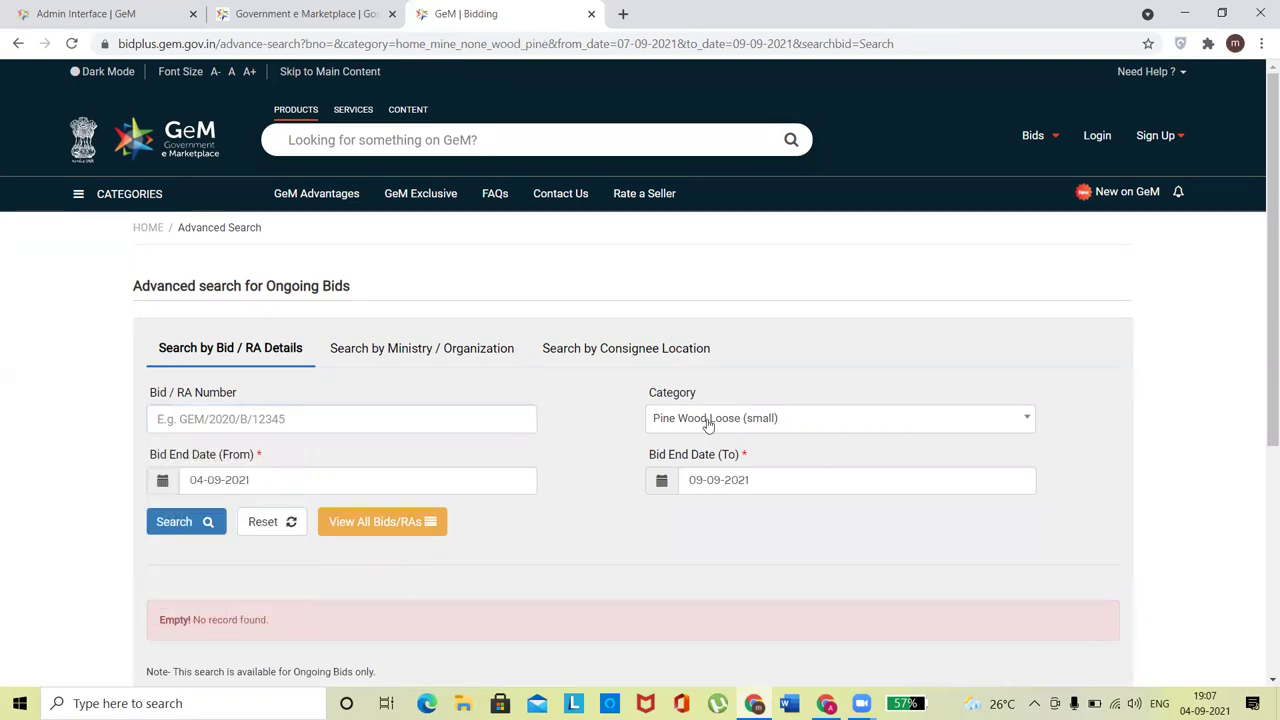
{"action": "left_click", "coordinate": [760, 418]}
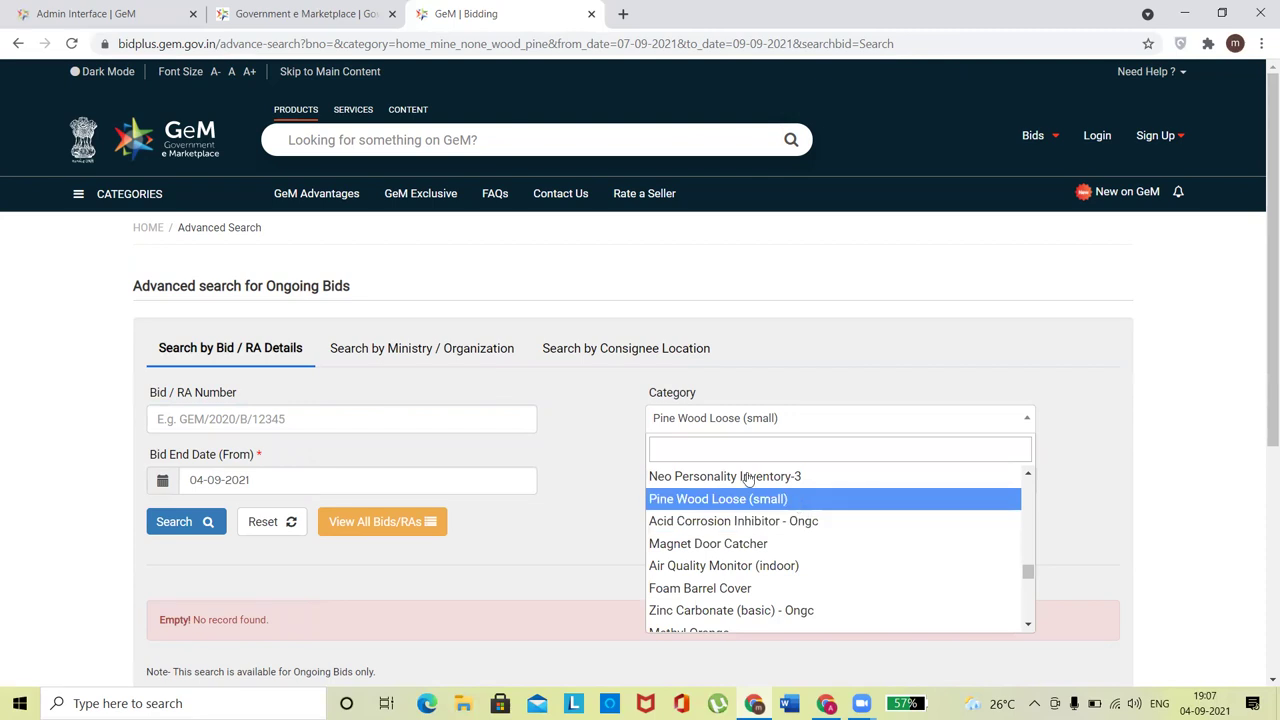
{"action": "left_click", "coordinate": [704, 445]}
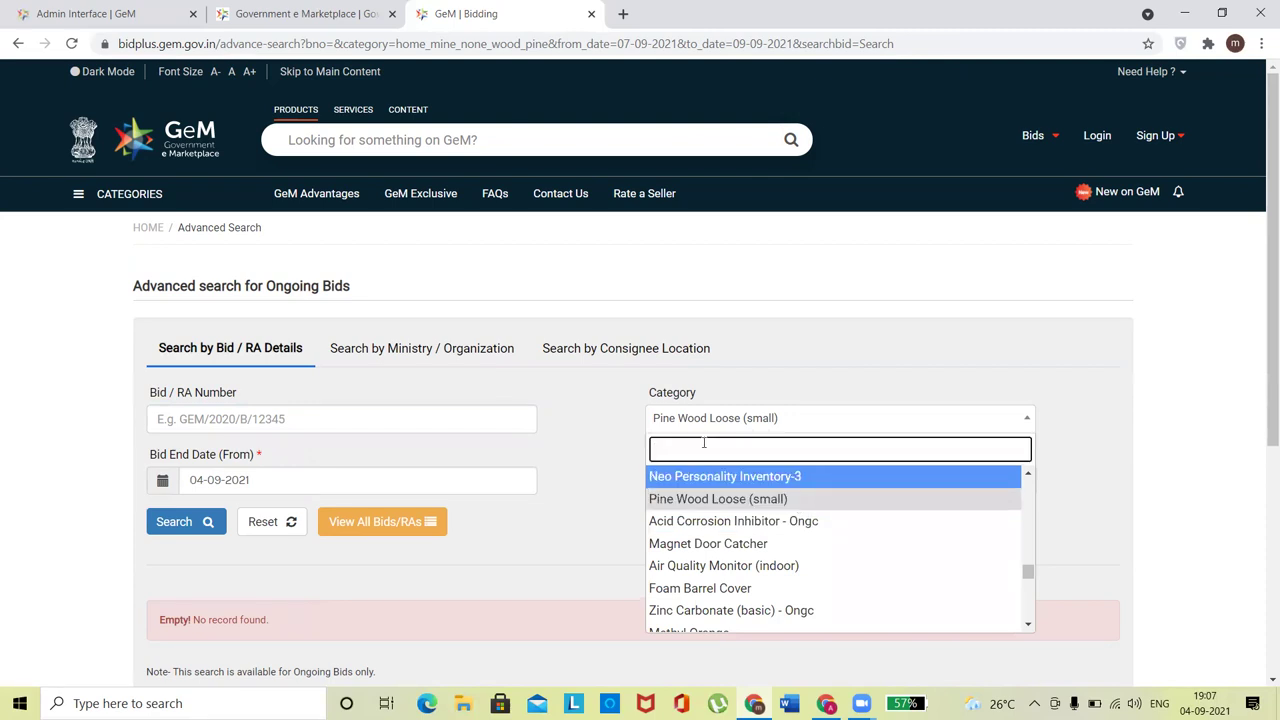
{"action": "type", "text": "pine"}
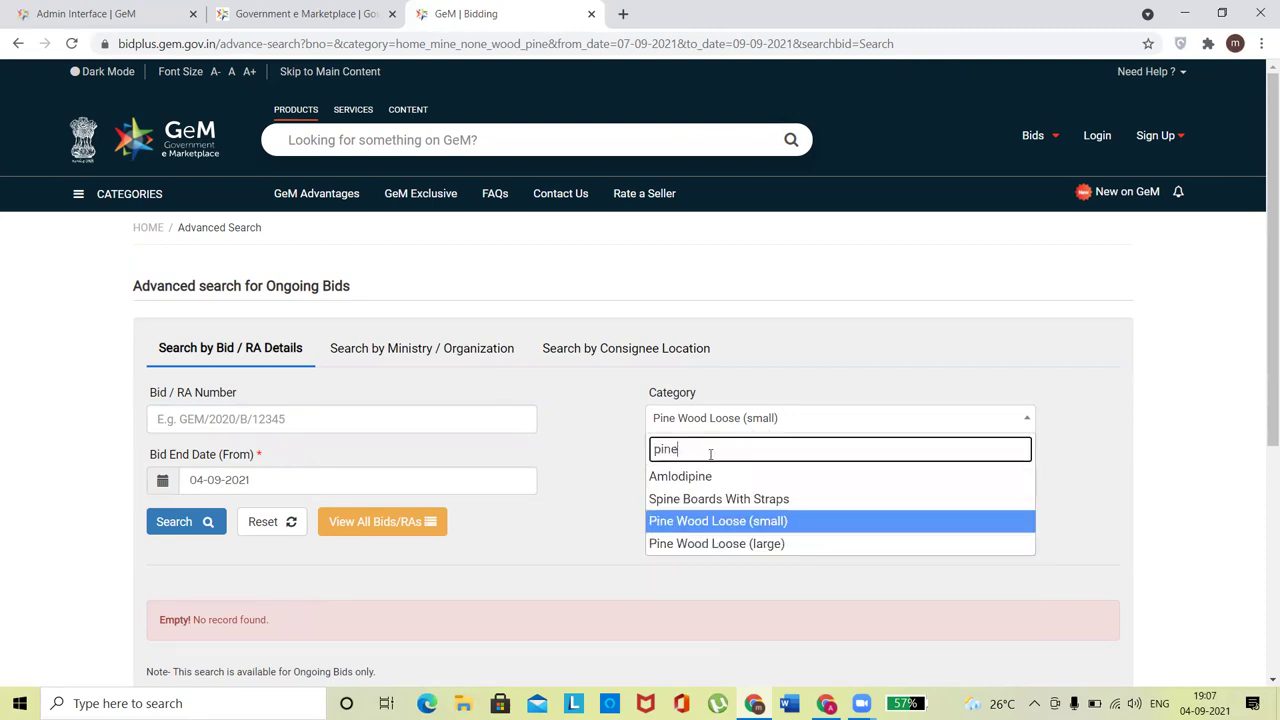
{"action": "left_click", "coordinate": [707, 543]}
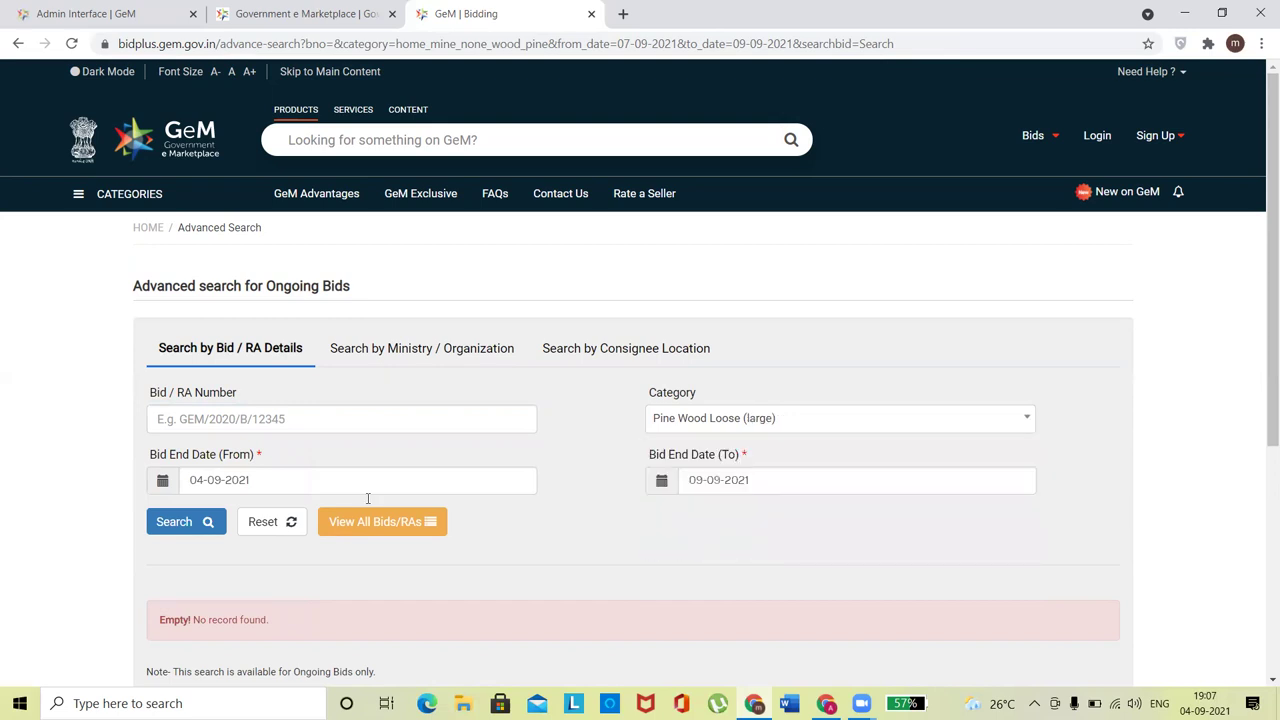
{"action": "left_click", "coordinate": [178, 524]}
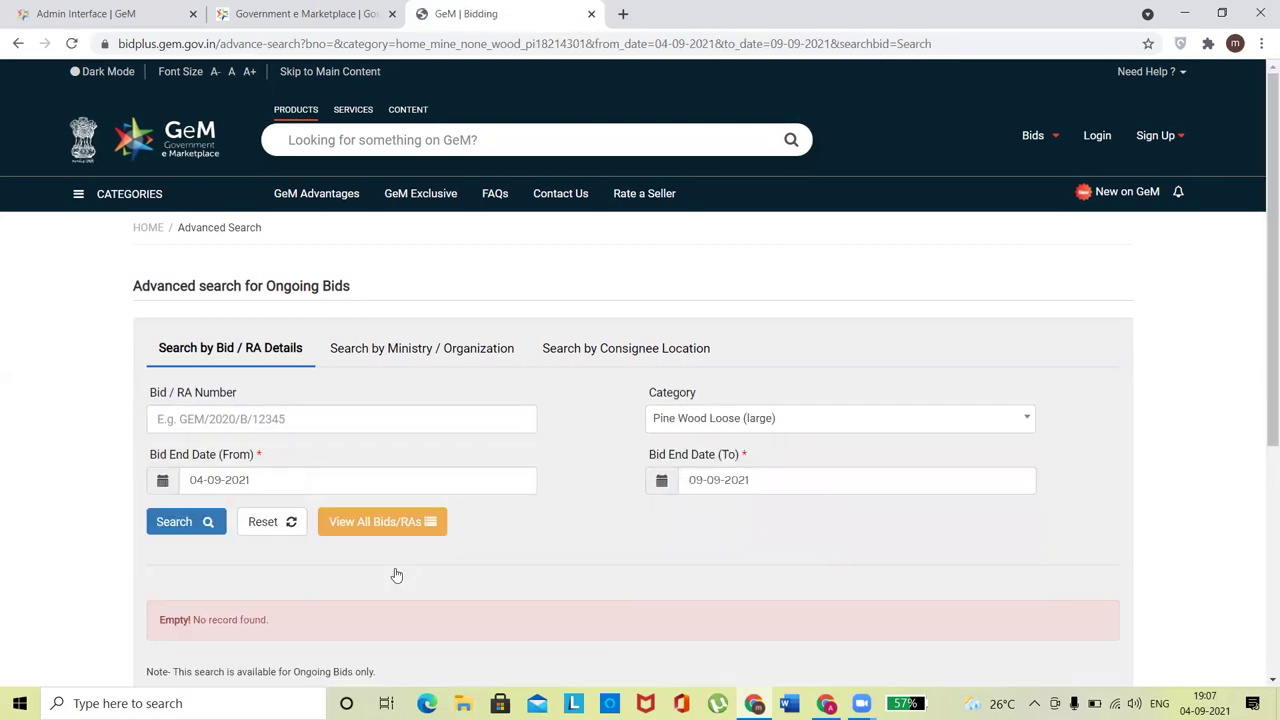
Step: Extend the closing bid end date to 30-09-2021 and repeat the Pine Wood Loose (large) search
{"action": "left_click", "coordinate": [808, 484]}
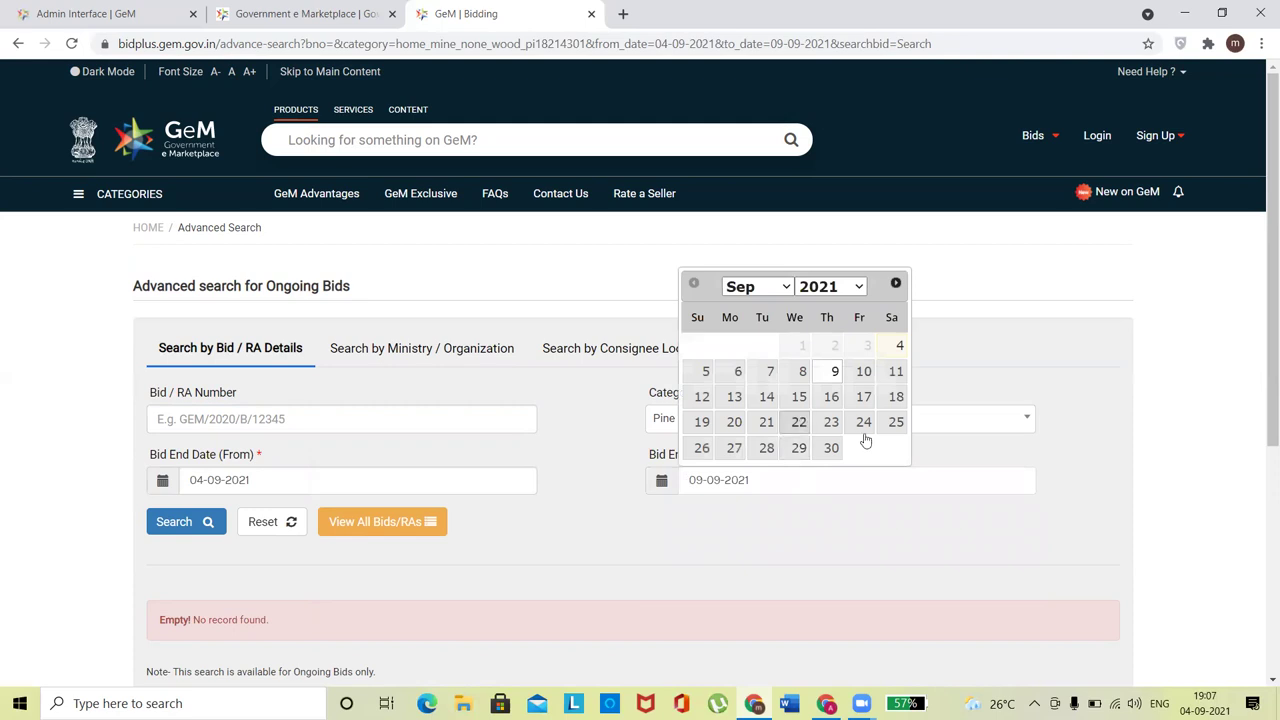
{"action": "left_click", "coordinate": [829, 455]}
{"action": "left_click", "coordinate": [169, 522]}
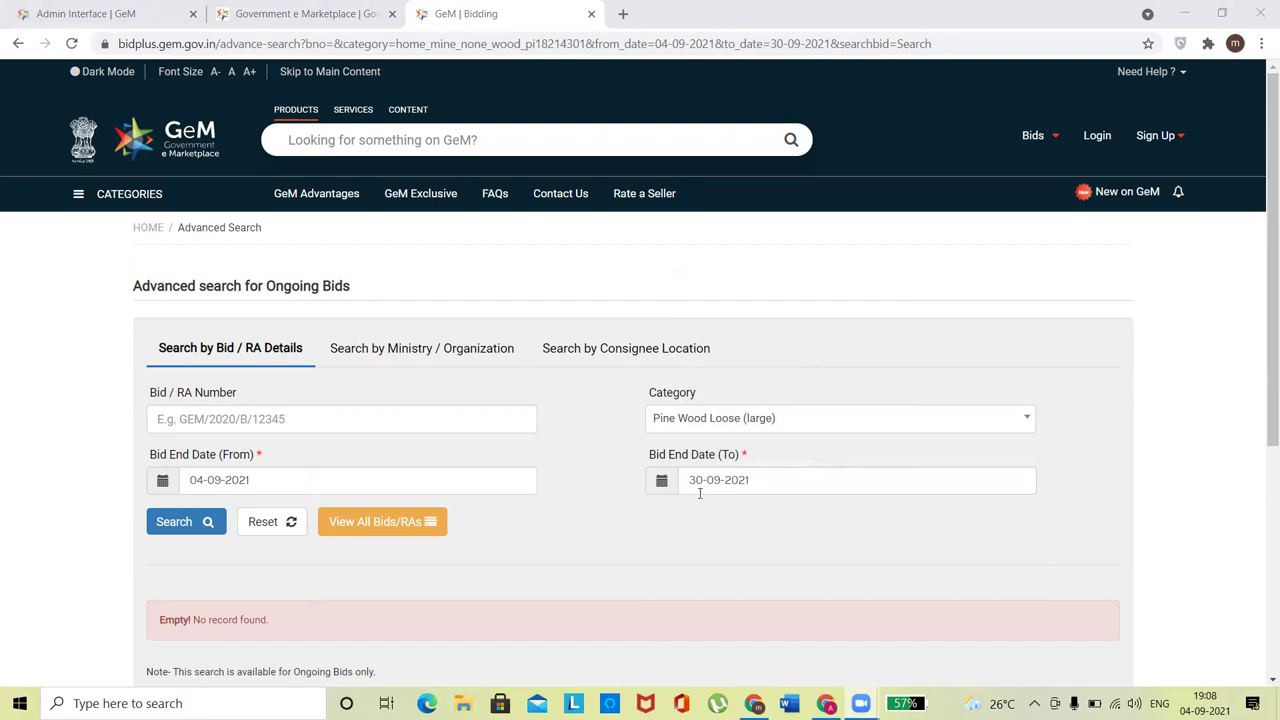
{"action": "left_click", "coordinate": [830, 493]}
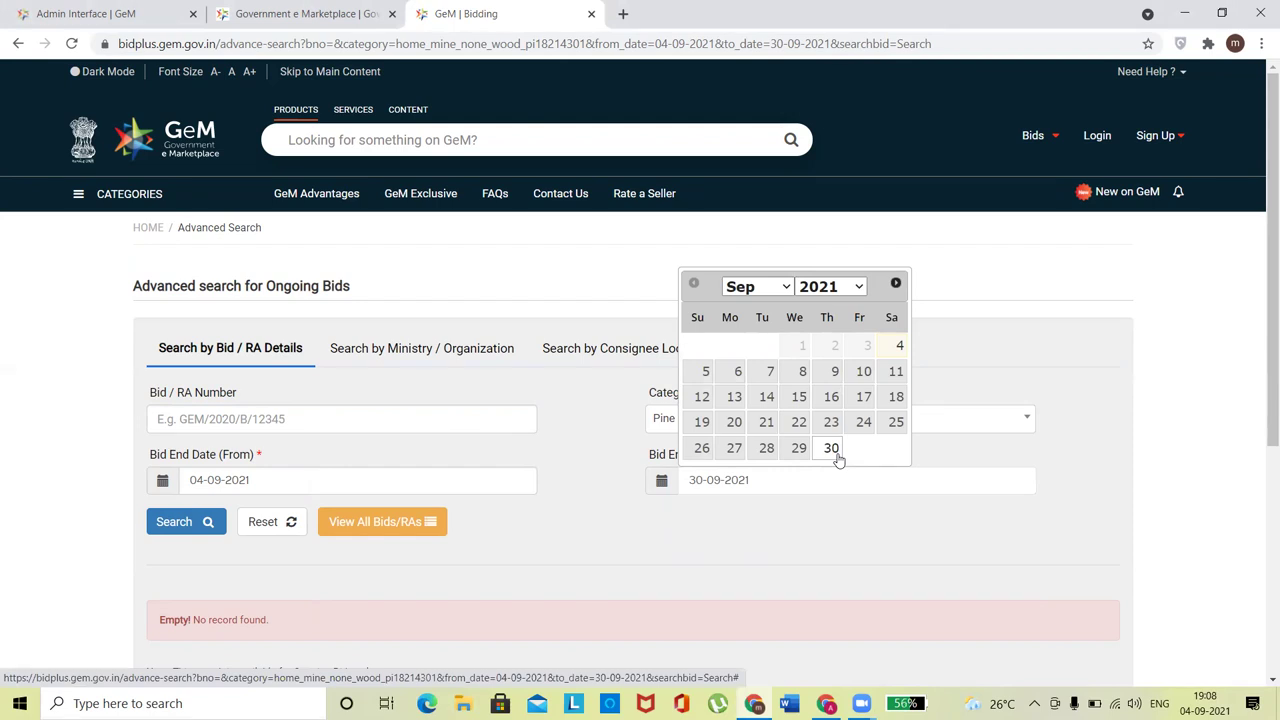
{"action": "left_click", "coordinate": [656, 548]}
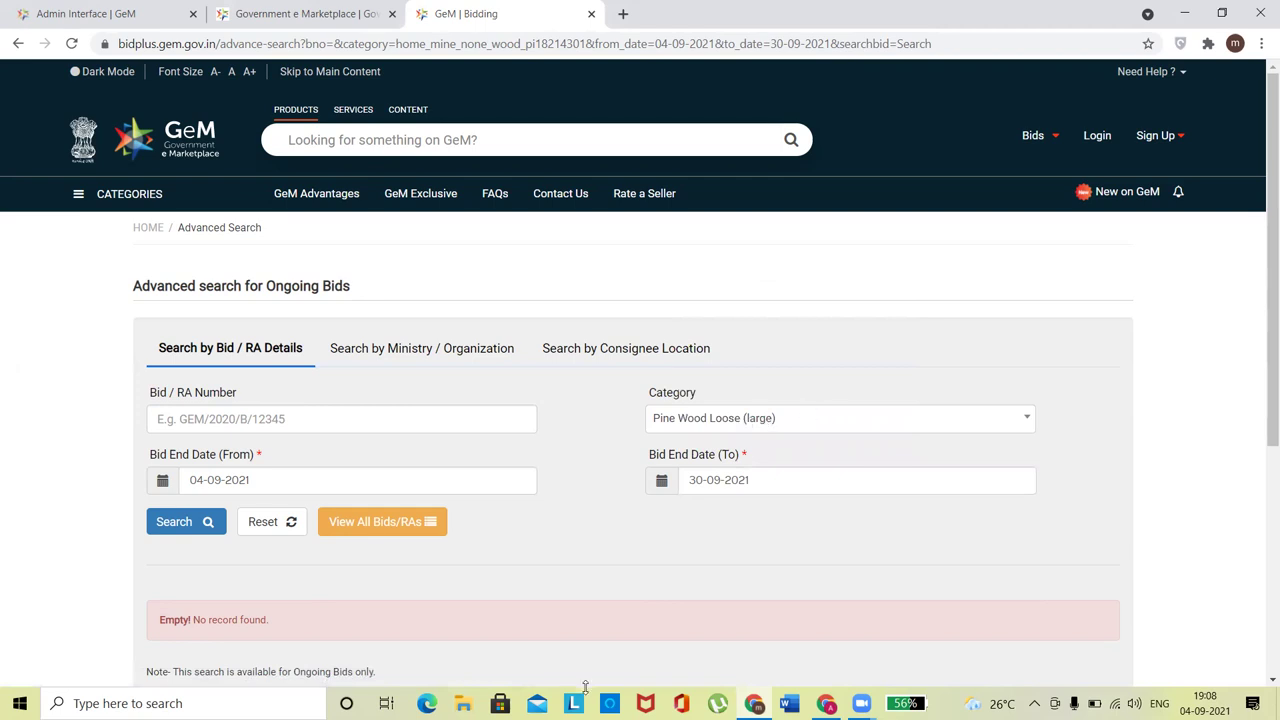
Step: Look up the categories matching "pressure" in the category list and clear the filter text
{"action": "key", "text": "alt+Down"}
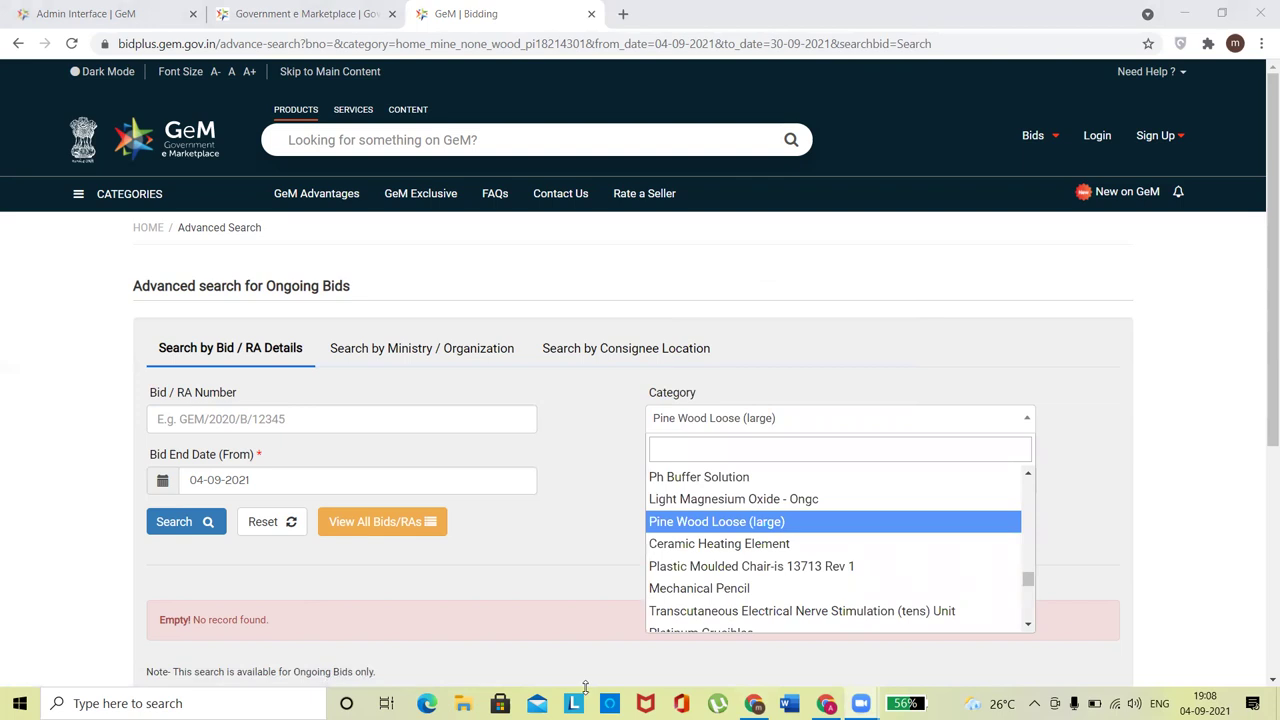
{"action": "left_click", "coordinate": [725, 450]}
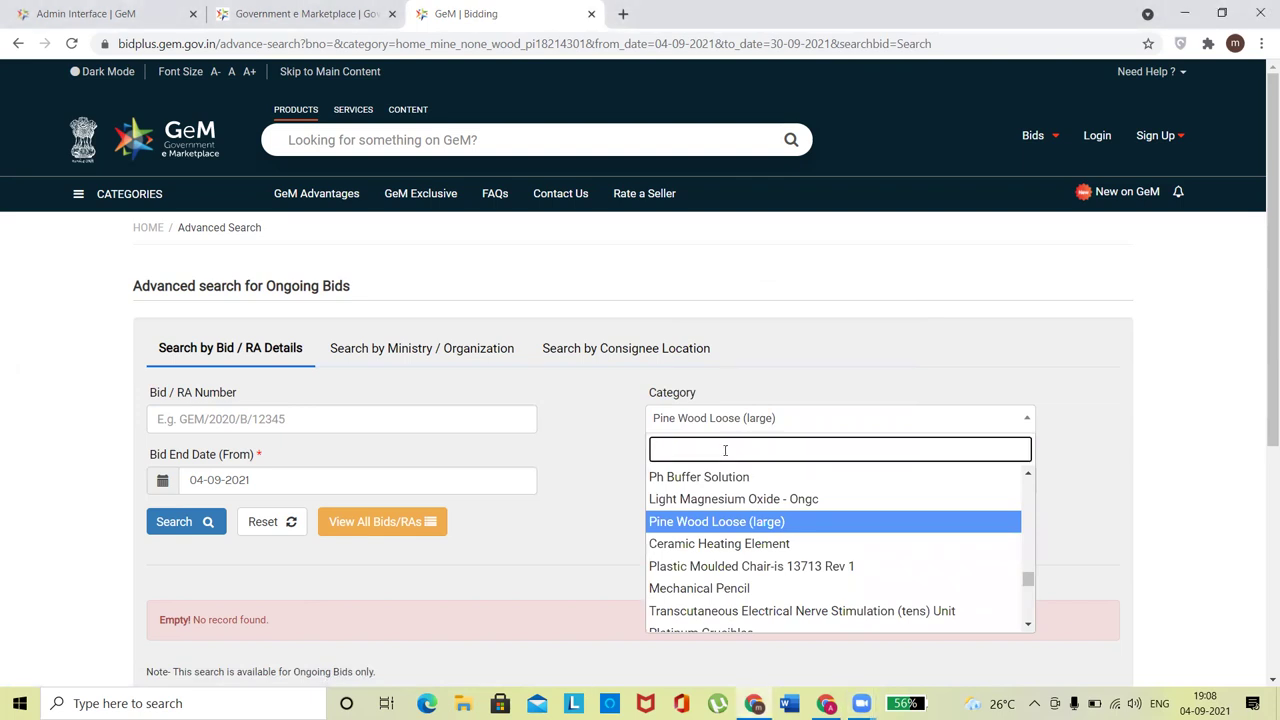
{"action": "type", "text": "press"}
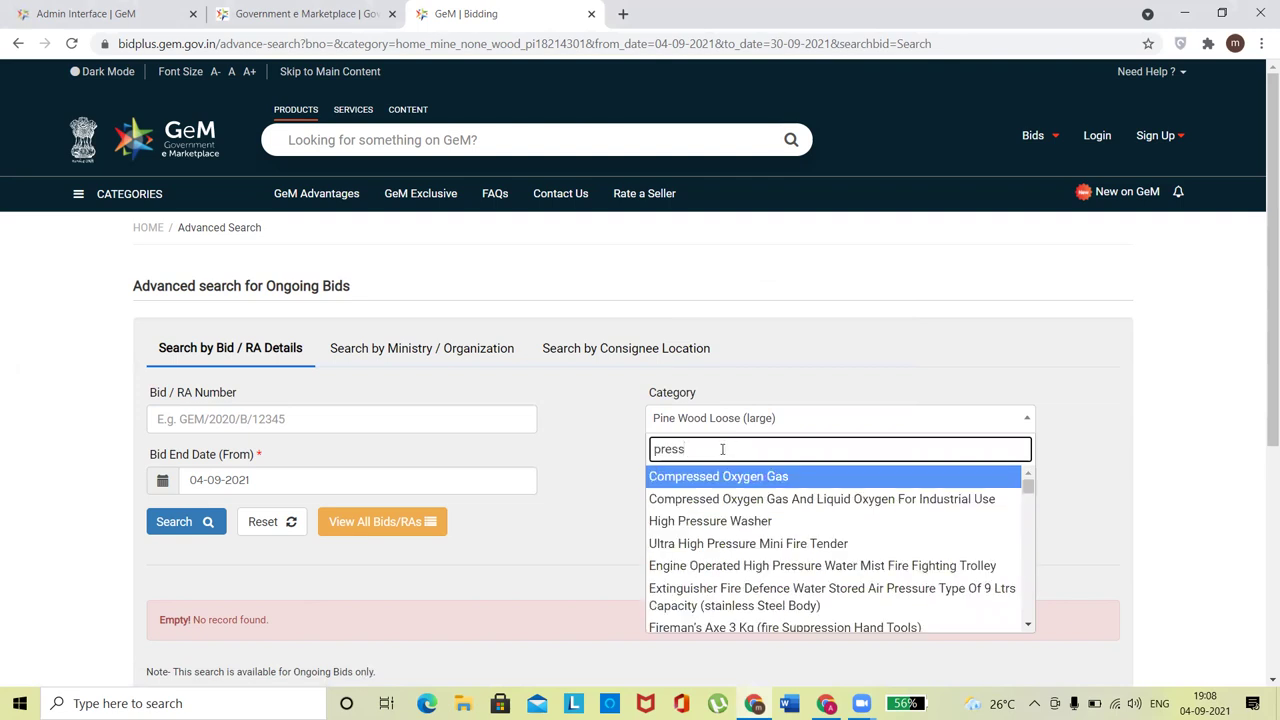
{"action": "type", "text": "ure"}
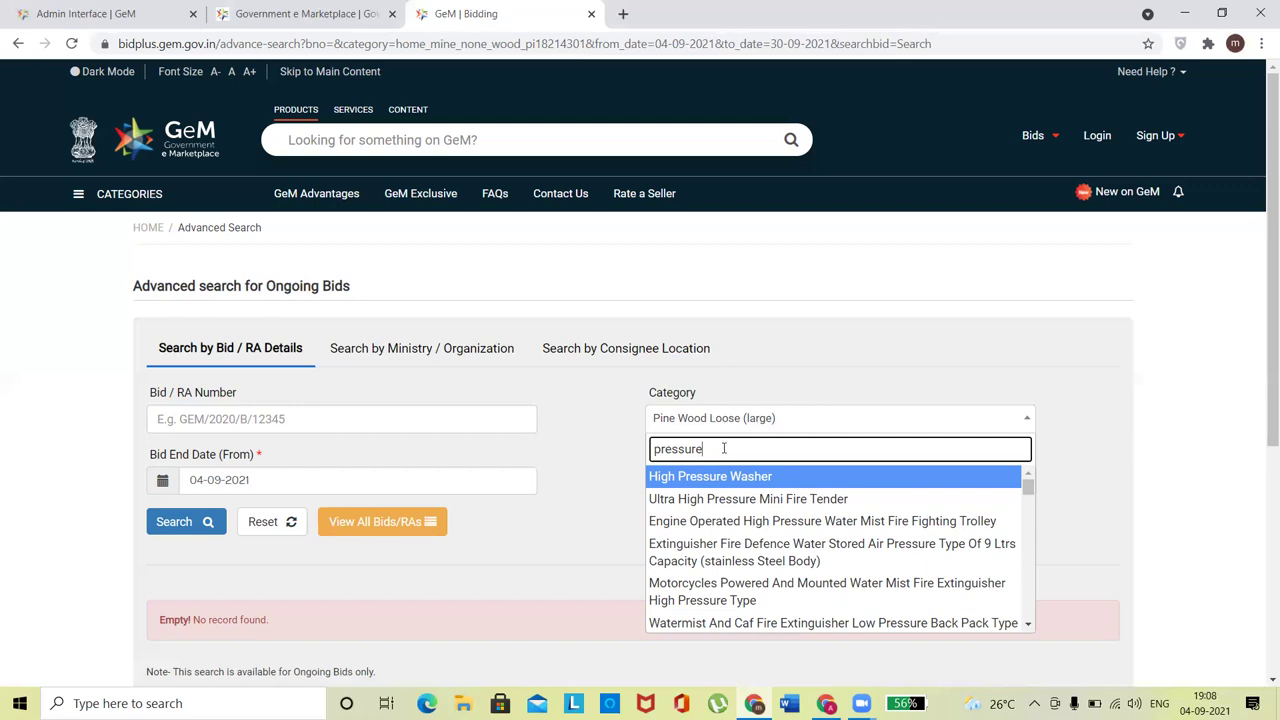
{"action": "key", "text": "BackSpace"}
{"action": "key", "text": "BackSpace"}
{"action": "key", "text": "BackSpace"}
{"action": "key", "text": "BackSpace"}
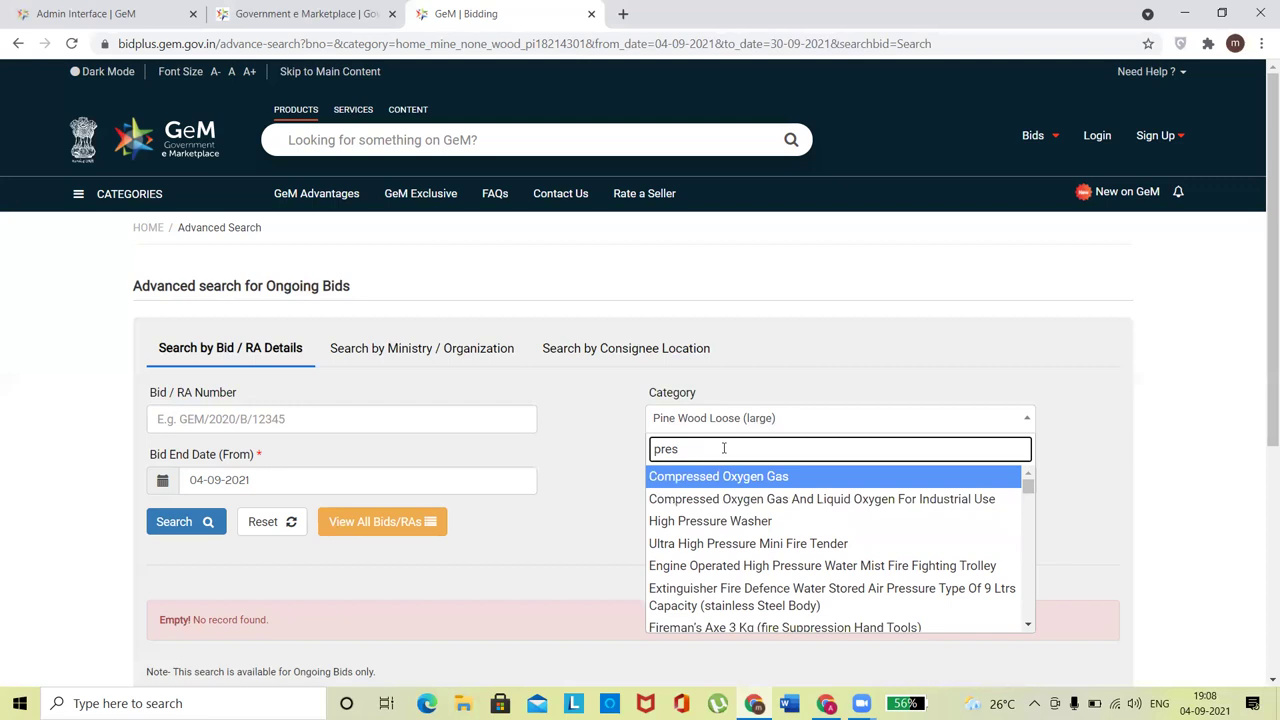
{"action": "key", "text": "BackSpace"}
{"action": "key", "text": "BackSpace"}
{"action": "key", "text": "BackSpace"}
{"action": "key", "text": "BackSpace"}
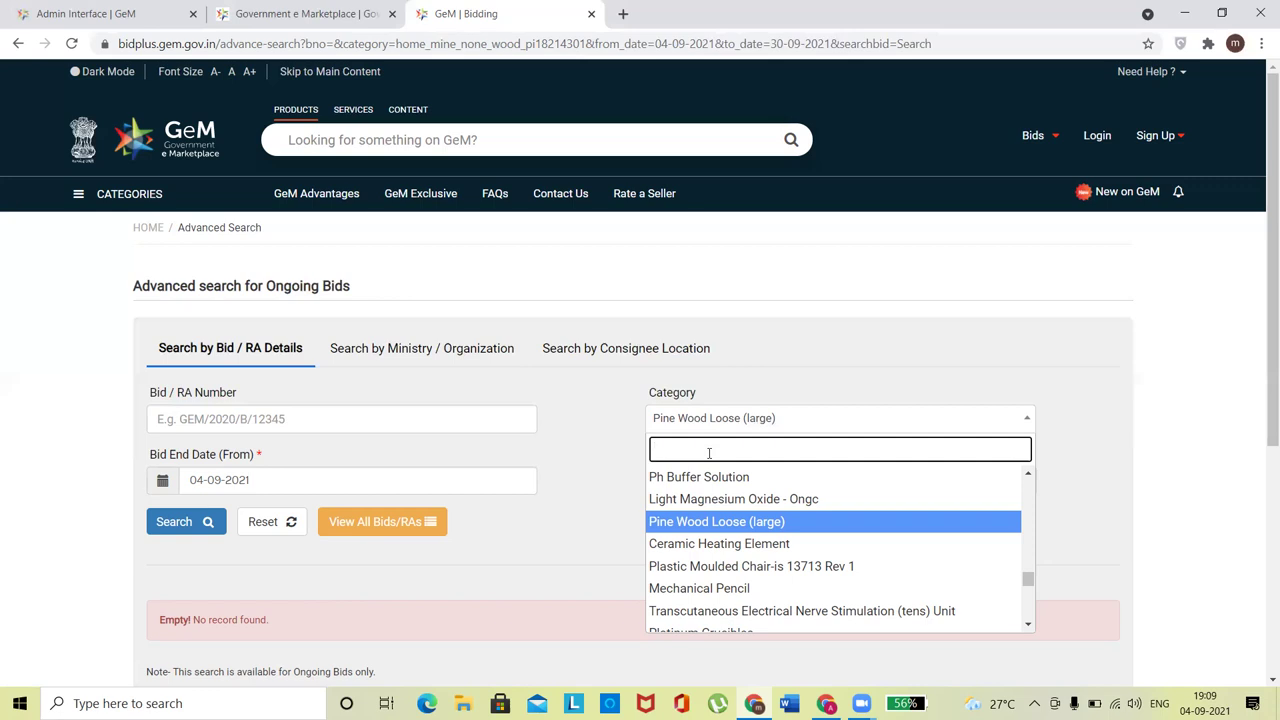
Step: Filter the categories by "handheld", choose Handheld Brush Cutter / Line Trimmer and search for its bids
{"action": "type", "text": "hand"}
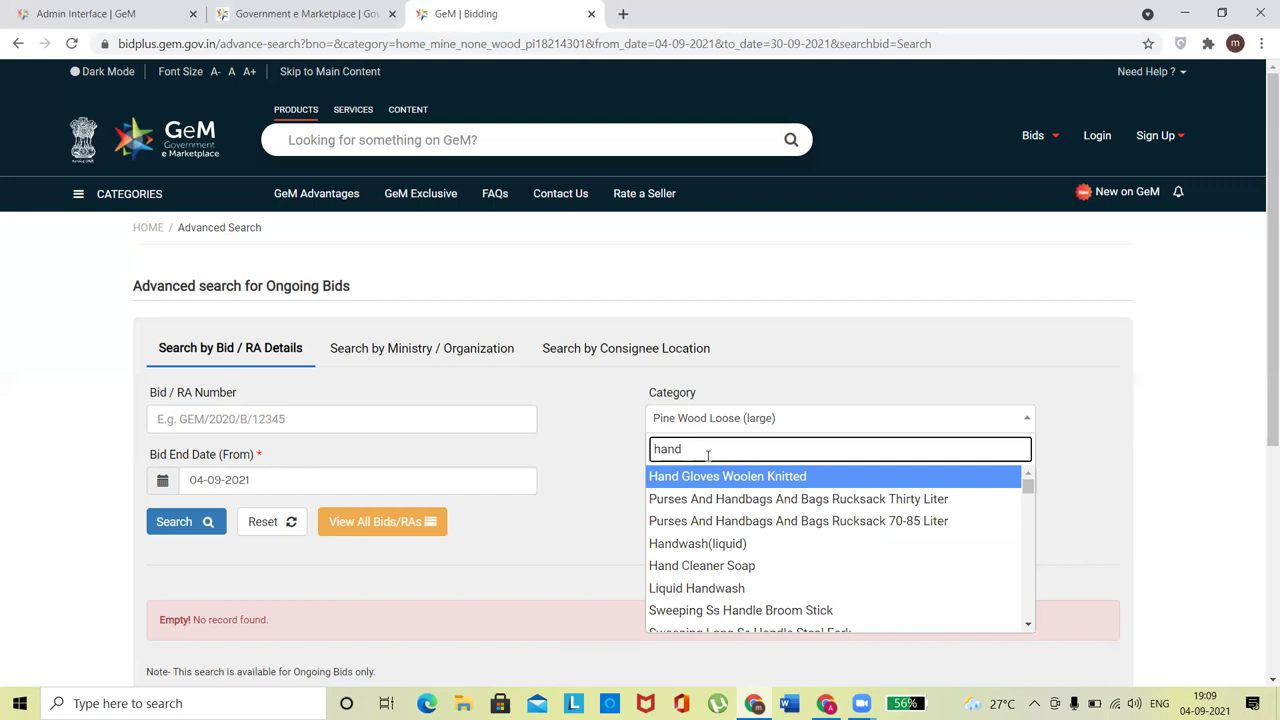
{"action": "type", "text": "help"}
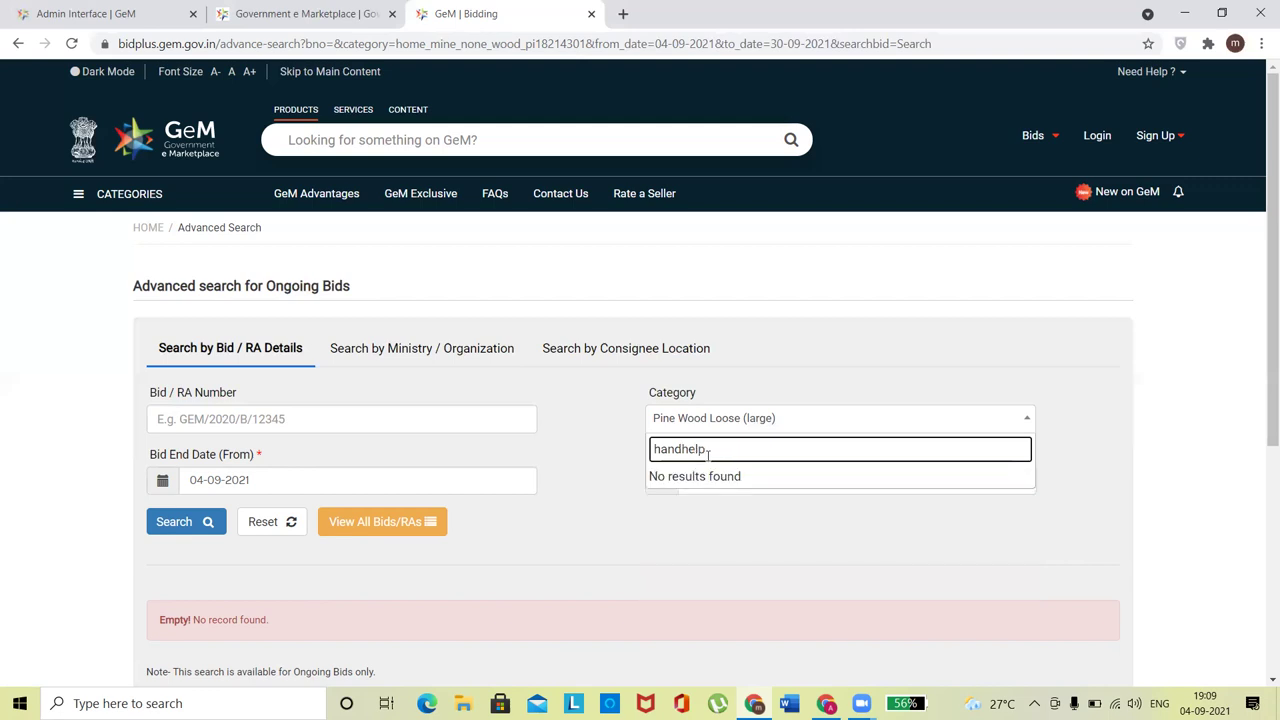
{"action": "key", "text": "BackSpace"}
{"action": "type", "text": "d"}
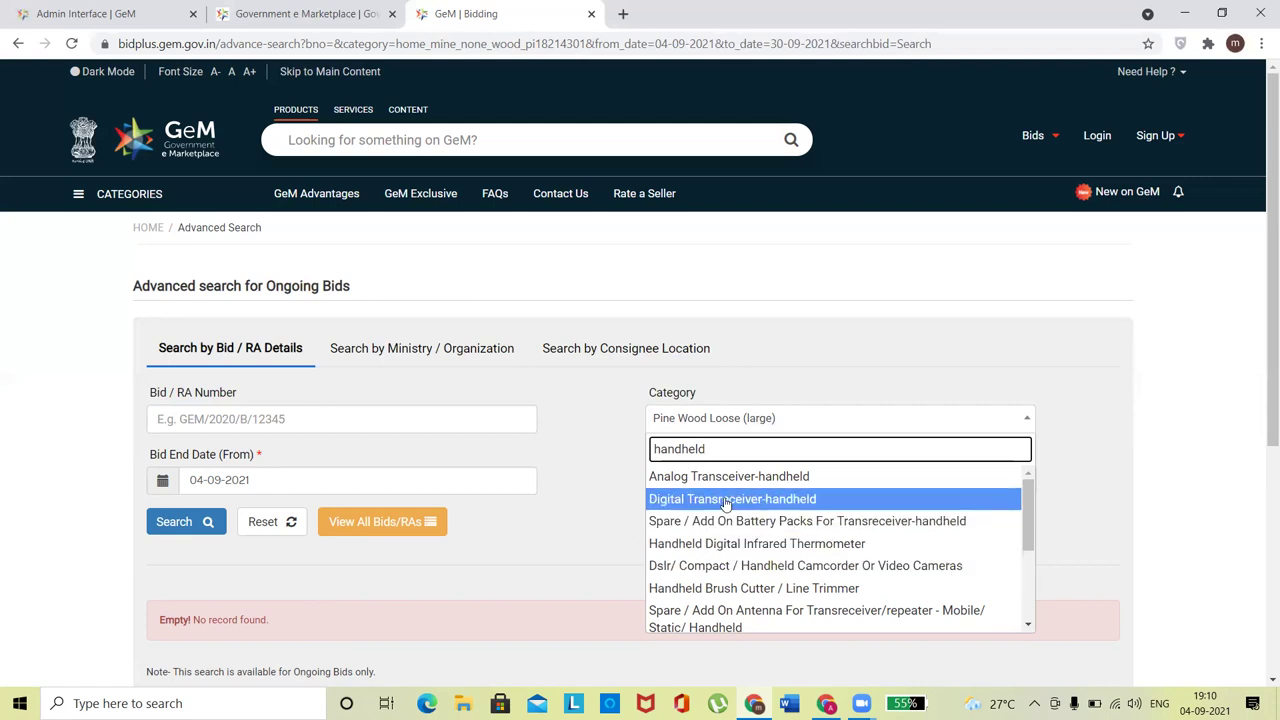
{"action": "left_click", "coordinate": [714, 590]}
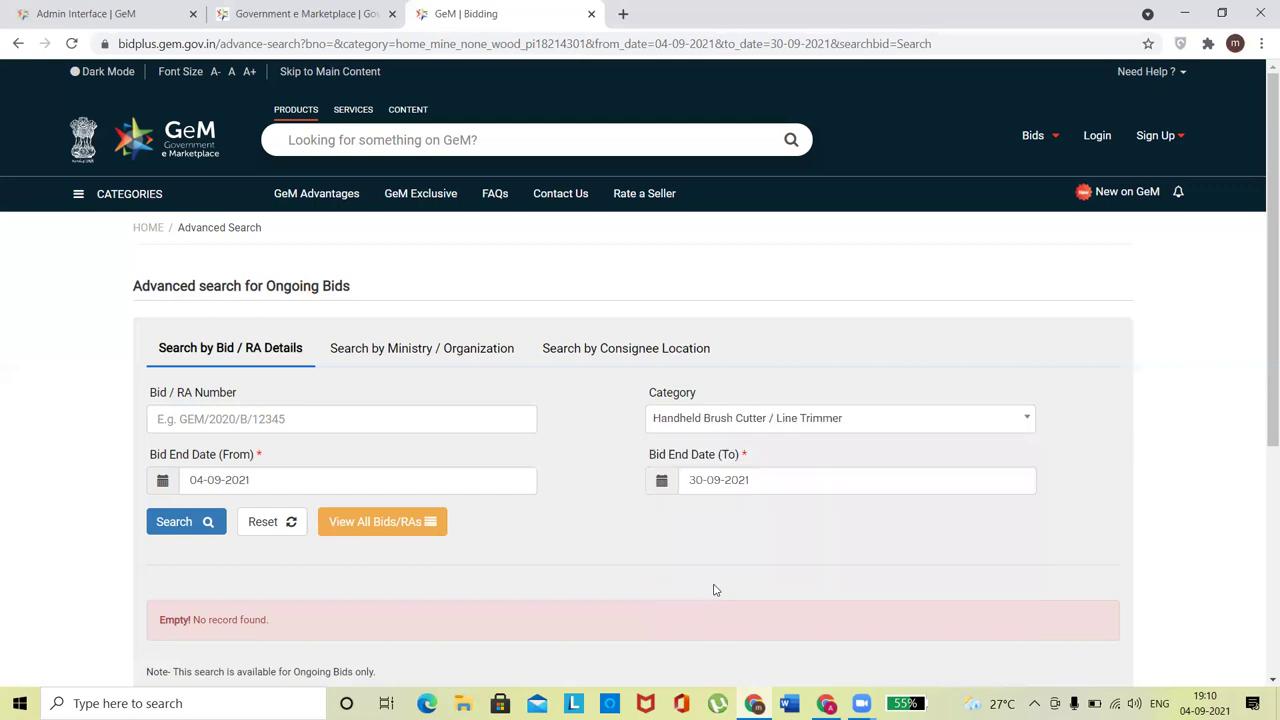
{"action": "left_click", "coordinate": [152, 527]}
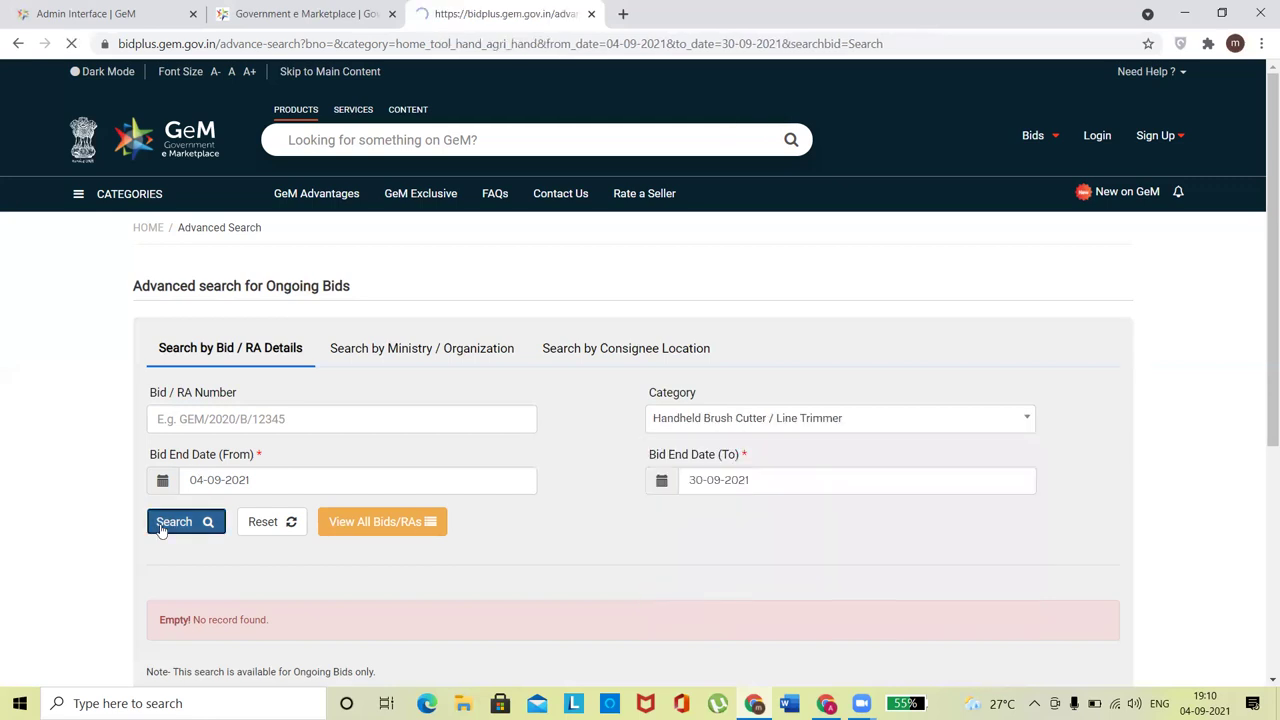
Step: Review the corrigendum of the first listed brush cutter bid, noting its extended opening date, and close it
{"action": "left_click_drag", "start_coordinate": [1262, 120], "coordinate": [1264, 188]}
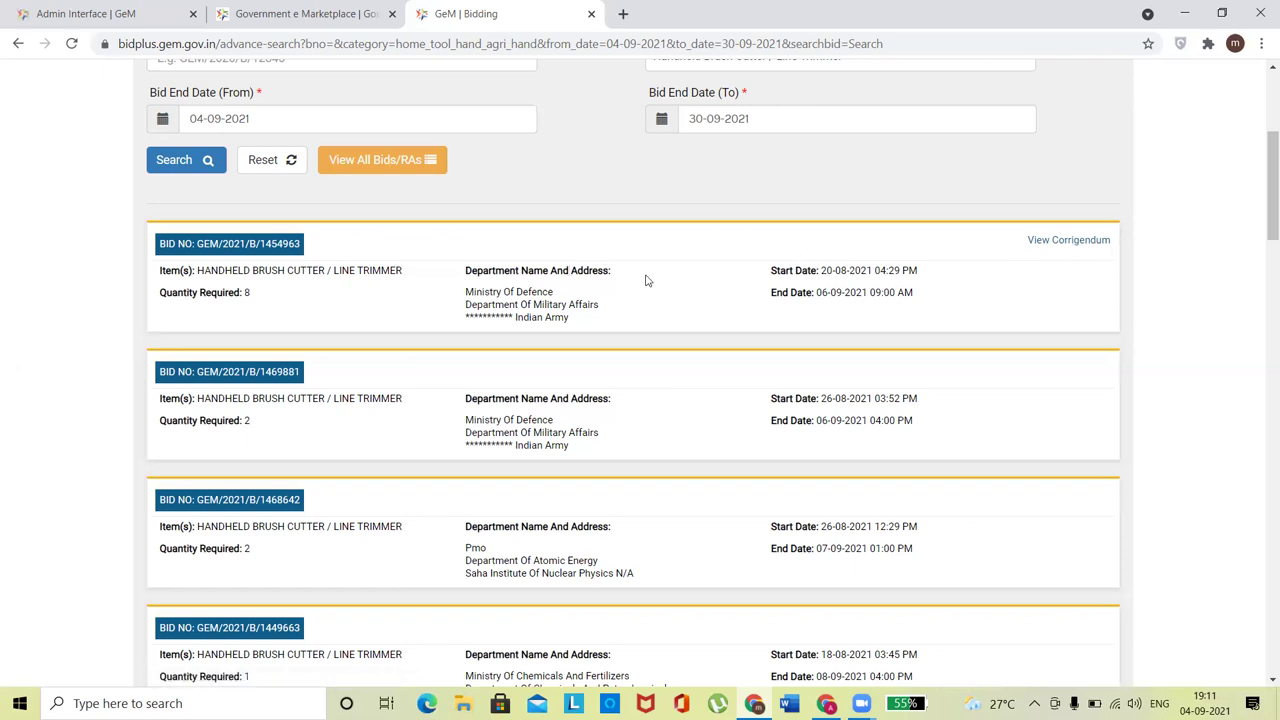
{"action": "left_click", "coordinate": [1069, 241]}
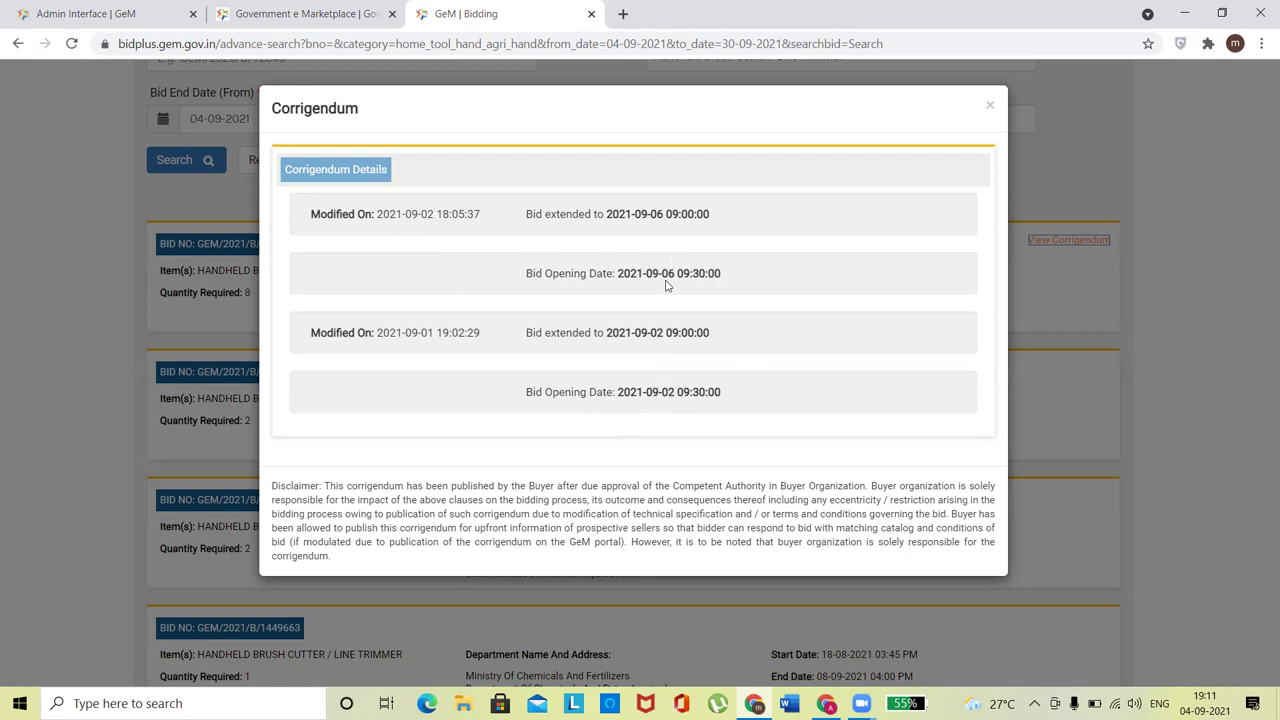
{"action": "left_click_drag", "start_coordinate": [669, 273], "coordinate": [633, 270]}
{"action": "left_click", "coordinate": [990, 106]}
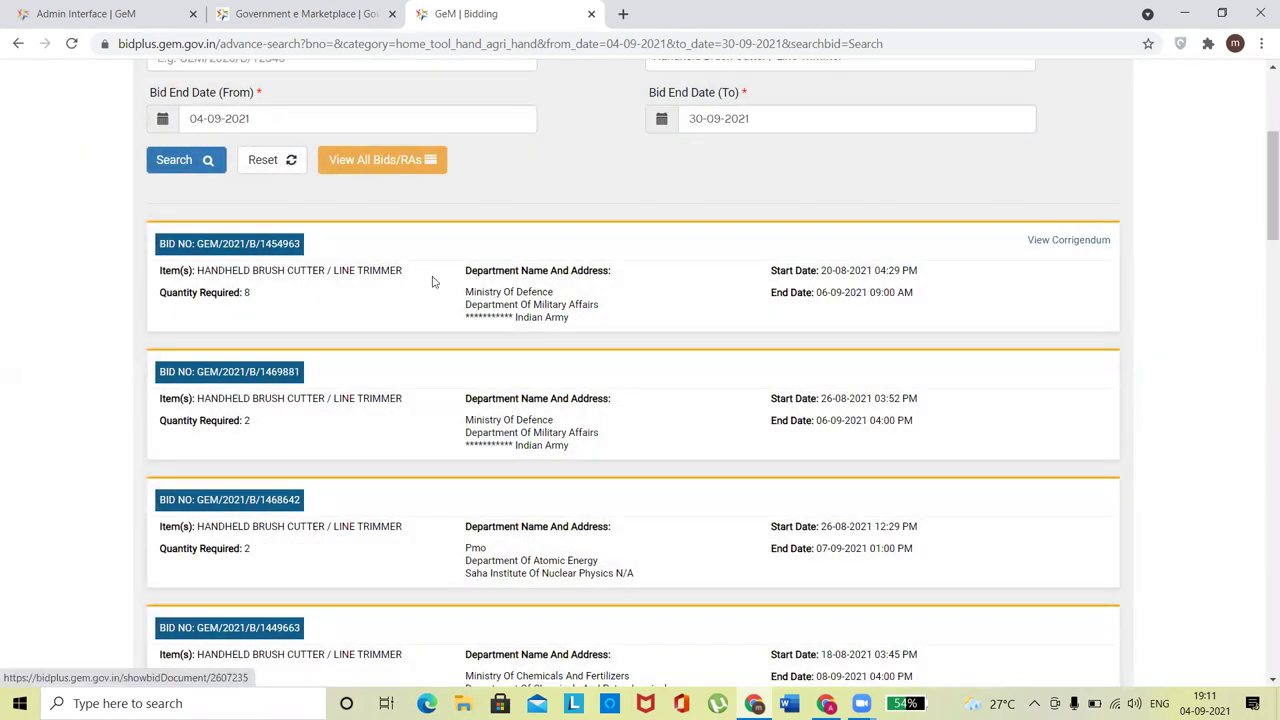
Step: Download the bid document of the first listed brush cutter bid and open the PDF
{"action": "left_click", "coordinate": [238, 250]}
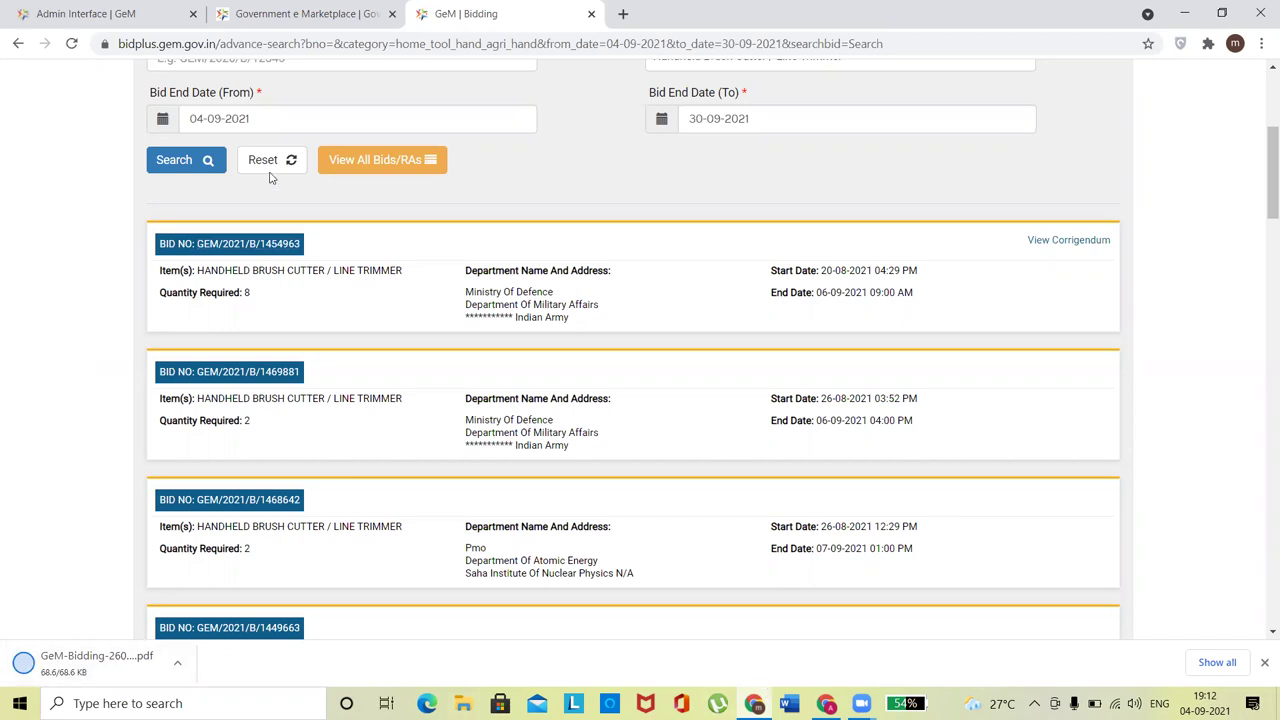
{"action": "left_click", "coordinate": [205, 247]}
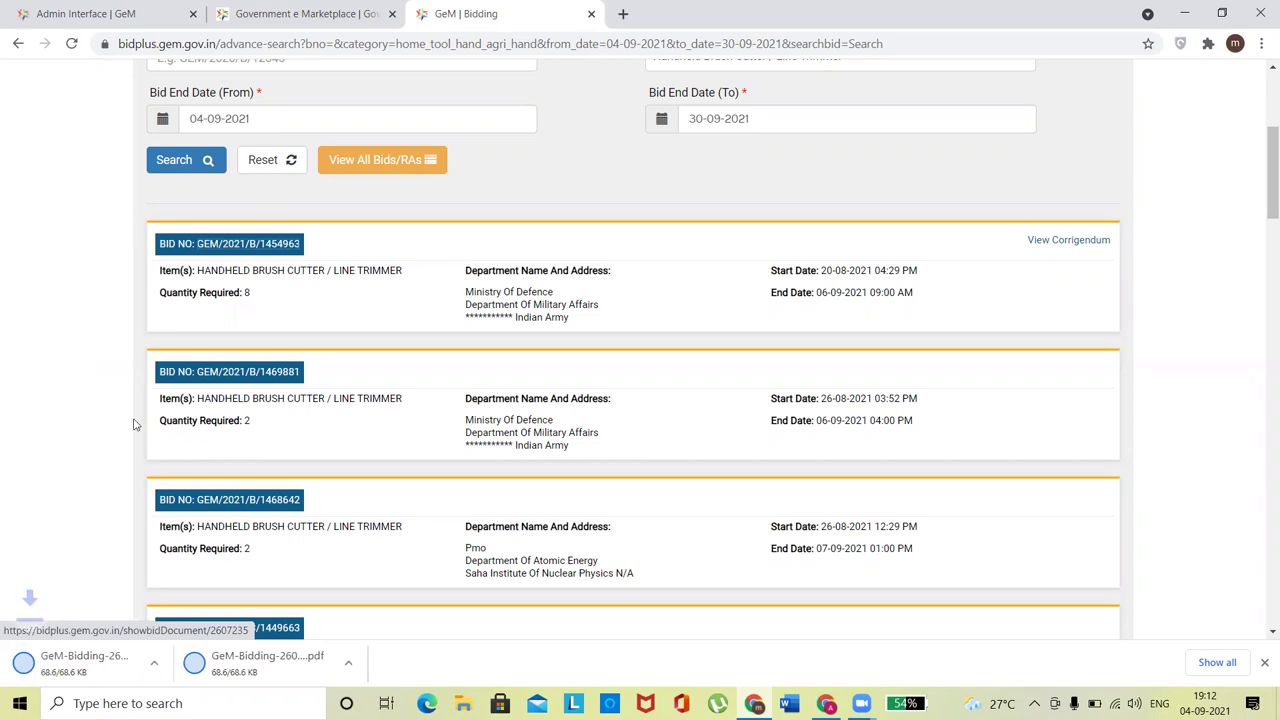
{"action": "left_click", "coordinate": [68, 665]}
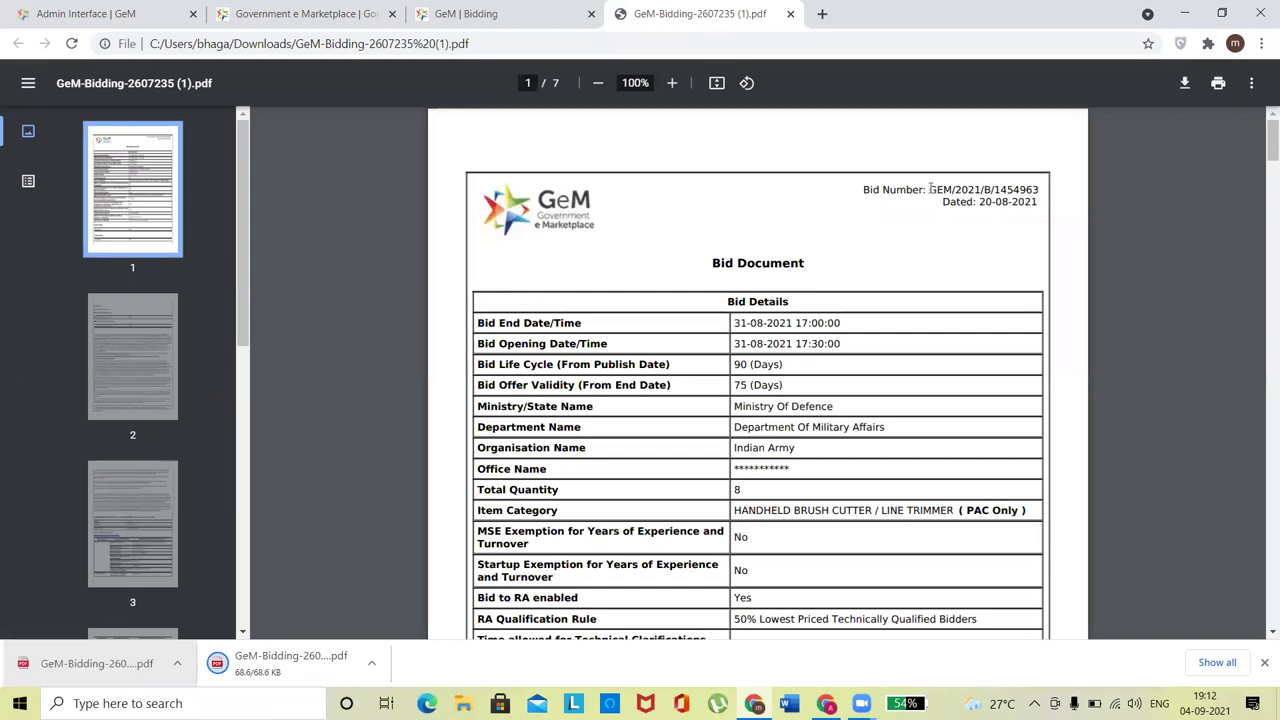
Step: Examine the bid number, the document date and the bid opening date in the bid document
{"action": "left_click_drag", "start_coordinate": [930, 189], "coordinate": [1058, 191]}
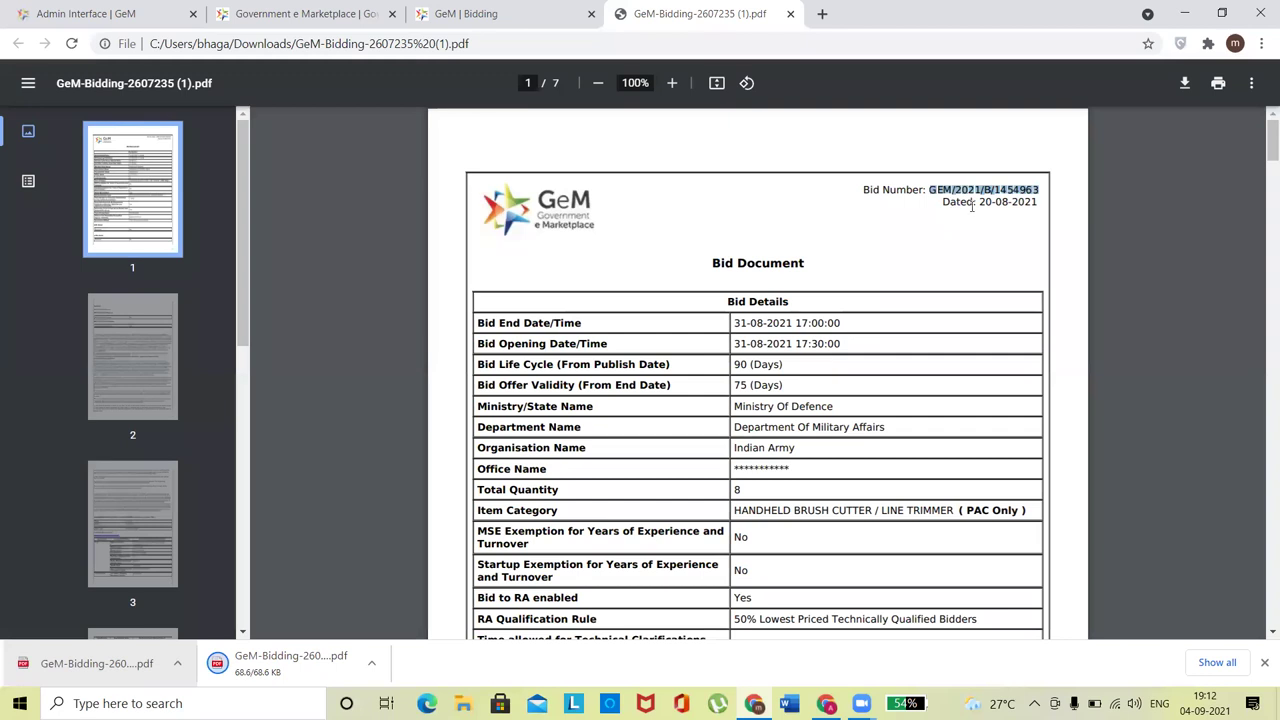
{"action": "left_click_drag", "start_coordinate": [979, 202], "coordinate": [1034, 202]}
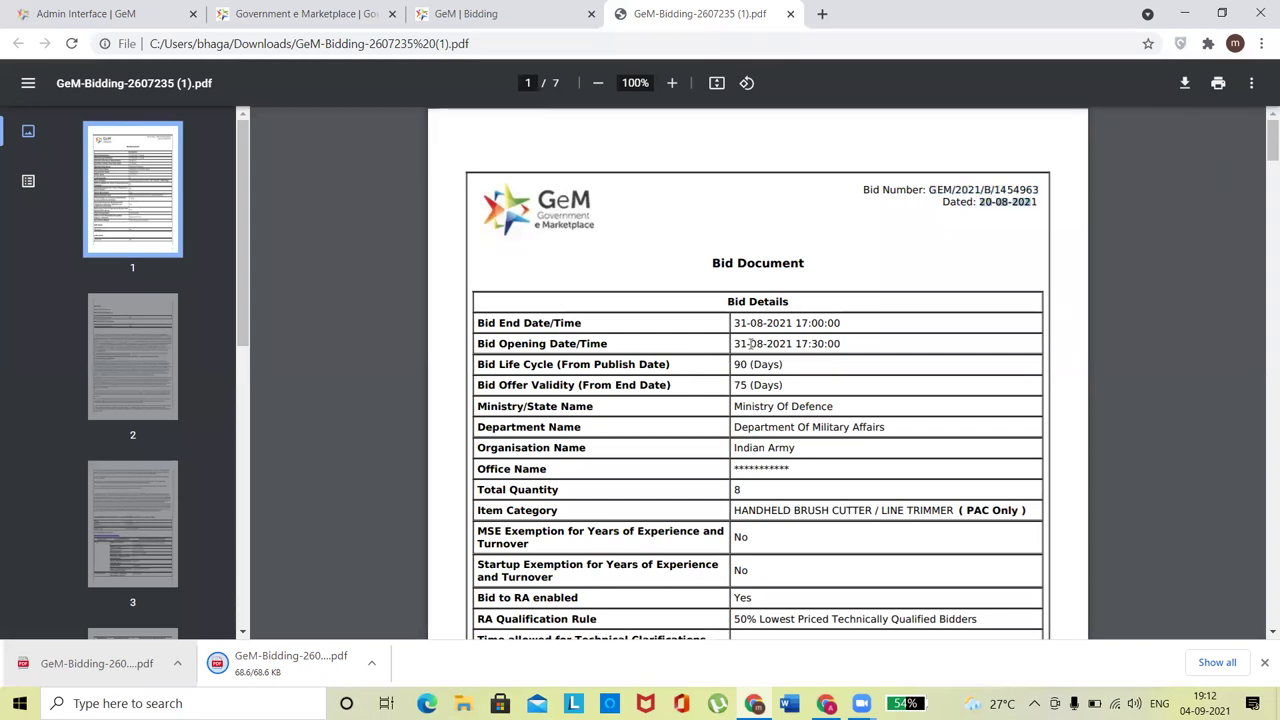
{"action": "left_click_drag", "start_coordinate": [733, 343], "coordinate": [792, 343]}
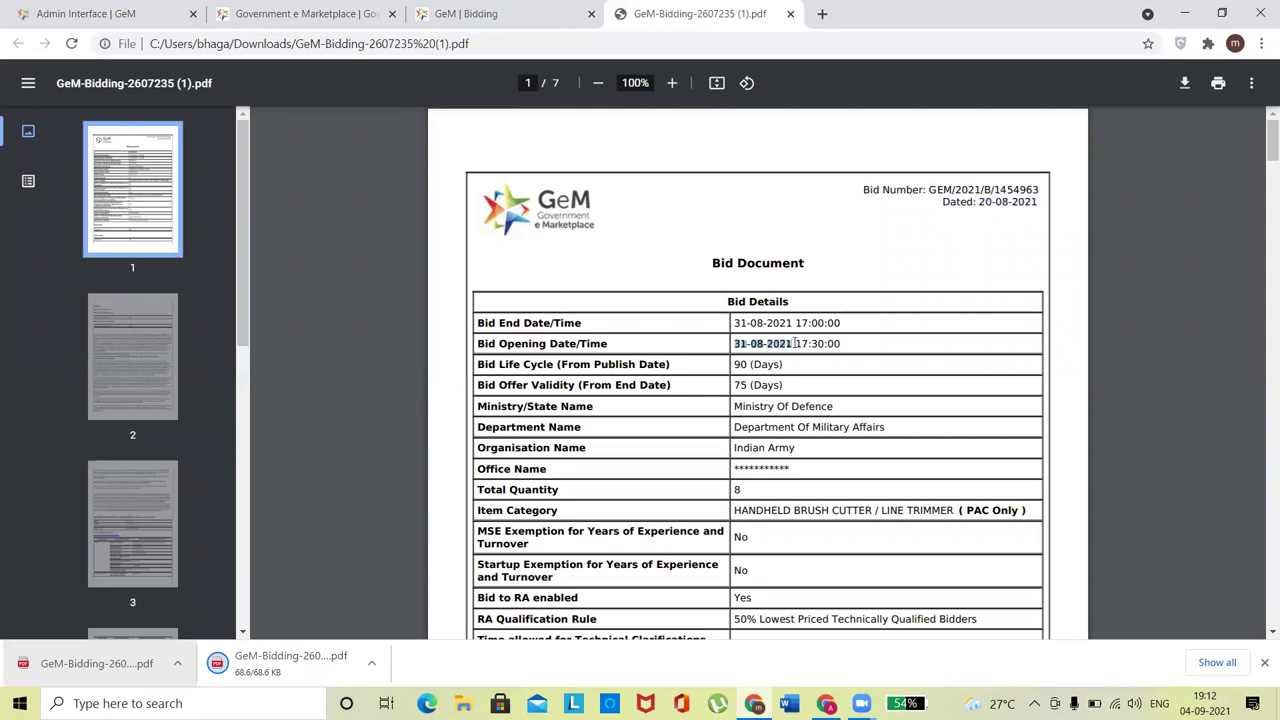
Step: Compare the opening dates in the first bid's corrigendum with the original opening date in its bid document
{"action": "left_click", "coordinate": [517, 17]}
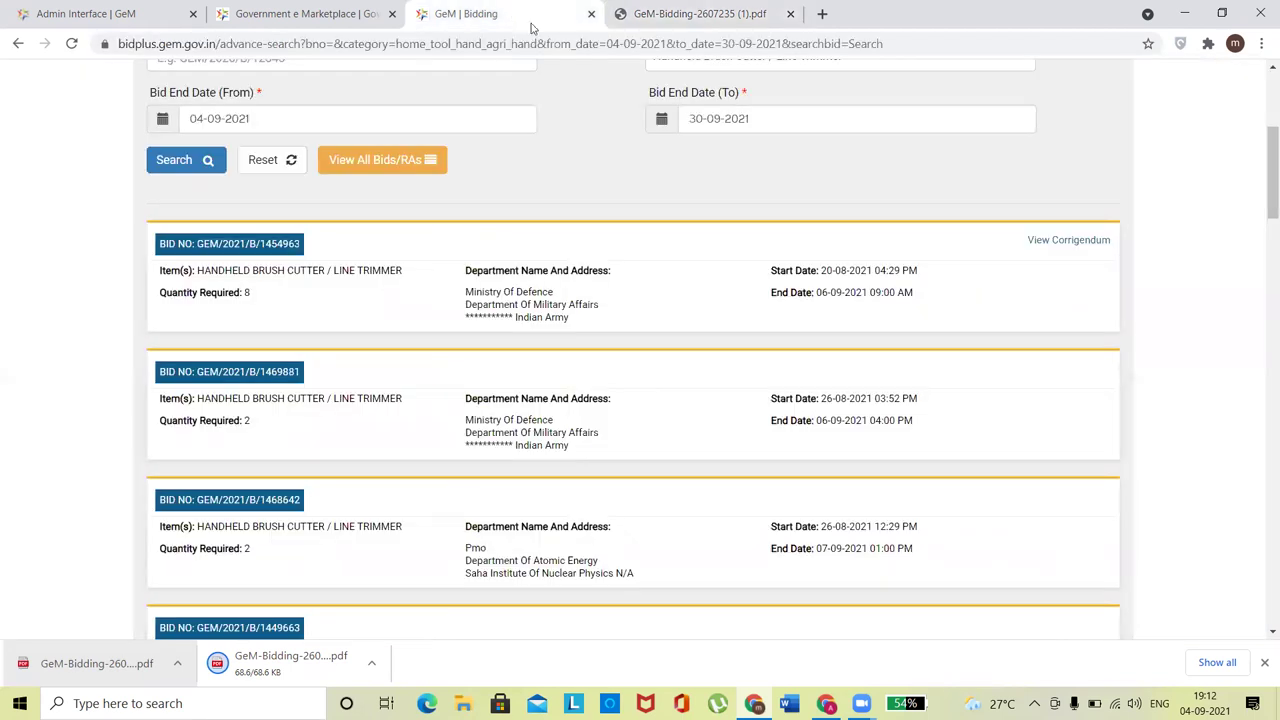
{"action": "left_click", "coordinate": [1054, 242]}
{"action": "left_click_drag", "start_coordinate": [675, 392], "coordinate": [617, 392]}
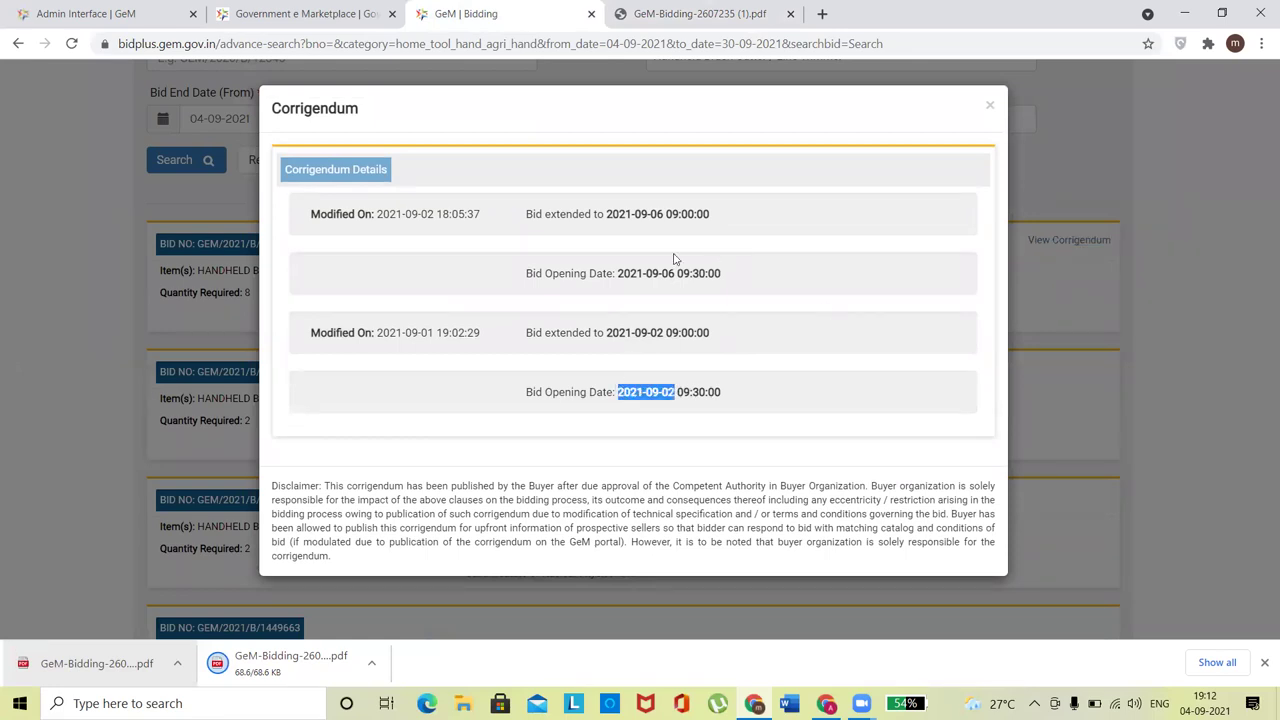
{"action": "left_click_drag", "start_coordinate": [675, 273], "coordinate": [617, 273]}
{"action": "left_click", "coordinate": [645, 14]}
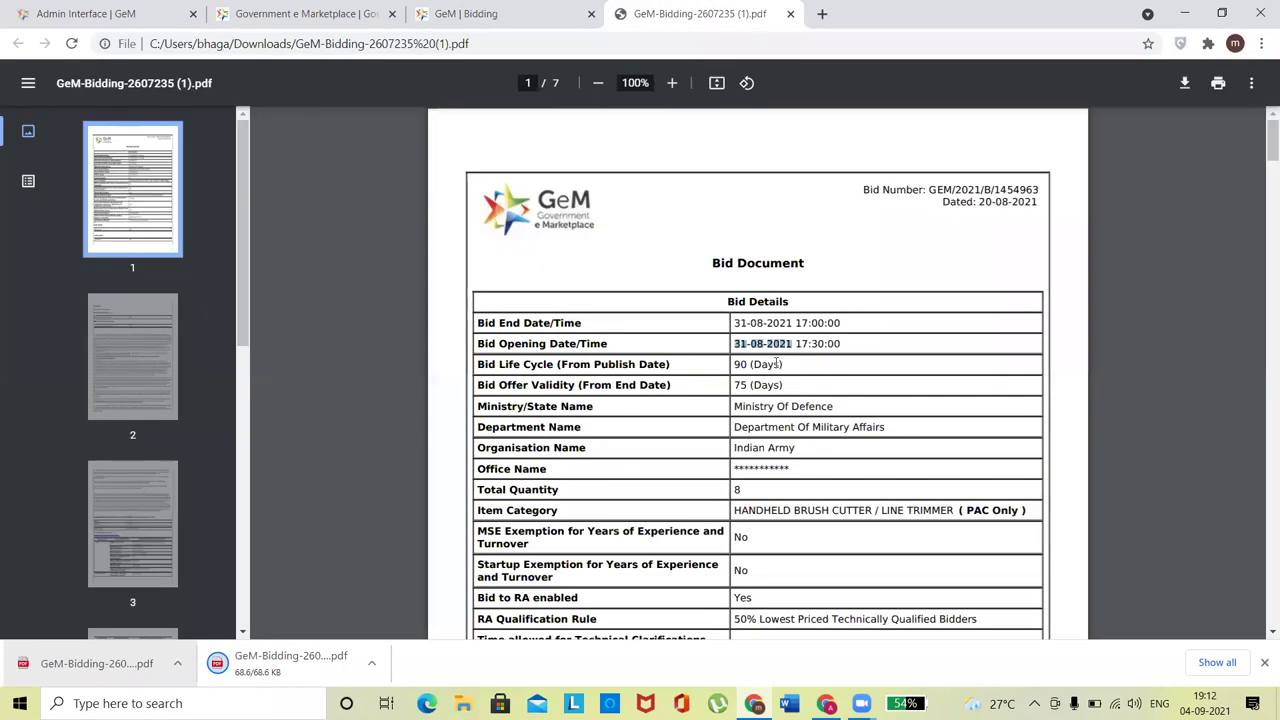
{"action": "left_click", "coordinate": [470, 14]}
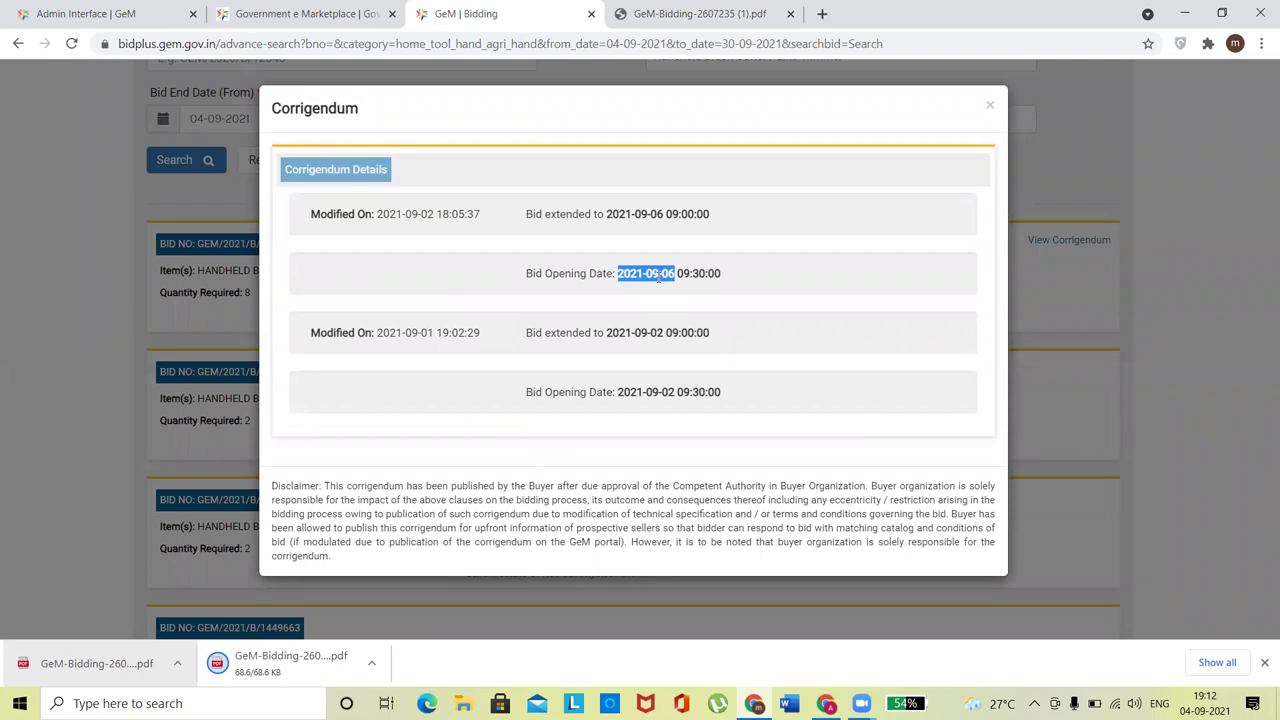
{"action": "left_click", "coordinate": [700, 14]}
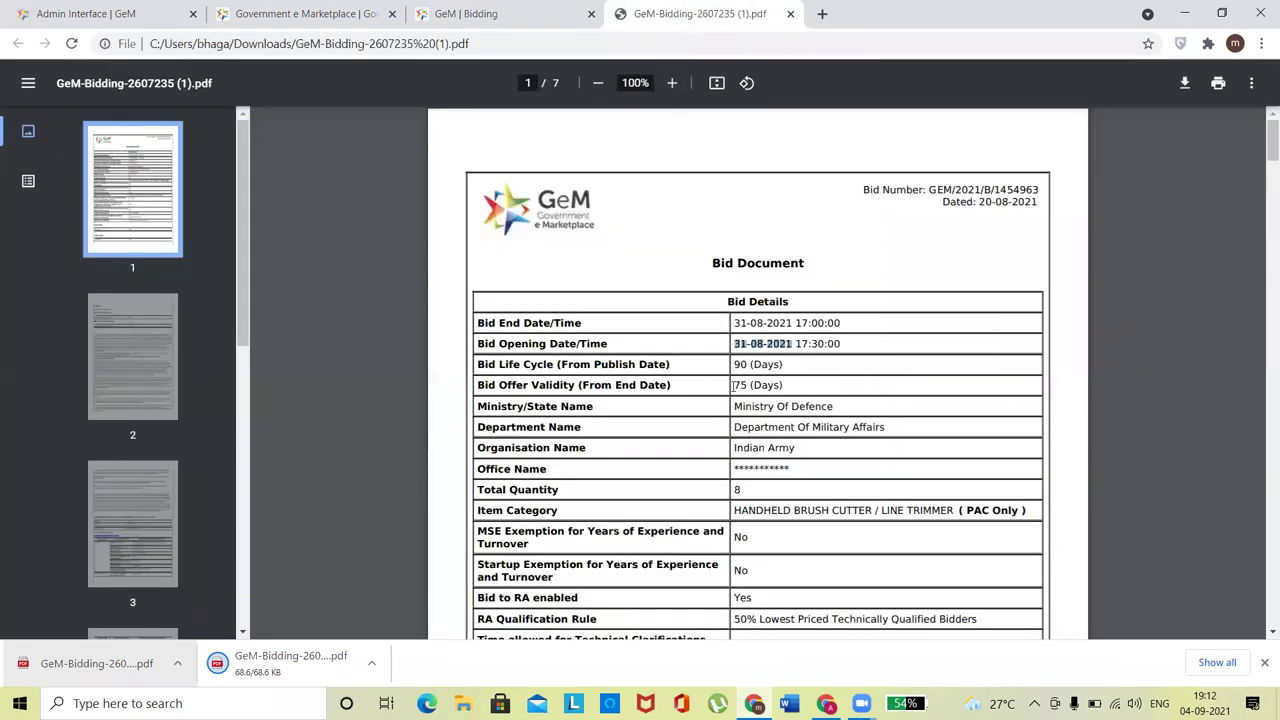
Step: Examine the bid life cycle and bid offer validity periods in the bid details table
{"action": "left_click", "coordinate": [778, 410]}
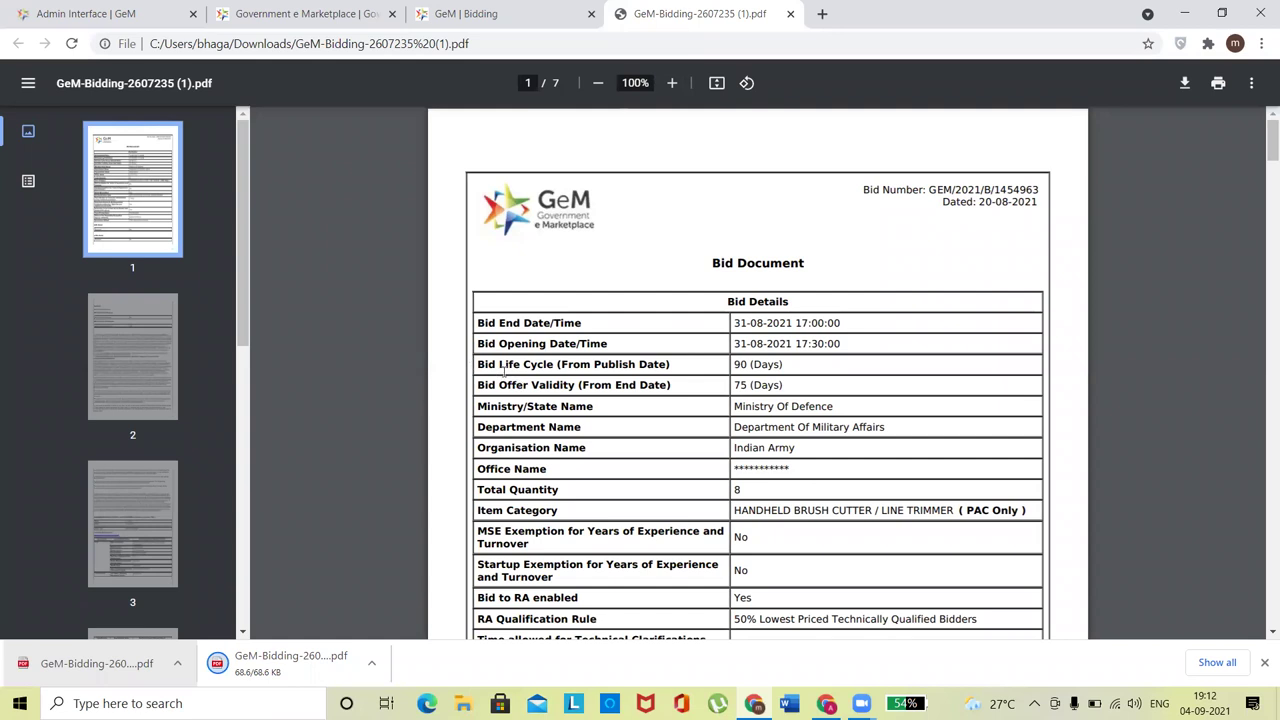
{"action": "left_click_drag", "start_coordinate": [477, 363], "coordinate": [553, 364]}
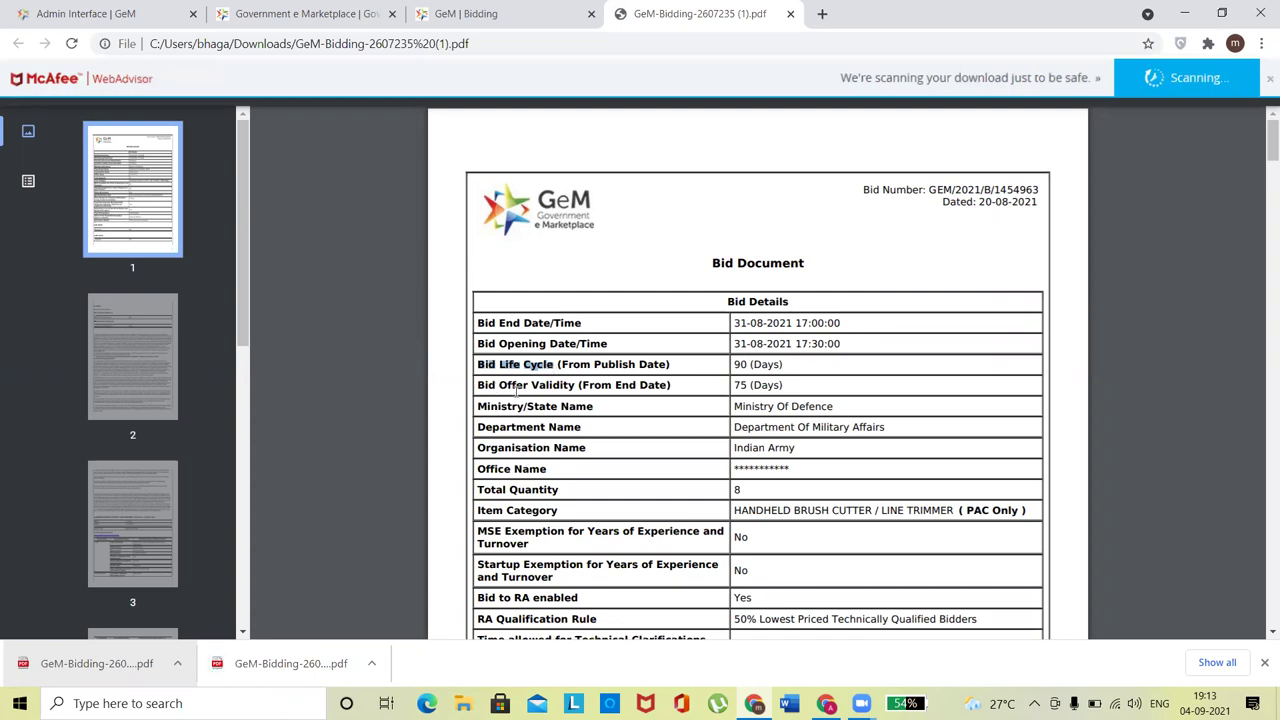
{"action": "left_click_drag", "start_coordinate": [763, 385], "coordinate": [733, 397]}
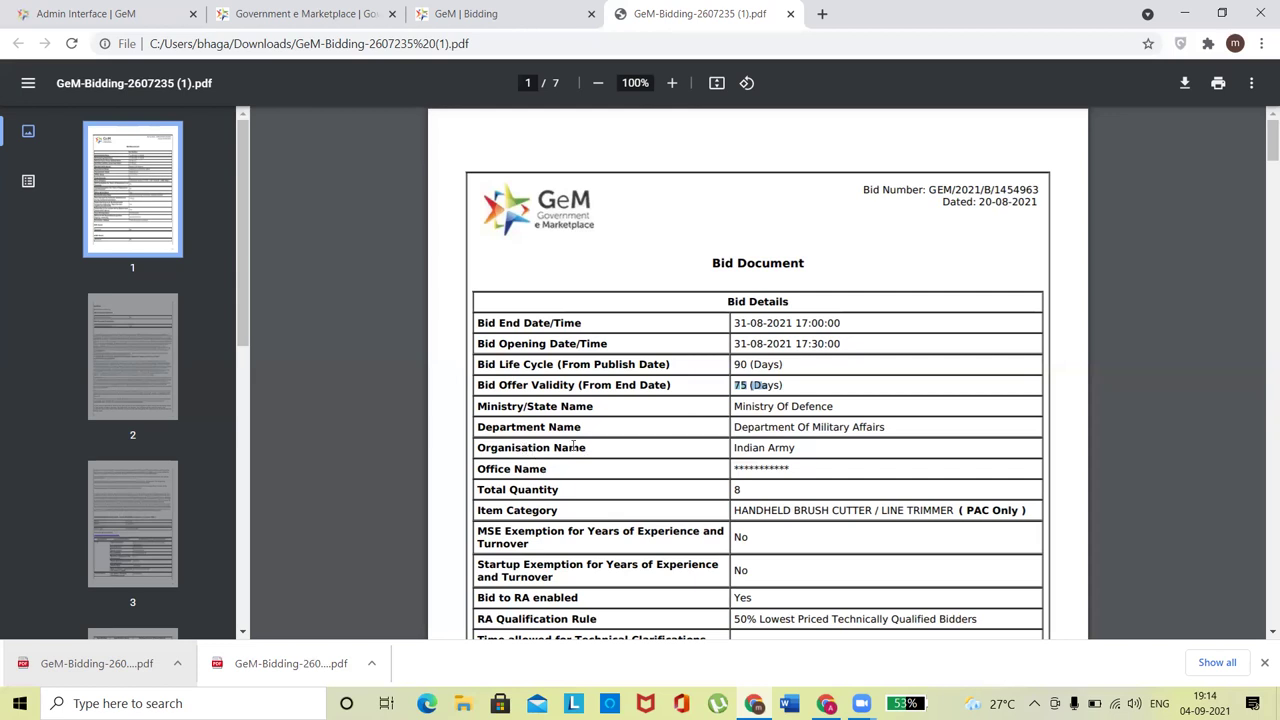
{"action": "left_click", "coordinate": [799, 466]}
Step: Examine the total quantity and the item category with its PAC marking in the bid details
{"action": "scroll", "coordinate": [797, 467], "scroll_direction": "down", "scroll_amount": 2}
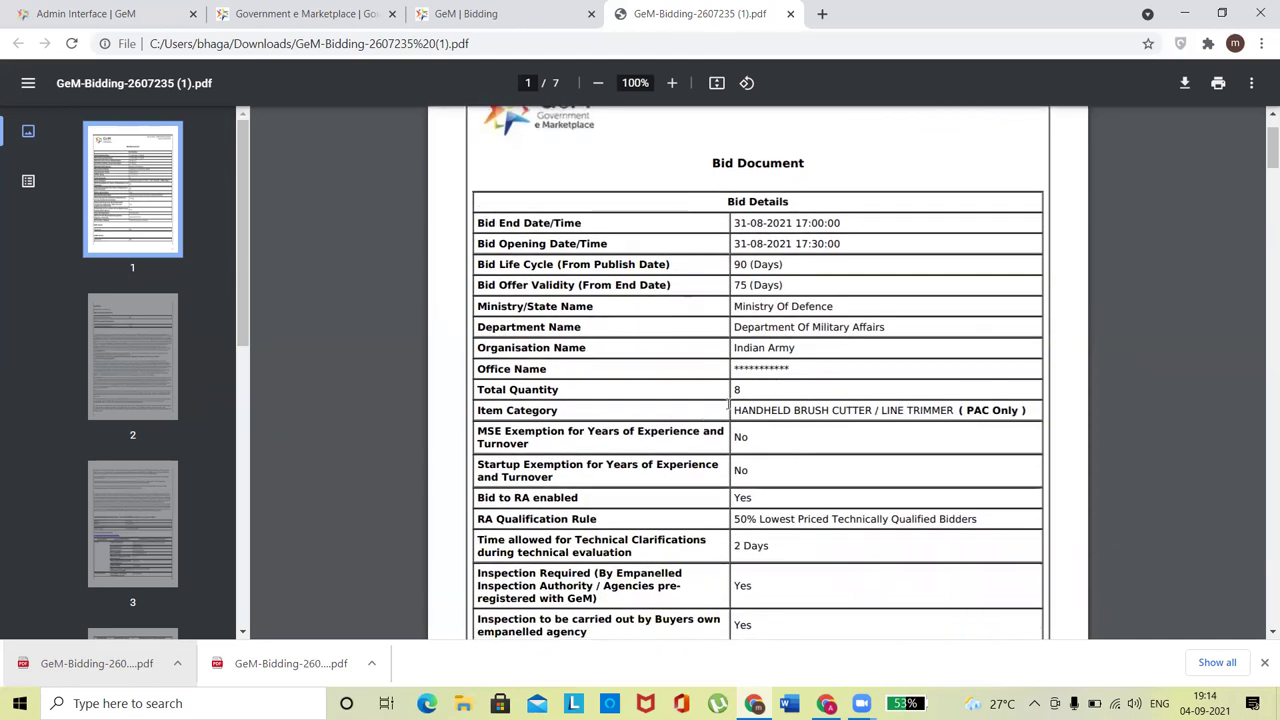
{"action": "double_click", "coordinate": [753, 390]}
{"action": "mouse_move", "coordinate": [753, 390]}
{"action": "left_mouse_down"}
{"action": "mouse_move", "coordinate": [732, 397]}
{"action": "mouse_move", "coordinate": [887, 382]}
{"action": "mouse_move", "coordinate": [976, 424]}
{"action": "mouse_move", "coordinate": [968, 408]}
{"action": "left_mouse_up"}
{"action": "left_click", "coordinate": [976, 424]}
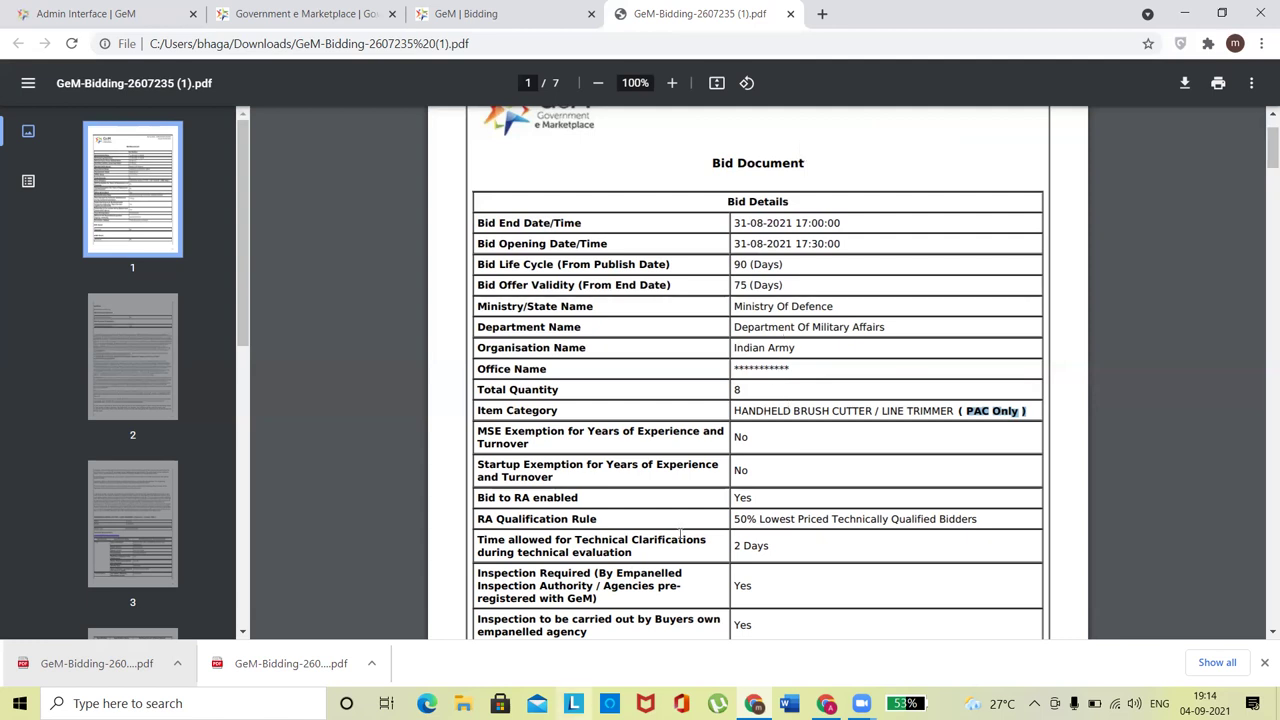
{"action": "left_click", "coordinate": [812, 373]}
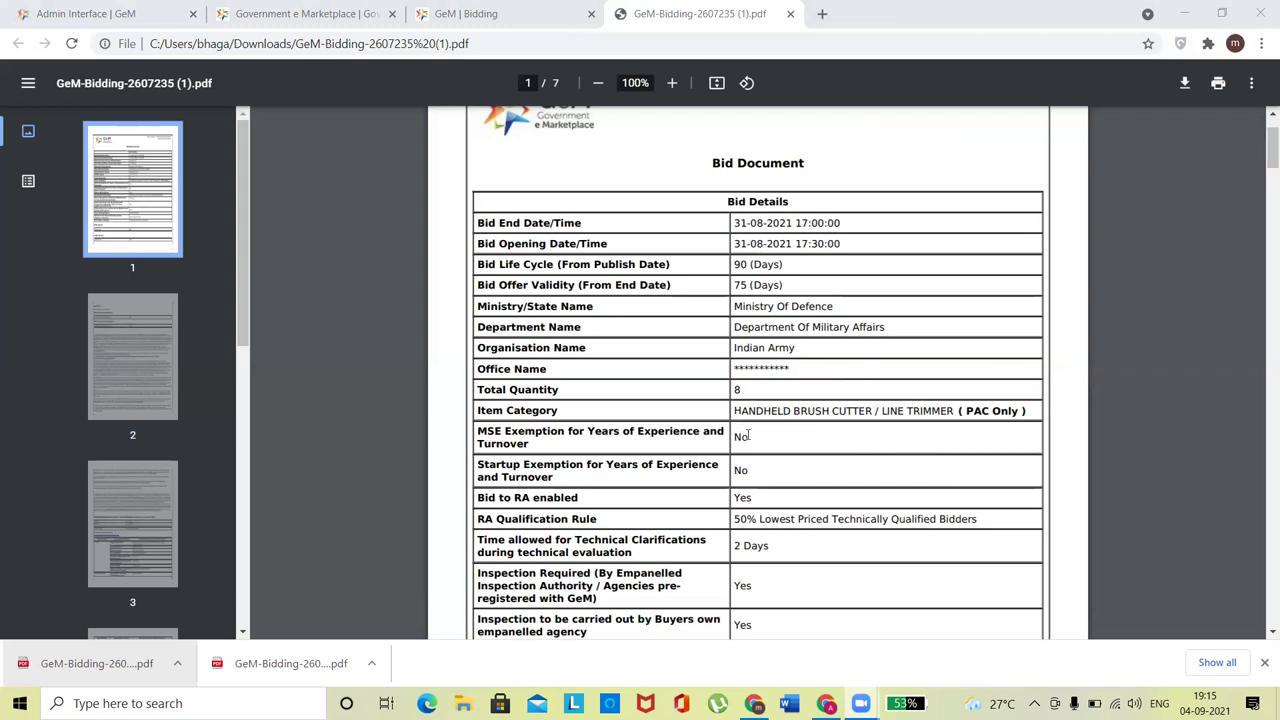
Step: Examine the MSE and startup exemption entries for years of experience and turnover in the bid details
{"action": "scroll", "coordinate": [745, 430], "scroll_direction": "down", "scroll_amount": 2}
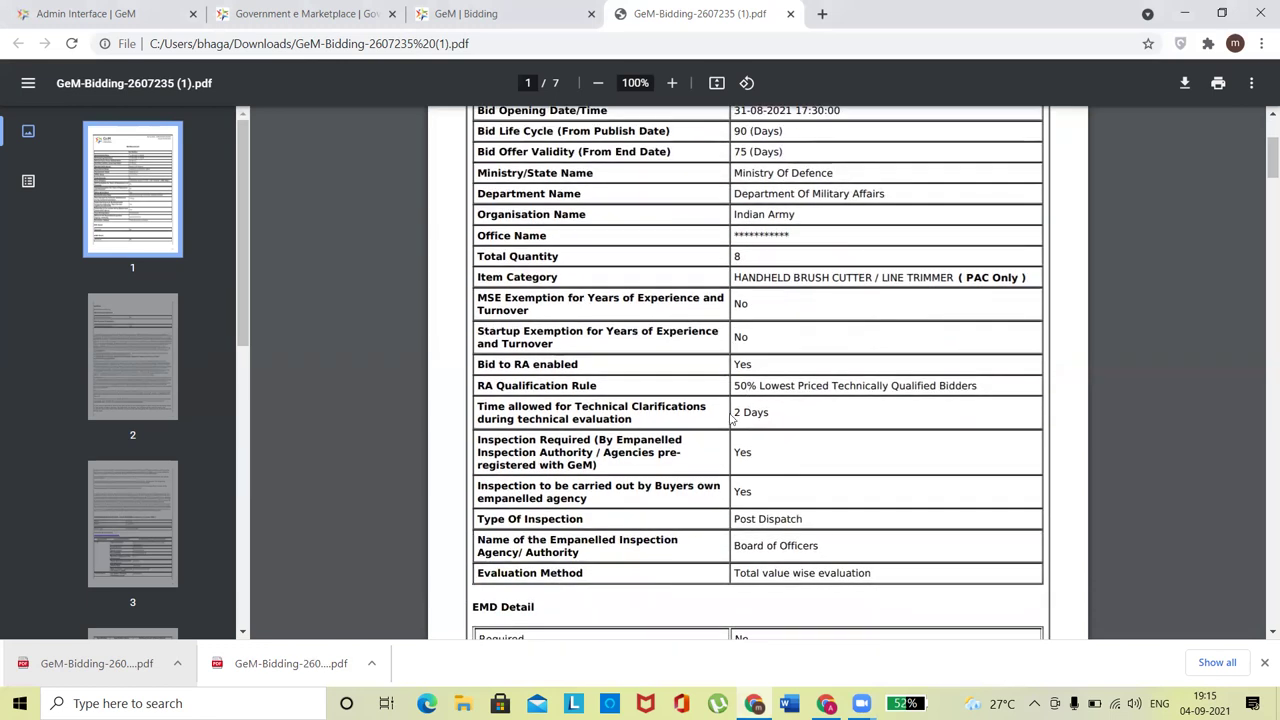
{"action": "left_click_drag", "start_coordinate": [478, 297], "coordinate": [620, 300]}
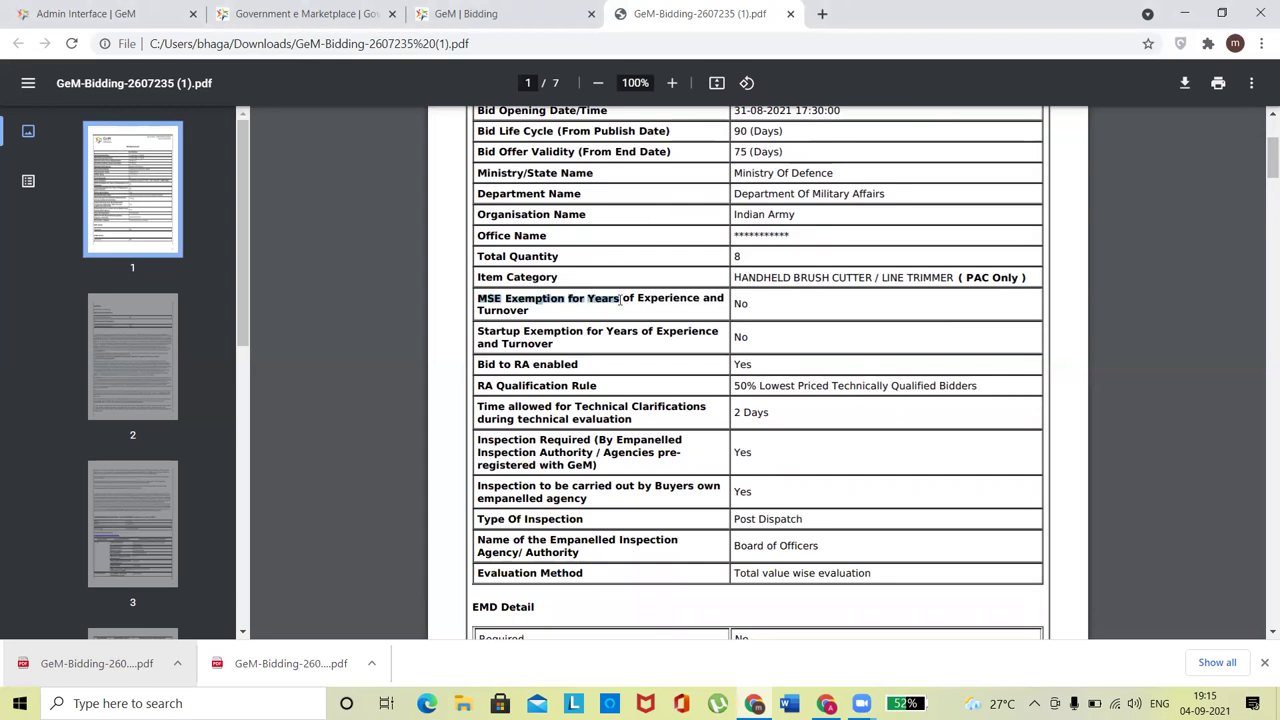
{"action": "left_click", "coordinate": [670, 298]}
{"action": "left_click_drag", "start_coordinate": [486, 312], "coordinate": [506, 313]}
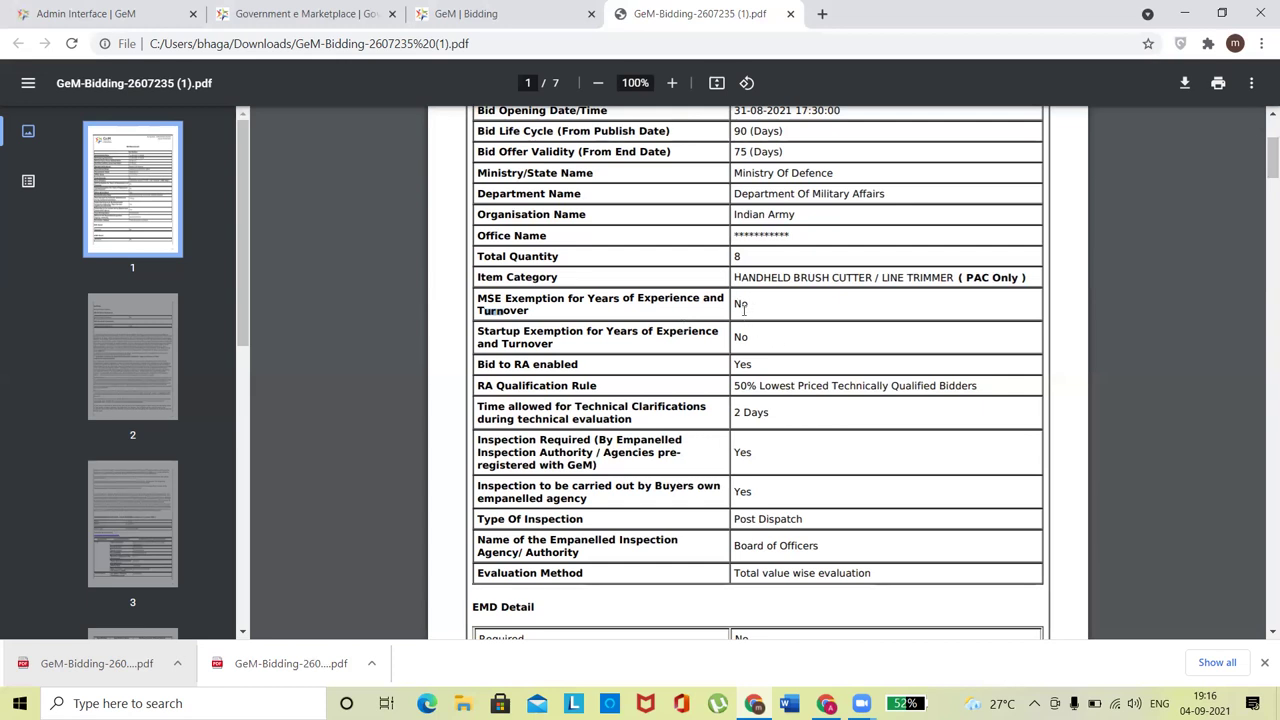
{"action": "left_click_drag", "start_coordinate": [737, 303], "coordinate": [762, 306]}
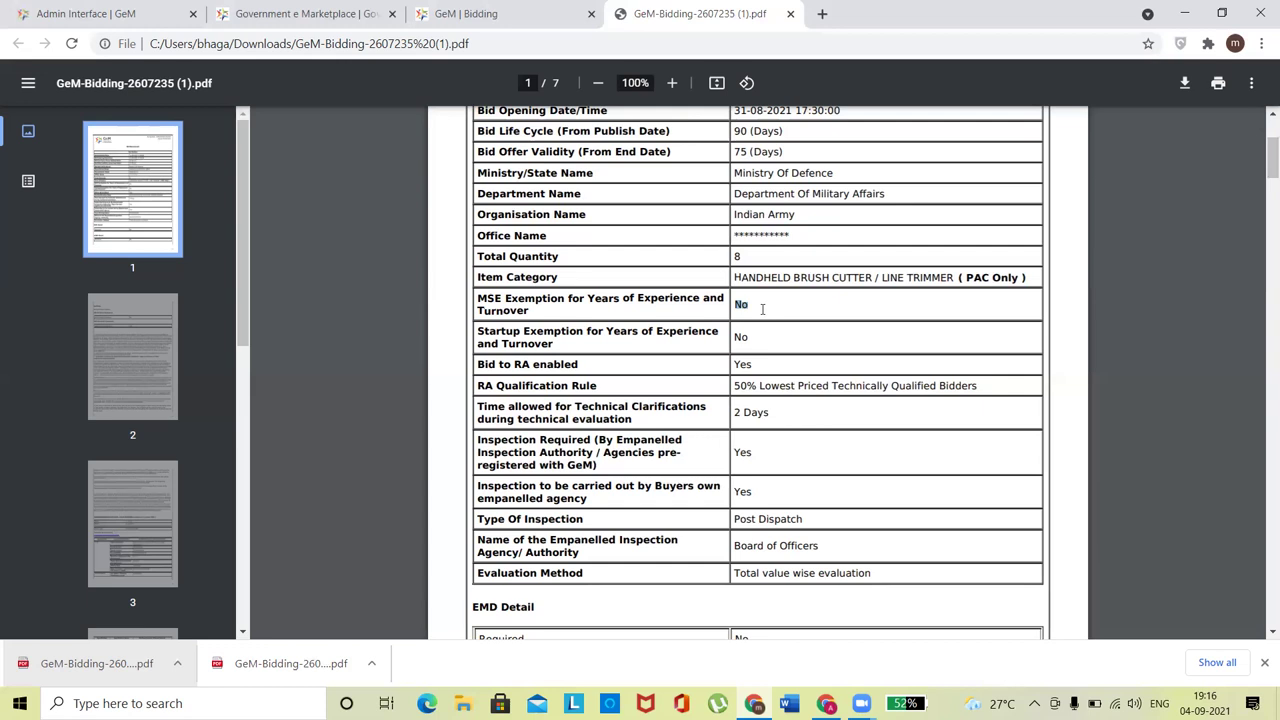
{"action": "left_click", "coordinate": [762, 309]}
{"action": "left_click_drag", "start_coordinate": [477, 331], "coordinate": [733, 340]}
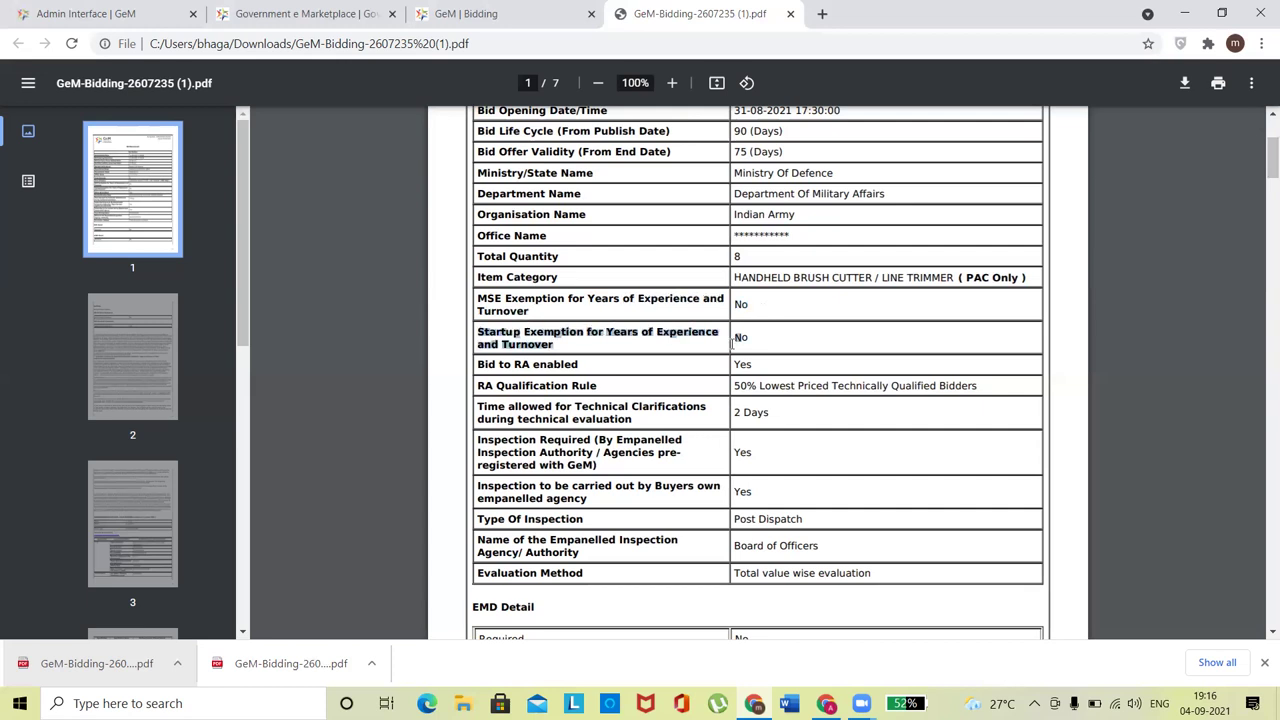
{"action": "left_click", "coordinate": [737, 340]}
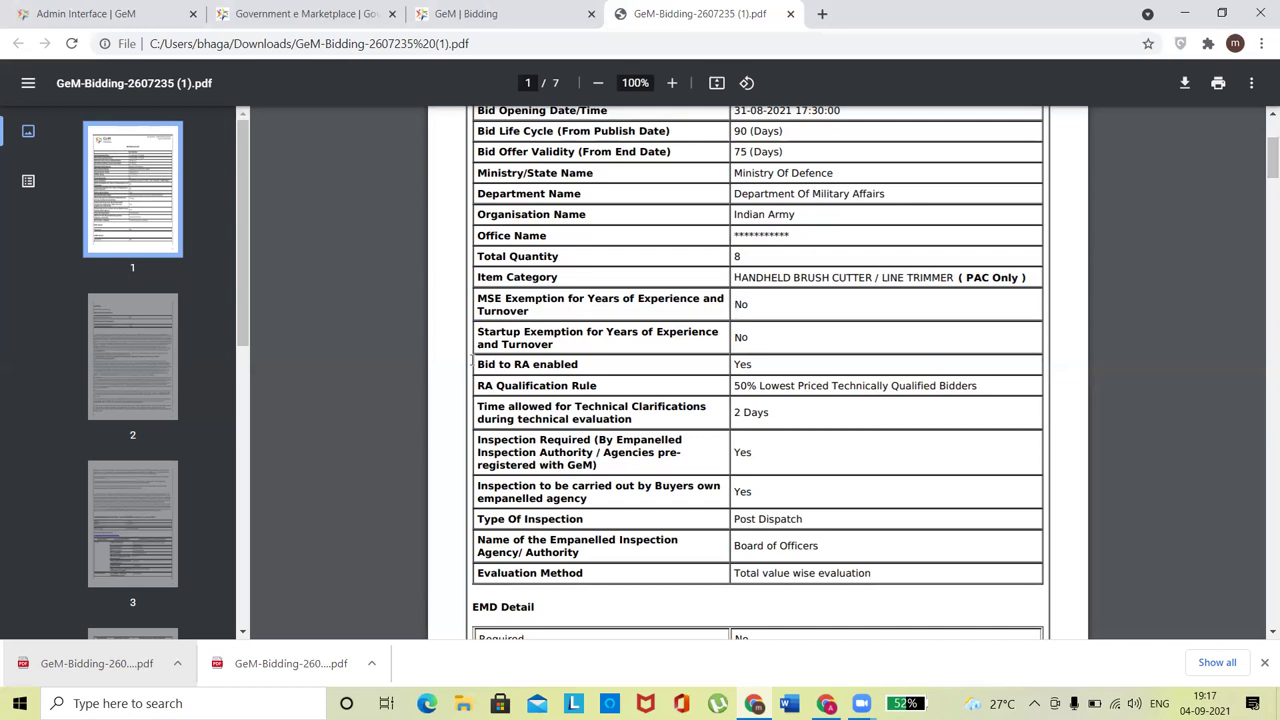
Step: Examine the bid-to-RA setting, the RA qualification rule and the time allowed for technical clarifications
{"action": "left_click_drag", "start_coordinate": [473, 364], "coordinate": [597, 370]}
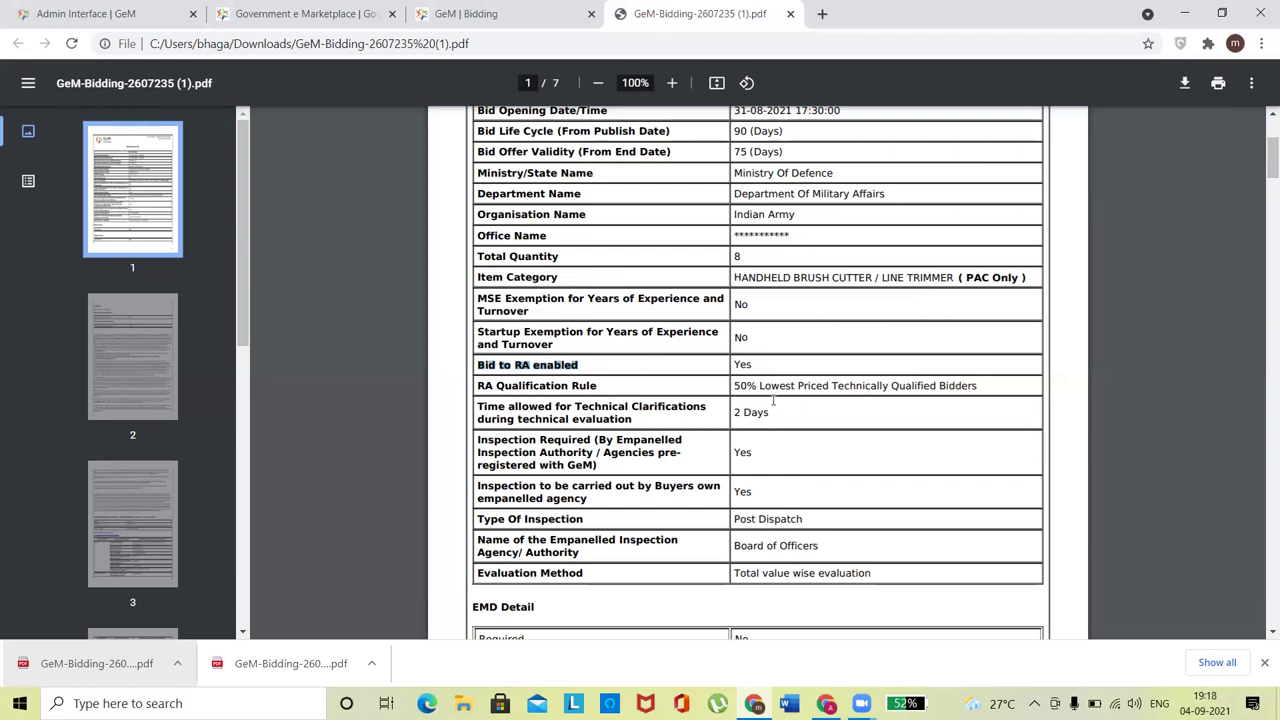
{"action": "left_click_drag", "start_coordinate": [733, 389], "coordinate": [826, 407]}
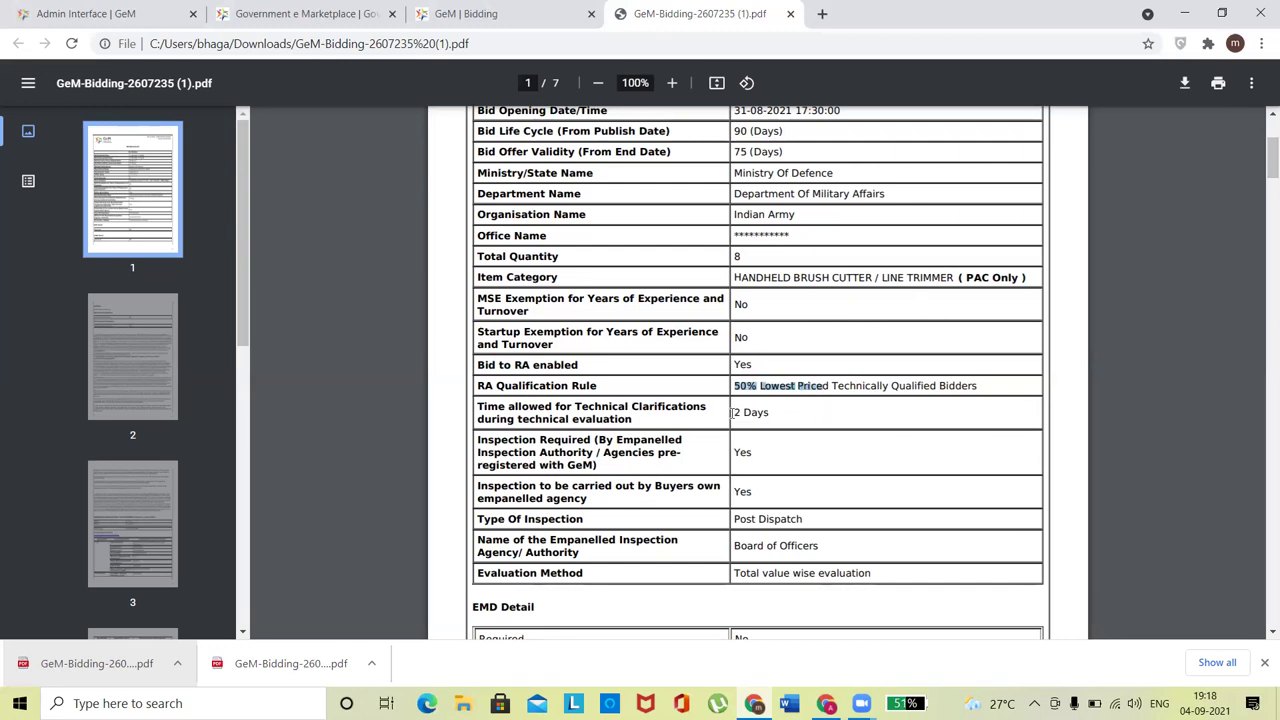
{"action": "left_click", "coordinate": [536, 420]}
{"action": "left_click_drag", "start_coordinate": [640, 422], "coordinate": [477, 402]}
{"action": "left_click", "coordinate": [641, 420]}
{"action": "mouse_move", "coordinate": [642, 407]}
{"action": "left_mouse_down"}
{"action": "mouse_move", "coordinate": [562, 420]}
{"action": "mouse_move", "coordinate": [627, 421]}
{"action": "left_mouse_up"}
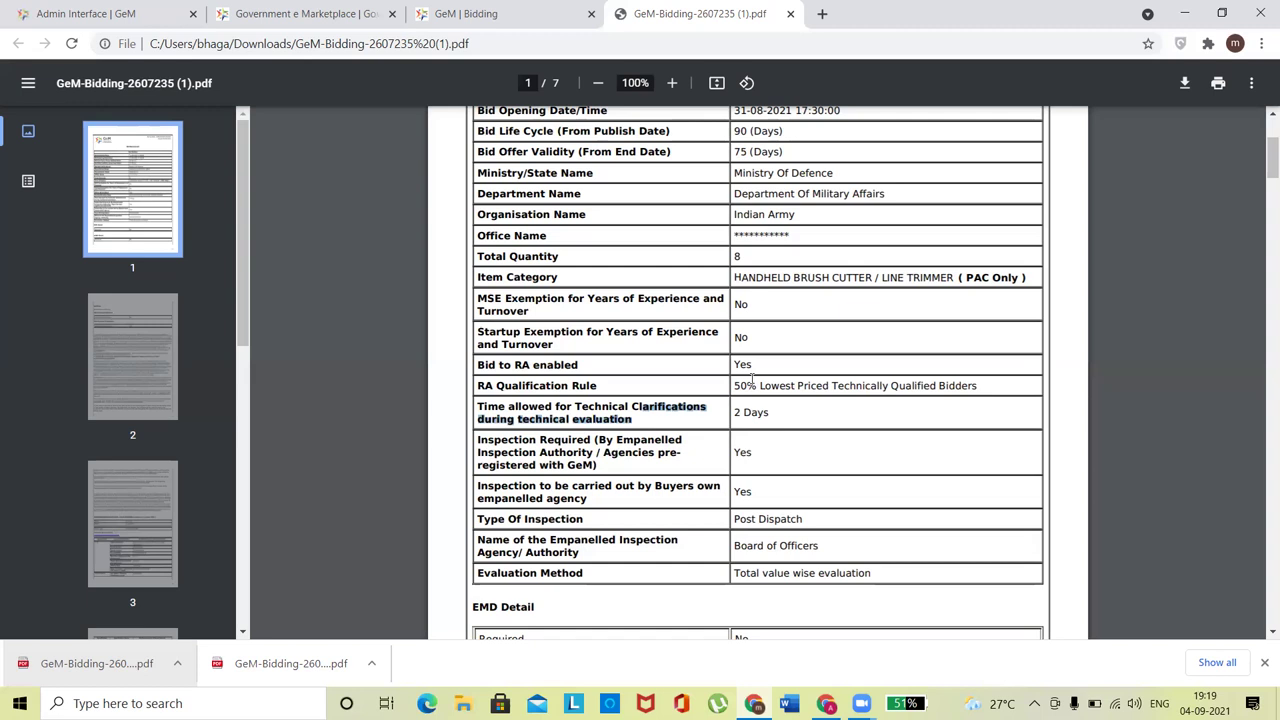
{"action": "left_click", "coordinate": [648, 427]}
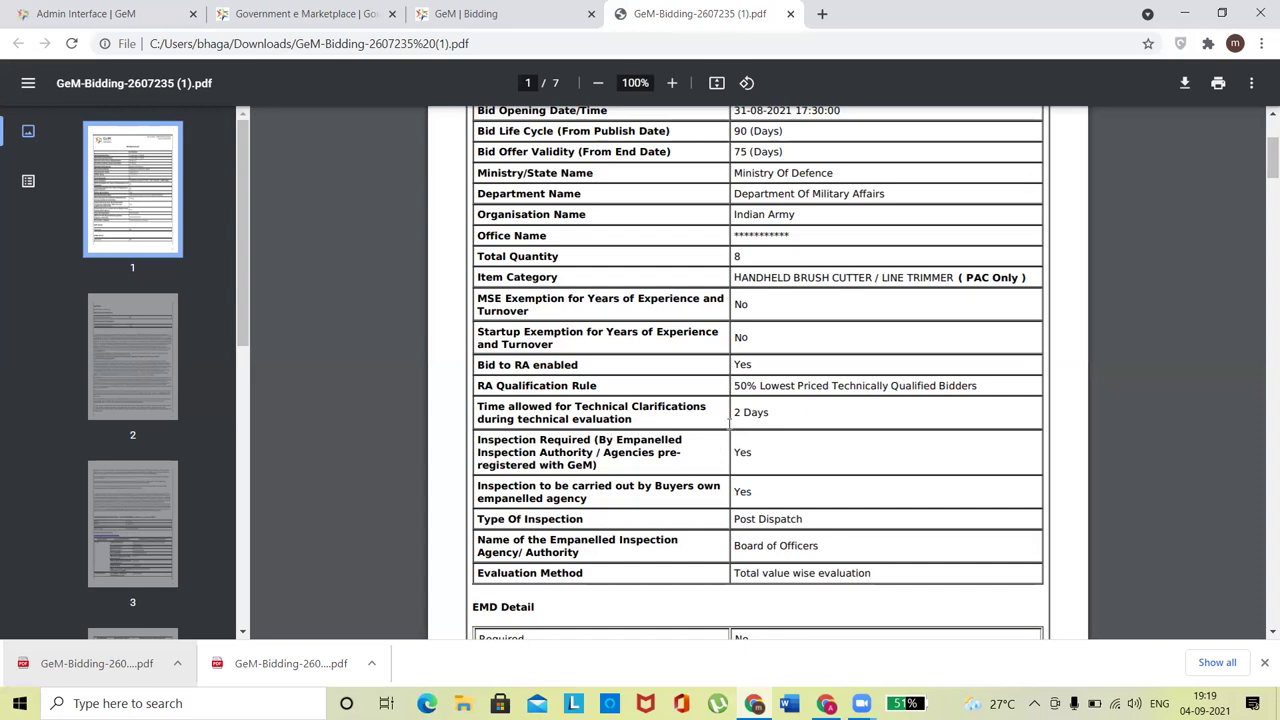
{"action": "left_click_drag", "start_coordinate": [733, 412], "coordinate": [775, 413]}
Step: Examine the inspection requirements, inspection type, empanelled inspection authority and evaluation method in the bid details
{"action": "left_click", "coordinate": [478, 446]}
{"action": "left_click_drag", "start_coordinate": [592, 441], "coordinate": [489, 440]}
{"action": "left_click", "coordinate": [691, 436]}
{"action": "double_click", "coordinate": [736, 452]}
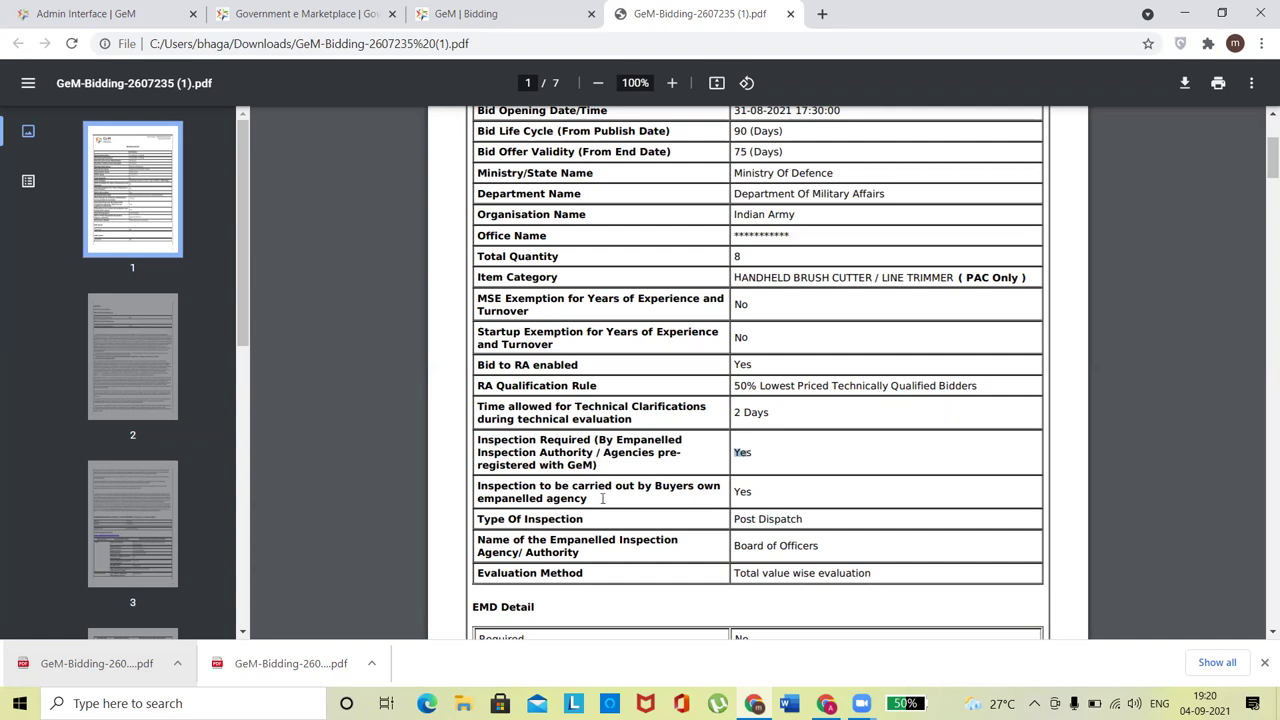
{"action": "left_click", "coordinate": [659, 491]}
{"action": "left_click_drag", "start_coordinate": [809, 521], "coordinate": [722, 517]}
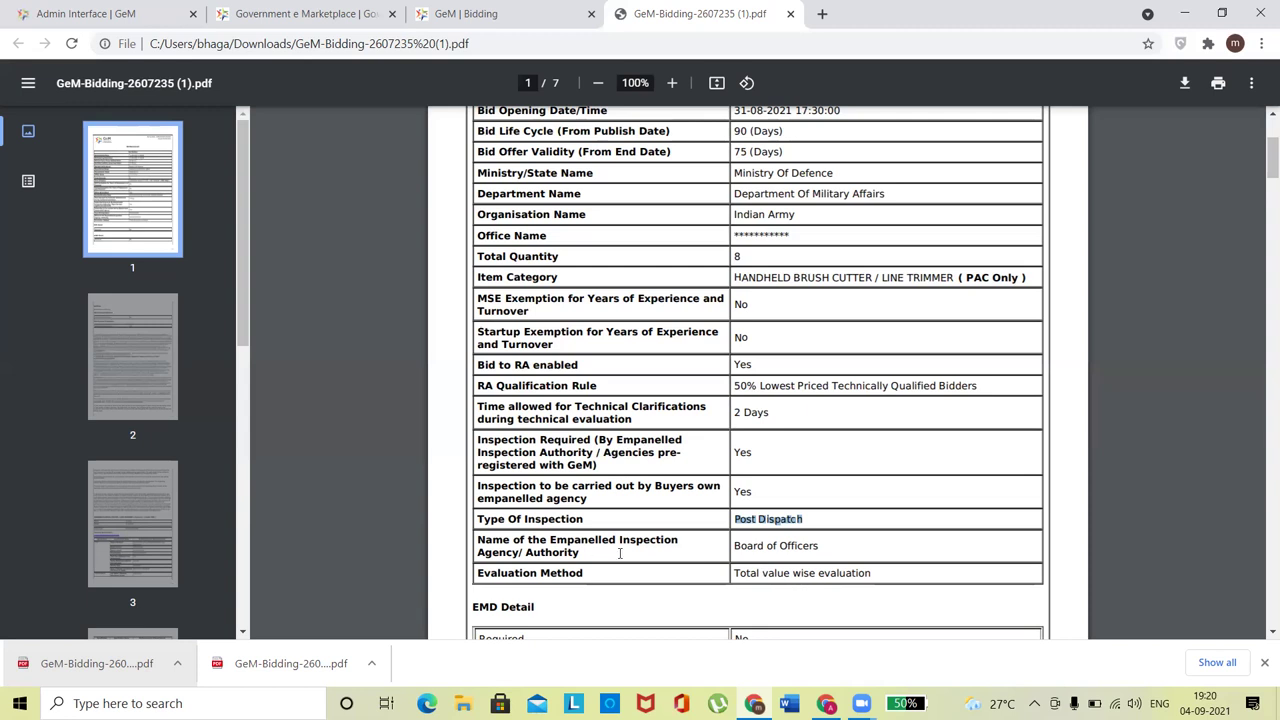
{"action": "left_click_drag", "start_coordinate": [736, 545], "coordinate": [822, 547]}
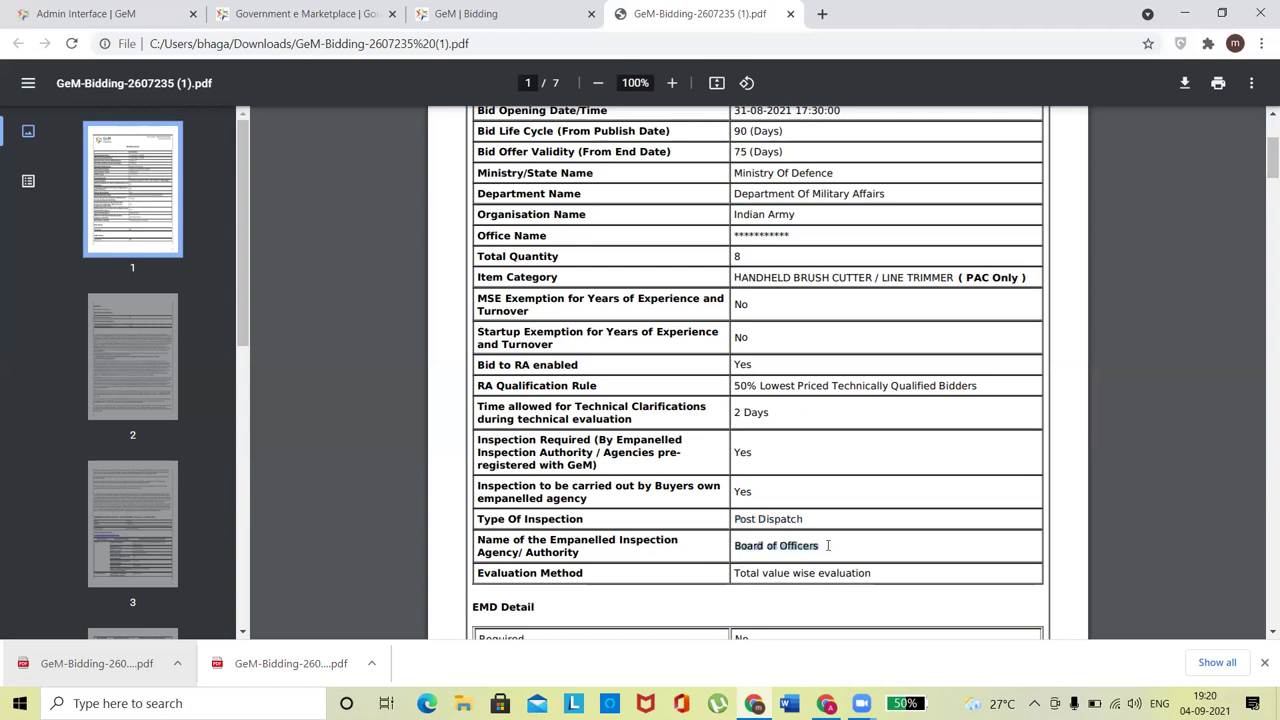
{"action": "left_click_drag", "start_coordinate": [735, 573], "coordinate": [875, 577]}
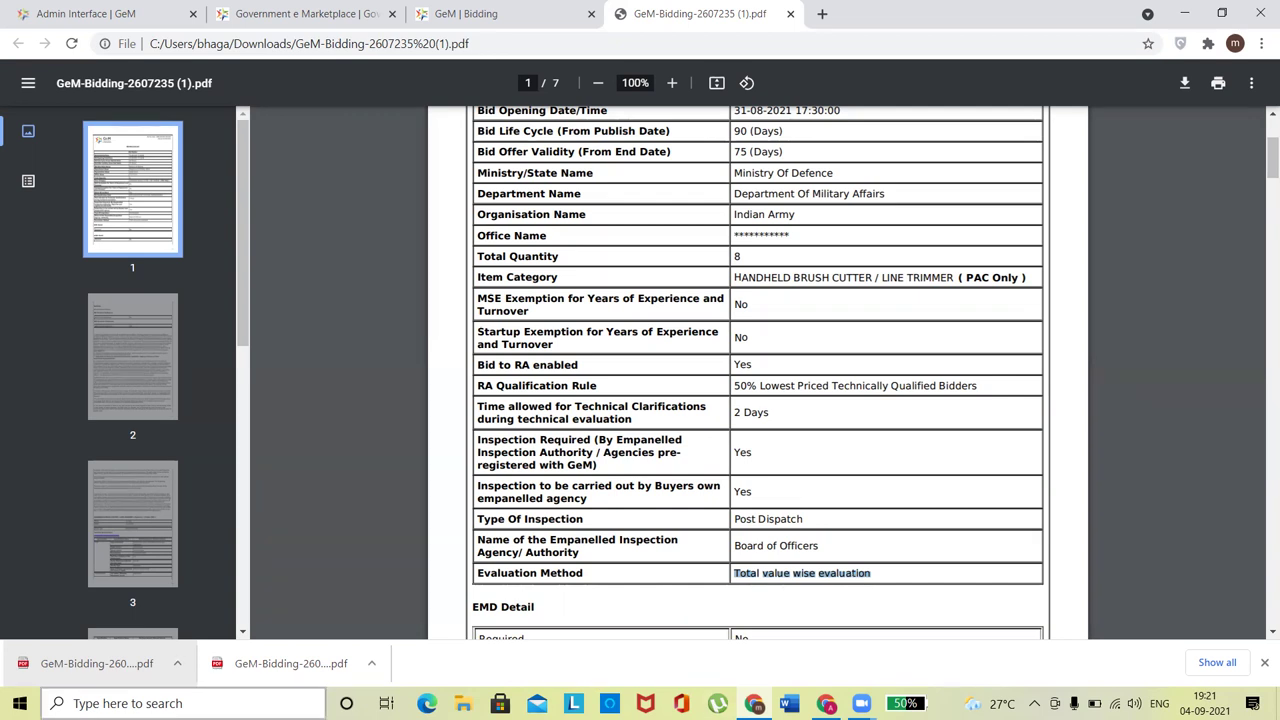
Step: Open Excel and create a blank workbook
{"action": "key", "text": "super+s"}
{"action": "type", "text": "e"}
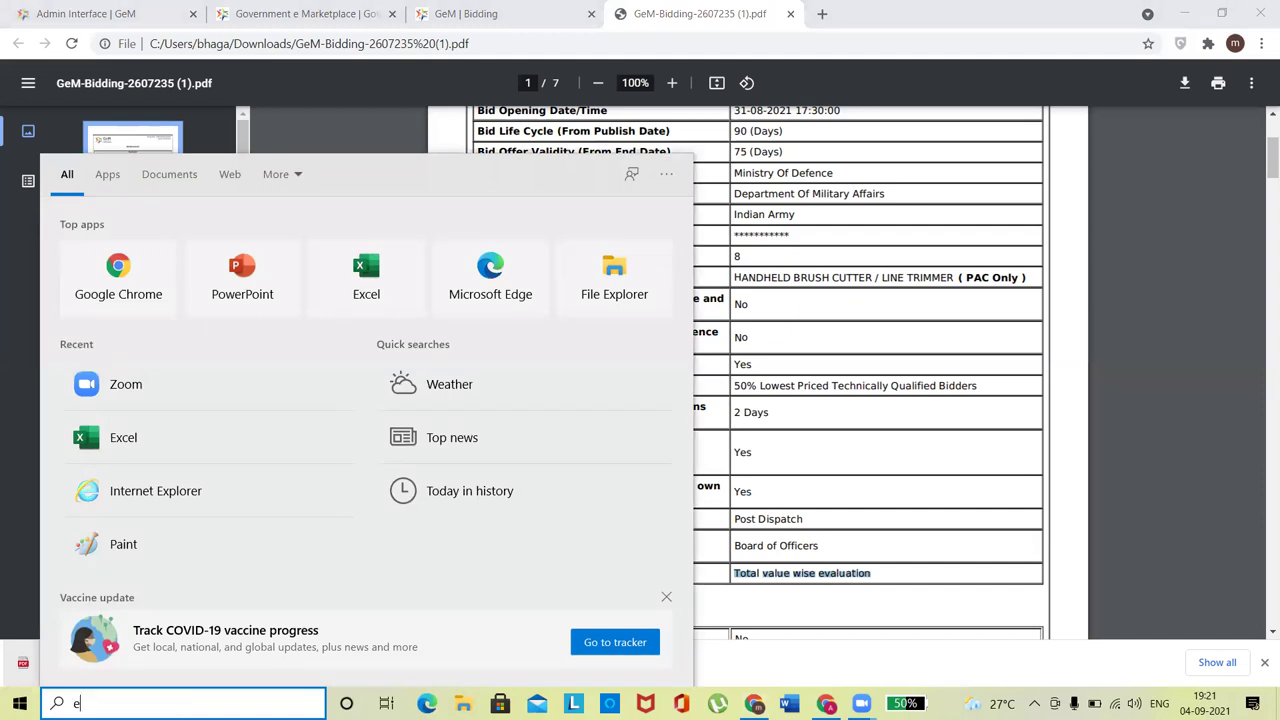
{"action": "type", "text": "xcel"}
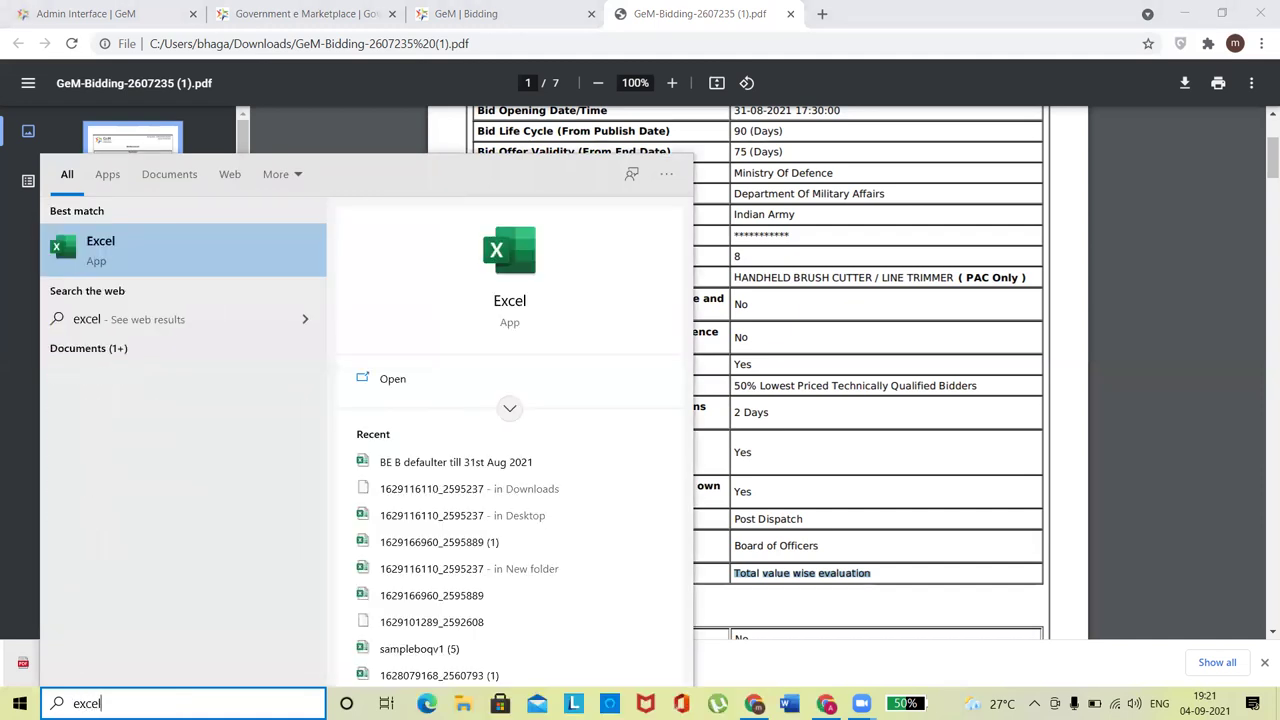
{"action": "left_click", "coordinate": [126, 262]}
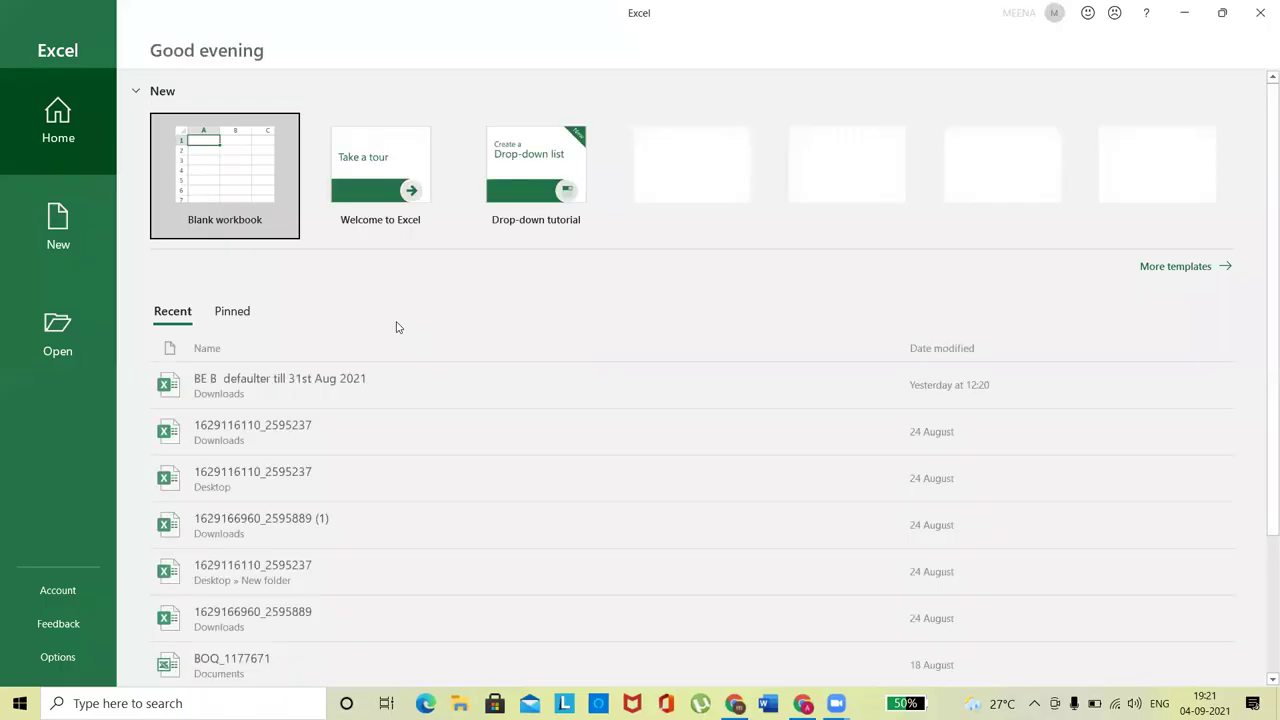
{"action": "left_click", "coordinate": [247, 184]}
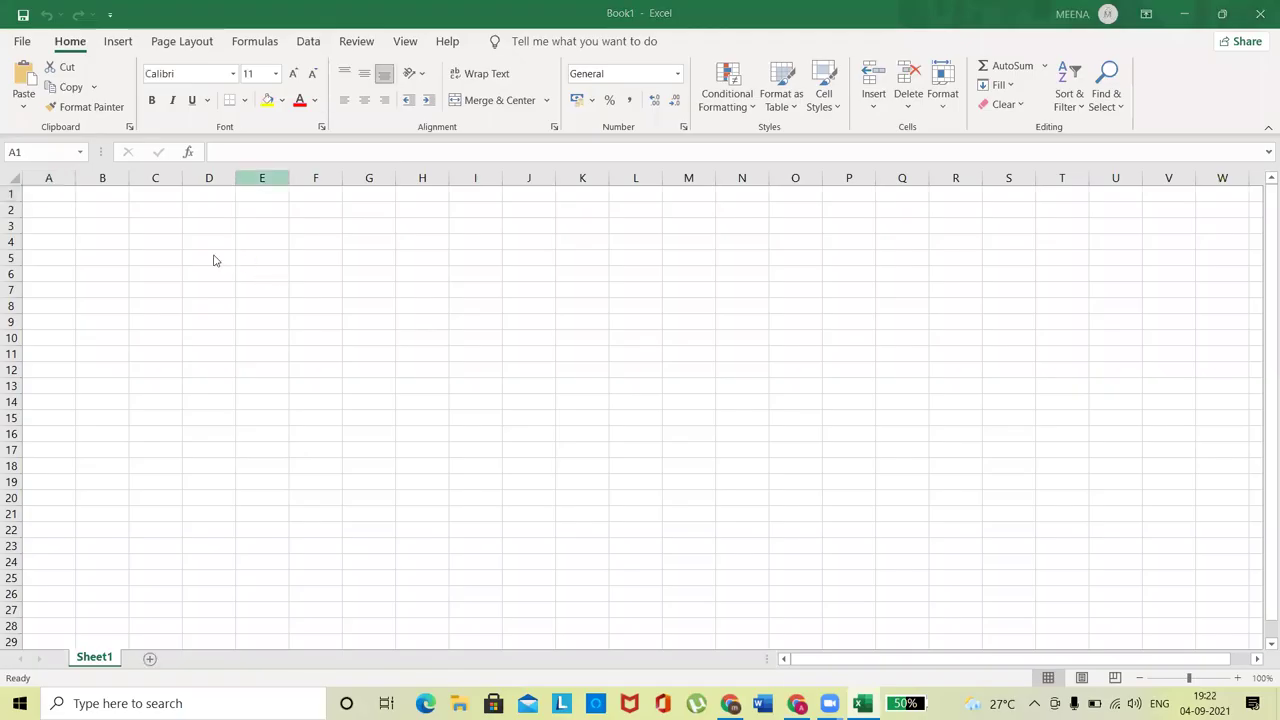
{"action": "left_click", "coordinate": [241, 178]}
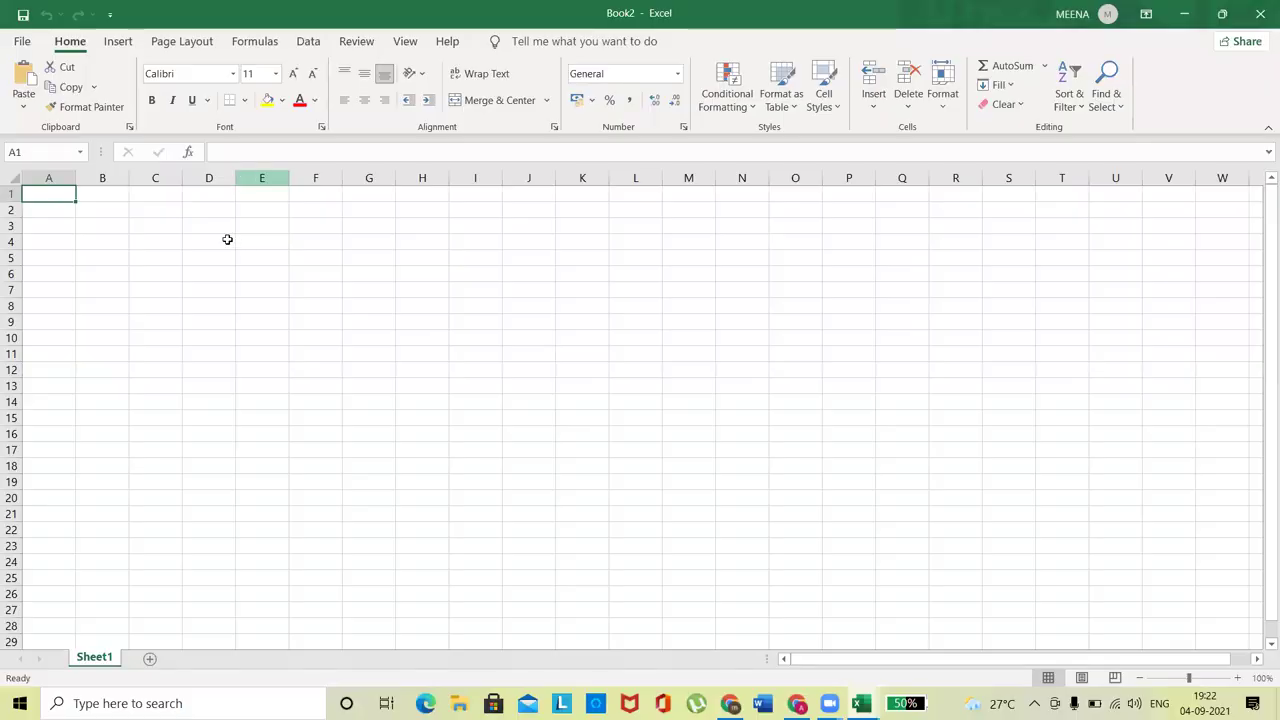
Step: Enter the row labels A, B and C in cells D4 to D6
{"action": "left_click", "coordinate": [207, 250]}
{"action": "type", "text": "A"}
{"action": "key", "text": "Return"}
{"action": "type", "text": "B"}
{"action": "key", "text": "Return"}
{"action": "type", "text": "C"}
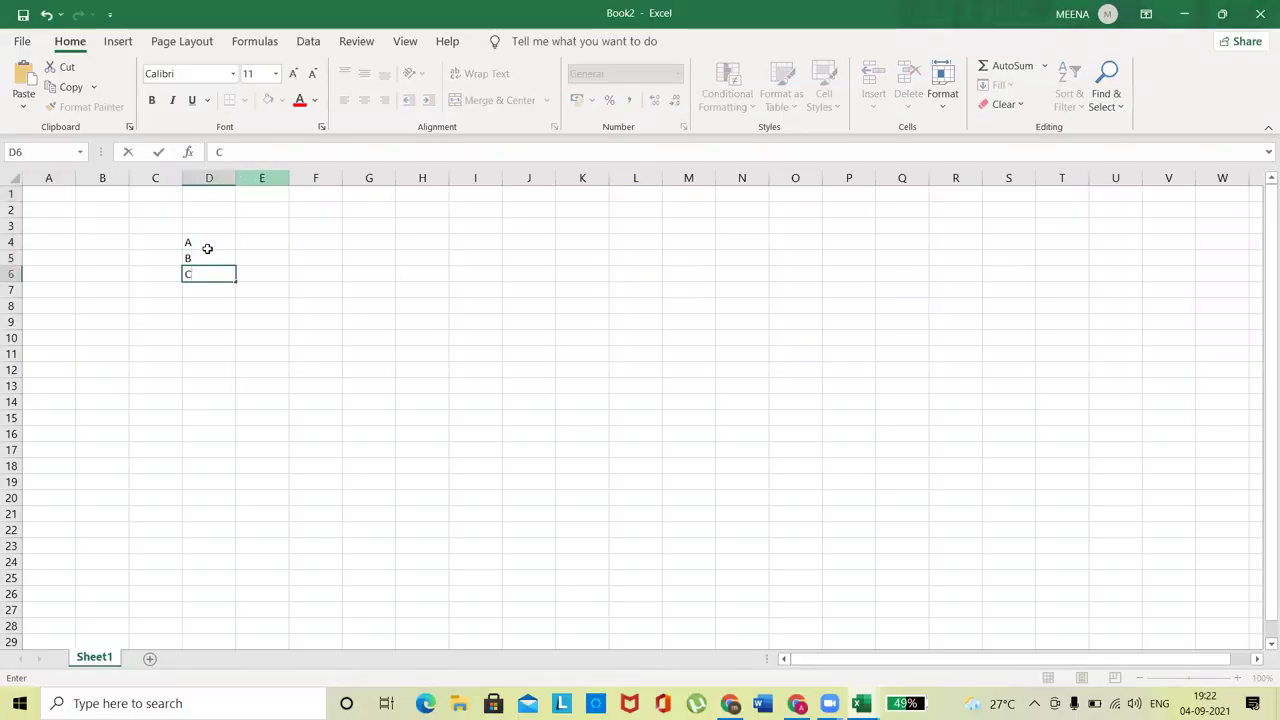
Step: Enter the column headings Pencil, Pen and Eraser in cells E3 to G3
{"action": "key", "text": "Up"}
{"action": "key", "text": "Up"}
{"action": "key", "text": "Up"}
{"action": "key", "text": "Right"}
{"action": "type", "text": "Pencil"}
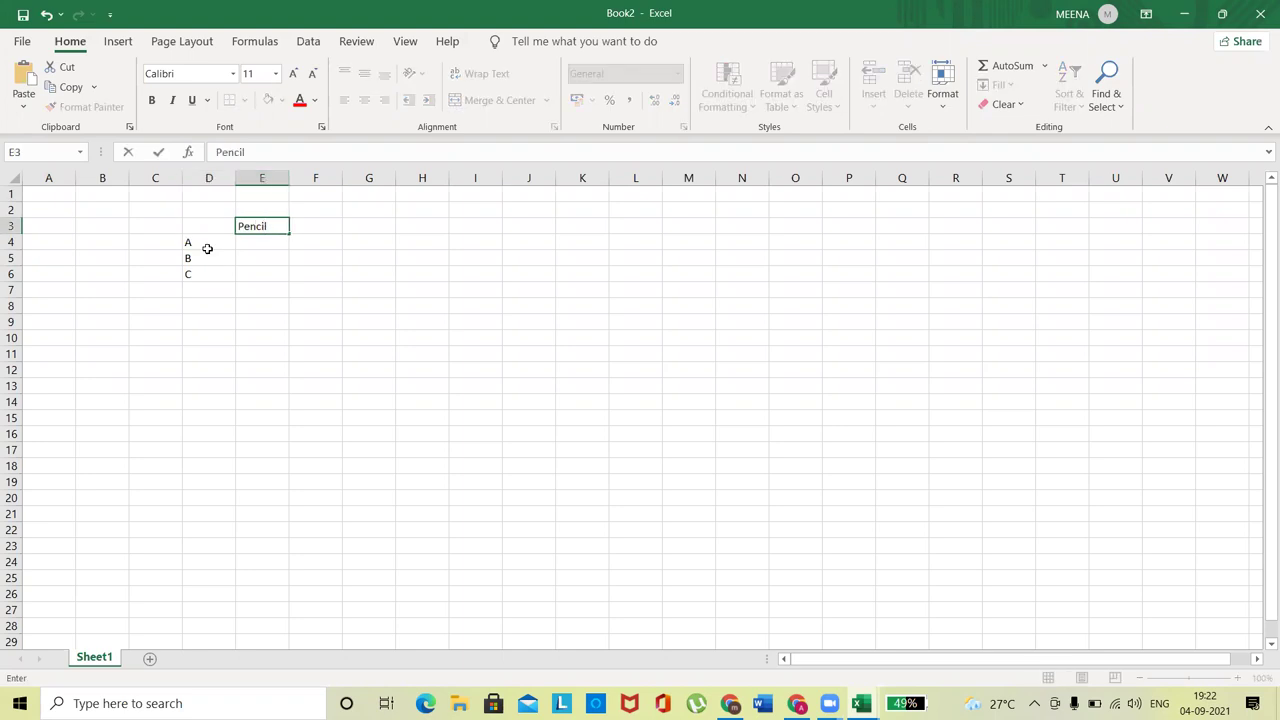
{"action": "key", "text": "Right"}
{"action": "type", "text": "Pen"}
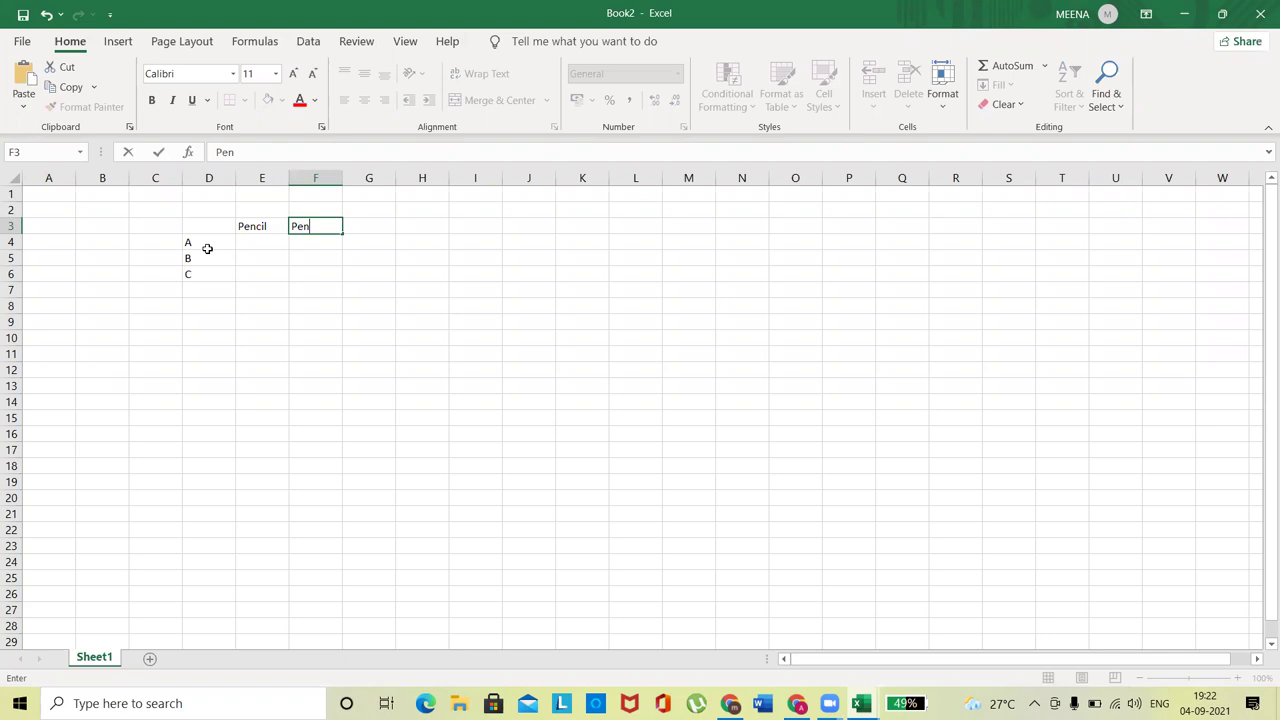
{"action": "key", "text": "Right"}
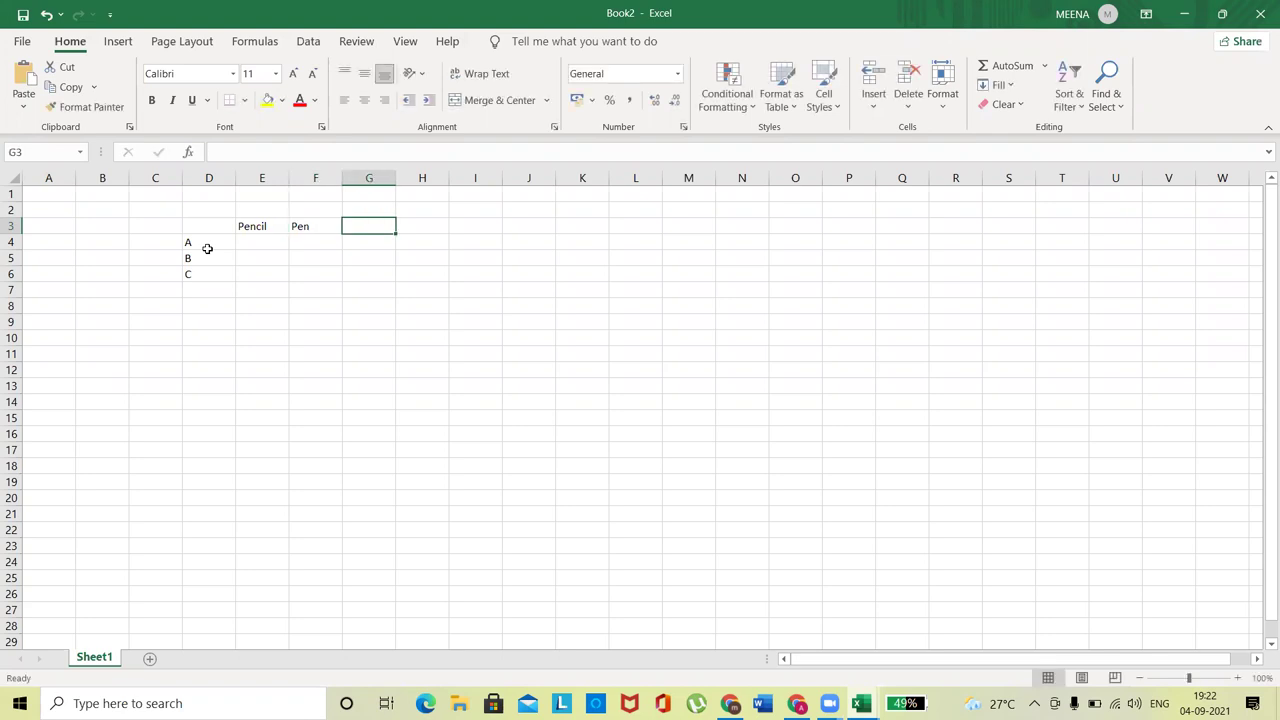
{"action": "type", "text": "Whi"}
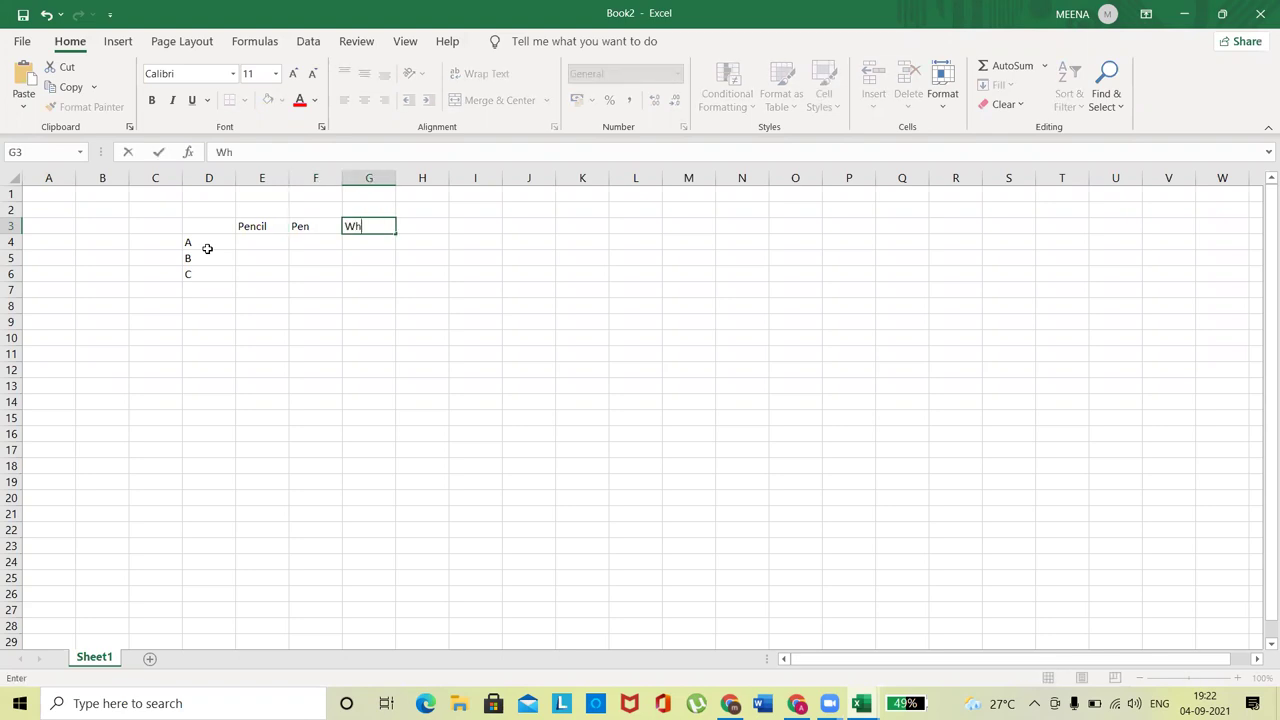
{"action": "key", "text": "BackSpace"}
{"action": "key", "text": "BackSpace"}
{"action": "type", "text": "Eraser"}
{"action": "key", "text": "Return"}
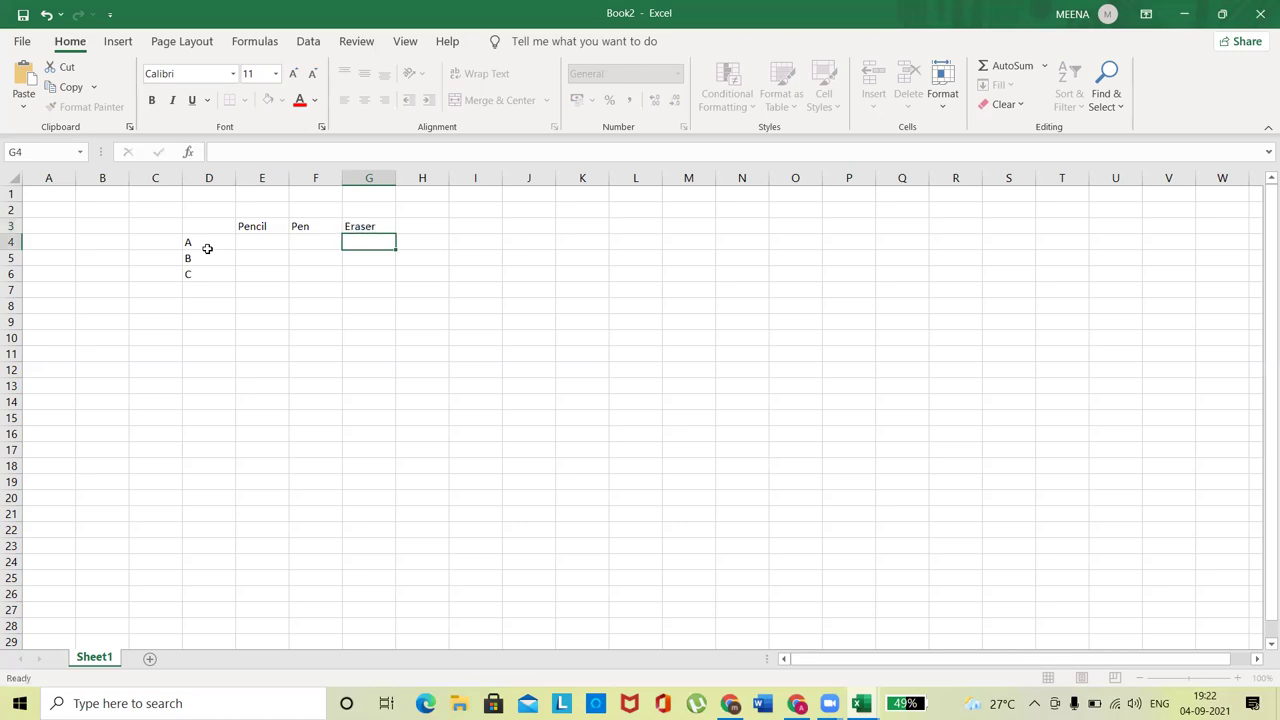
Step: Enter 500000 in cell E4 as the Pencil value for row A
{"action": "key", "text": "Left"}
{"action": "key", "text": "Left"}
{"action": "key", "text": "Up"}
{"action": "key", "text": "Up"}
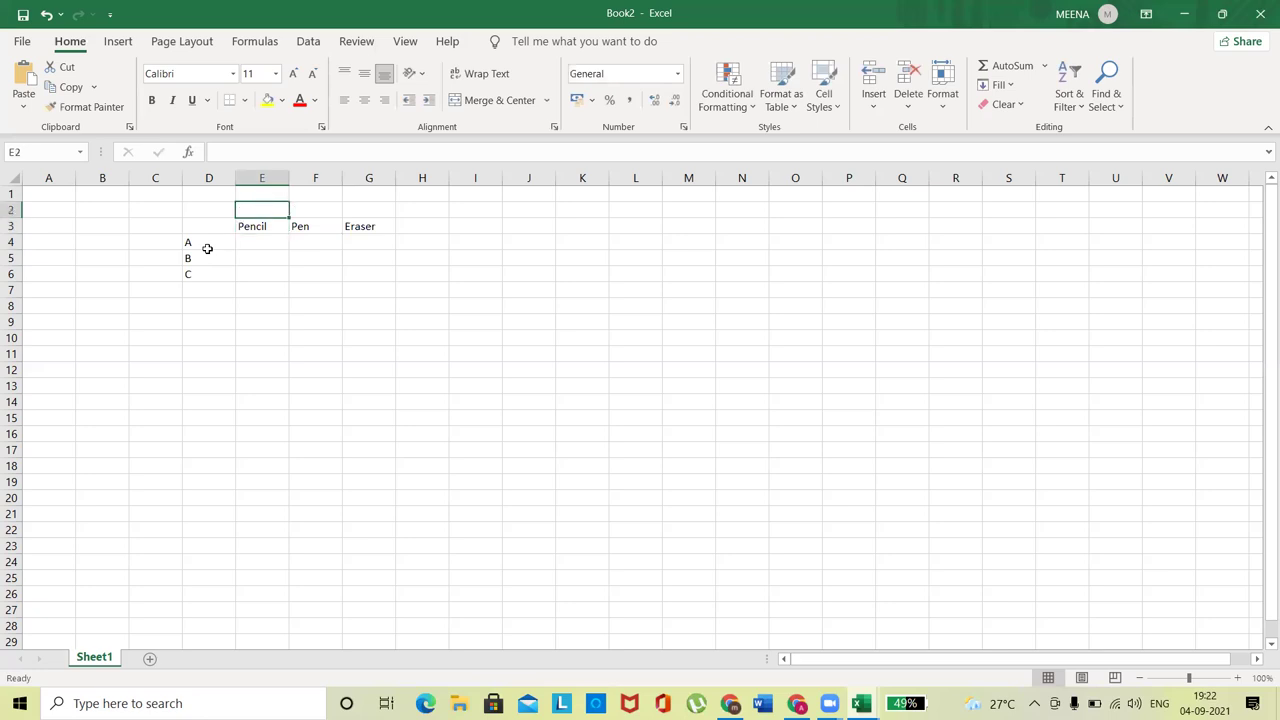
{"action": "key", "text": "Down"}
{"action": "key", "text": "Down"}
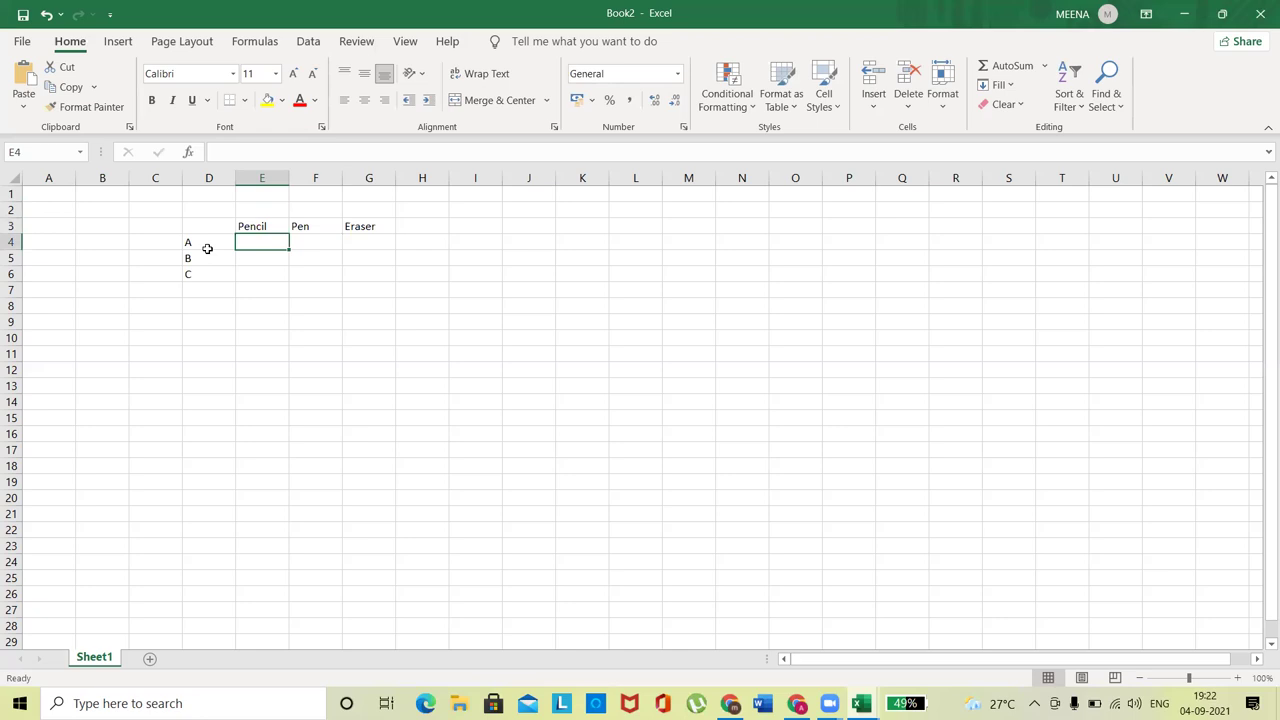
{"action": "type", "text": "50000"}
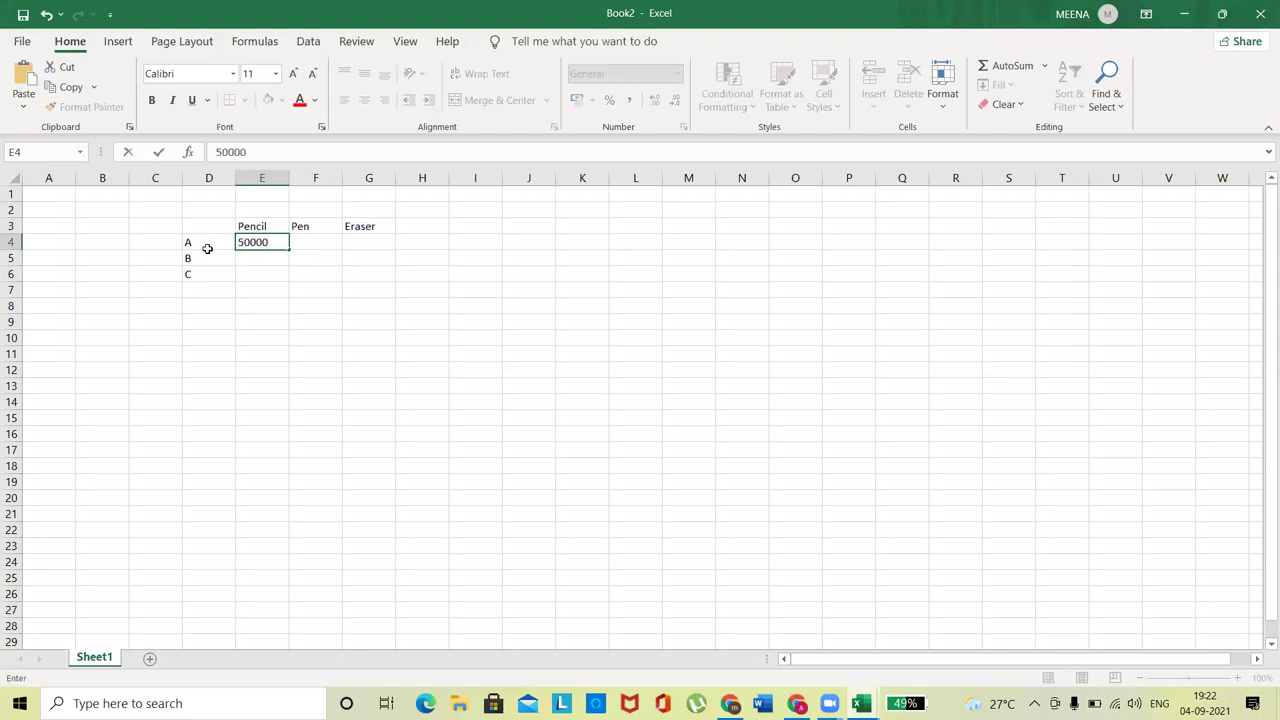
{"action": "type", "text": "0"}
{"action": "key", "text": "Return"}
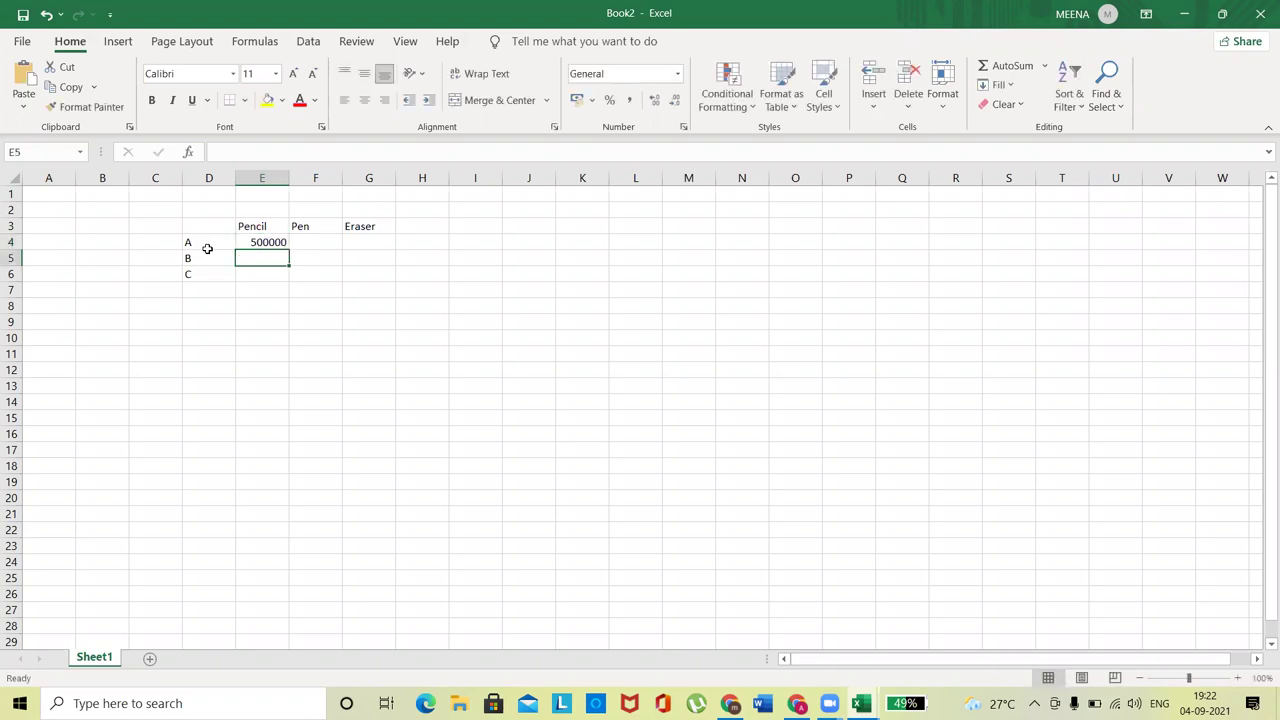
Step: Replace the Pencil value for row A in cell E4 with 100
{"action": "left_click_drag", "start_coordinate": [290, 177], "coordinate": [333, 177]}
{"action": "left_click", "coordinate": [303, 238]}
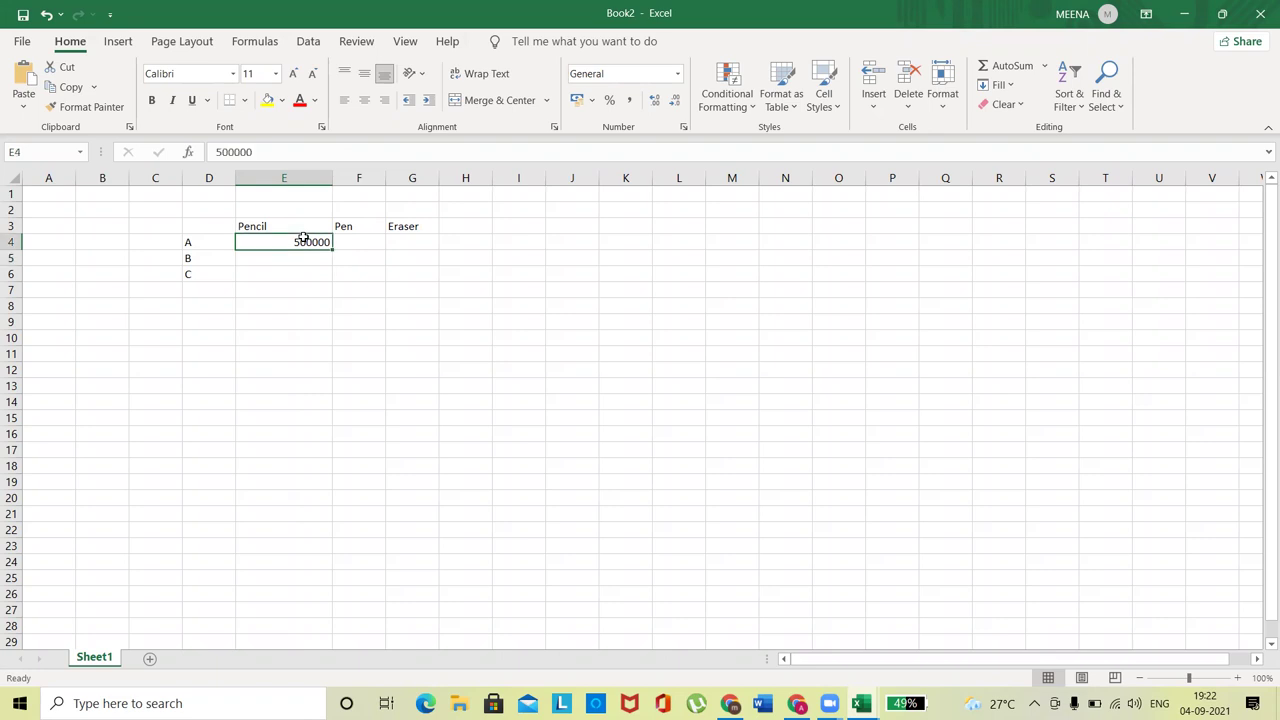
{"action": "type", "text": "100"}
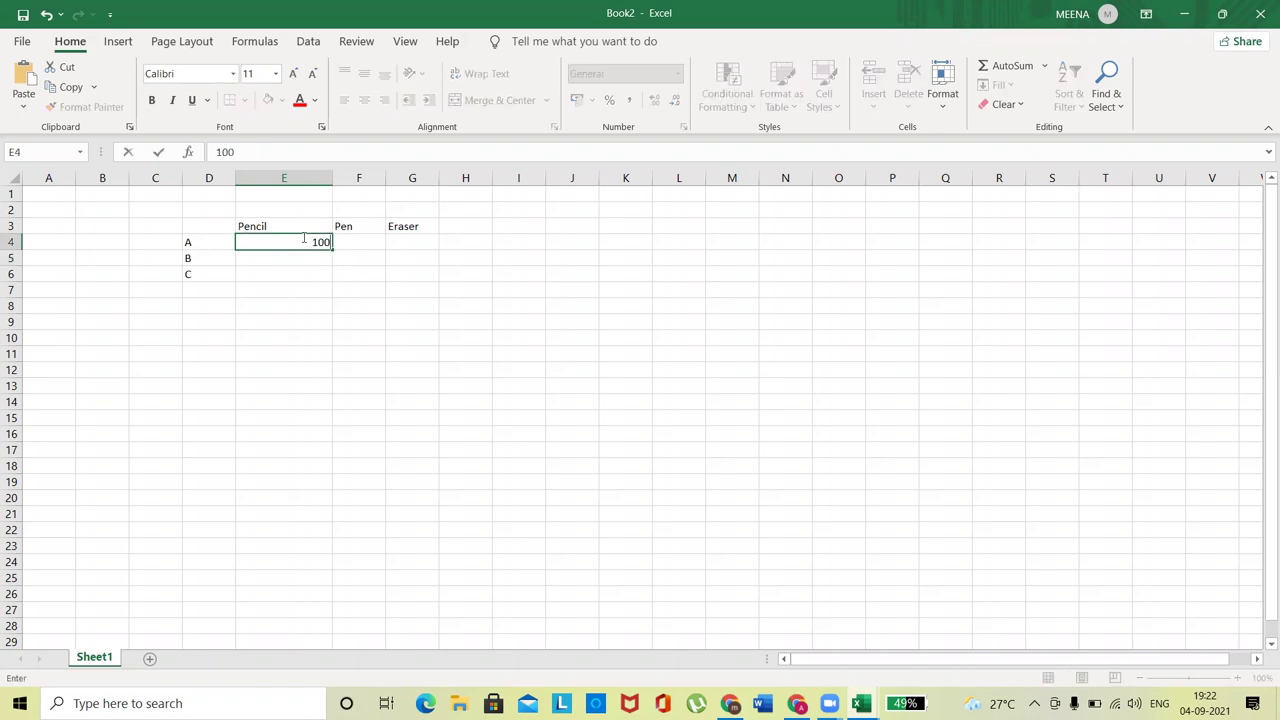
{"action": "key", "text": "Return"}
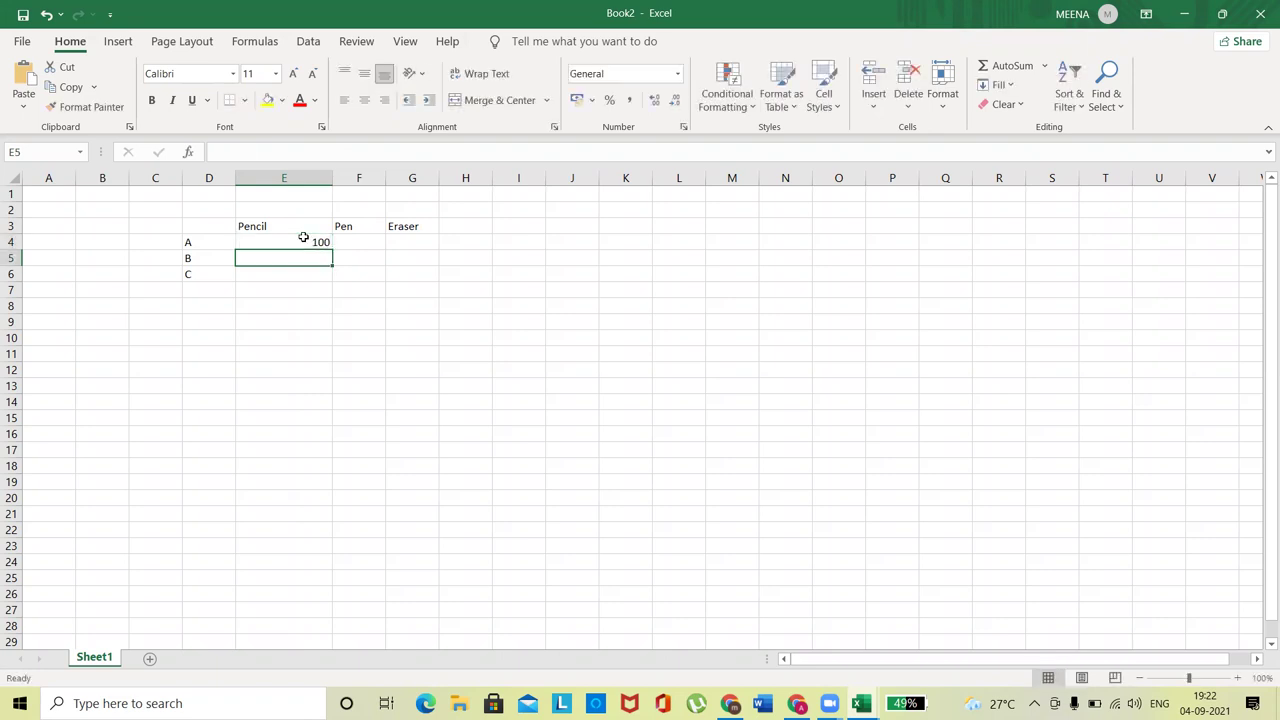
Step: Narrow column E and enter 95 and 101 in cells E5 and E6 as the Pencil values for rows B and C
{"action": "double_click", "coordinate": [331, 178]}
{"action": "mouse_move", "coordinate": [271, 177]}
{"action": "left_mouse_down"}
{"action": "mouse_move", "coordinate": [331, 176]}
{"action": "mouse_move", "coordinate": [294, 177]}
{"action": "left_mouse_up"}
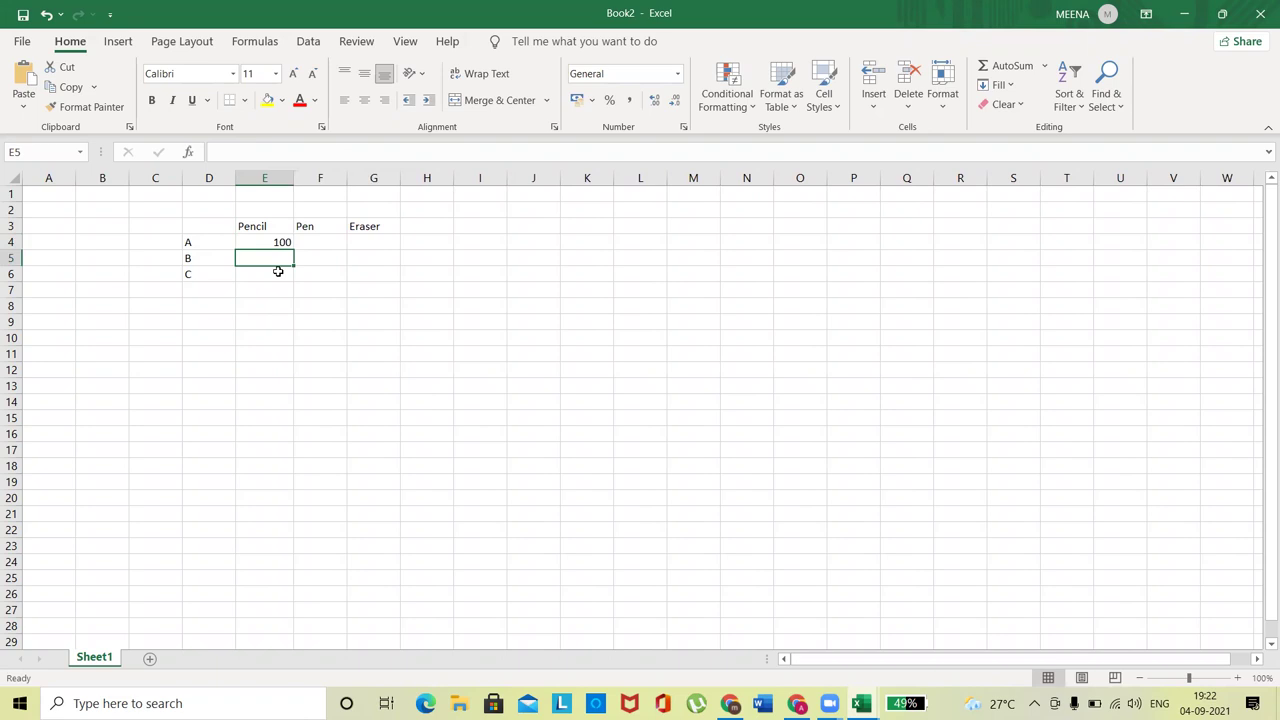
{"action": "type", "text": "95"}
{"action": "key", "text": "Return"}
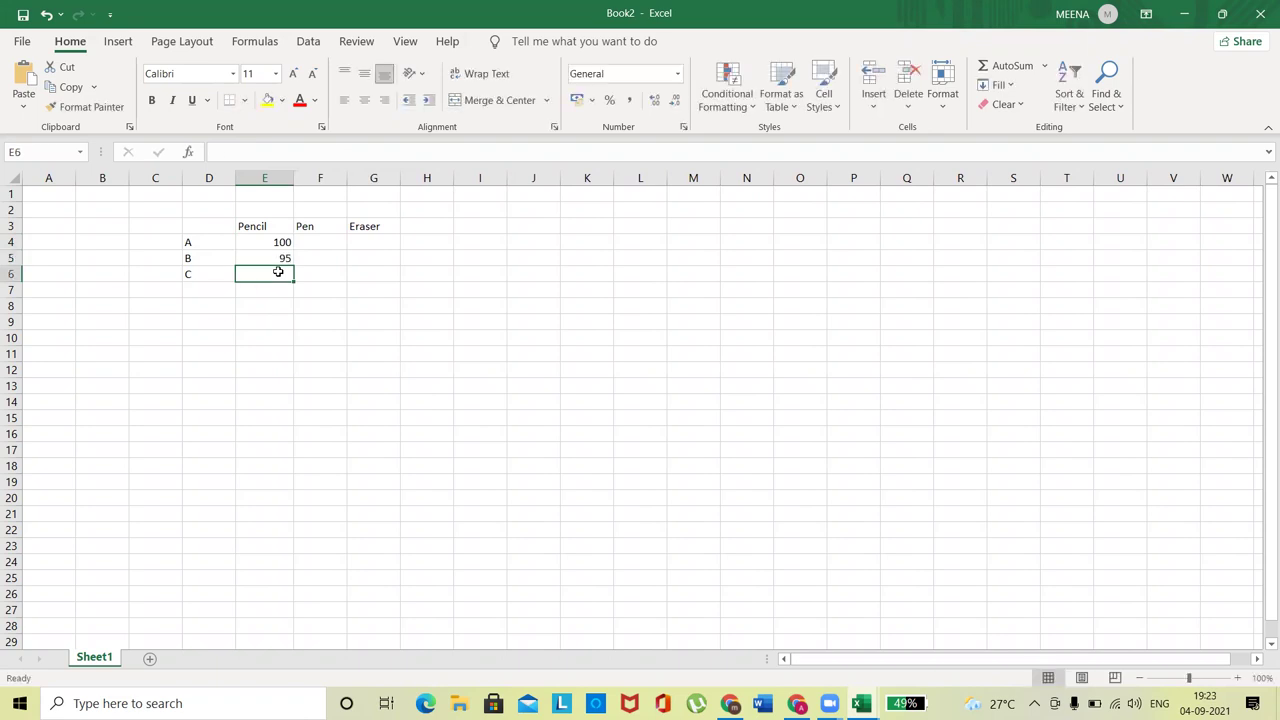
{"action": "type", "text": "101"}
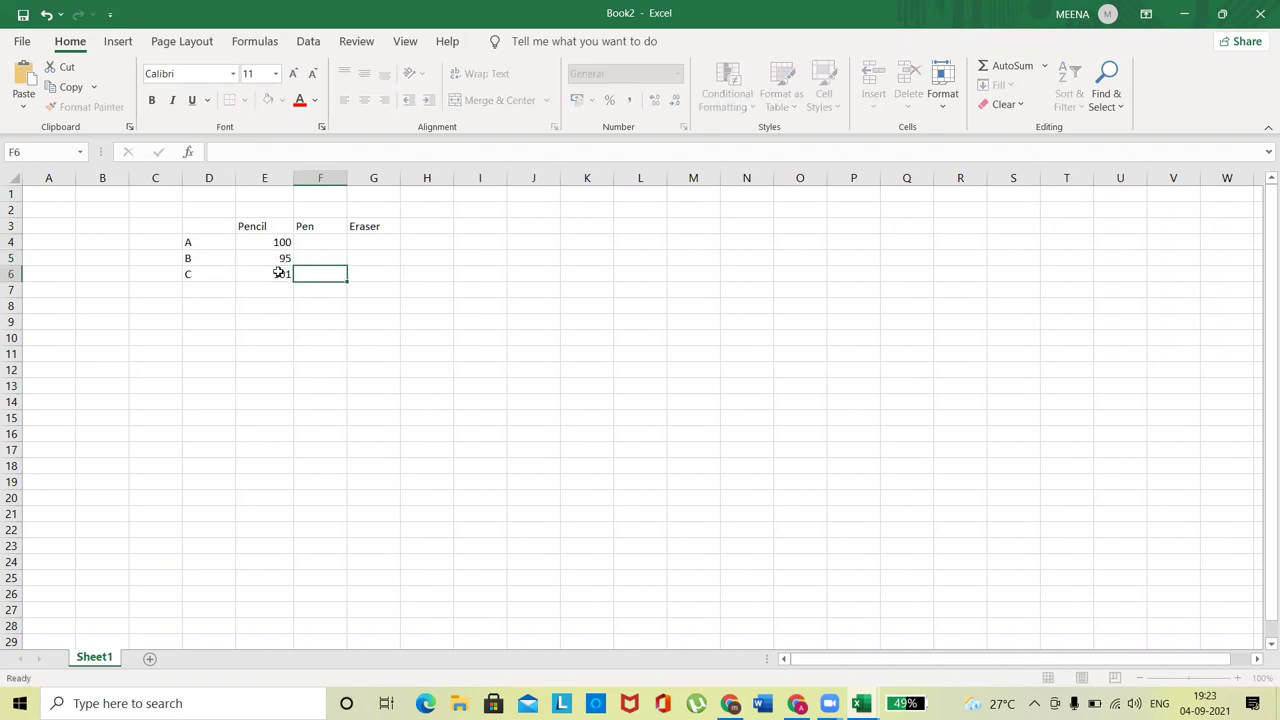
{"action": "key", "text": "Tab"}
Step: Enter the Pen values 85, 92 and 86 in cells F4 to F6
{"action": "key", "text": "Up"}
{"action": "key", "text": "Up"}
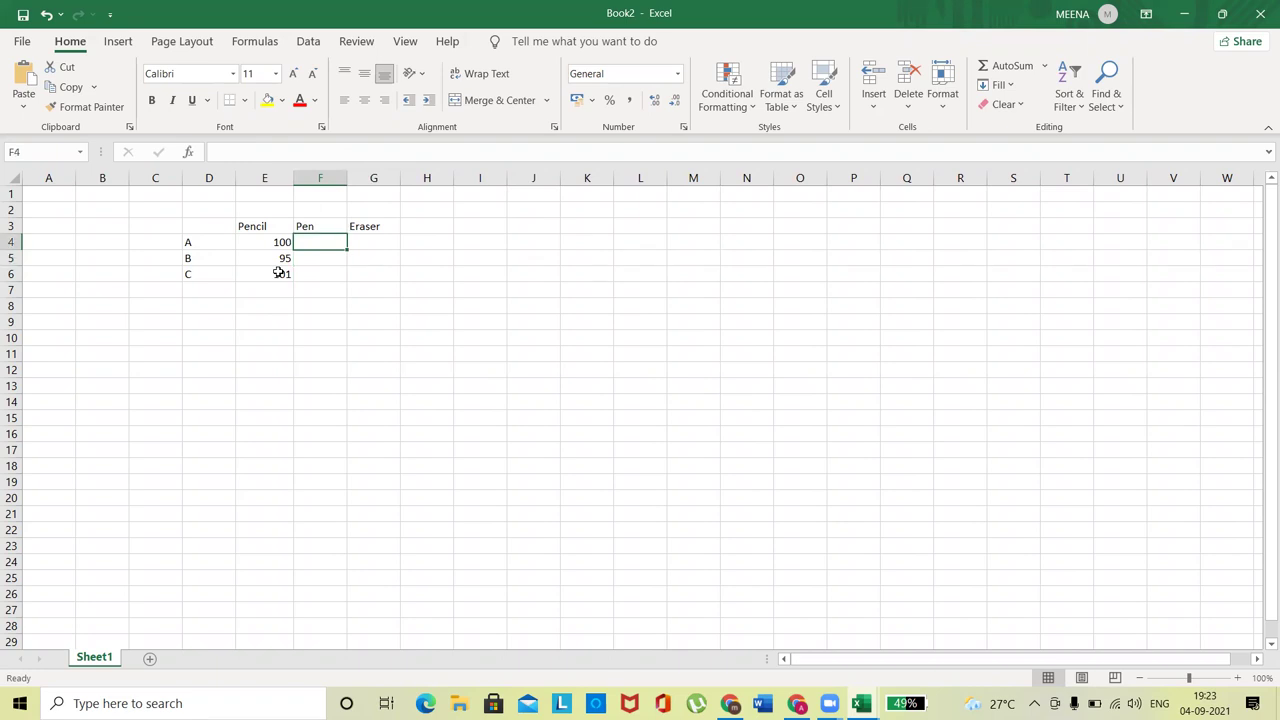
{"action": "type", "text": "85"}
{"action": "key", "text": "Return"}
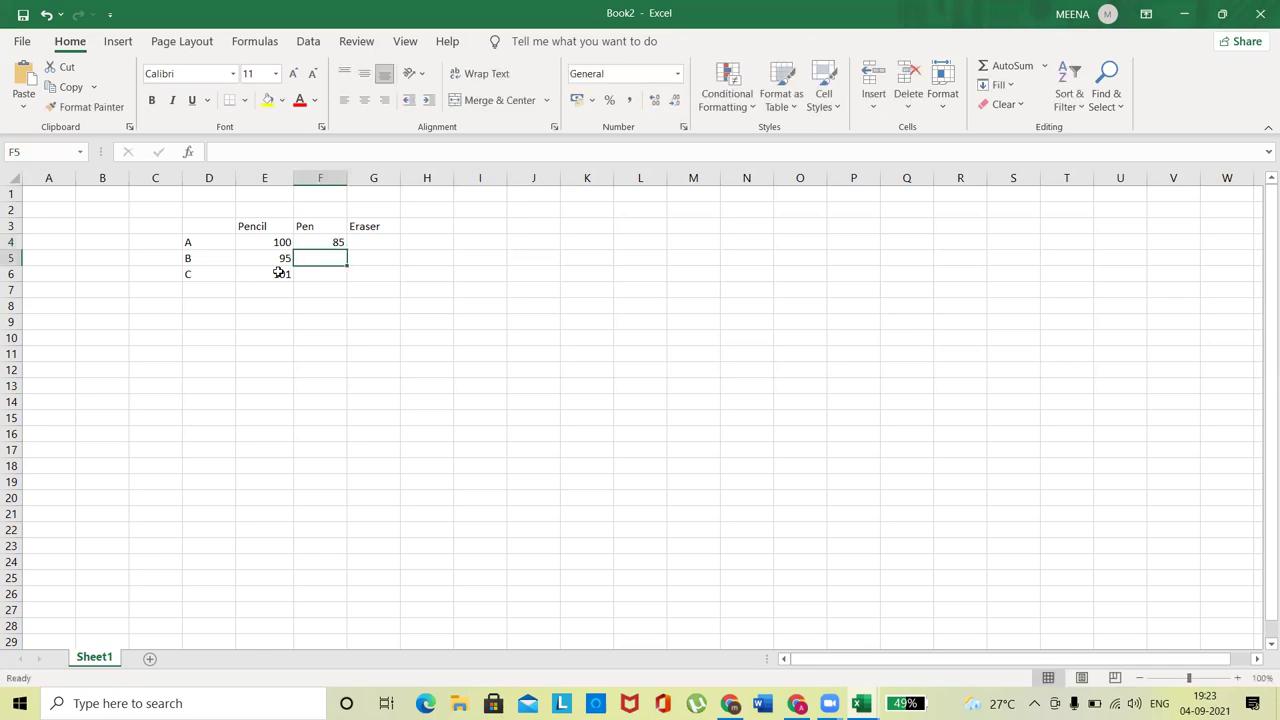
{"action": "type", "text": "92"}
{"action": "key", "text": "Return"}
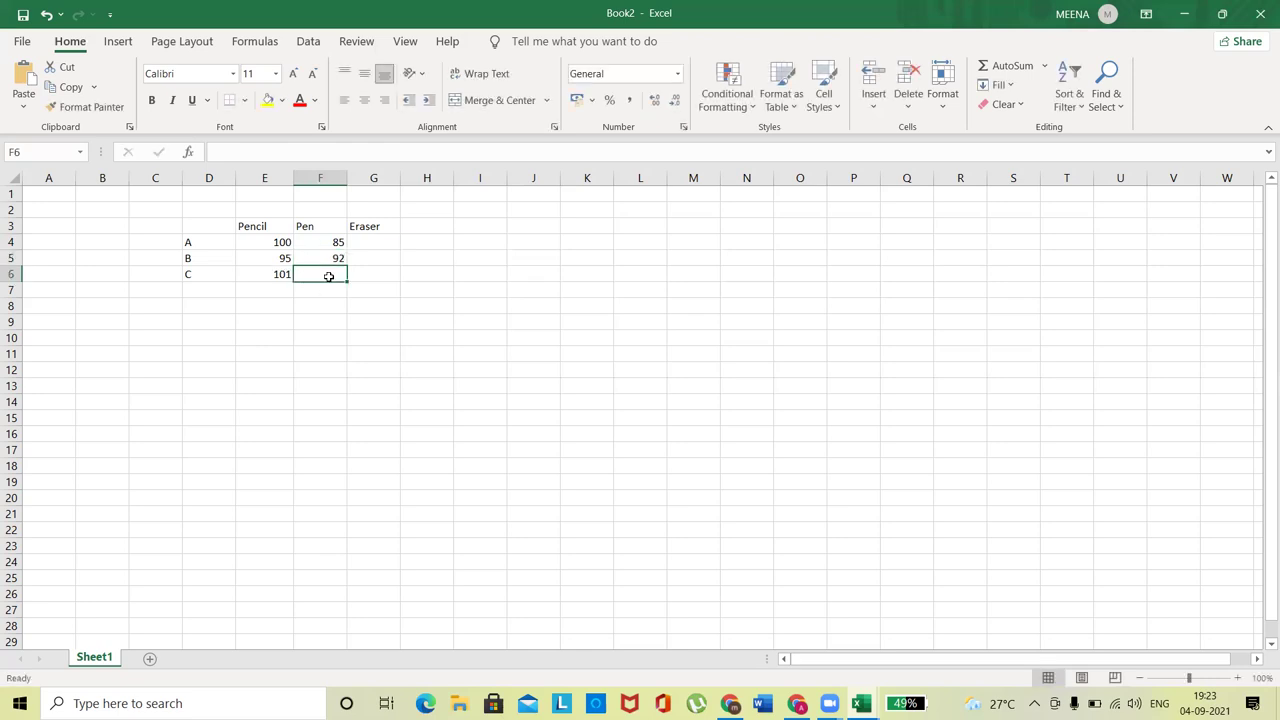
{"action": "type", "text": "97"}
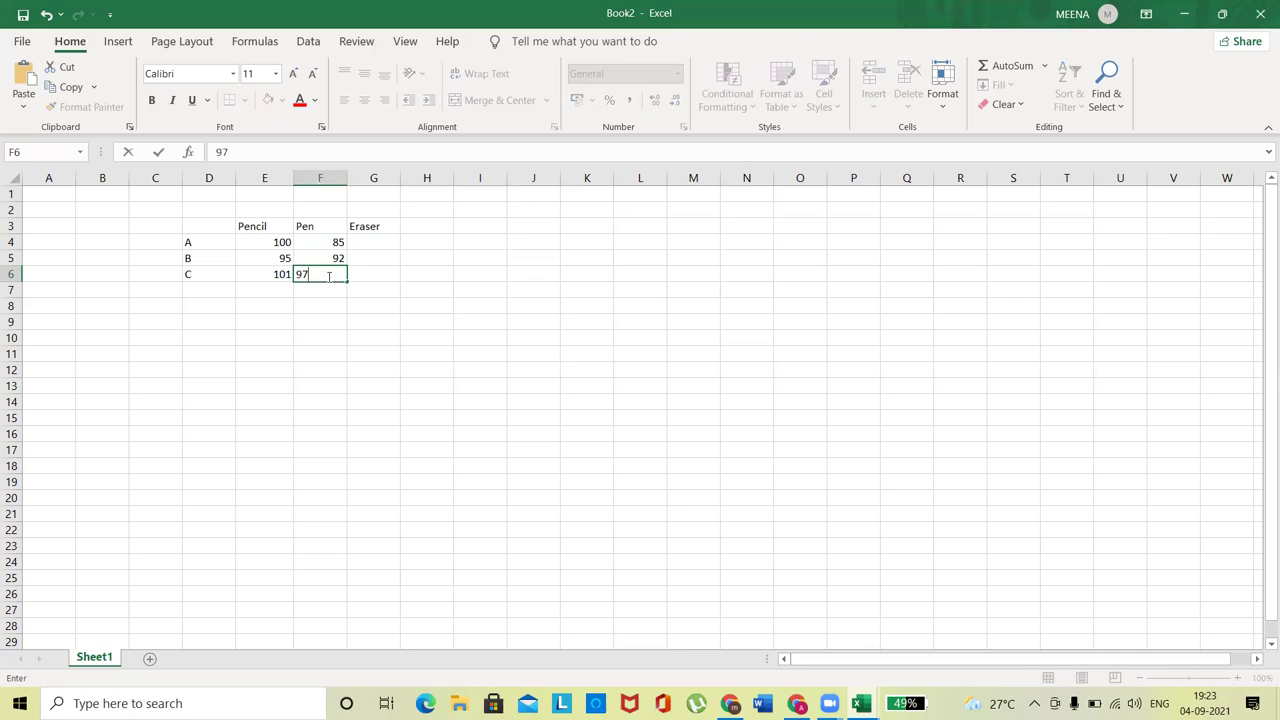
{"action": "key", "text": "BackSpace"}
{"action": "key", "text": "BackSpace"}
{"action": "type", "text": "86"}
{"action": "key", "text": "Up"}
Step: Enter the Eraser values 99, 110 and 78 in cells G4 to G6
{"action": "key", "text": "Up"}
{"action": "key", "text": "Right"}
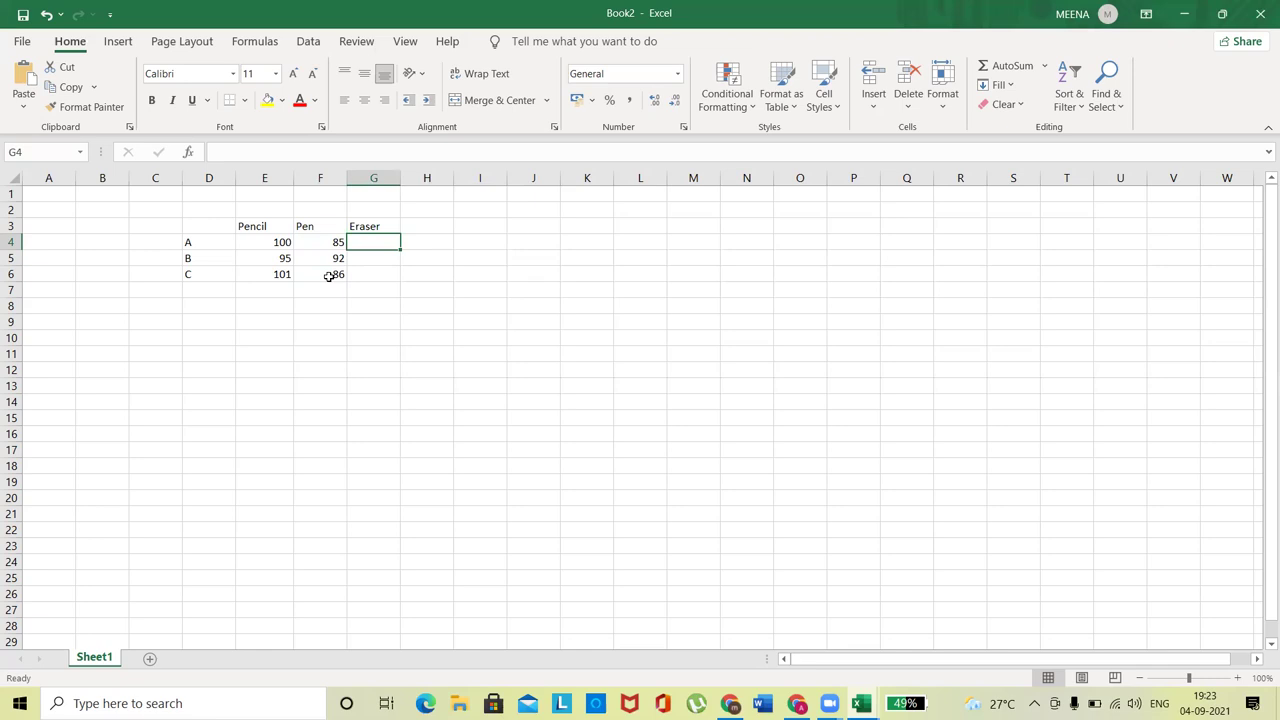
{"action": "type", "text": "1"}
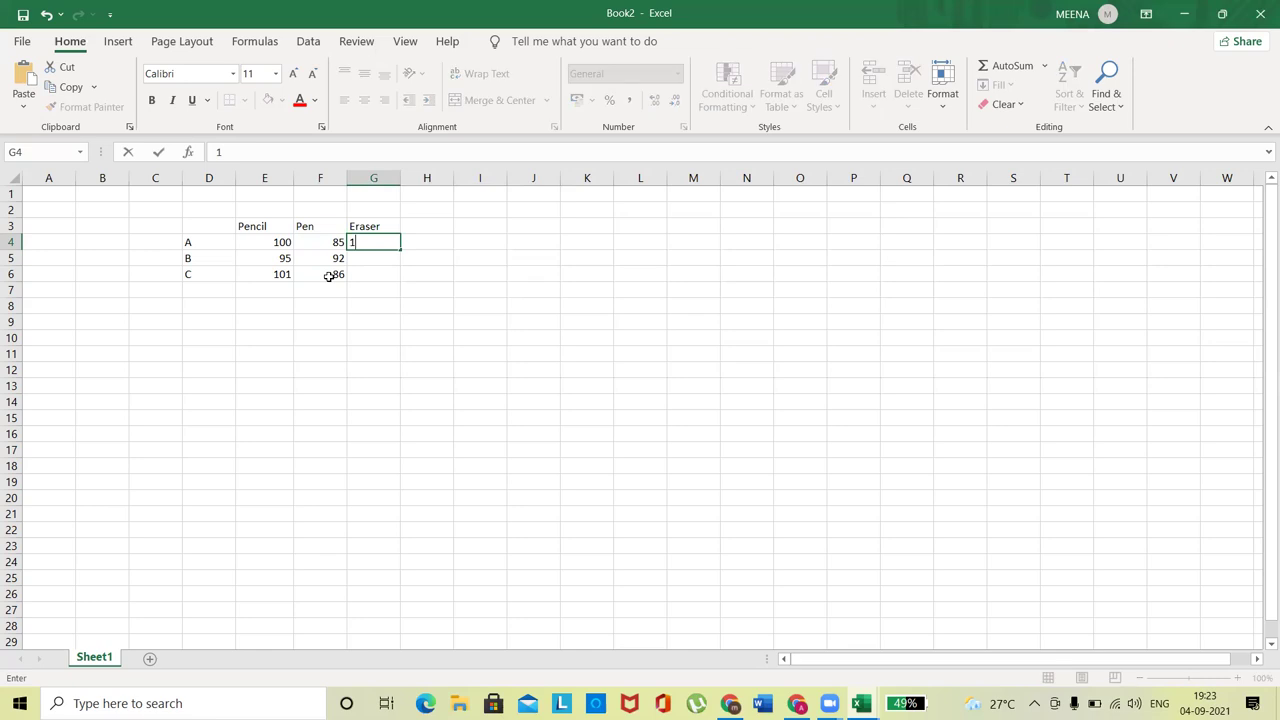
{"action": "type", "text": "01"}
{"action": "key", "text": "BackSpace"}
{"action": "key", "text": "BackSpace"}
{"action": "type", "text": "99"}
{"action": "key", "text": "Return"}
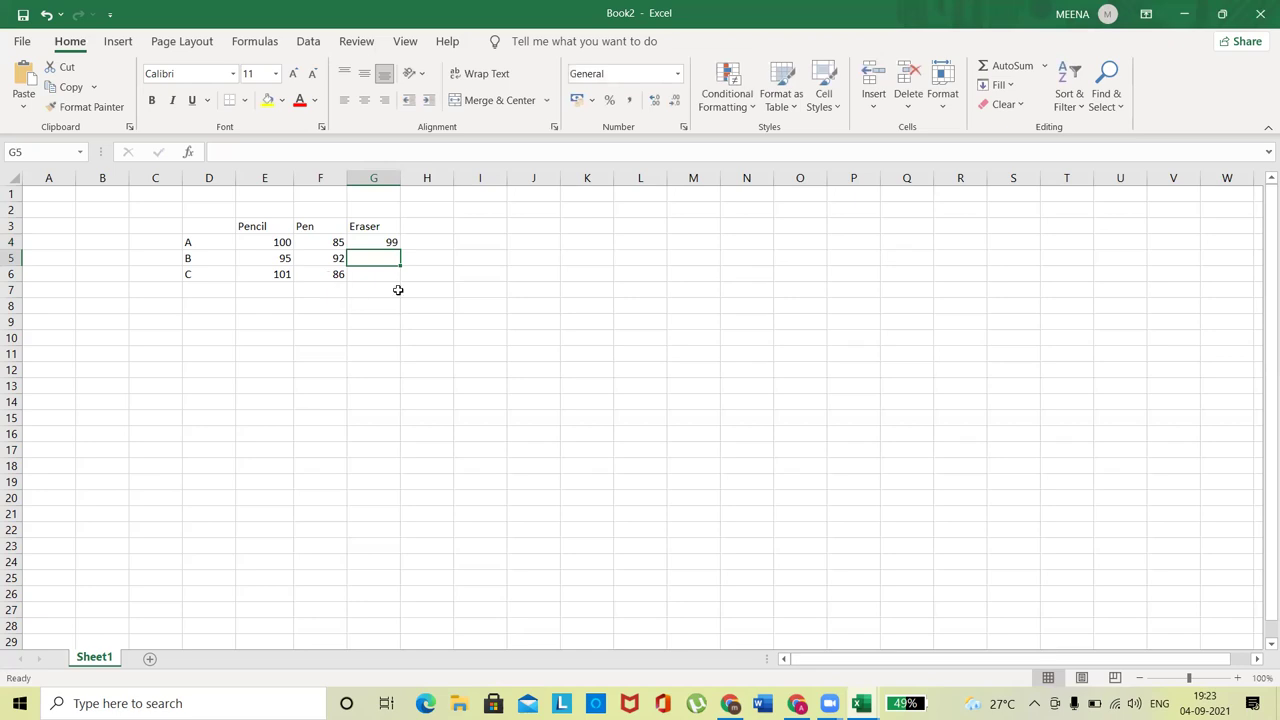
{"action": "type", "text": "110"}
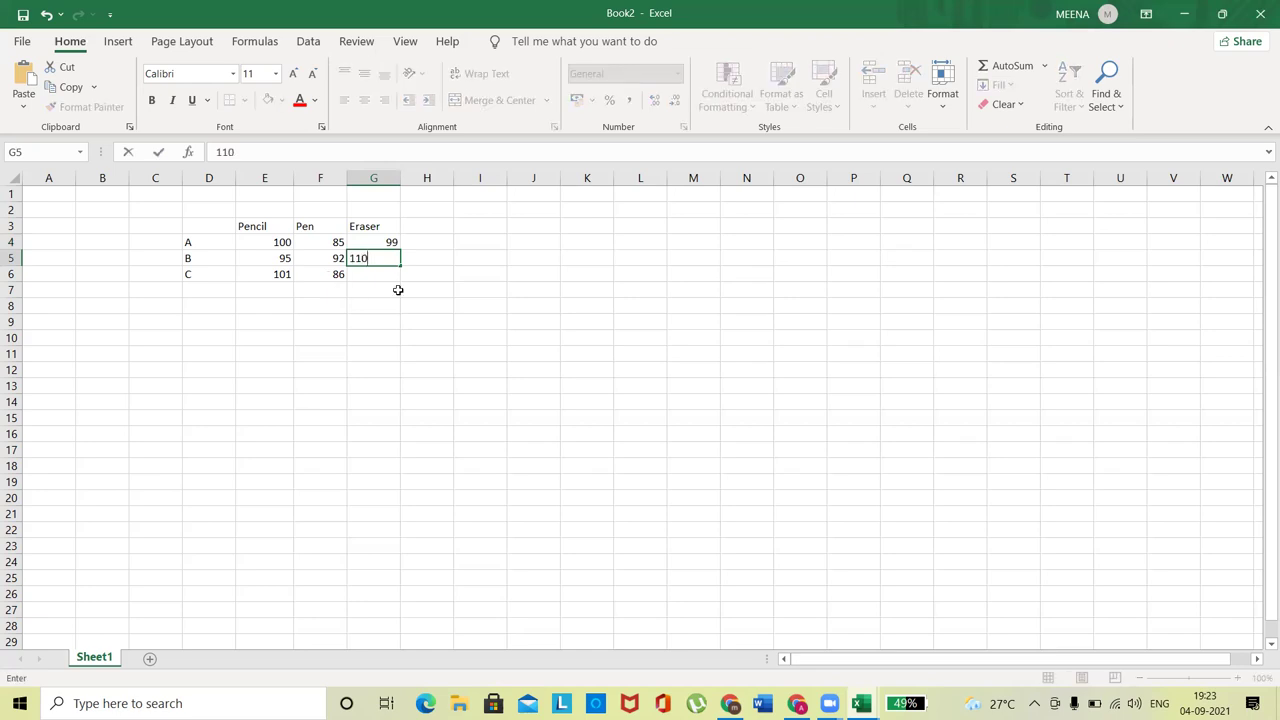
{"action": "key", "text": "Return"}
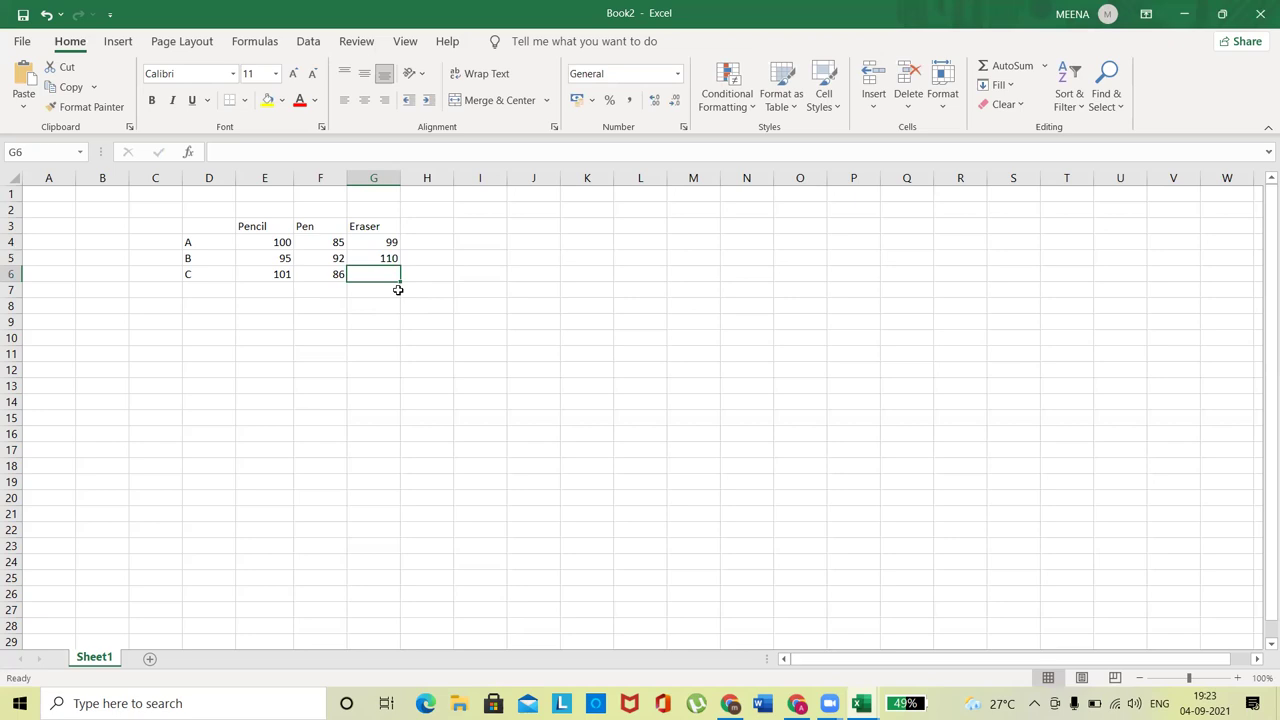
{"action": "type", "text": "78"}
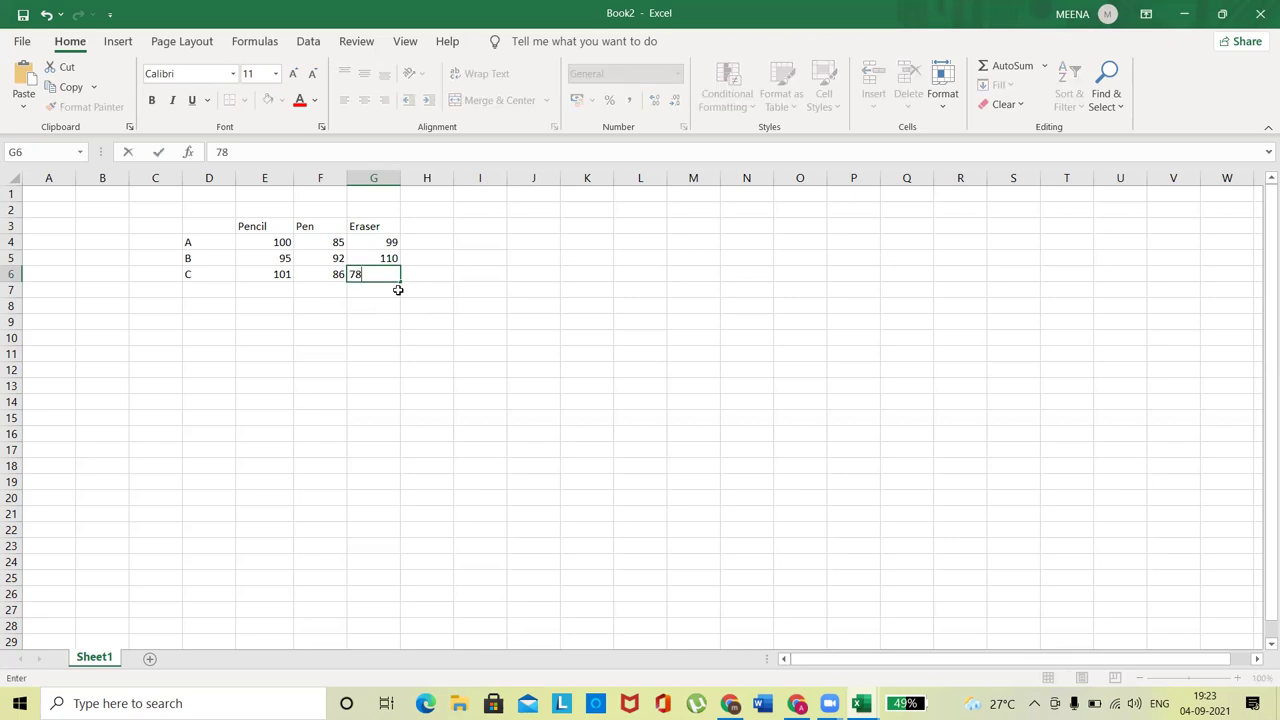
{"action": "key", "text": "Return"}
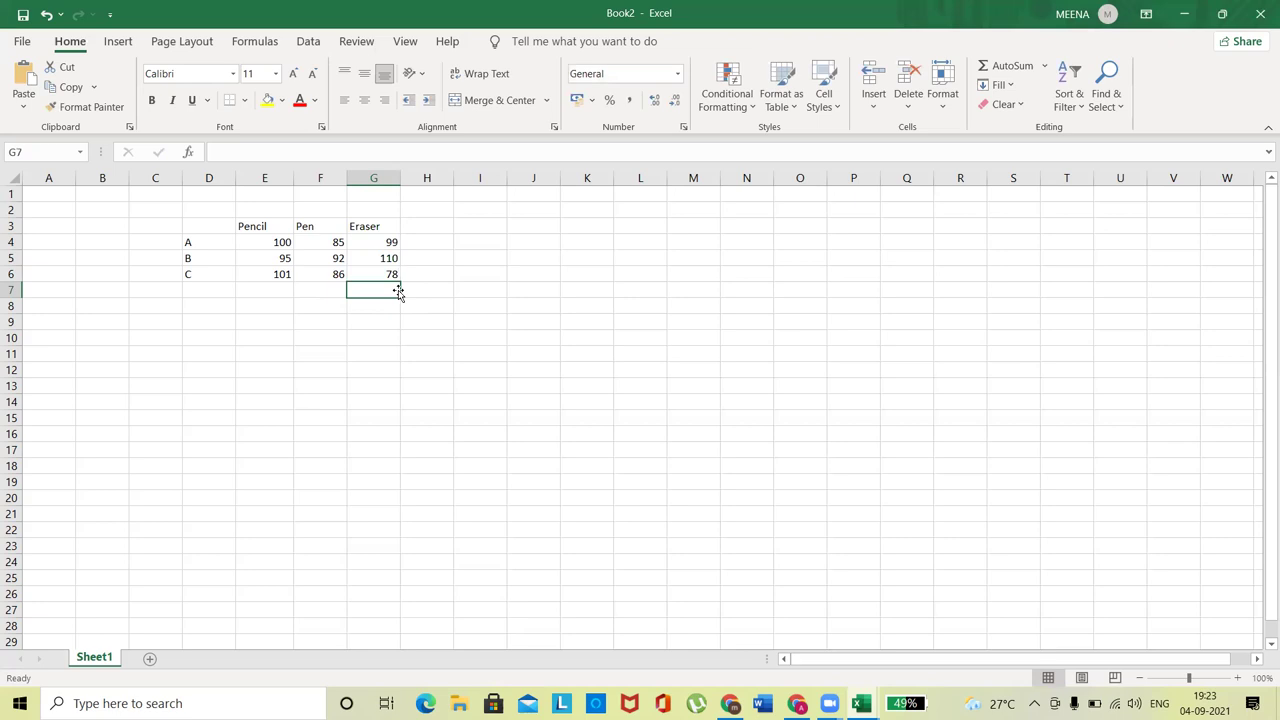
{"action": "left_click", "coordinate": [298, 356]}
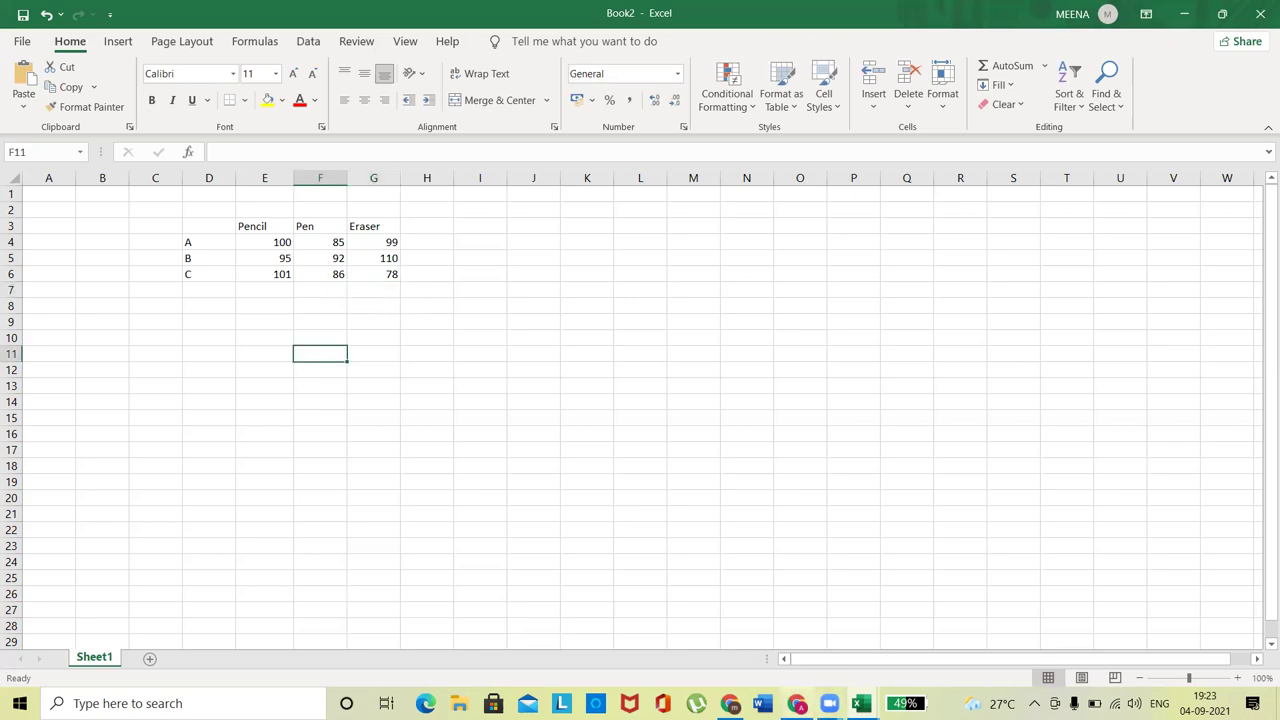
{"action": "left_click", "coordinate": [860, 703]}
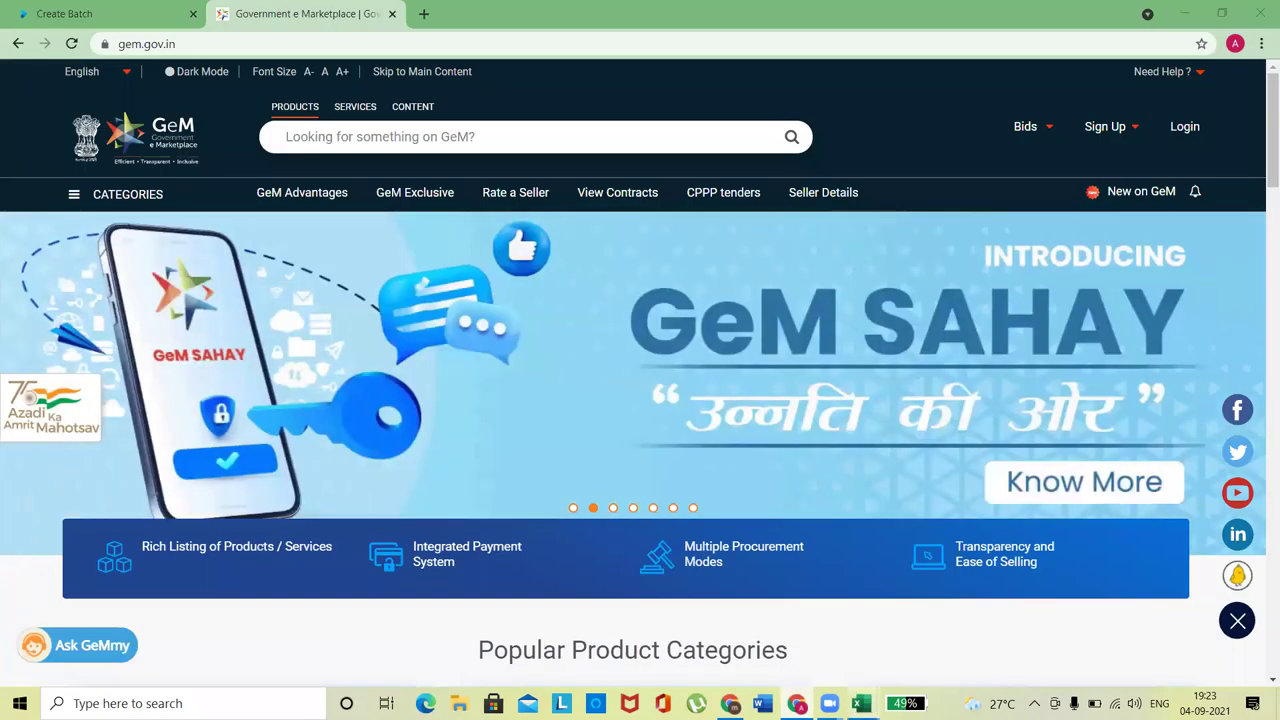
{"action": "mouse_move", "coordinate": [860, 703]}
{"action": "left_click", "coordinate": [894, 631]}
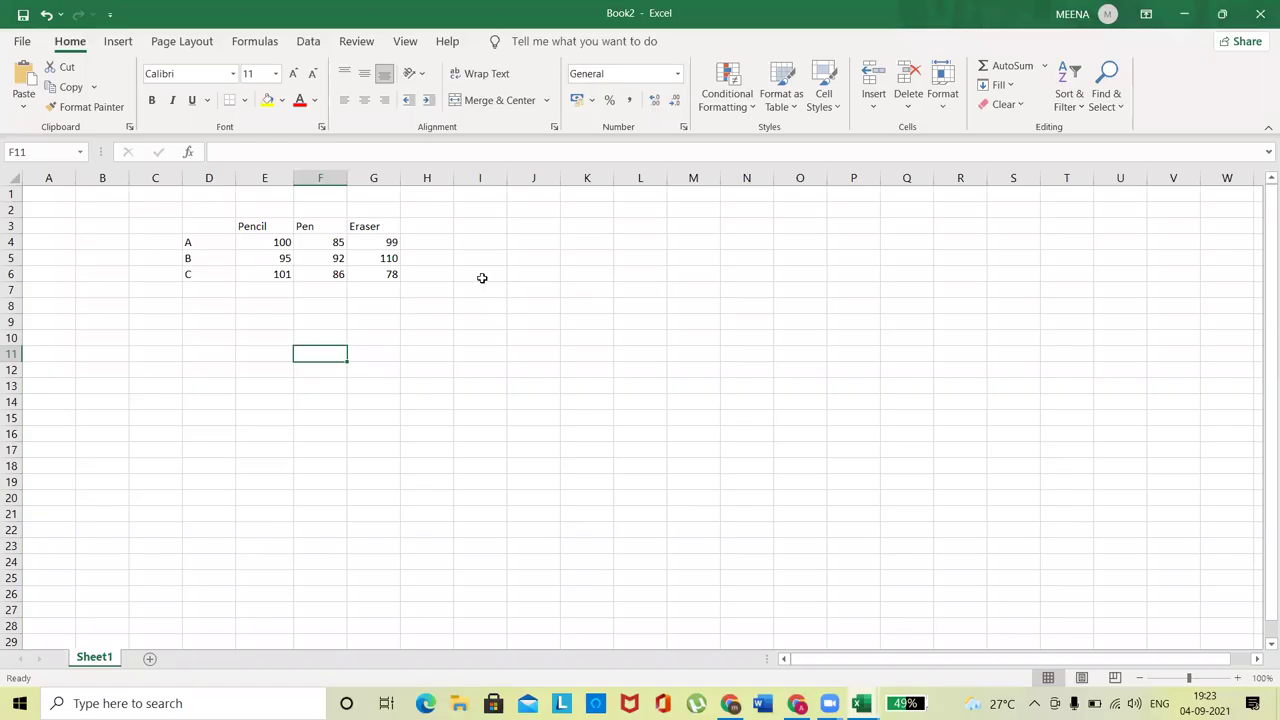
Step: Total row A in cell H4 with a SUM formula over E4:G4
{"action": "left_click", "coordinate": [419, 245]}
{"action": "type", "text": "="}
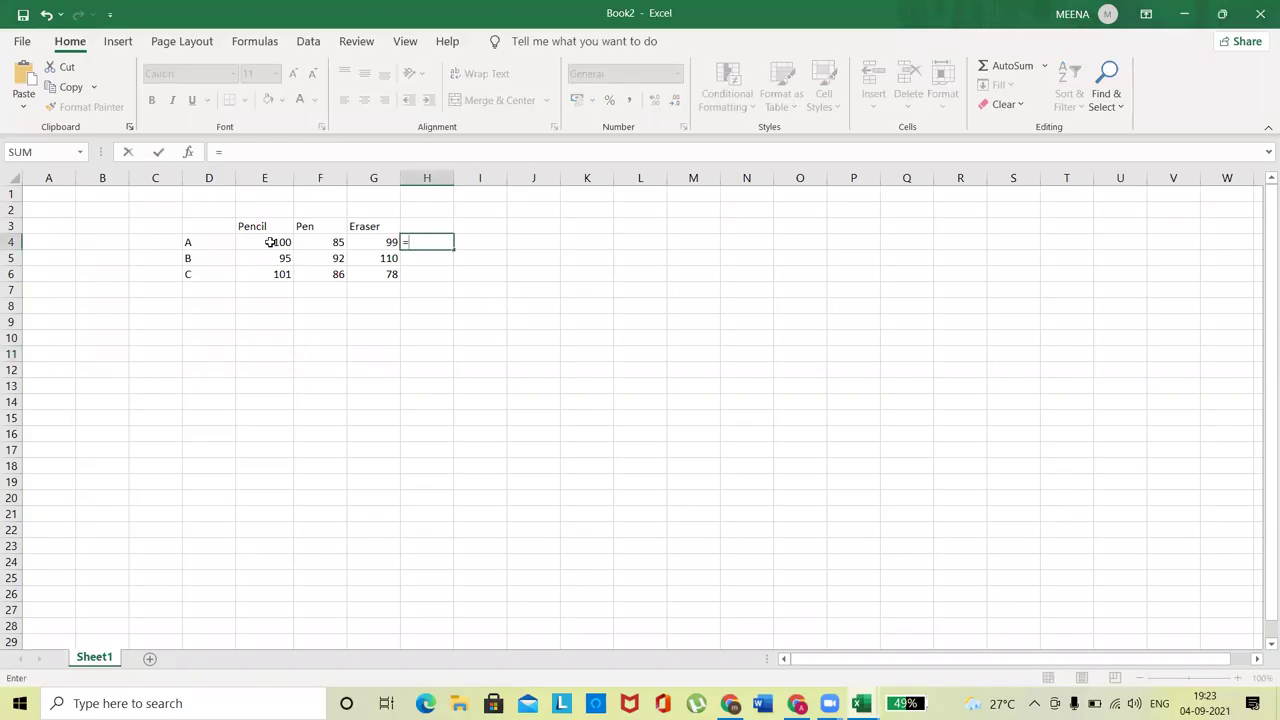
{"action": "type", "text": "sum"}
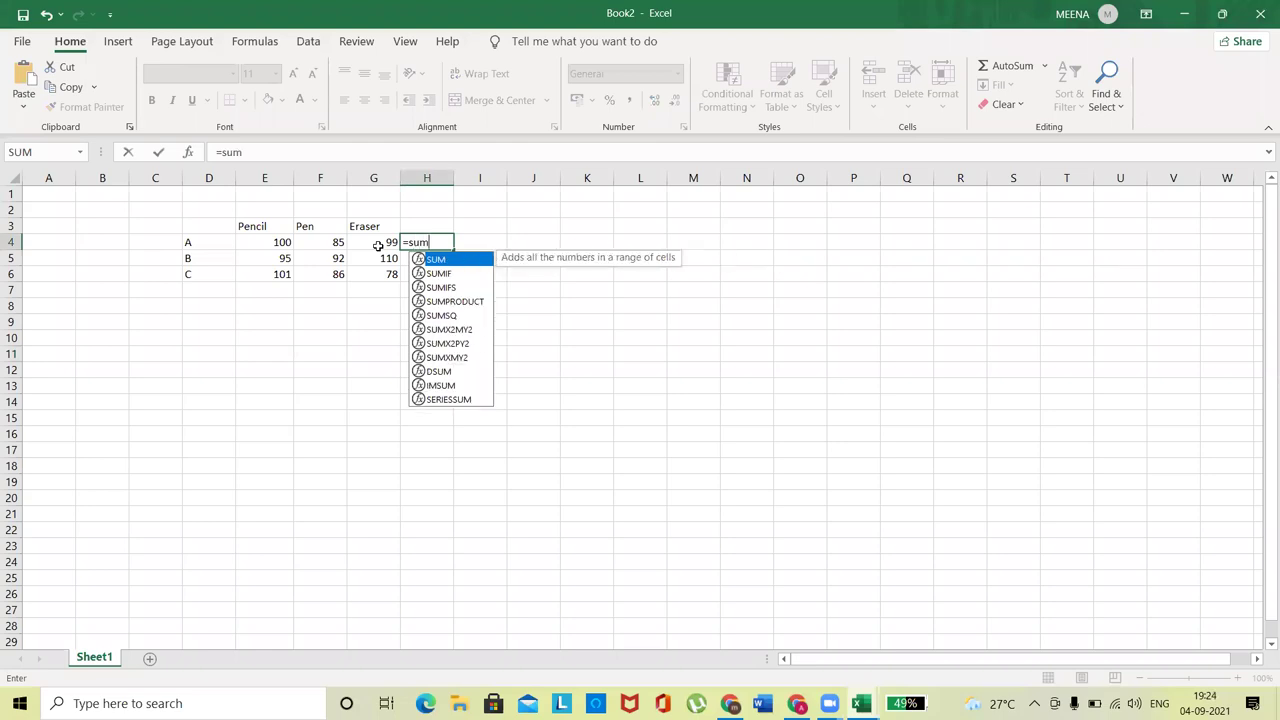
{"action": "type", "text": "("}
{"action": "left_click_drag", "start_coordinate": [270, 243], "coordinate": [370, 242]}
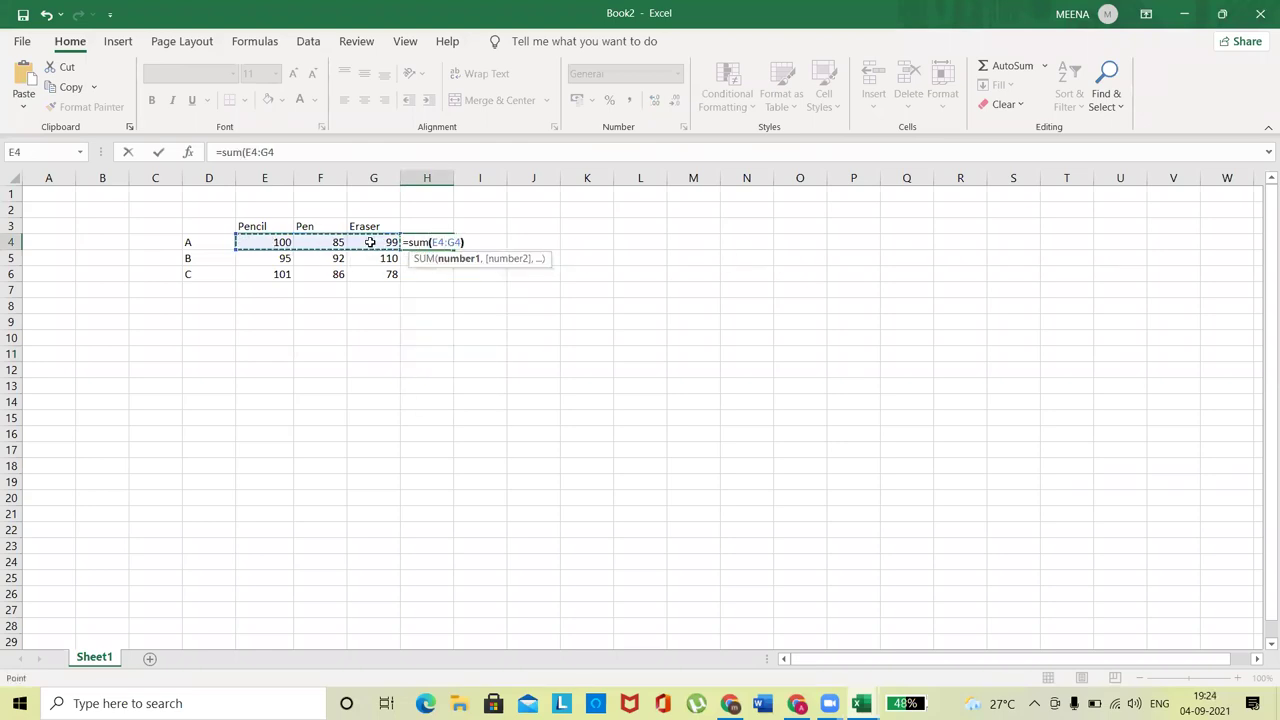
{"action": "key", "text": "Return"}
Step: Copy the total formula from H4 down to H5 and H6 for rows B and C
{"action": "left_click", "coordinate": [445, 243]}
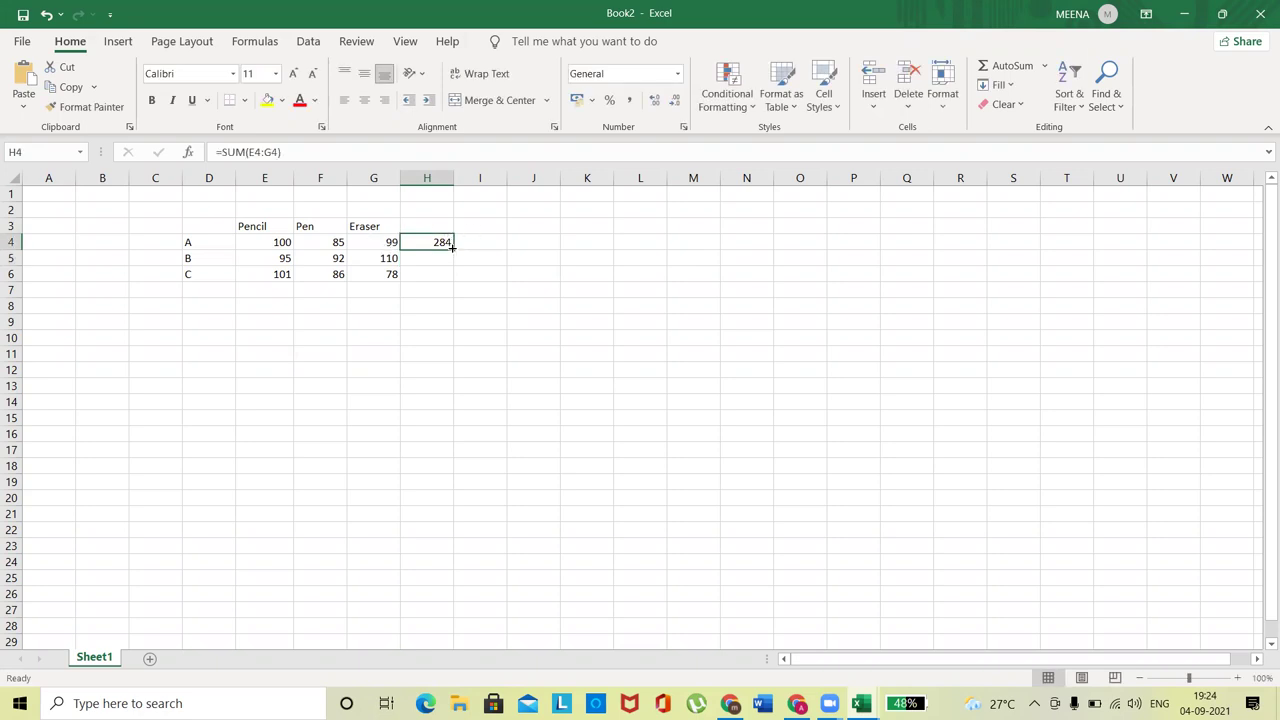
{"action": "left_click_drag", "start_coordinate": [452, 253], "coordinate": [450, 279]}
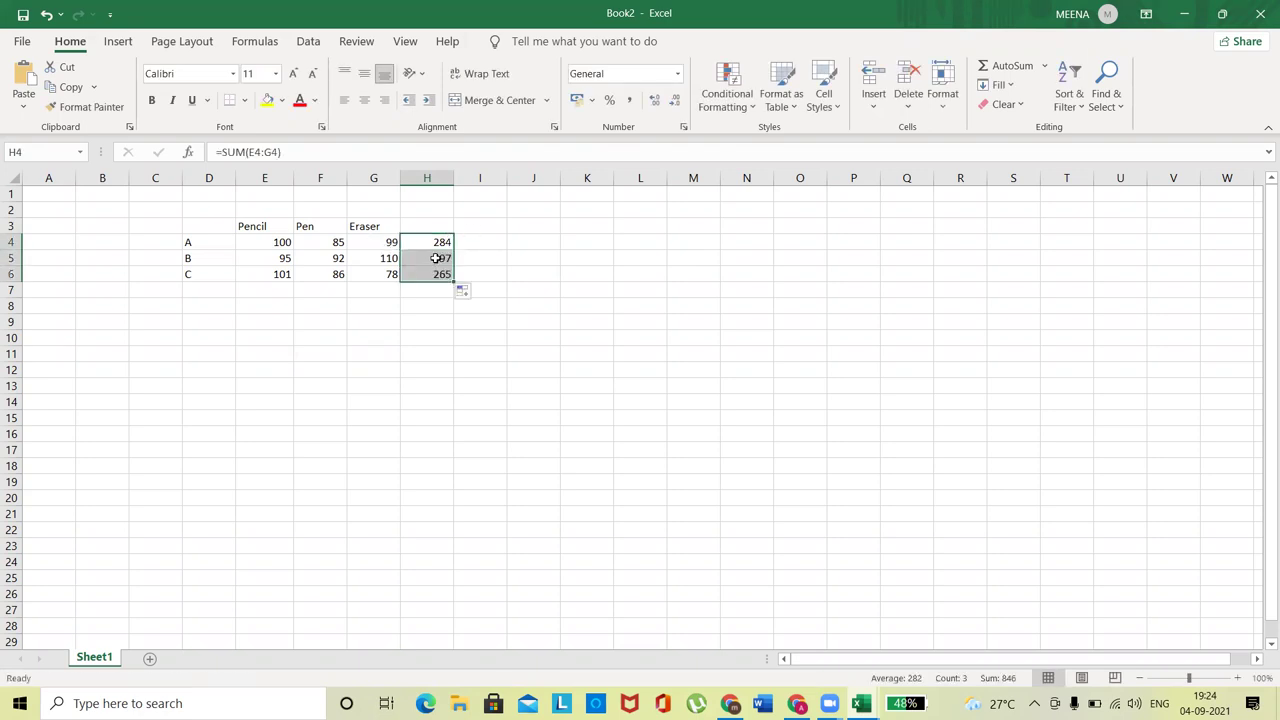
{"action": "left_click", "coordinate": [434, 262]}
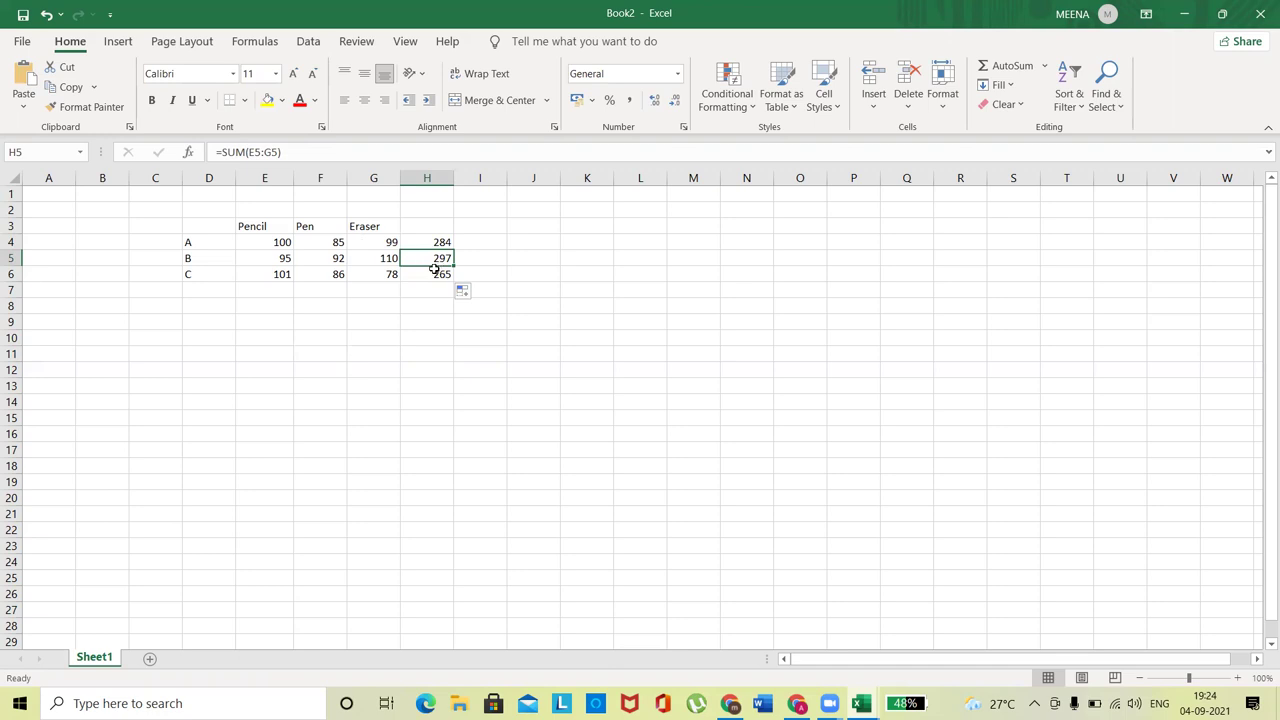
Step: Shade table row A yellow, row B light blue and row C light green across columns D to H
{"action": "mouse_move", "coordinate": [431, 243]}
{"action": "left_mouse_down"}
{"action": "mouse_move", "coordinate": [191, 229]}
{"action": "mouse_move", "coordinate": [189, 246]}
{"action": "mouse_move", "coordinate": [431, 257]}
{"action": "left_mouse_up"}
{"action": "left_click", "coordinate": [267, 100]}
{"action": "left_click", "coordinate": [282, 100]}
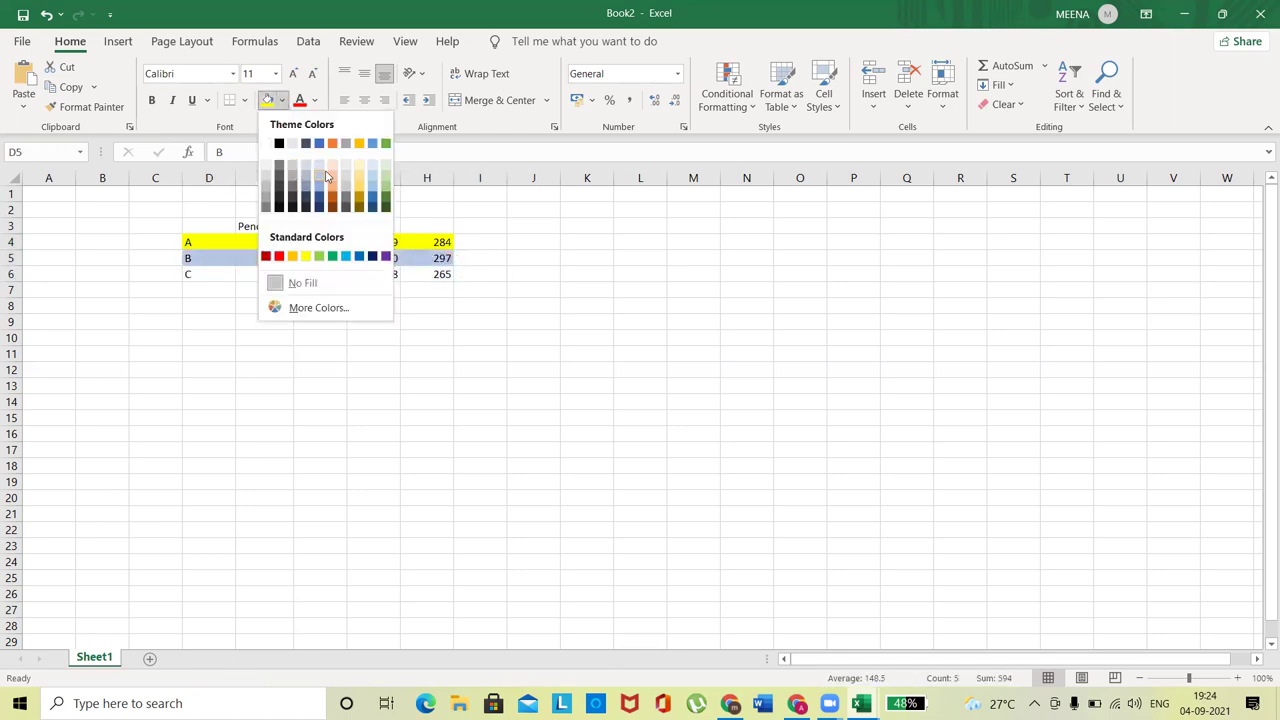
{"action": "left_click", "coordinate": [316, 181]}
{"action": "left_click_drag", "start_coordinate": [211, 272], "coordinate": [426, 273]}
{"action": "left_click", "coordinate": [282, 100]}
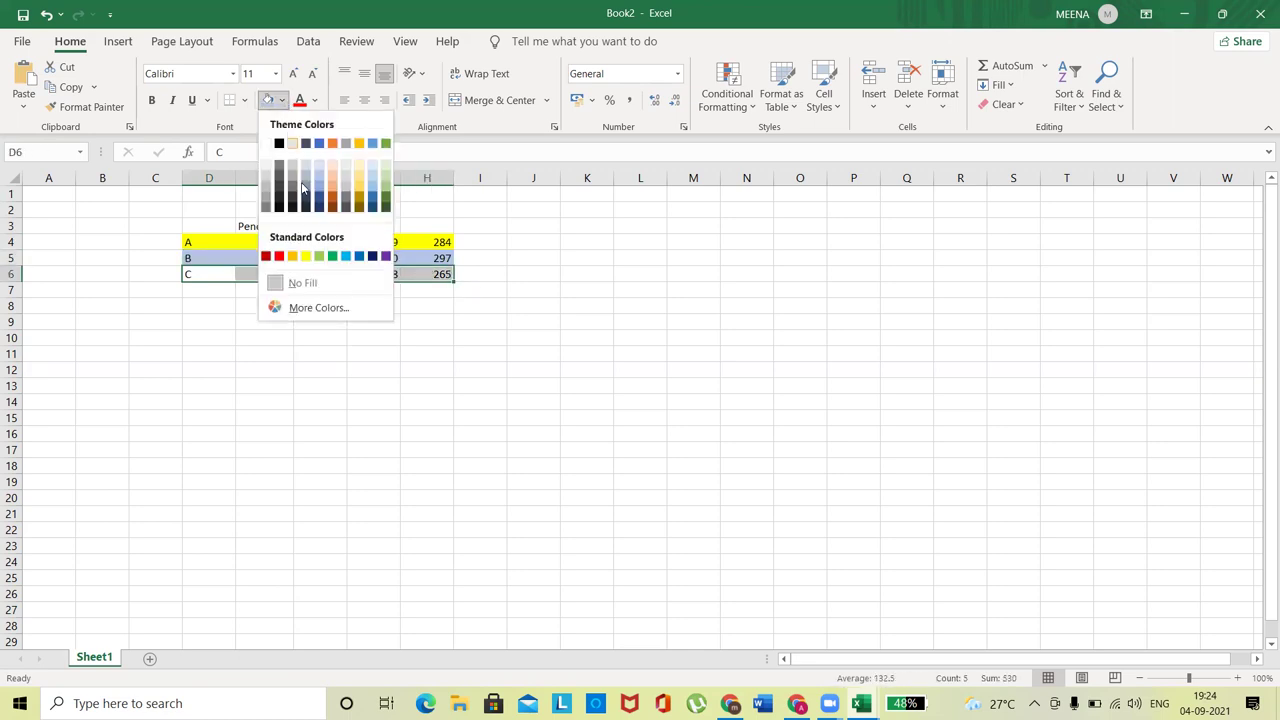
{"action": "left_click", "coordinate": [387, 189]}
{"action": "left_click", "coordinate": [366, 366]}
{"action": "left_click", "coordinate": [287, 302]}
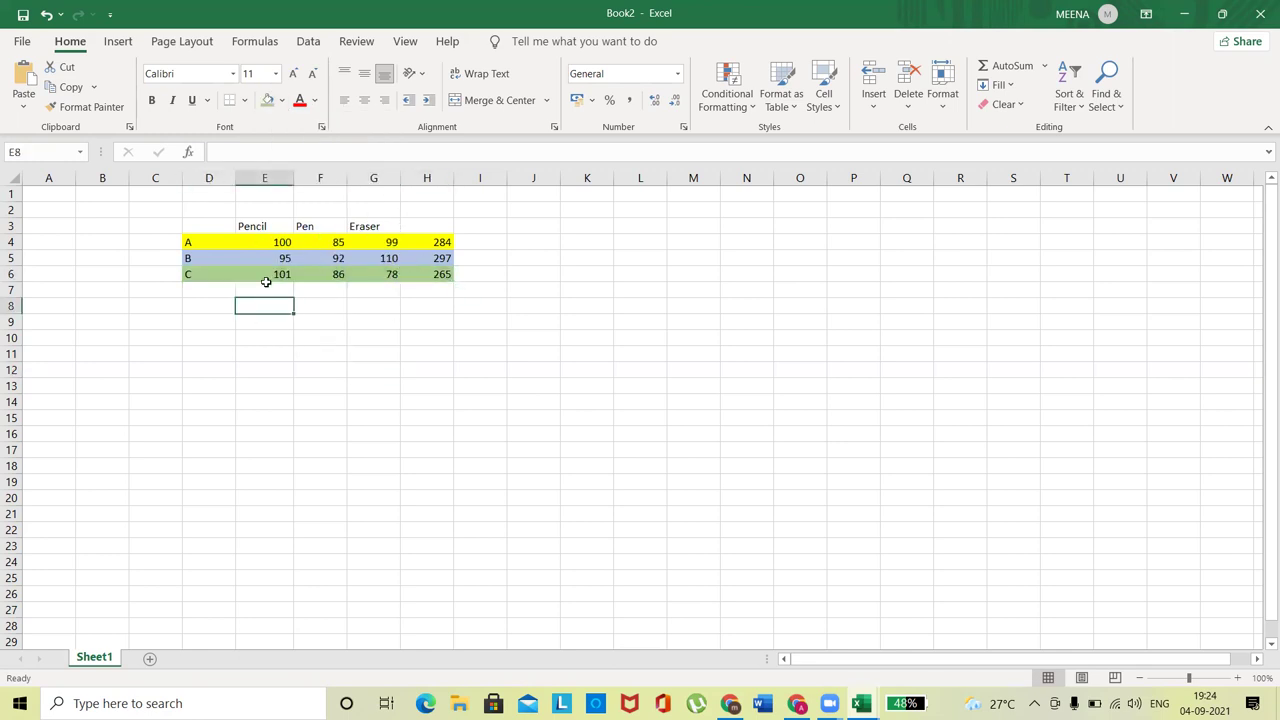
Step: Make the row totals in cells H4 to H6 bold
{"action": "left_click_drag", "start_coordinate": [436, 243], "coordinate": [443, 274]}
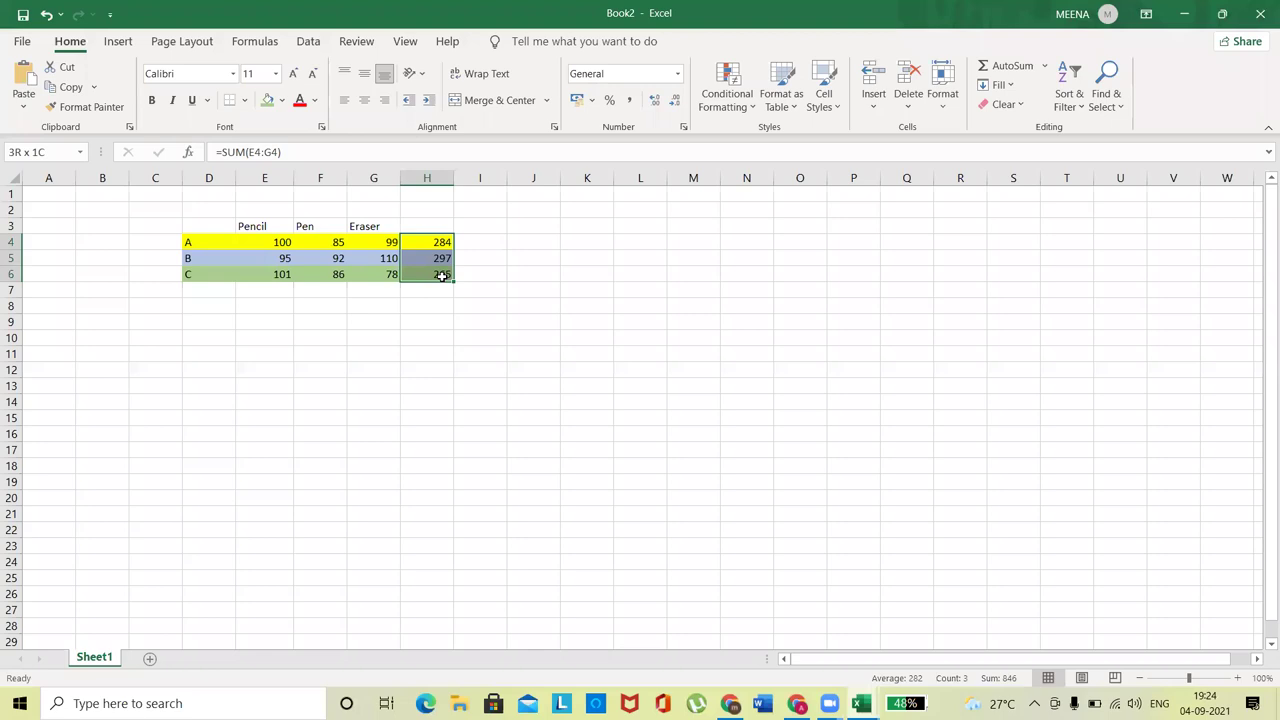
{"action": "left_click", "coordinate": [152, 100]}
{"action": "left_click", "coordinate": [334, 378]}
{"action": "left_click", "coordinate": [448, 322]}
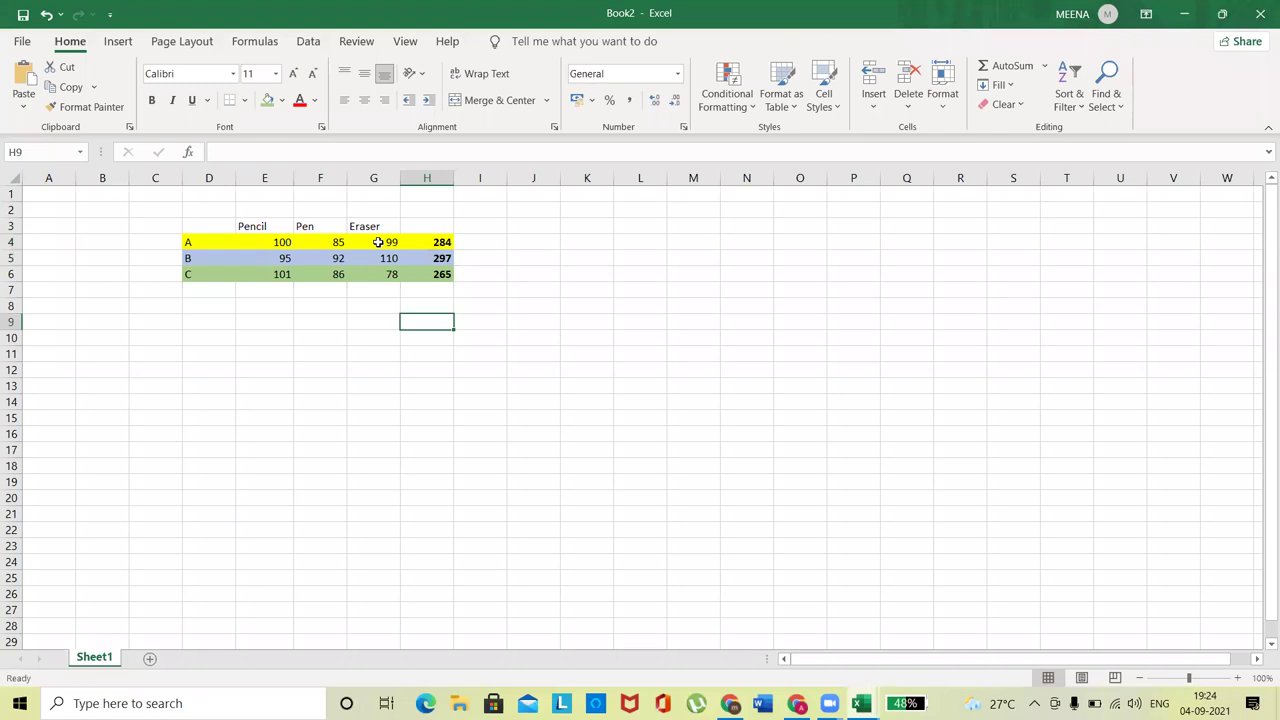
{"action": "left_click", "coordinate": [342, 369]}
Step: Switch to Chrome to check the Evaluation Method in the bid PDF and return to the Excel workbook
{"action": "left_click", "coordinate": [730, 703]}
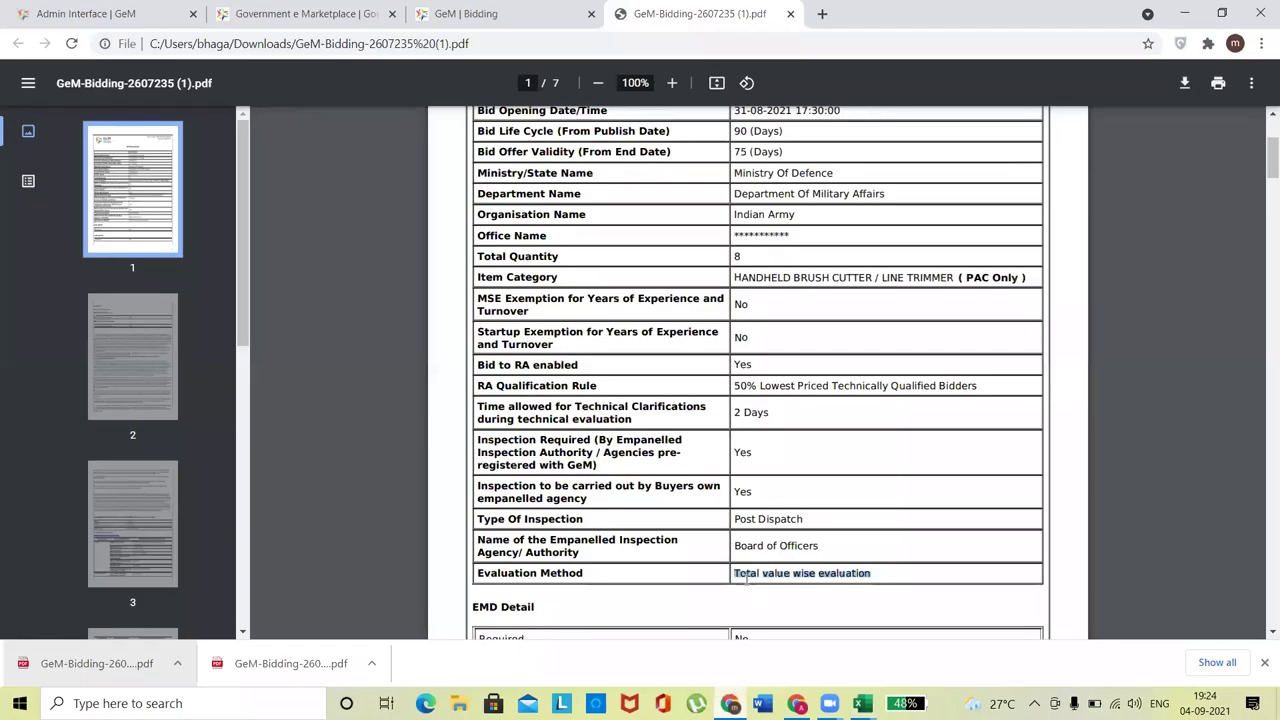
{"action": "left_click", "coordinate": [860, 703]}
{"action": "left_click", "coordinate": [941, 651]}
Step: Compare the three row totals in H4 to H6, ending on row C's total
{"action": "left_click", "coordinate": [443, 243]}
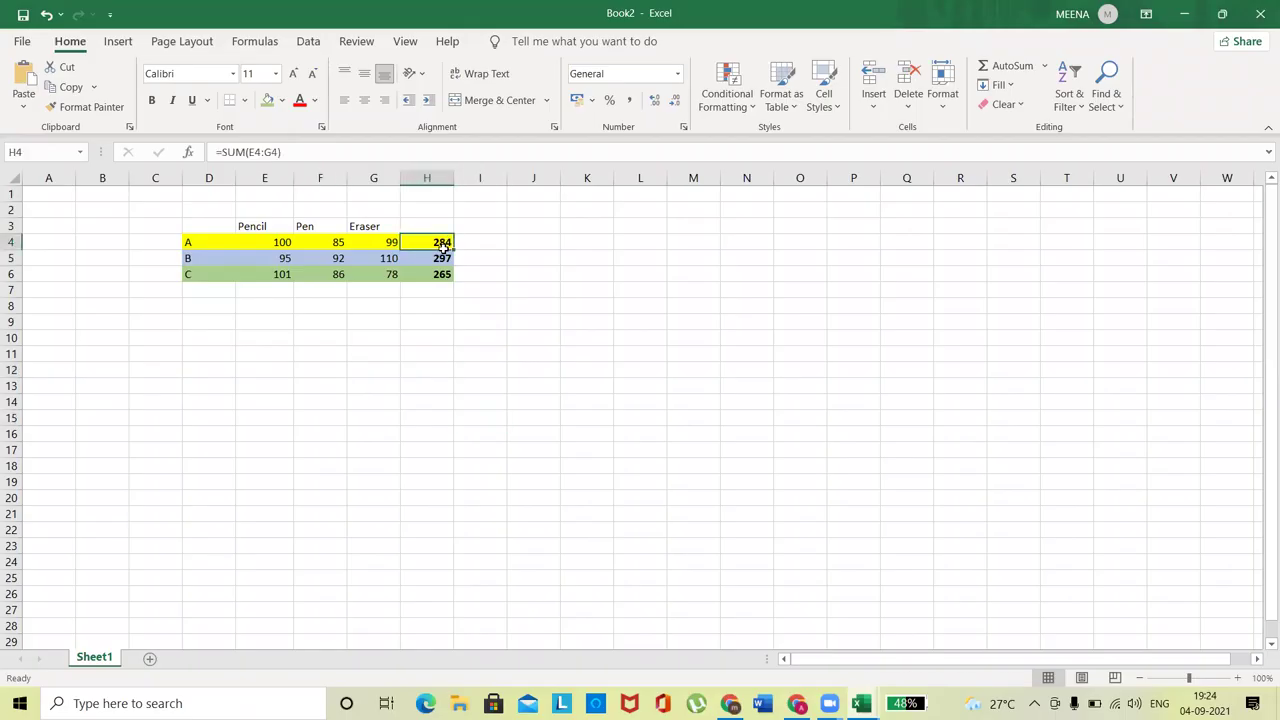
{"action": "left_click_drag", "start_coordinate": [443, 243], "coordinate": [440, 272]}
{"action": "left_click", "coordinate": [423, 344]}
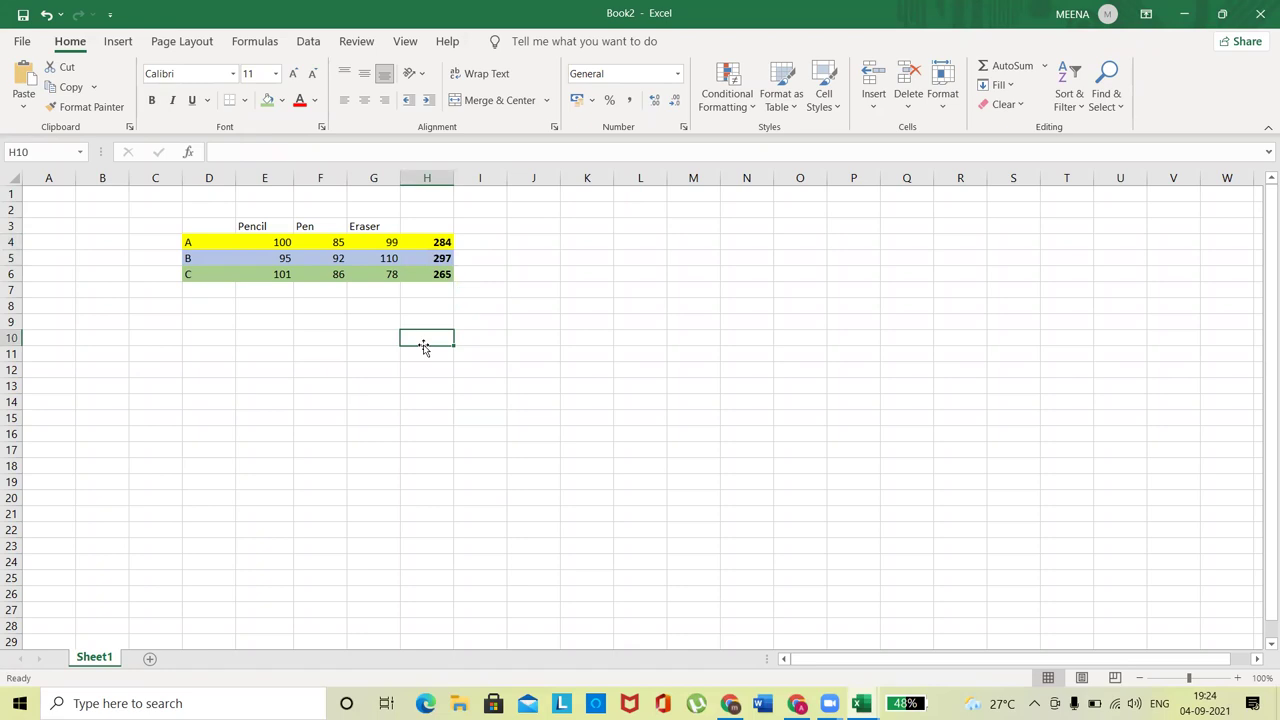
{"action": "left_click", "coordinate": [441, 275]}
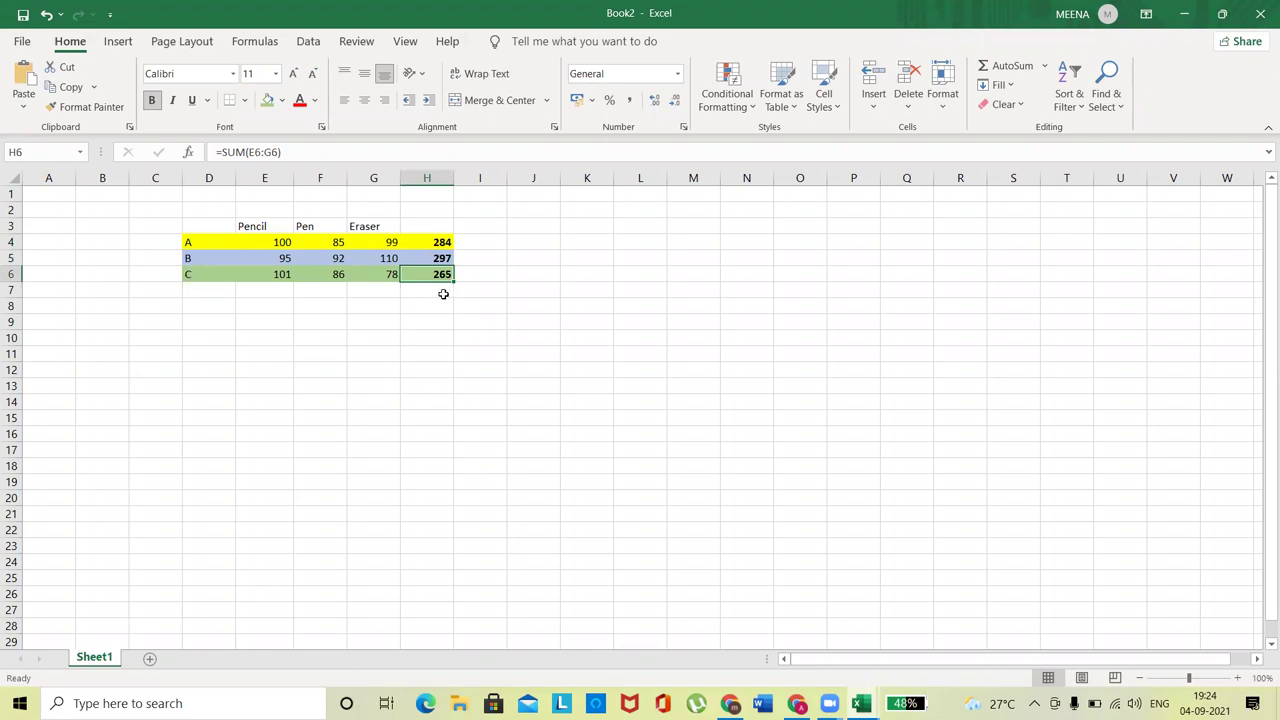
Step: Enter the label "Value Wise Evaulation" in cell J6 and the winning bidder C in M6
{"action": "left_click", "coordinate": [477, 275]}
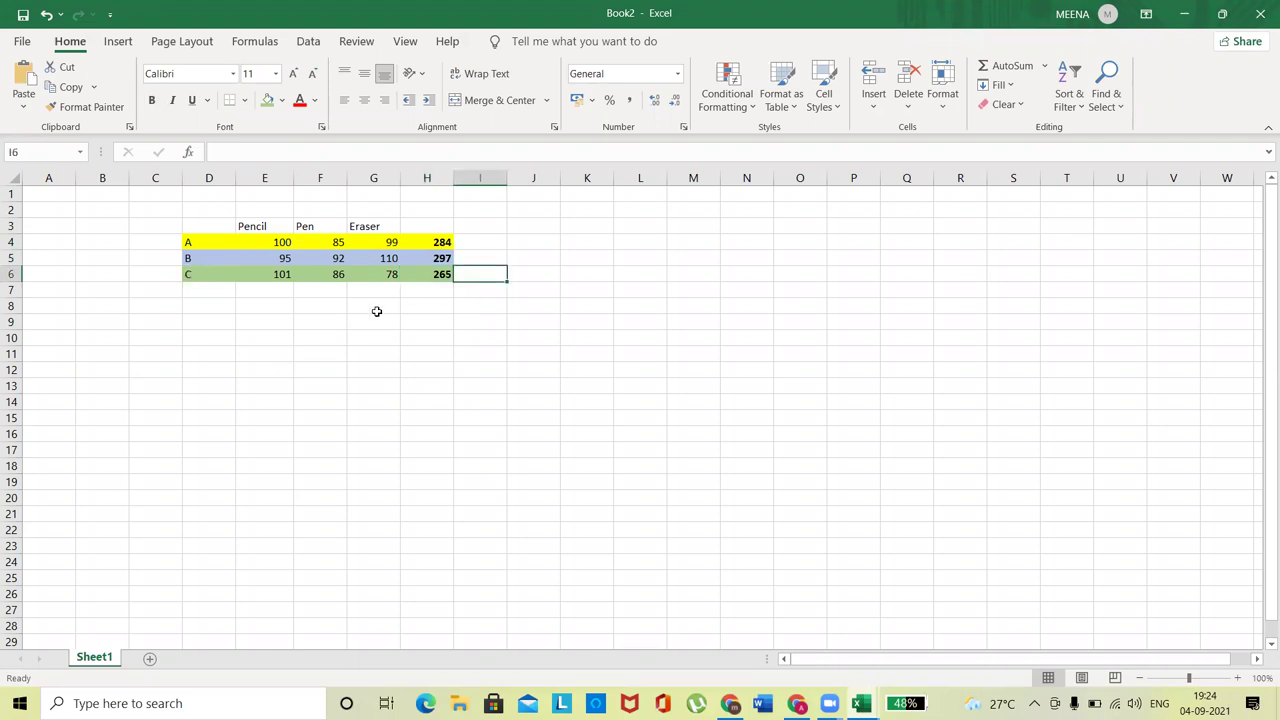
{"action": "left_click", "coordinate": [540, 275]}
{"action": "type", "text": "V"}
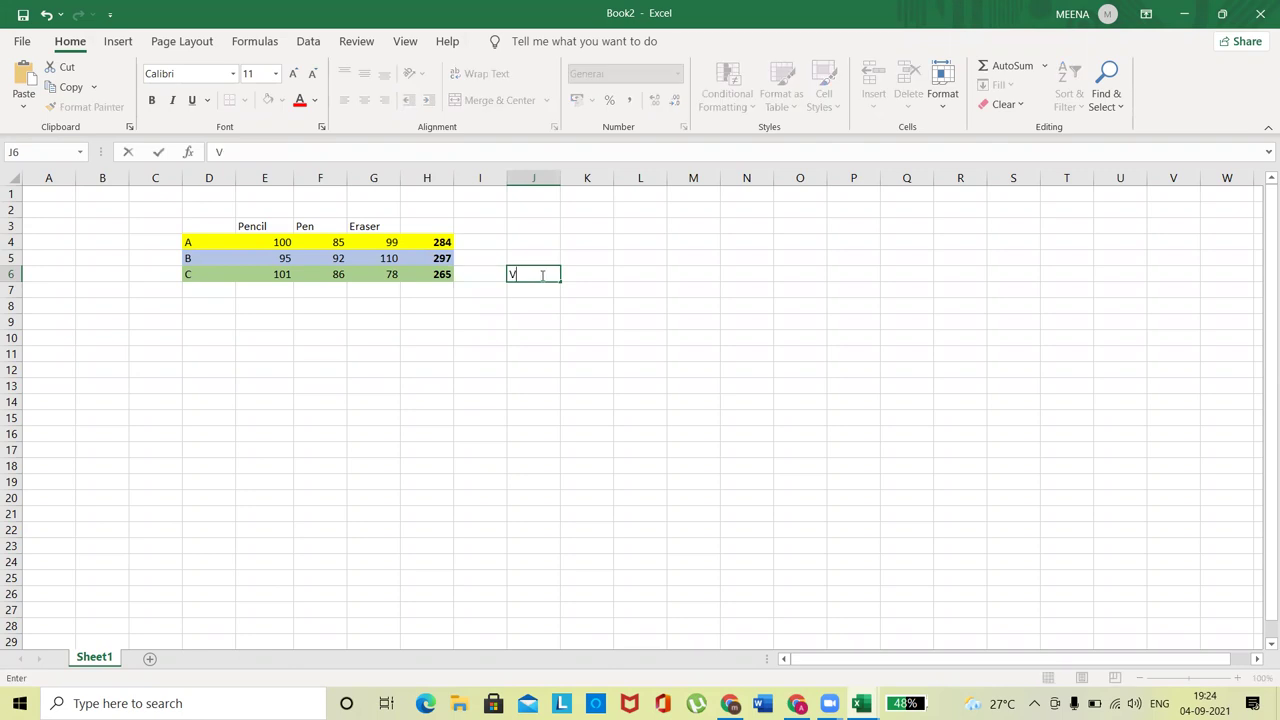
{"action": "type", "text": "alue Wise Evaula"}
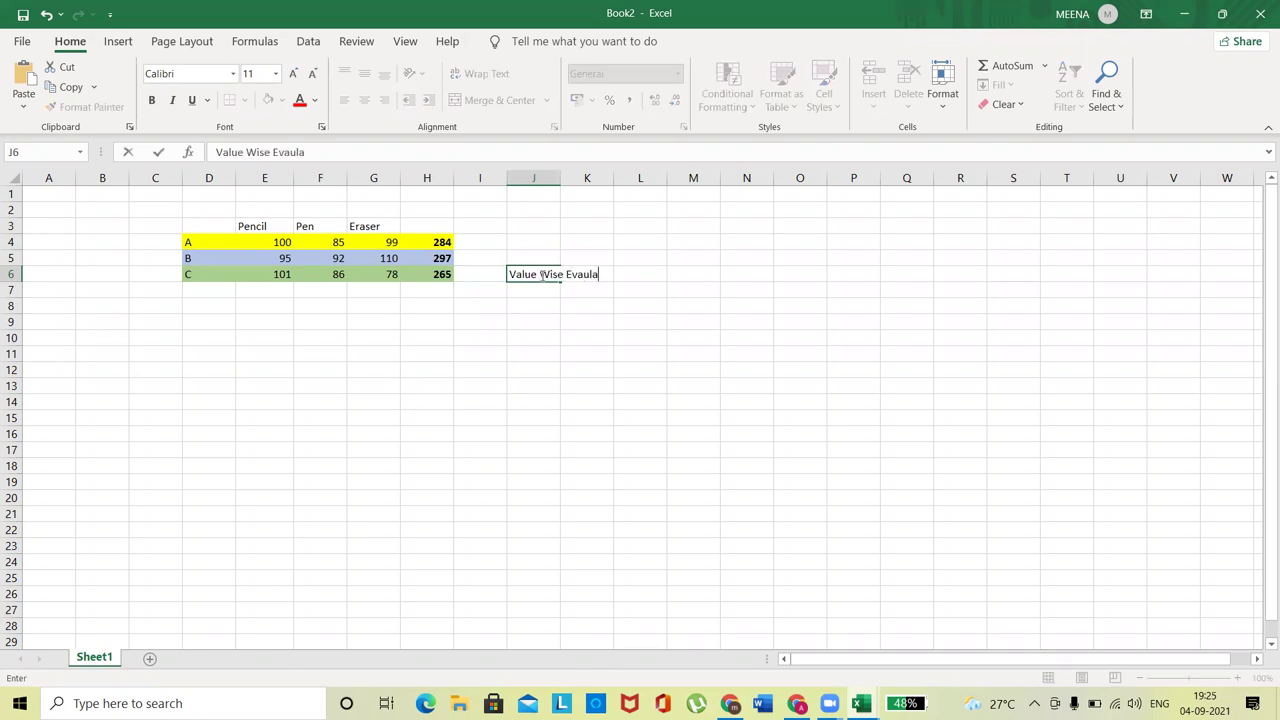
{"action": "type", "text": "tion"}
{"action": "key", "text": "Right"}
{"action": "key", "text": "Right"}
{"action": "key", "text": "Right"}
{"action": "type", "text": "C"}
{"action": "key", "text": "Return"}
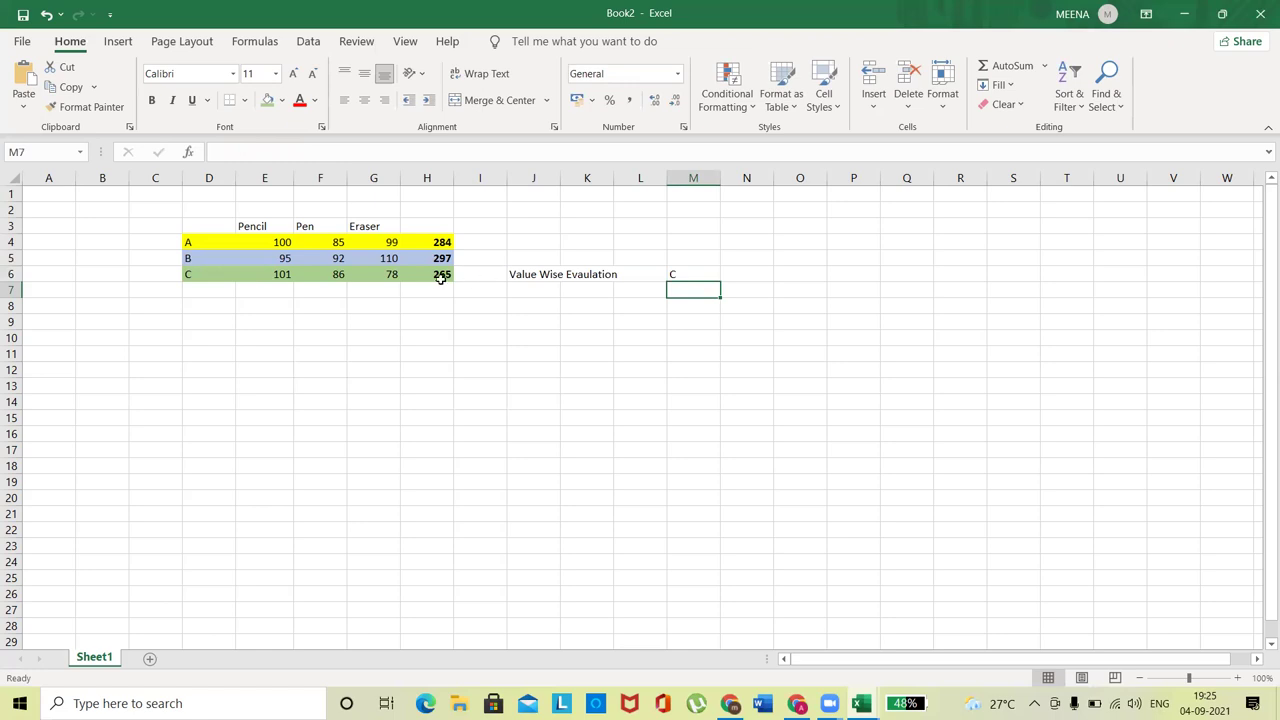
Step: Highlight the item headings and the three Pencil prices, and start a formula in cell E8
{"action": "left_click", "coordinate": [291, 313]}
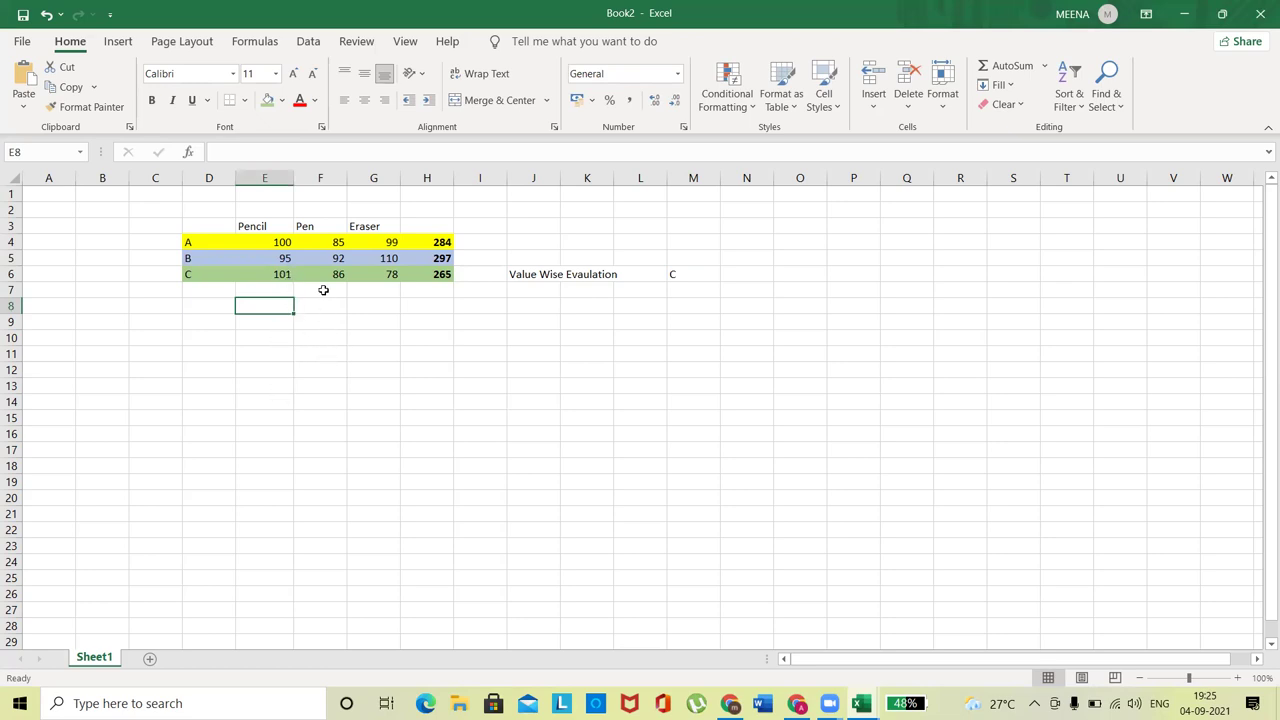
{"action": "left_click_drag", "start_coordinate": [264, 227], "coordinate": [369, 226]}
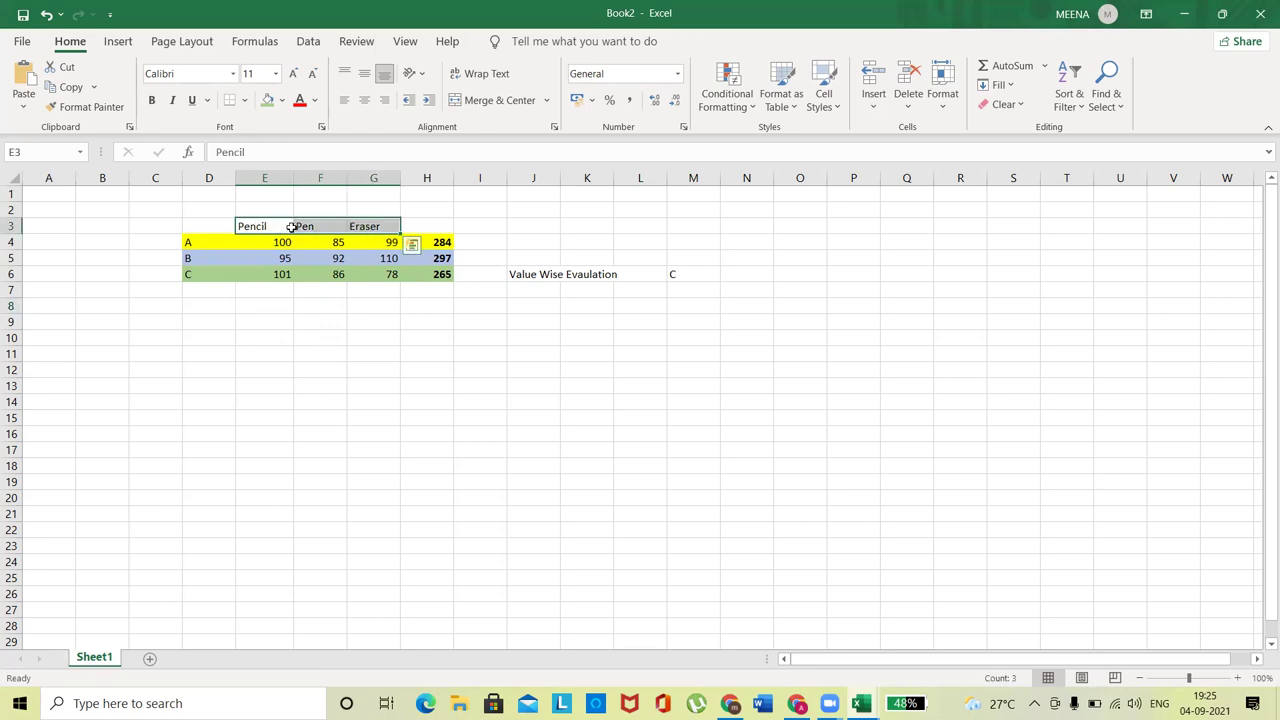
{"action": "left_click", "coordinate": [277, 243]}
{"action": "left_click_drag", "start_coordinate": [277, 243], "coordinate": [271, 274]}
{"action": "left_click", "coordinate": [267, 307]}
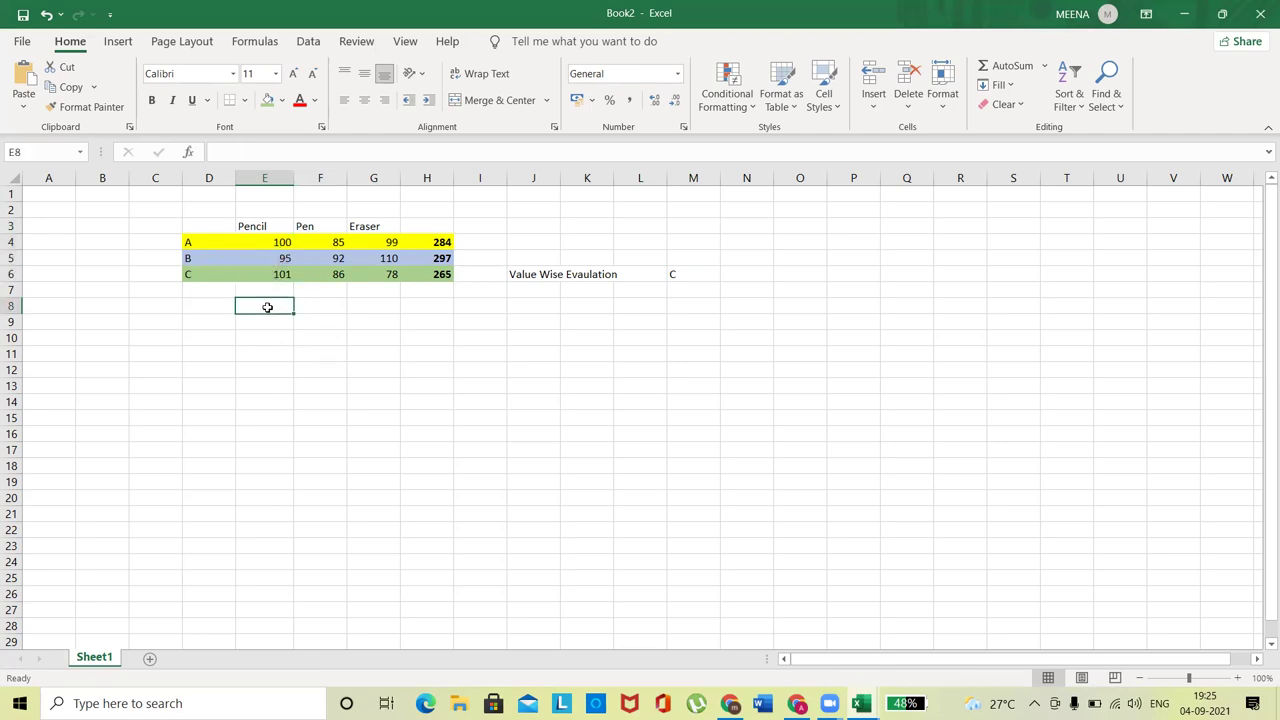
{"action": "type", "text": "="}
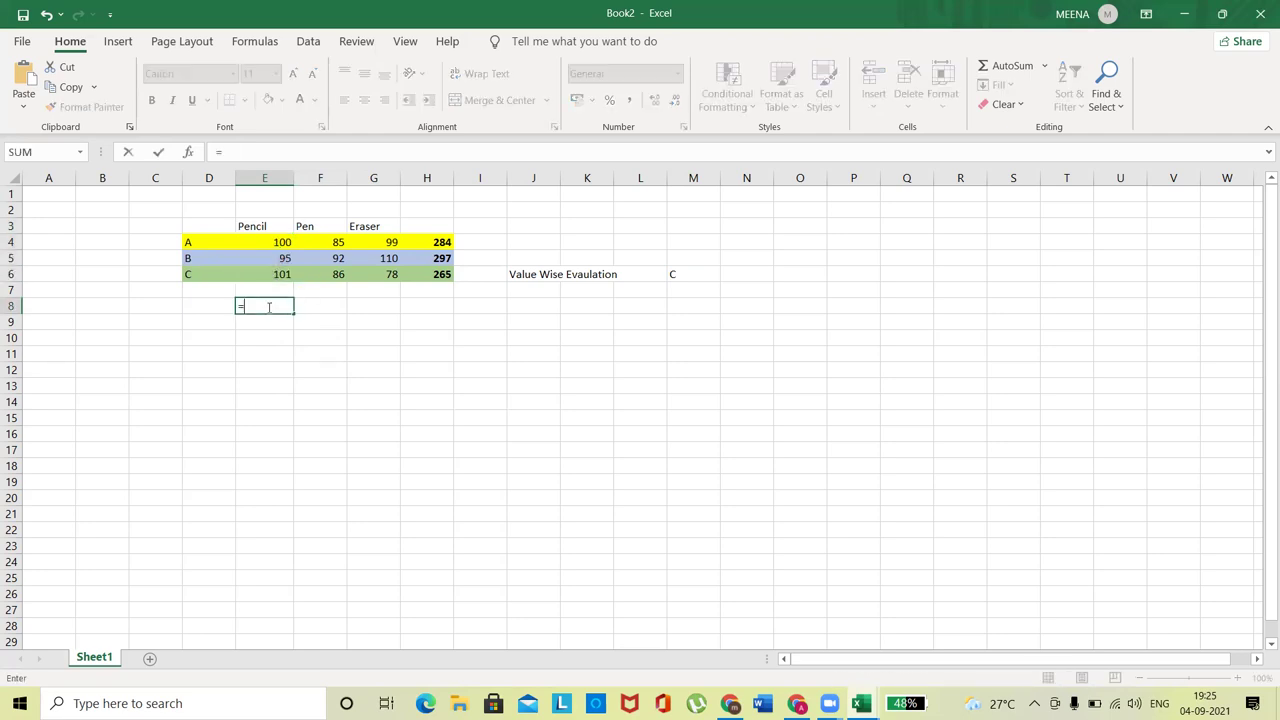
{"action": "type", "text": "lowest"}
{"action": "key", "text": "BackSpace"}
{"action": "key", "text": "BackSpace"}
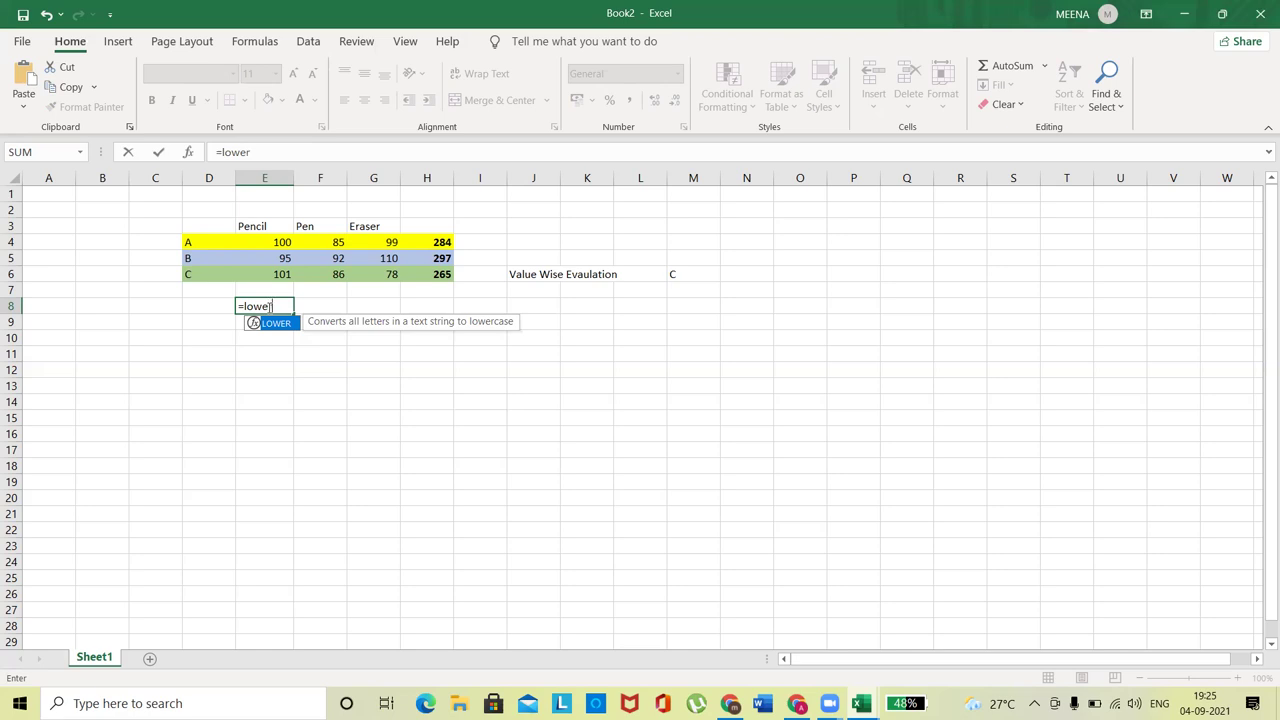
{"action": "key", "text": "Tab"}
{"action": "left_click_drag", "start_coordinate": [274, 243], "coordinate": [271, 273]}
{"action": "key", "text": "BackSpace"}
{"action": "key", "text": "BackSpace"}
{"action": "key", "text": "BackSpace"}
{"action": "key", "text": "BackSpace"}
{"action": "key", "text": "BackSpace"}
{"action": "key", "text": "BackSpace"}
{"action": "key", "text": "BackSpace"}
{"action": "key", "text": "BackSpace"}
{"action": "key", "text": "BackSpace"}
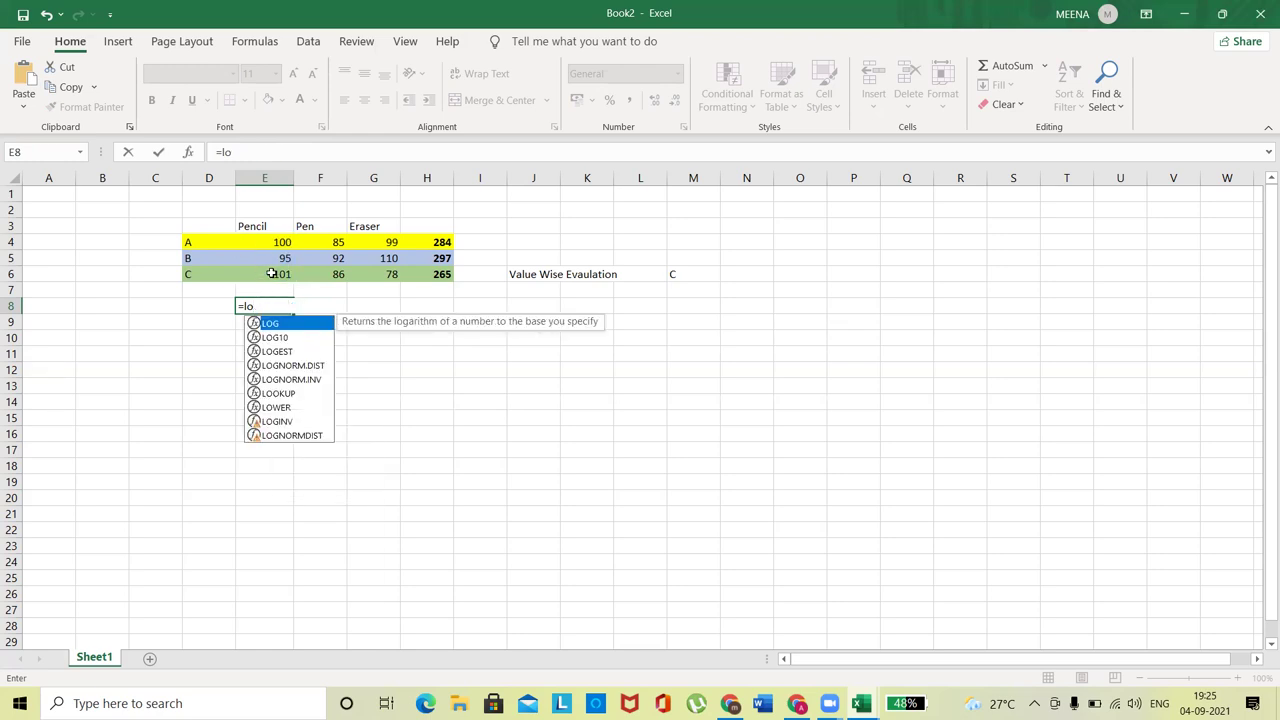
{"action": "key", "text": "BackSpace"}
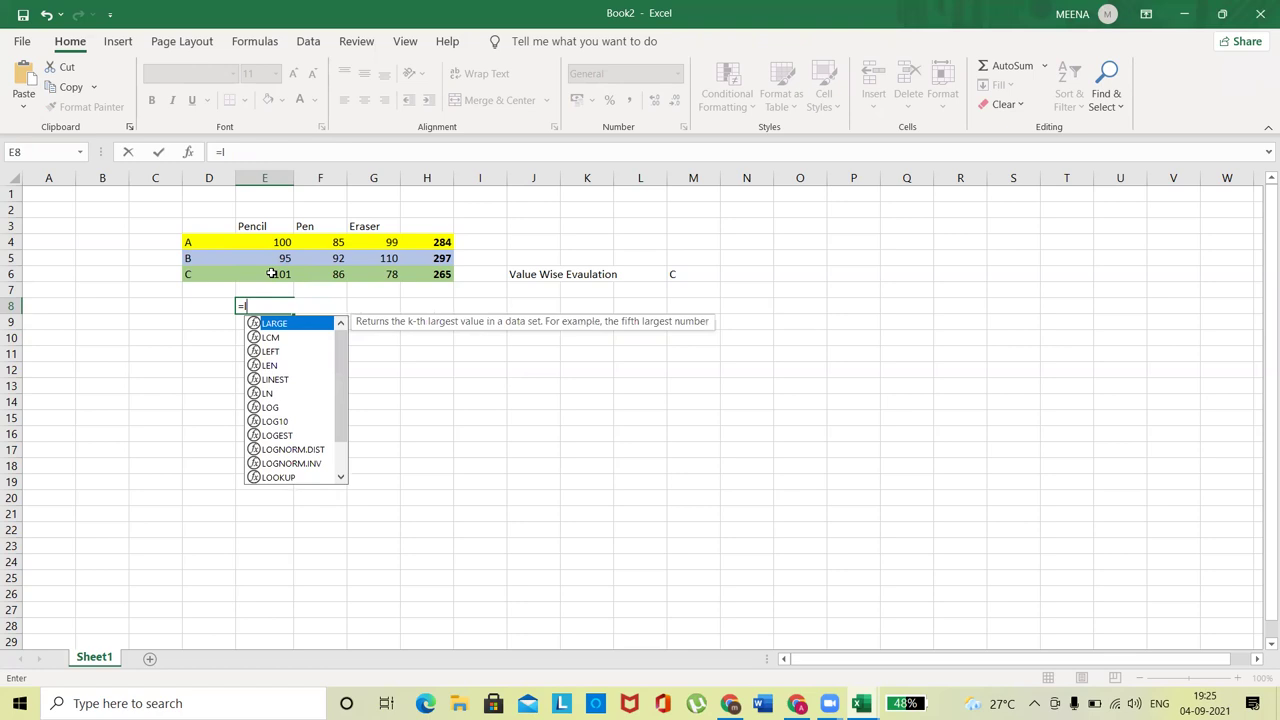
{"action": "key", "text": "BackSpace"}
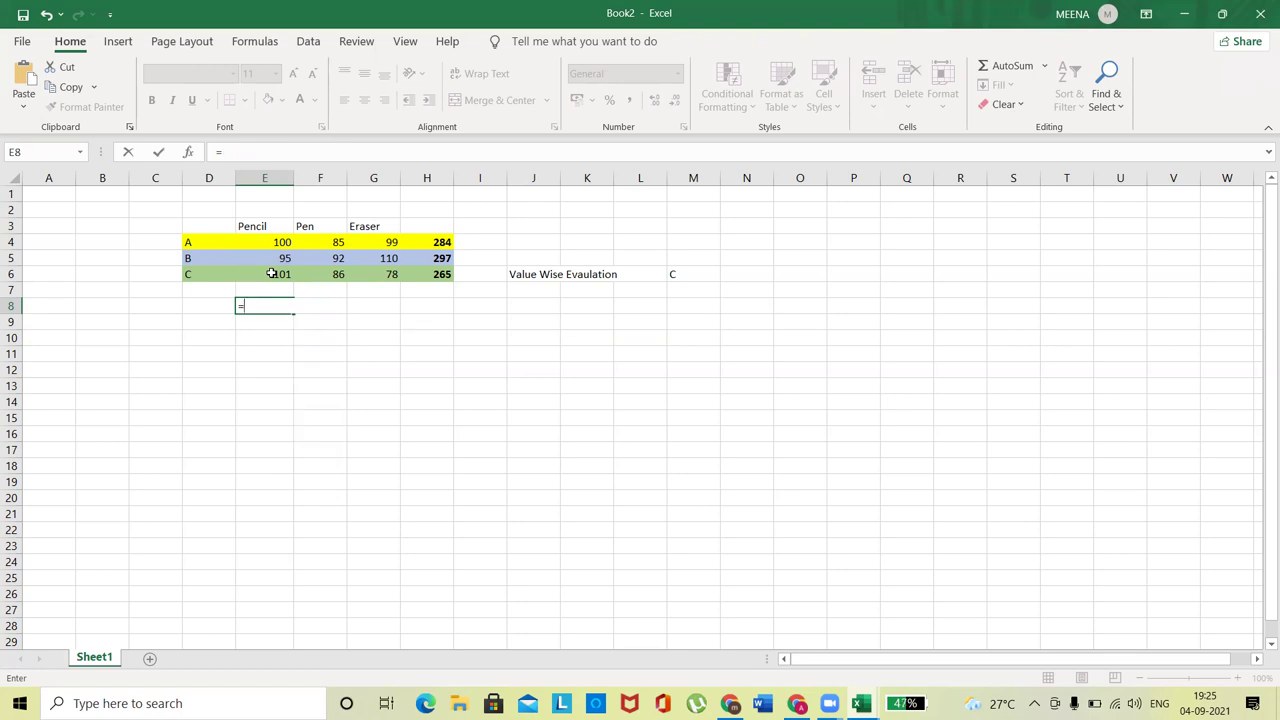
{"action": "type", "text": "lowes"}
{"action": "key", "text": "BackSpace"}
{"action": "type", "text": "r"}
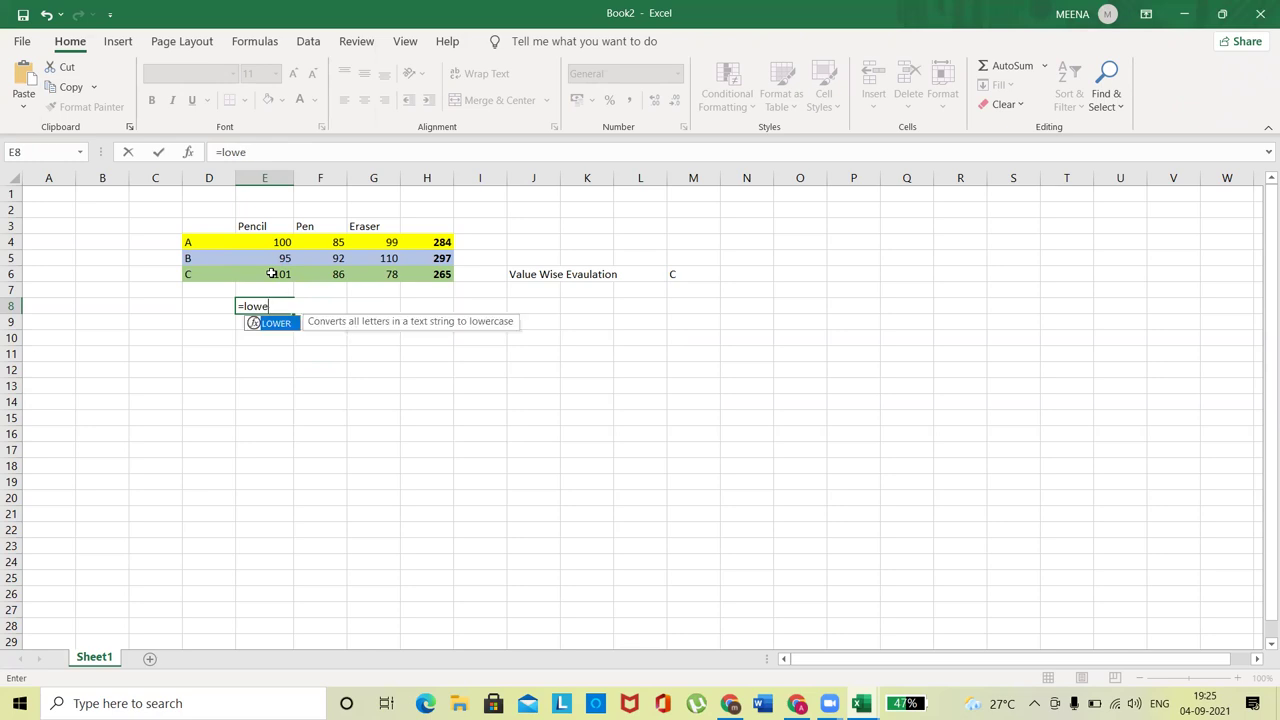
{"action": "key", "text": "BackSpace"}
{"action": "key", "text": "BackSpace"}
{"action": "key", "text": "BackSpace"}
{"action": "key", "text": "BackSpace"}
{"action": "key", "text": "BackSpace"}
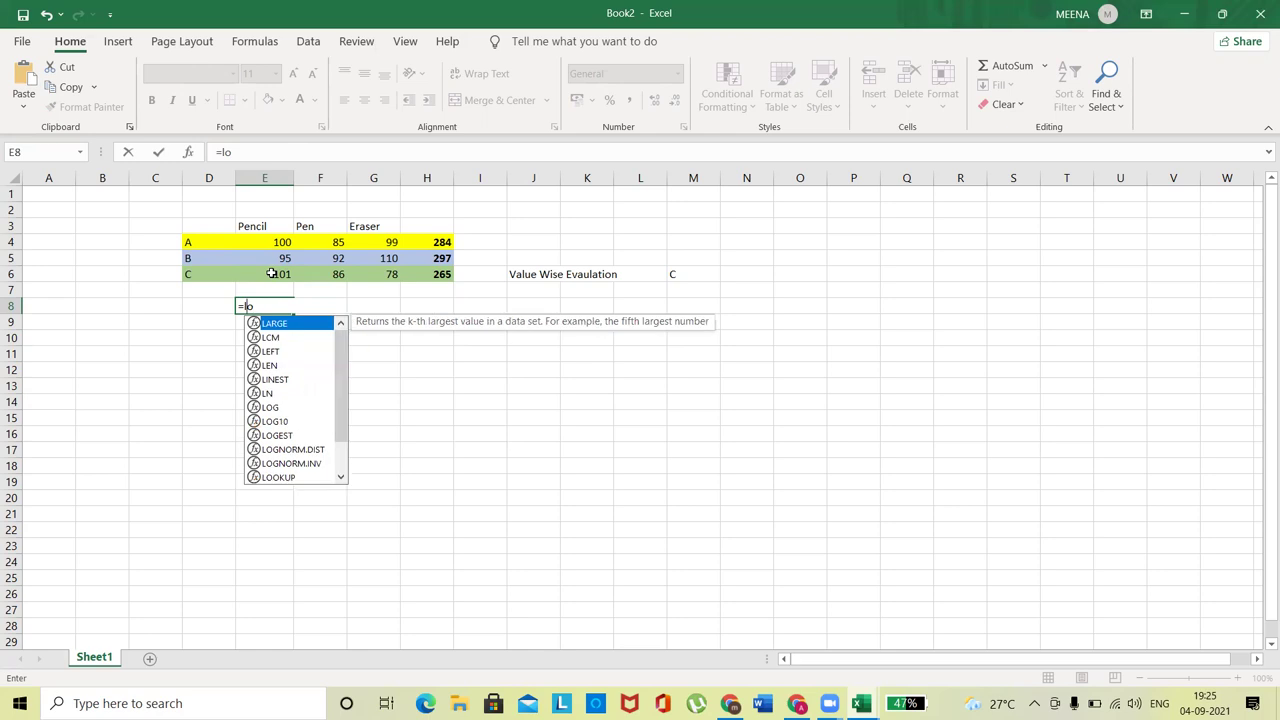
Step: Complete the formula in E8 with the MIN function over the Pencil prices in E4:E6
{"action": "type", "text": "min"}
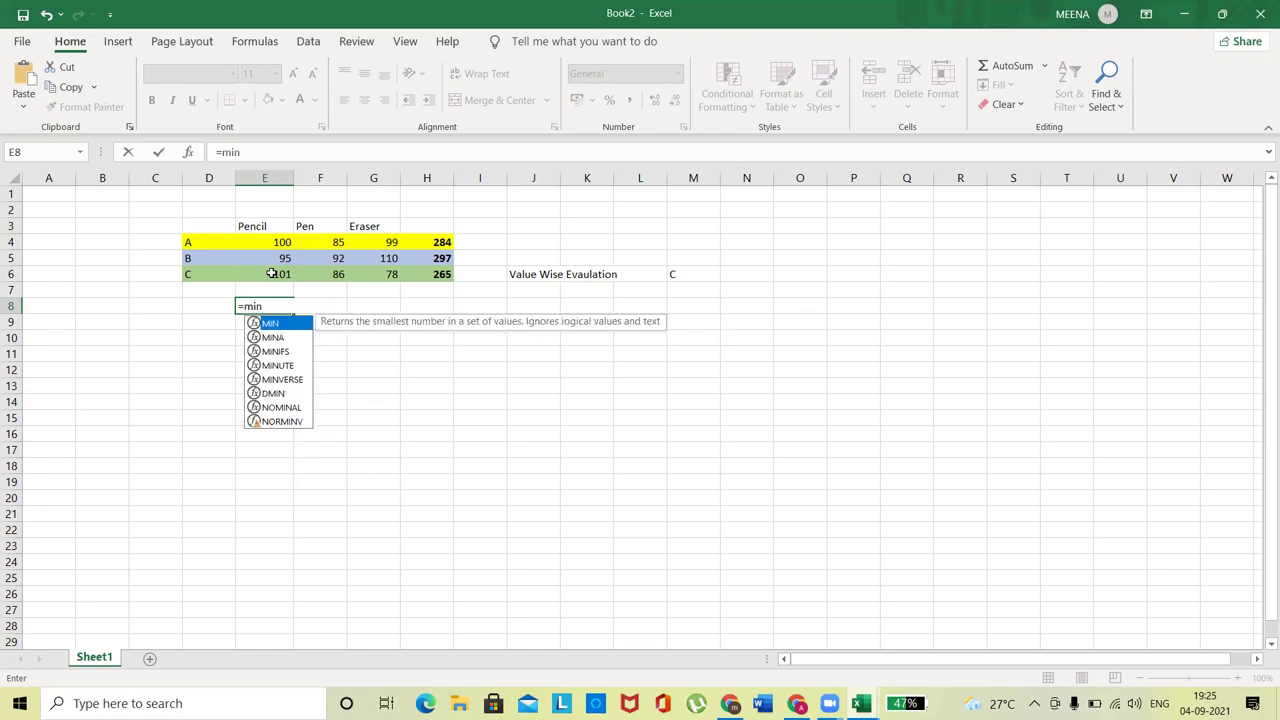
{"action": "type", "text": "("}
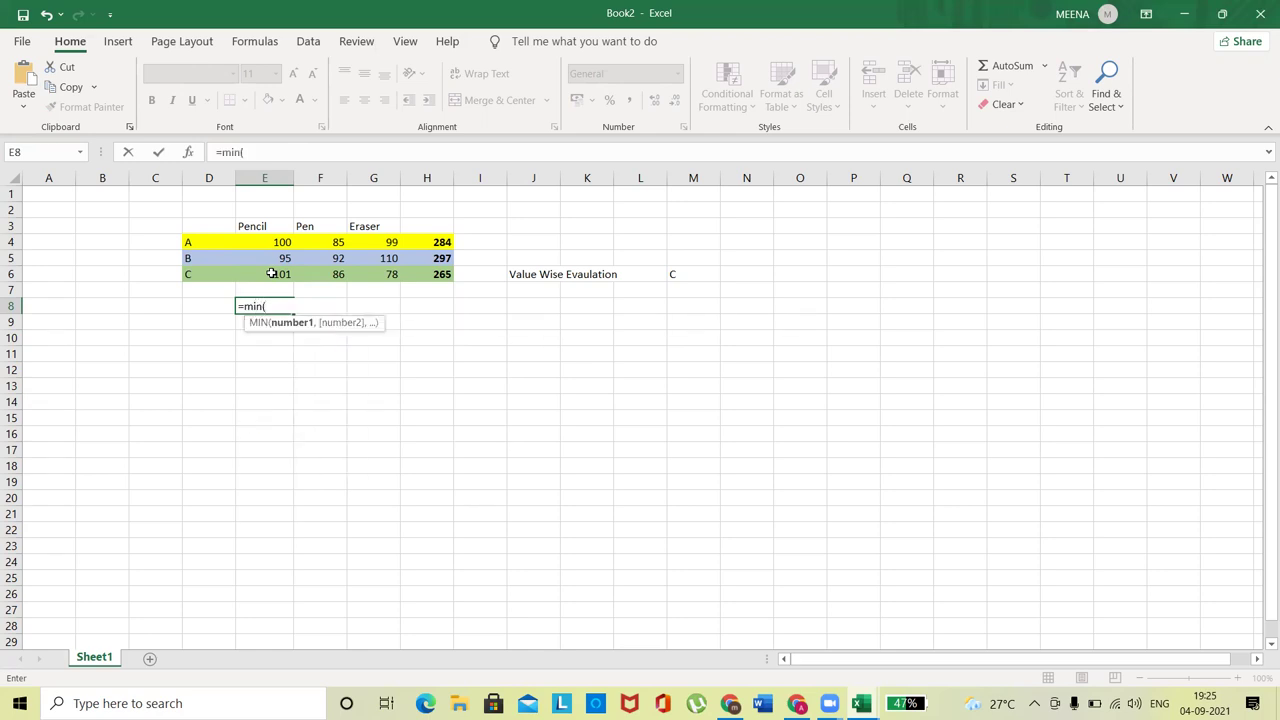
{"action": "left_click", "coordinate": [280, 247]}
{"action": "left_click_drag", "start_coordinate": [280, 247], "coordinate": [277, 274]}
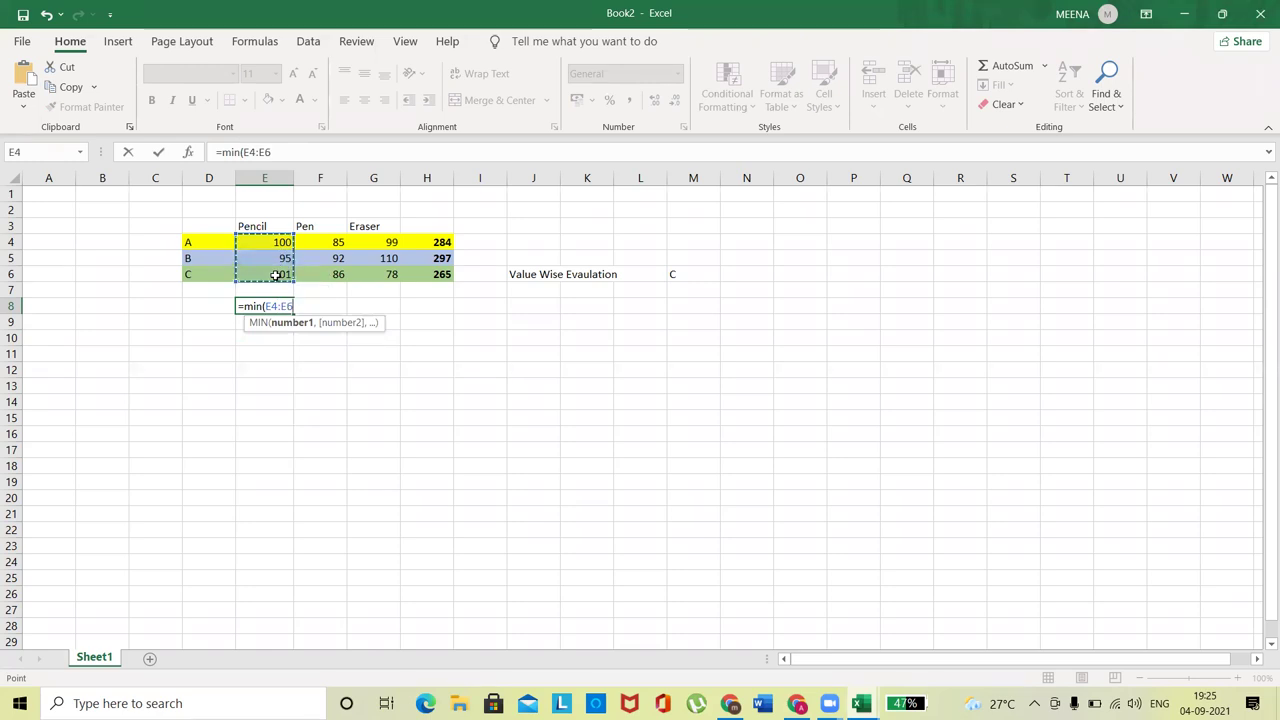
{"action": "type", "text": ")"}
{"action": "key", "text": "Return"}
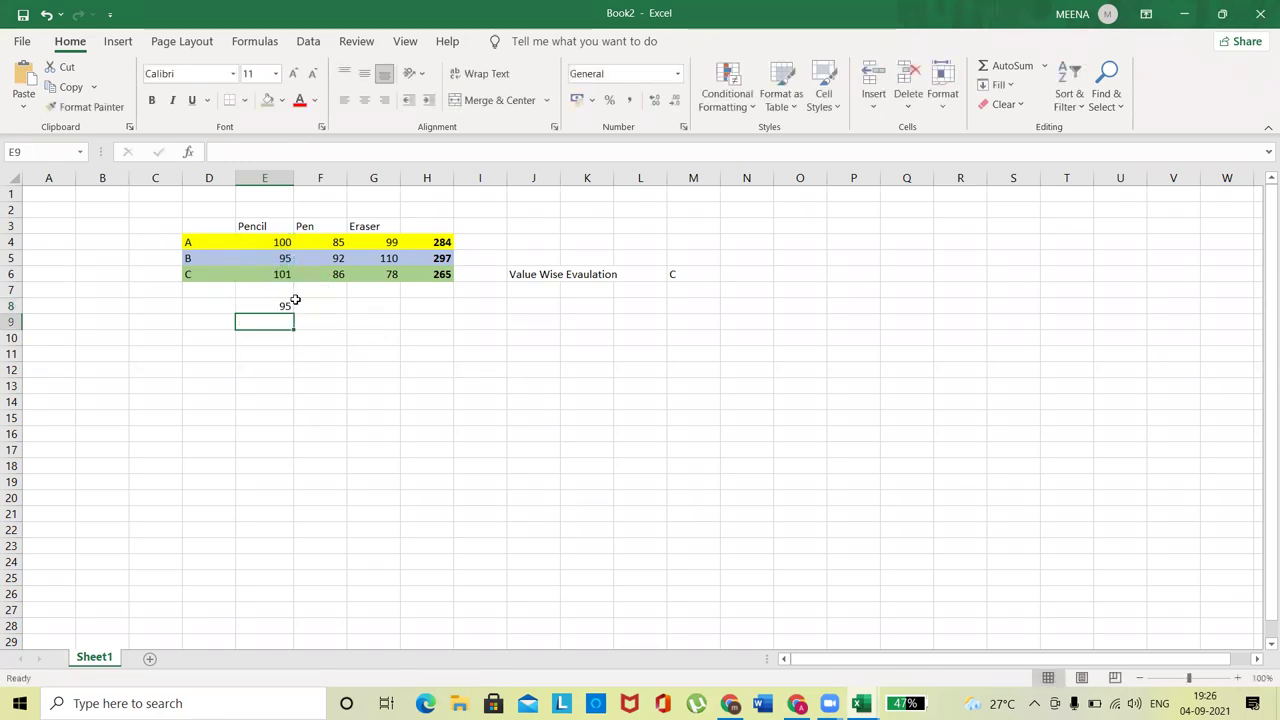
Step: Fill the minimum formula from E8 across row 8 to column H, and clear the copy in H8
{"action": "scroll", "coordinate": [295, 300], "scroll_direction": "down", "scroll_amount": 1}
{"action": "left_click", "coordinate": [272, 306]}
{"action": "left_click_drag", "start_coordinate": [287, 313], "coordinate": [440, 310]}
{"action": "left_click", "coordinate": [323, 352]}
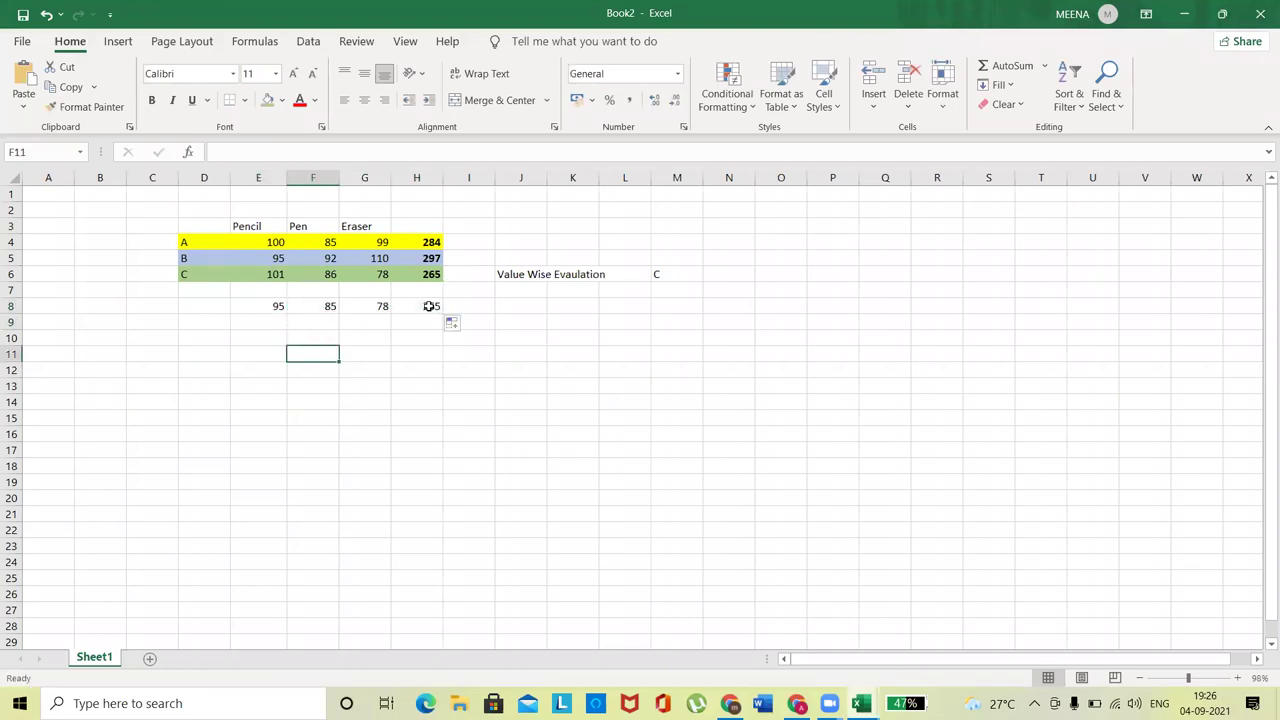
{"action": "left_click", "coordinate": [428, 309]}
{"action": "key", "text": "Delete"}
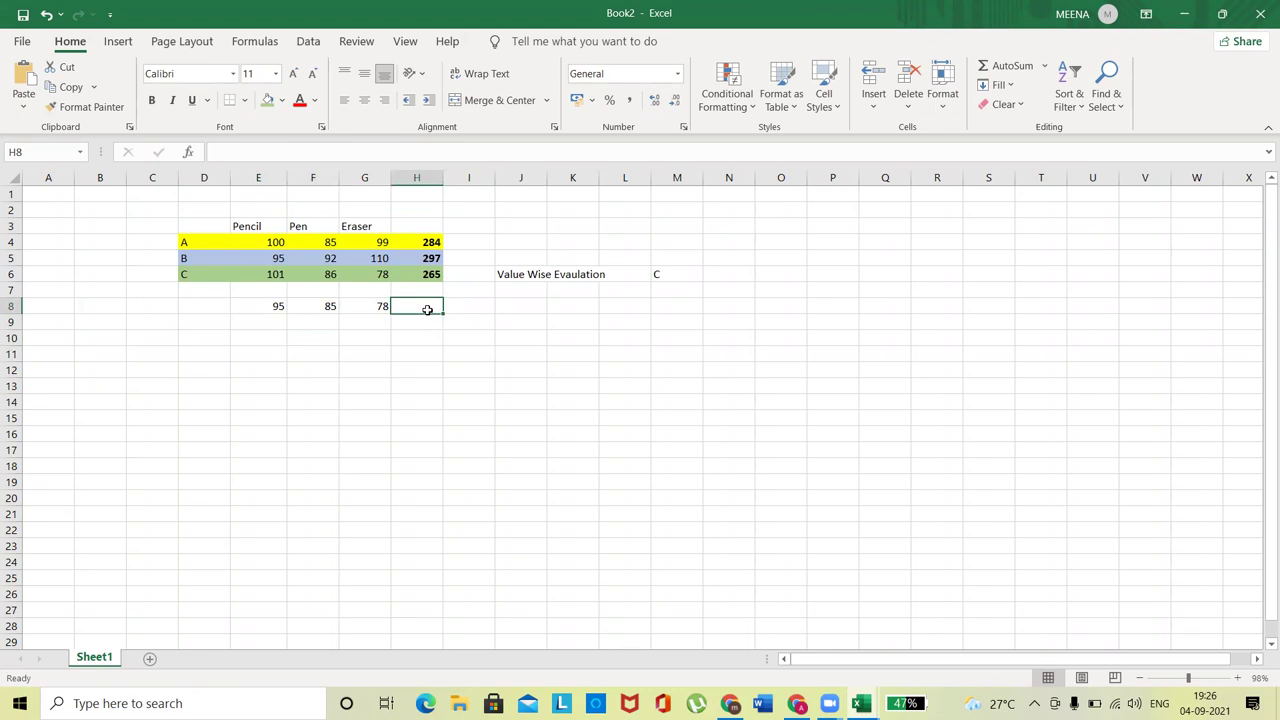
{"action": "left_click", "coordinate": [335, 400]}
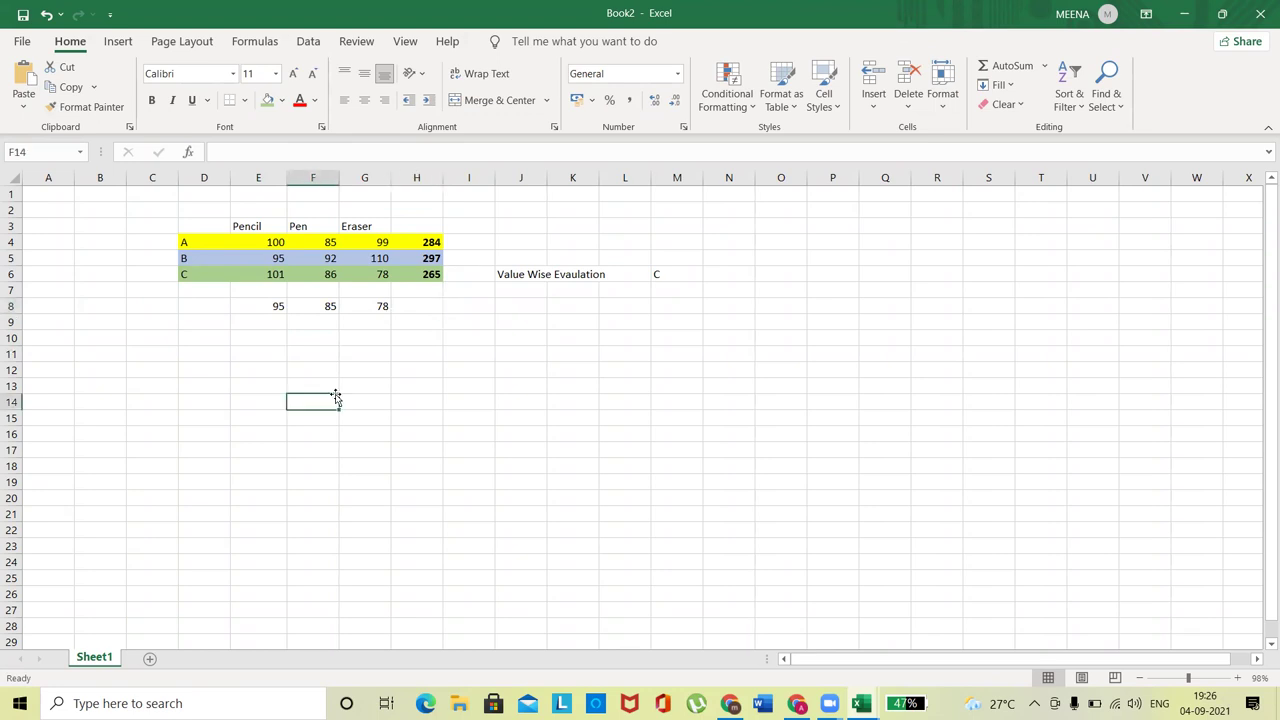
Step: Enter the lowest bidder above each item heading: B over Pencil in E2, A over Pen in F2 and C over Eraser in G2
{"action": "left_click", "coordinate": [265, 304]}
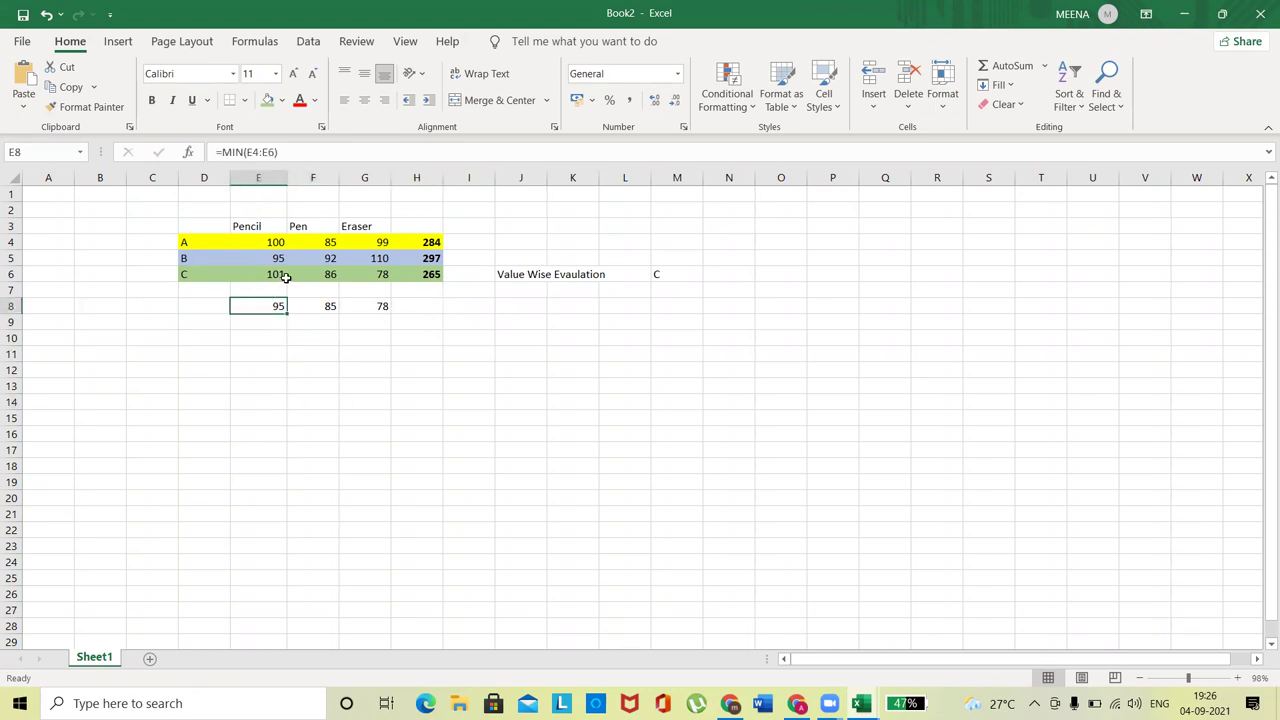
{"action": "left_click", "coordinate": [185, 258]}
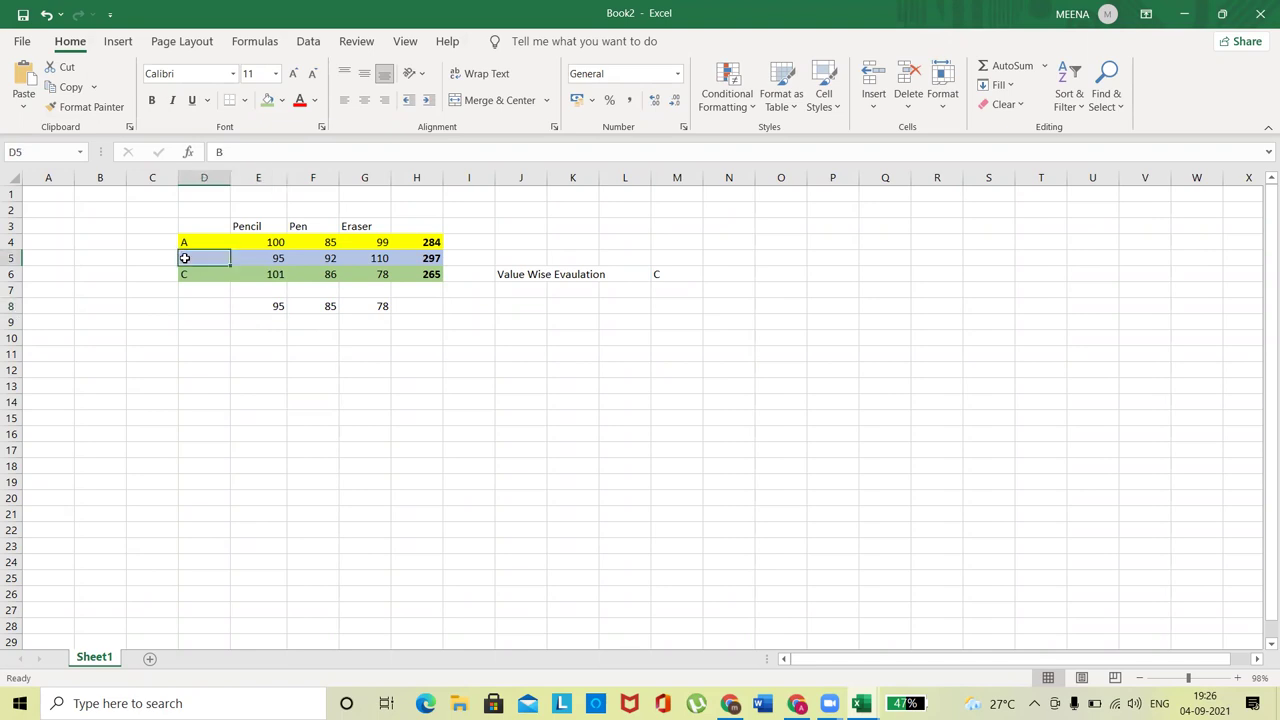
{"action": "left_click", "coordinate": [262, 210]}
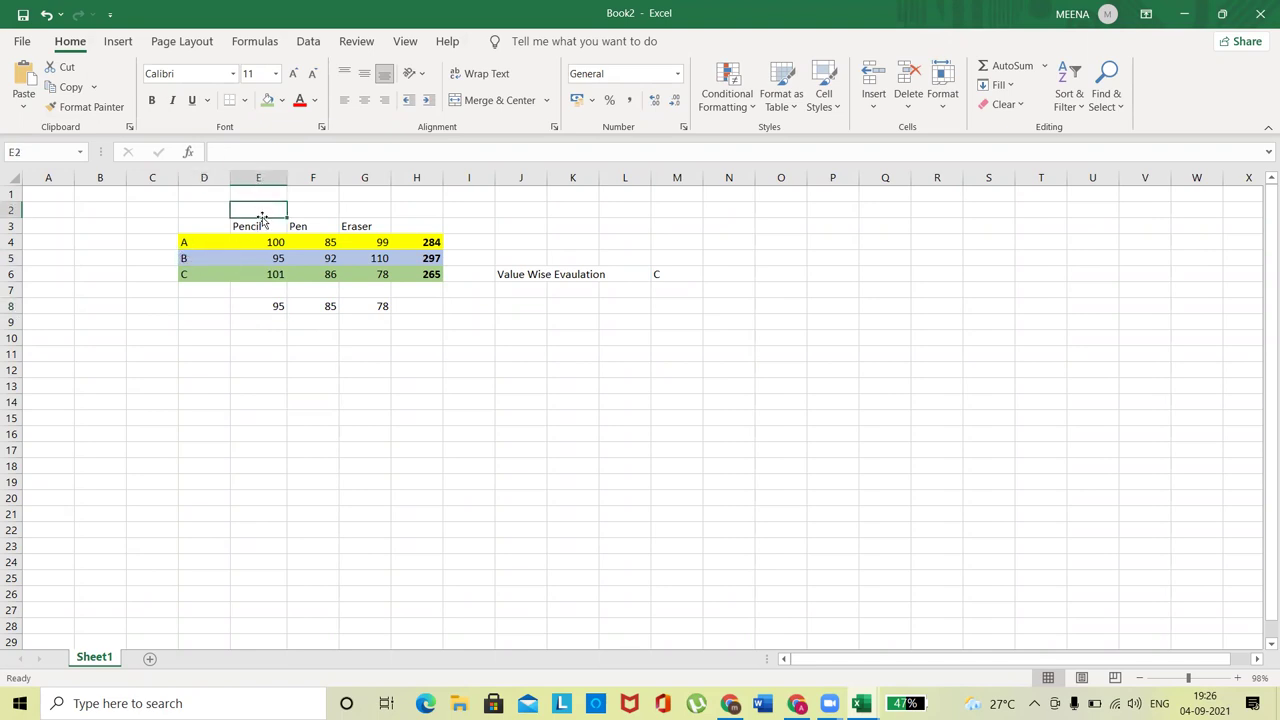
{"action": "type", "text": "B"}
{"action": "key", "text": "Tab"}
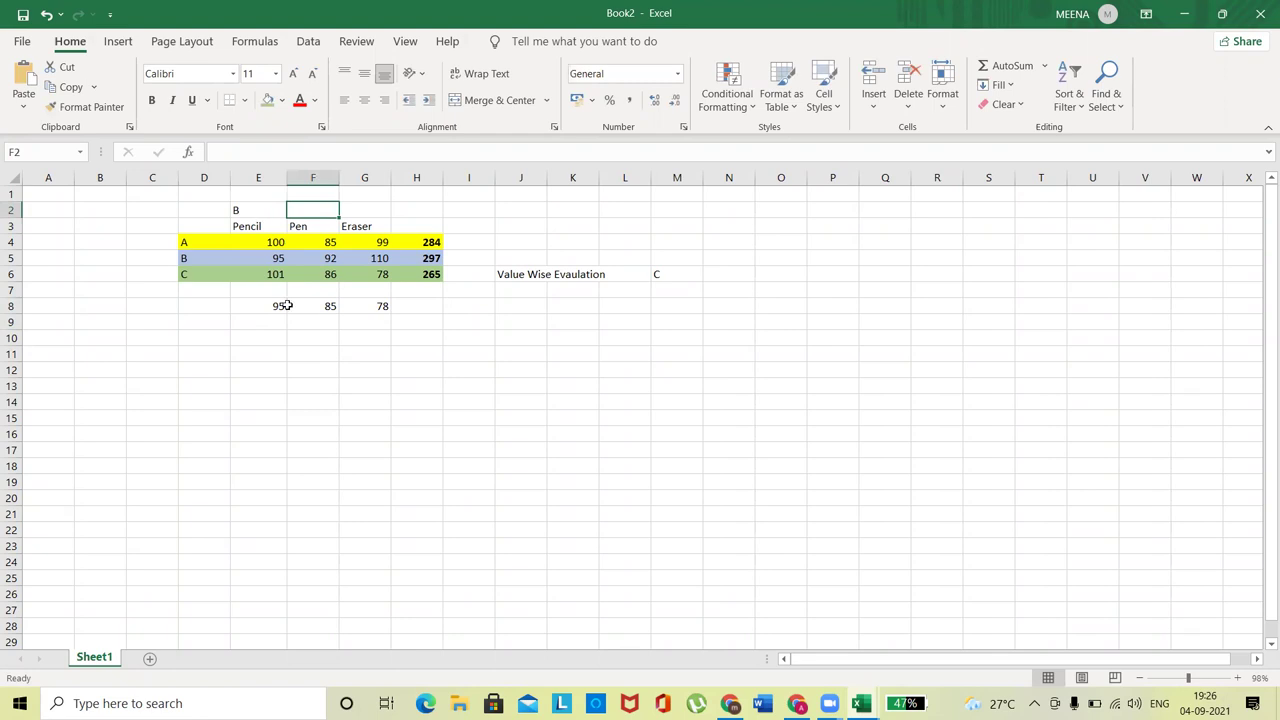
{"action": "left_click", "coordinate": [322, 306]}
{"action": "left_click", "coordinate": [320, 208]}
{"action": "type", "text": "A"}
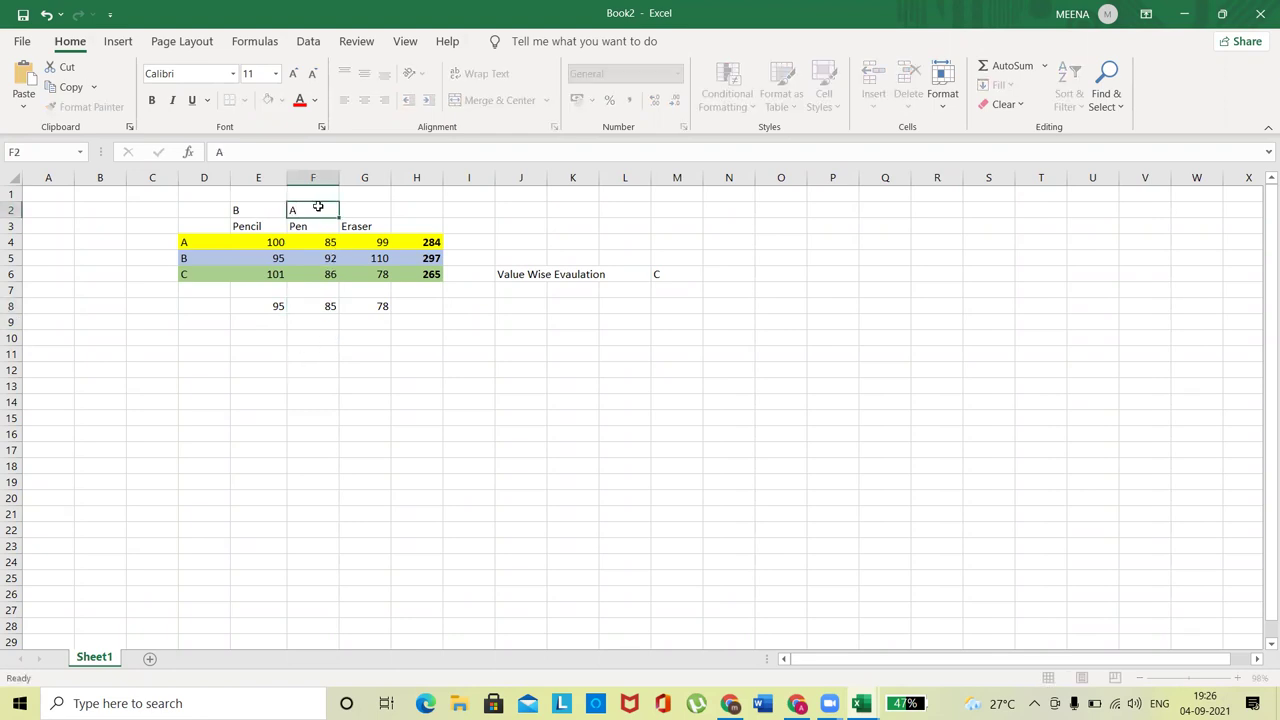
{"action": "key", "text": "Tab"}
{"action": "key", "text": "Tab"}
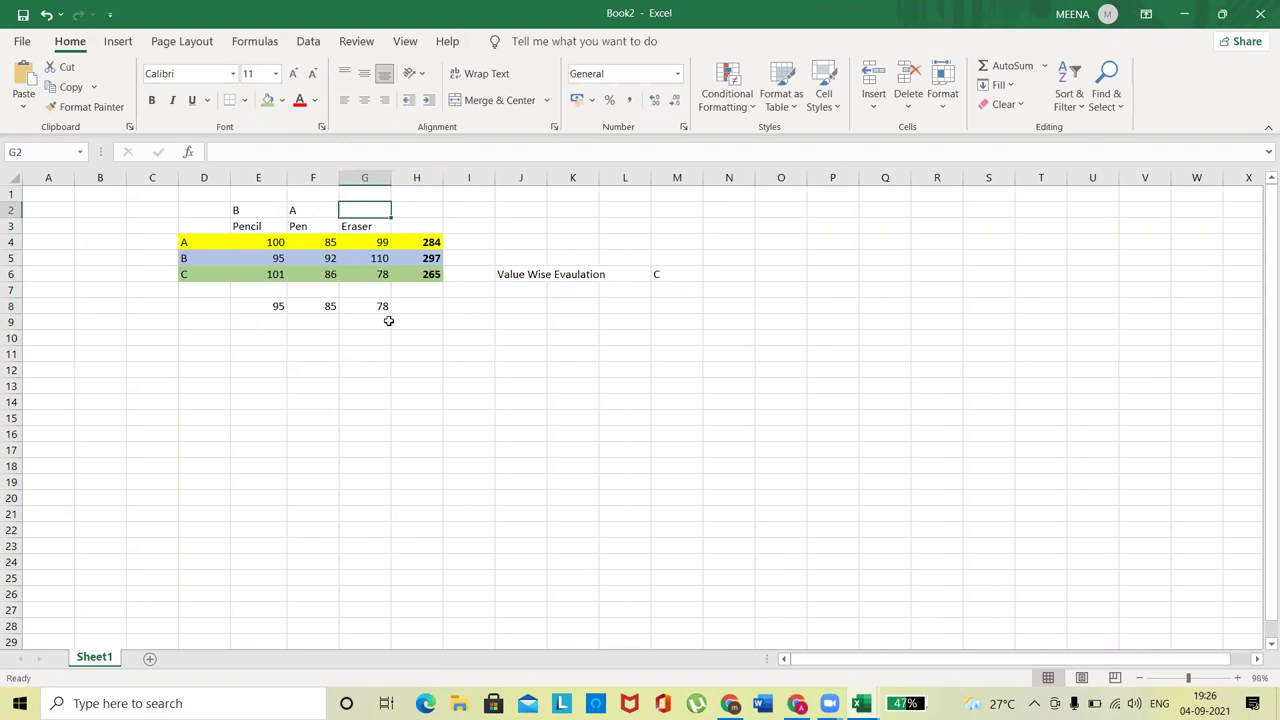
{"action": "left_click", "coordinate": [381, 272]}
{"action": "left_click", "coordinate": [368, 209]}
{"action": "type", "text": "C"}
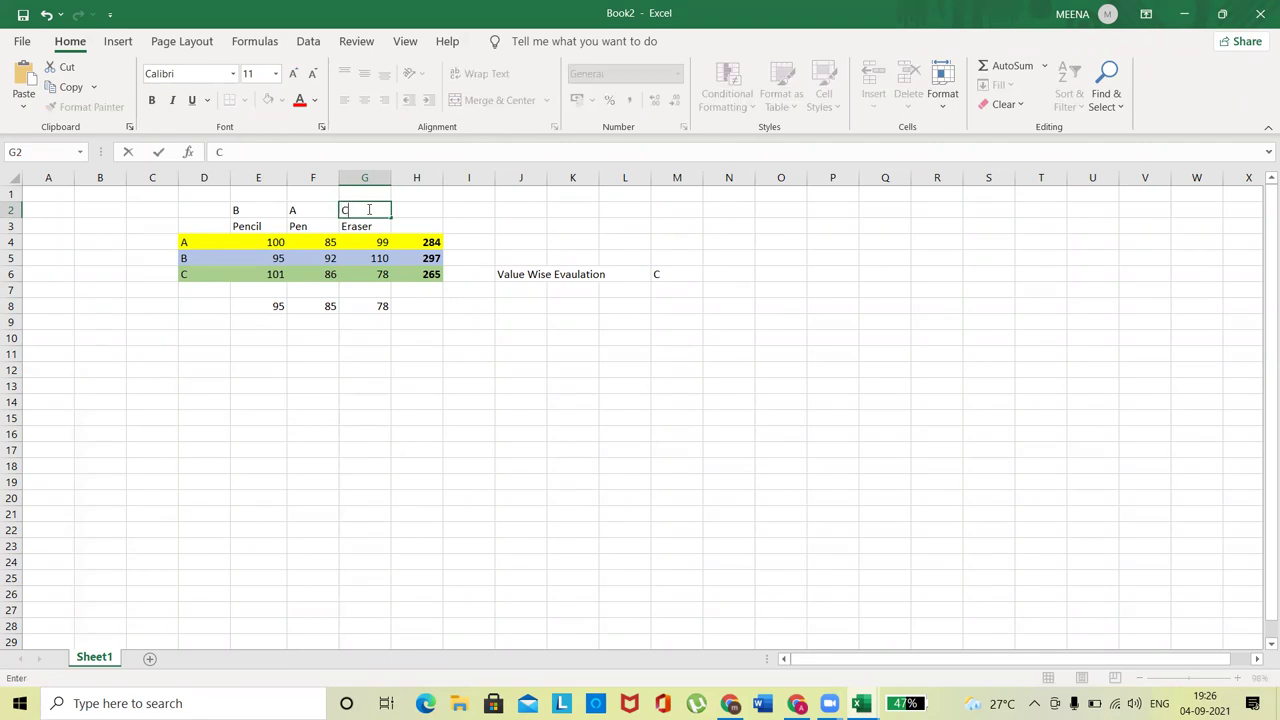
{"action": "key", "text": "Return"}
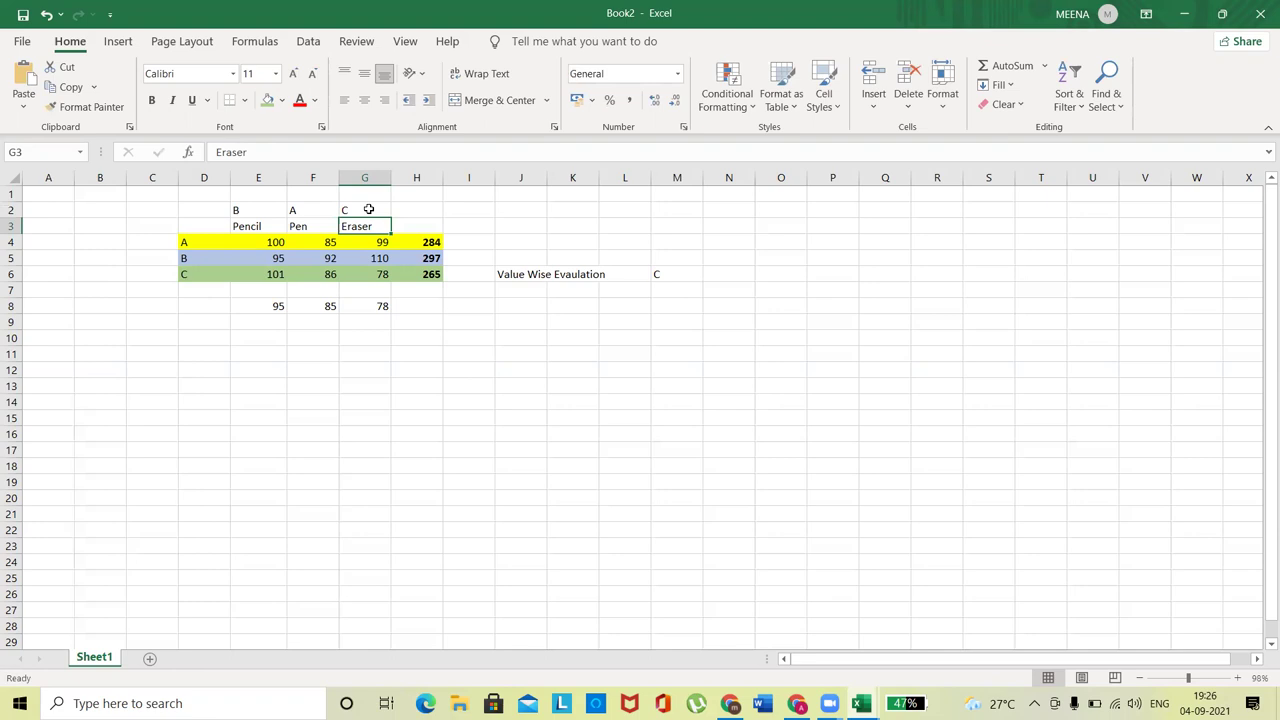
Step: Clear the bidder letters above the item headings in E2 to G2
{"action": "left_click", "coordinate": [274, 320]}
{"action": "left_click_drag", "start_coordinate": [258, 205], "coordinate": [380, 208]}
{"action": "key", "text": "Delete"}
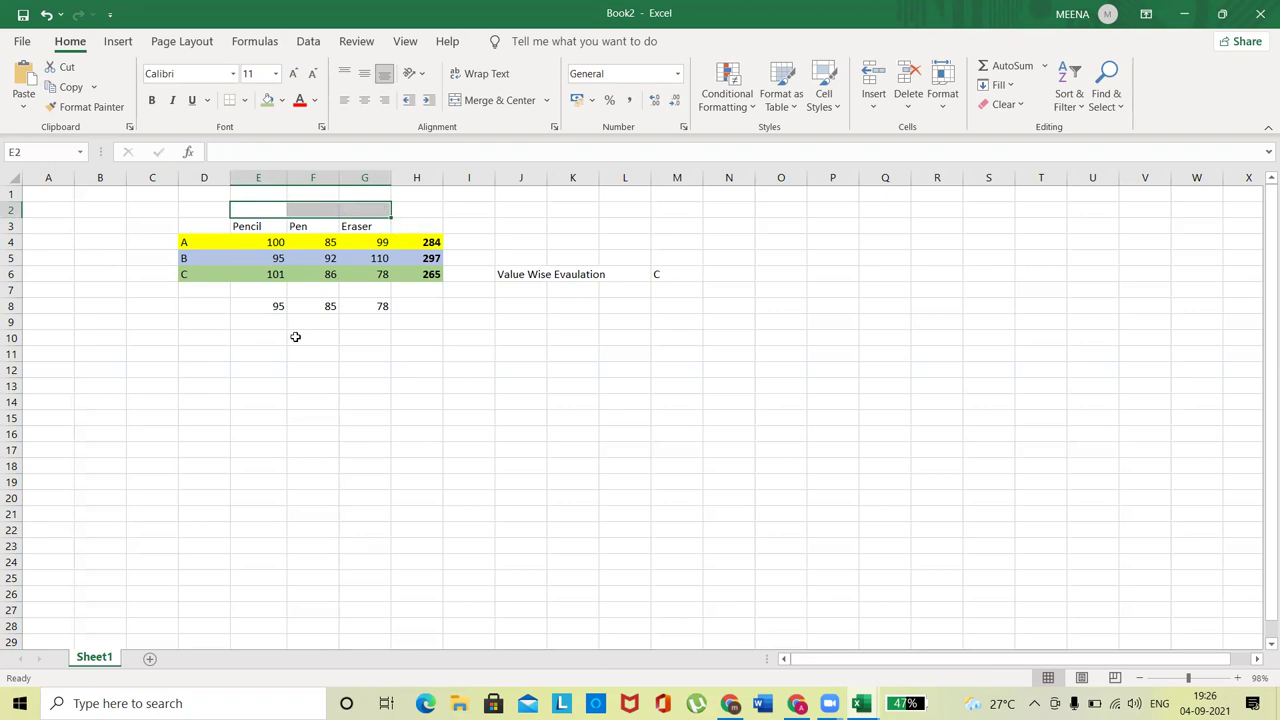
{"action": "left_click", "coordinate": [267, 326]}
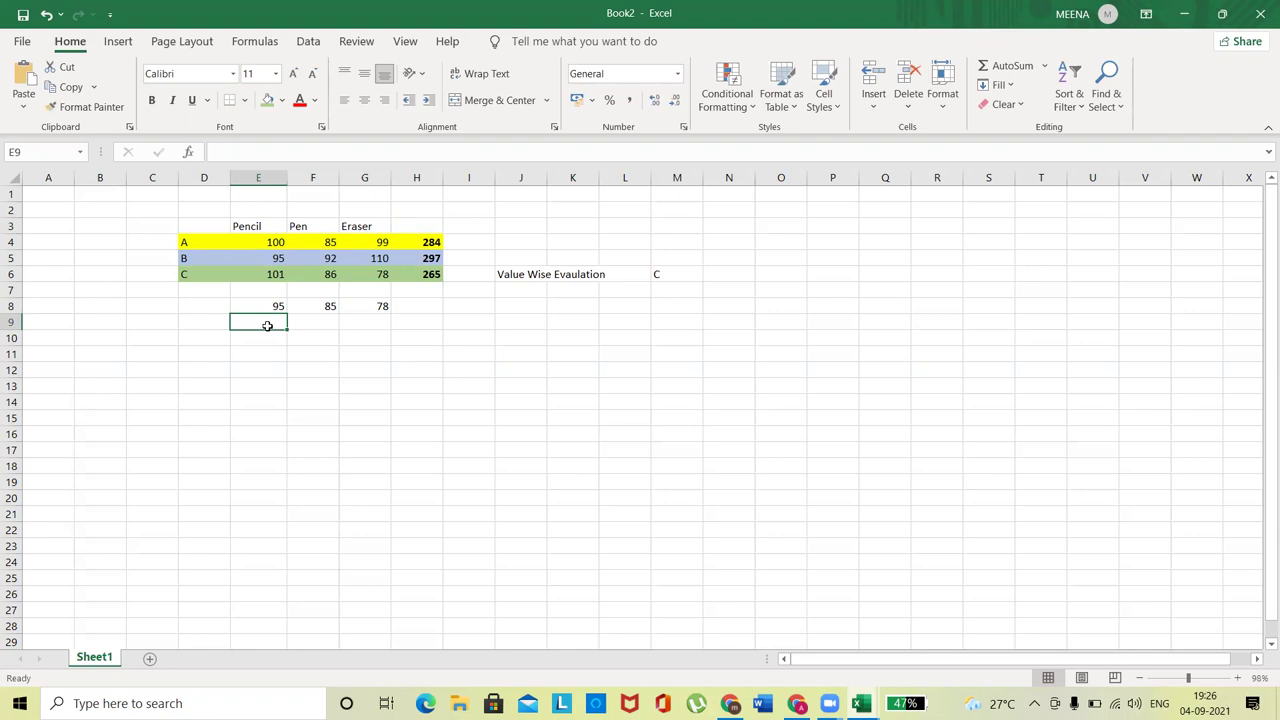
{"action": "type", "text": "="}
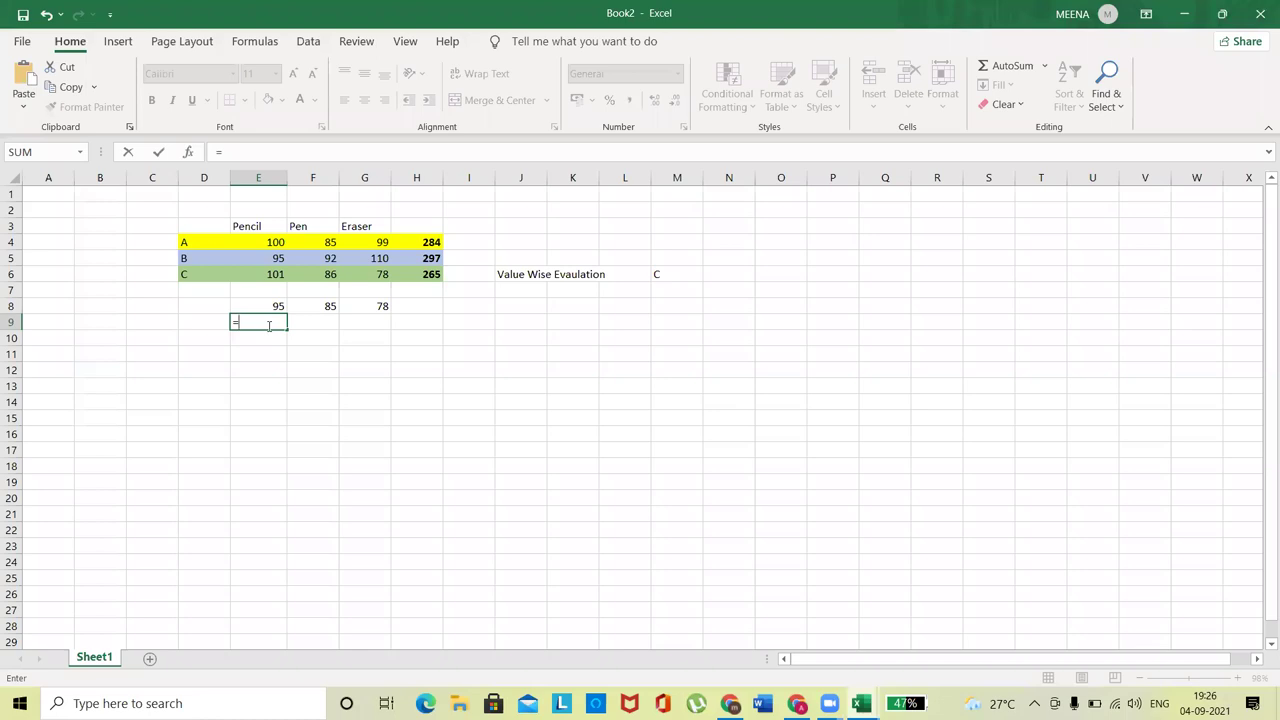
{"action": "type", "text": "hlook"}
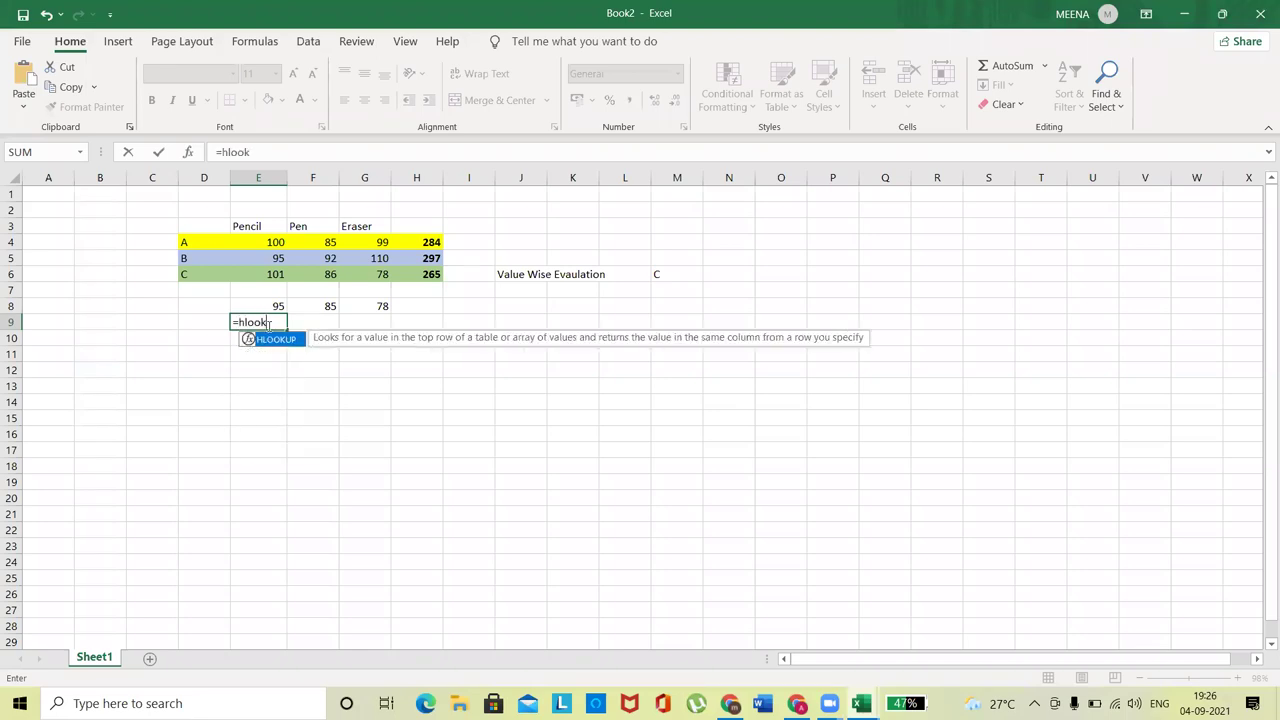
{"action": "type", "text": "up("}
{"action": "left_click", "coordinate": [365, 370]}
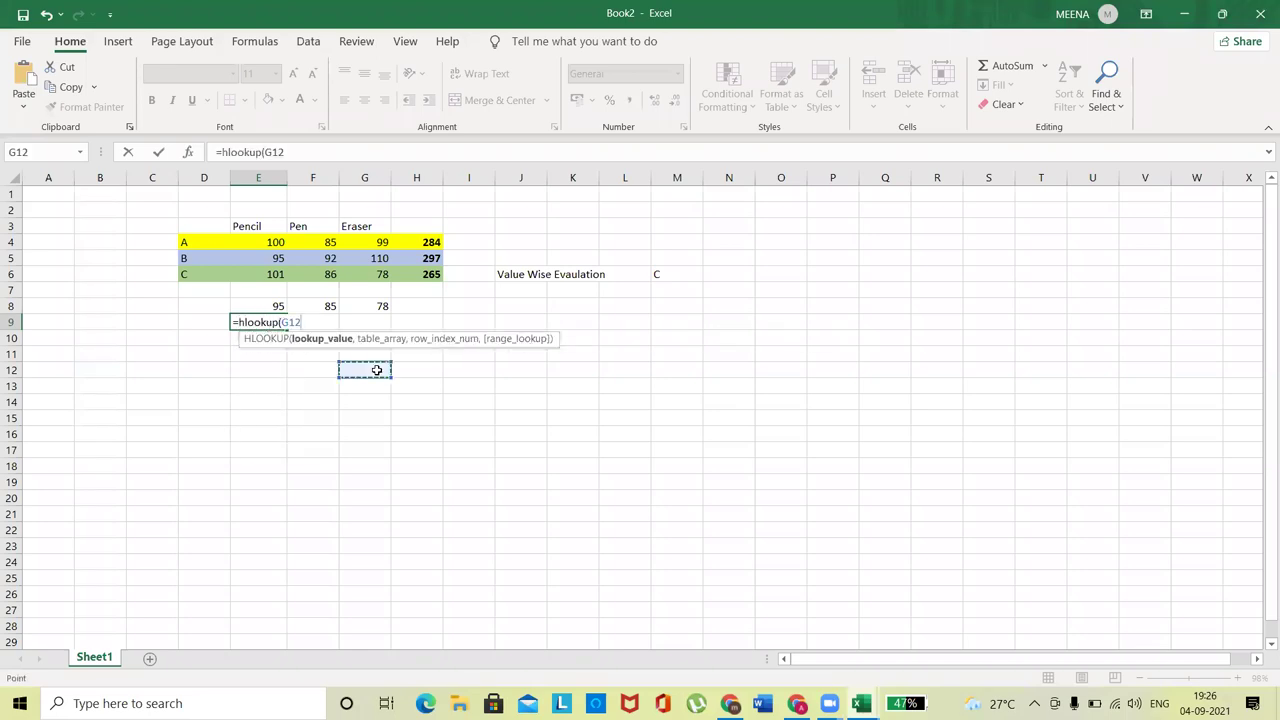
{"action": "key", "text": "Escape"}
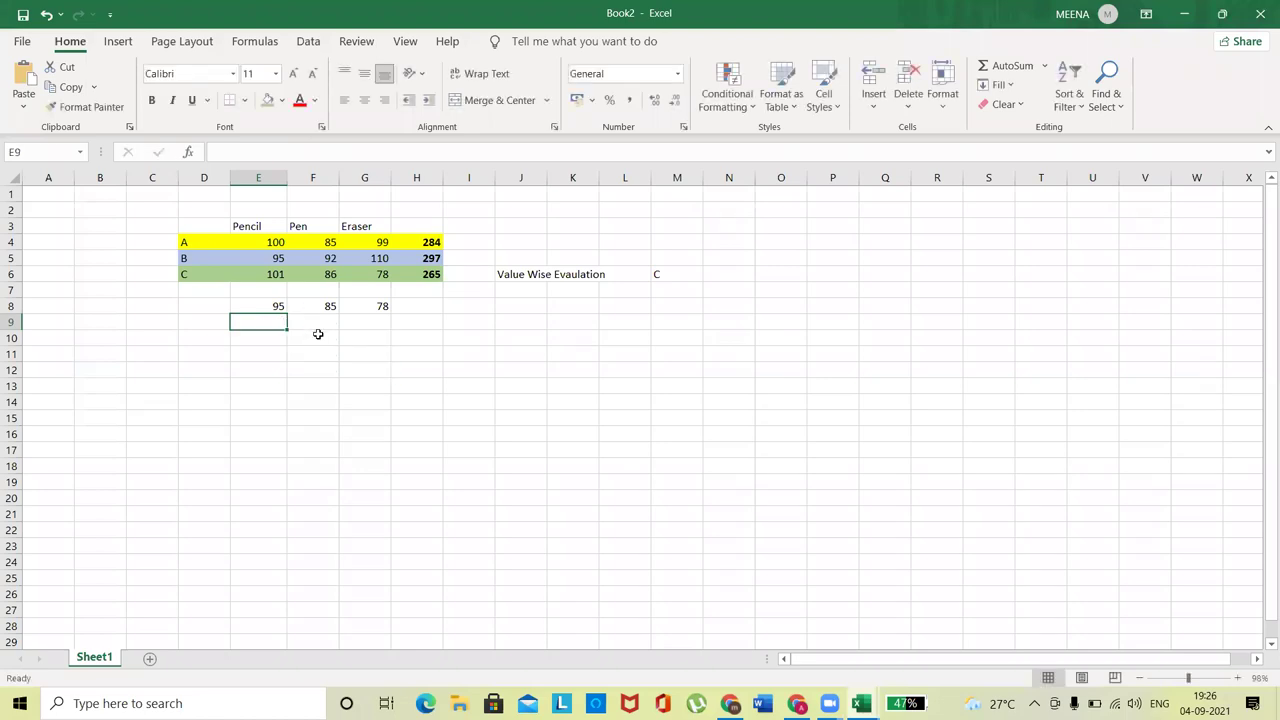
Step: Examine the minimum formula in E8 and the Pencil, Pen and Eraser headings of the price table
{"action": "left_click", "coordinate": [500, 436]}
{"action": "left_click", "coordinate": [273, 305]}
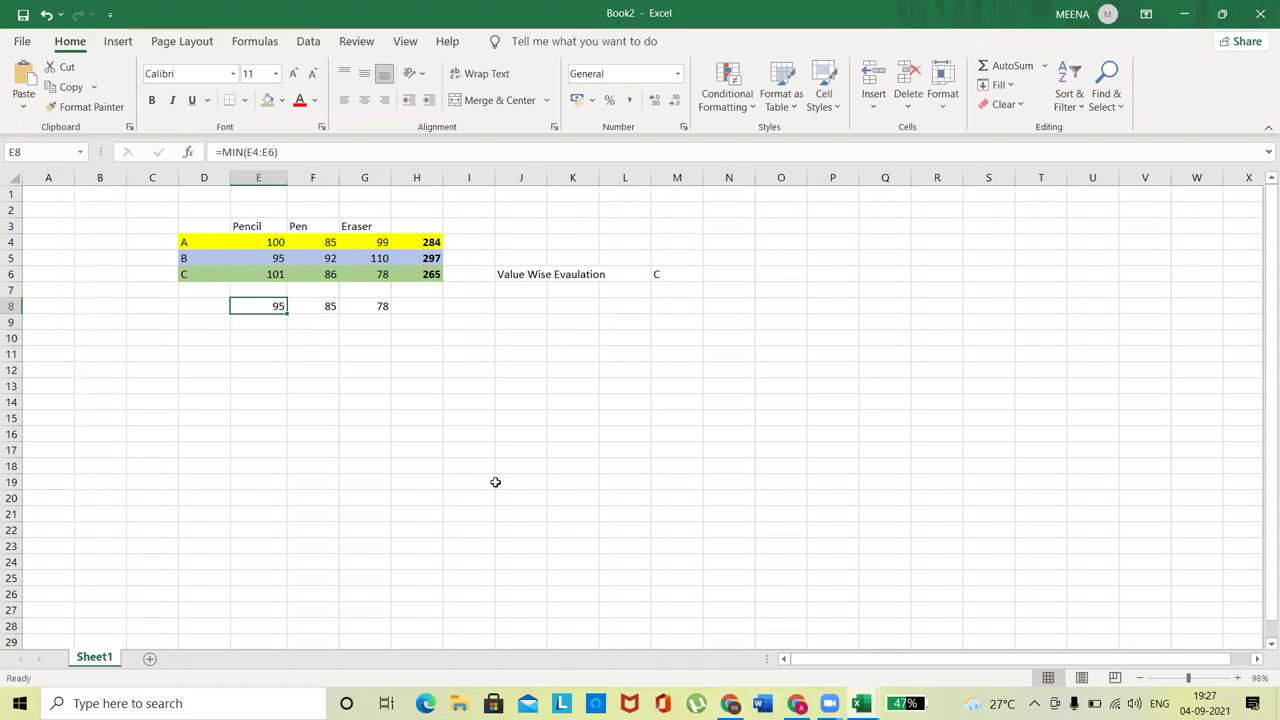
{"action": "left_click", "coordinate": [340, 398]}
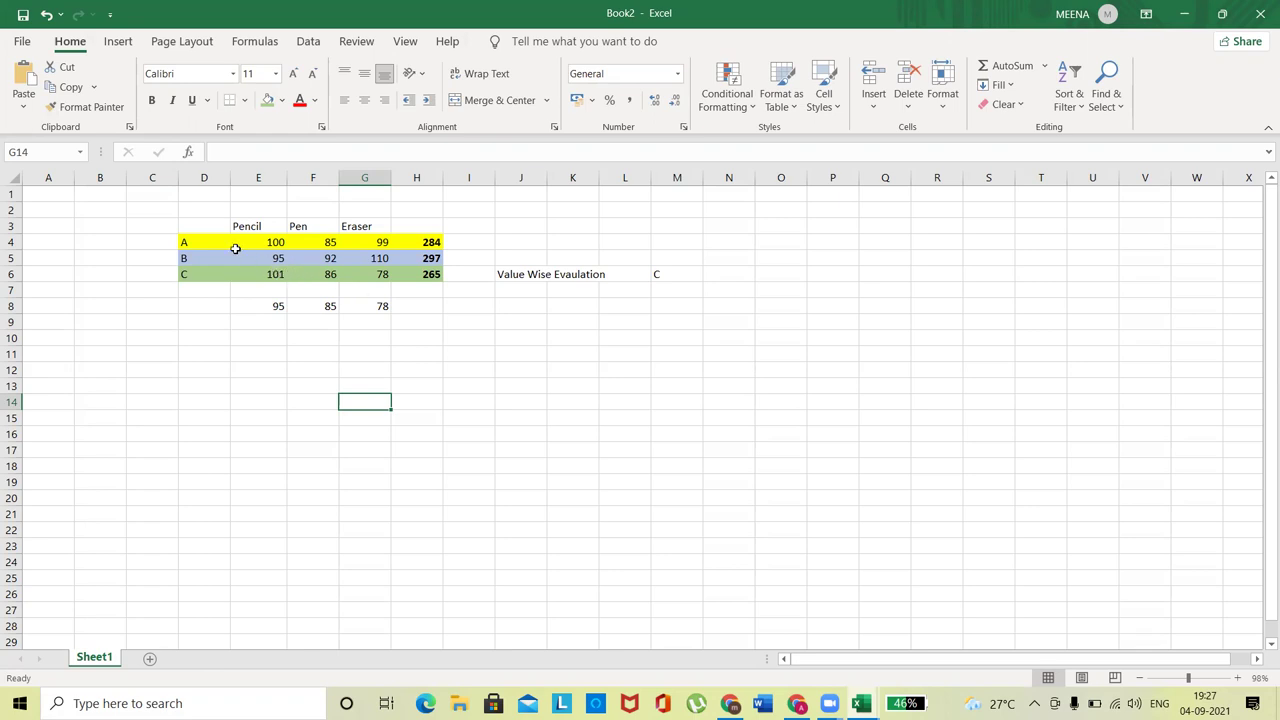
{"action": "left_click", "coordinate": [257, 227]}
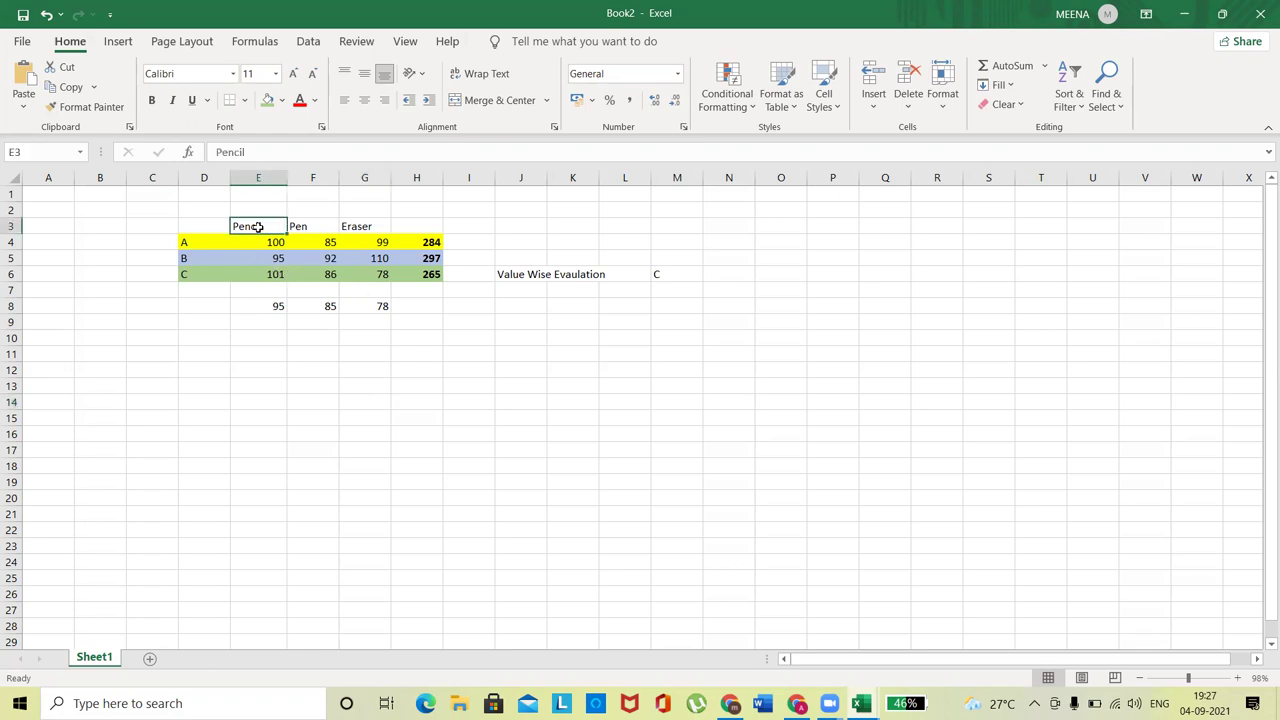
{"action": "left_click", "coordinate": [309, 227]}
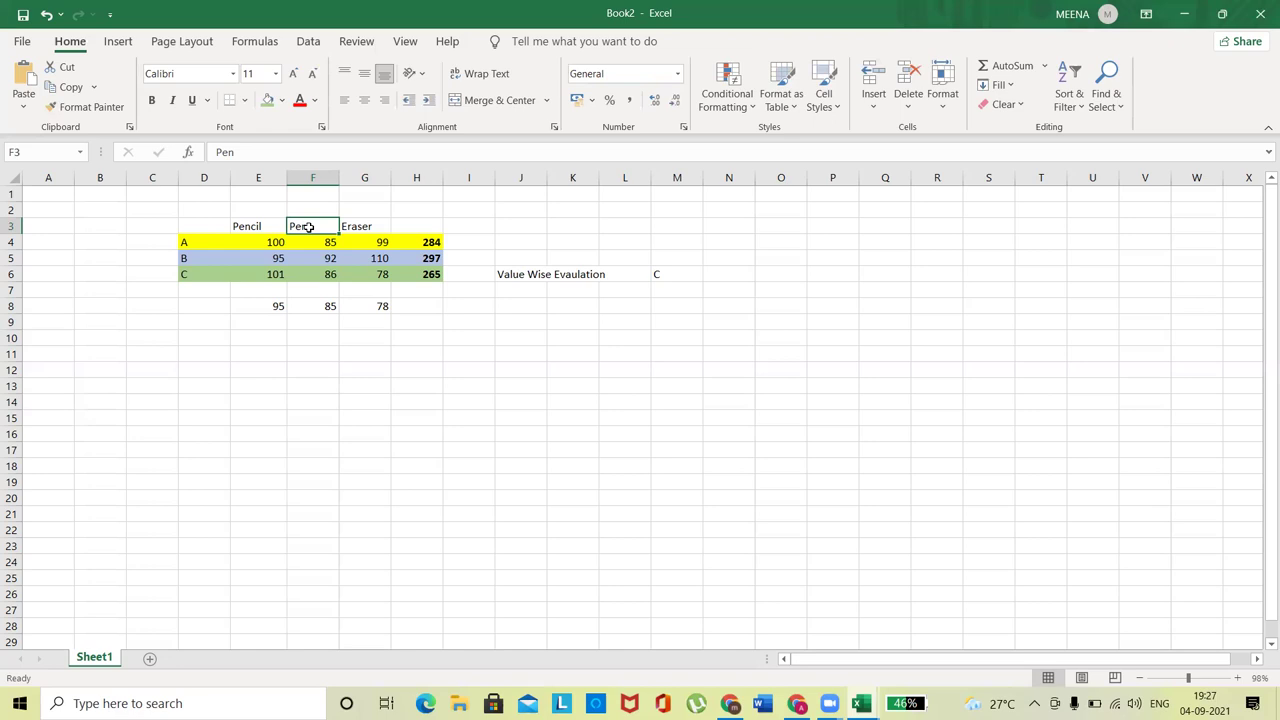
{"action": "left_click", "coordinate": [360, 228]}
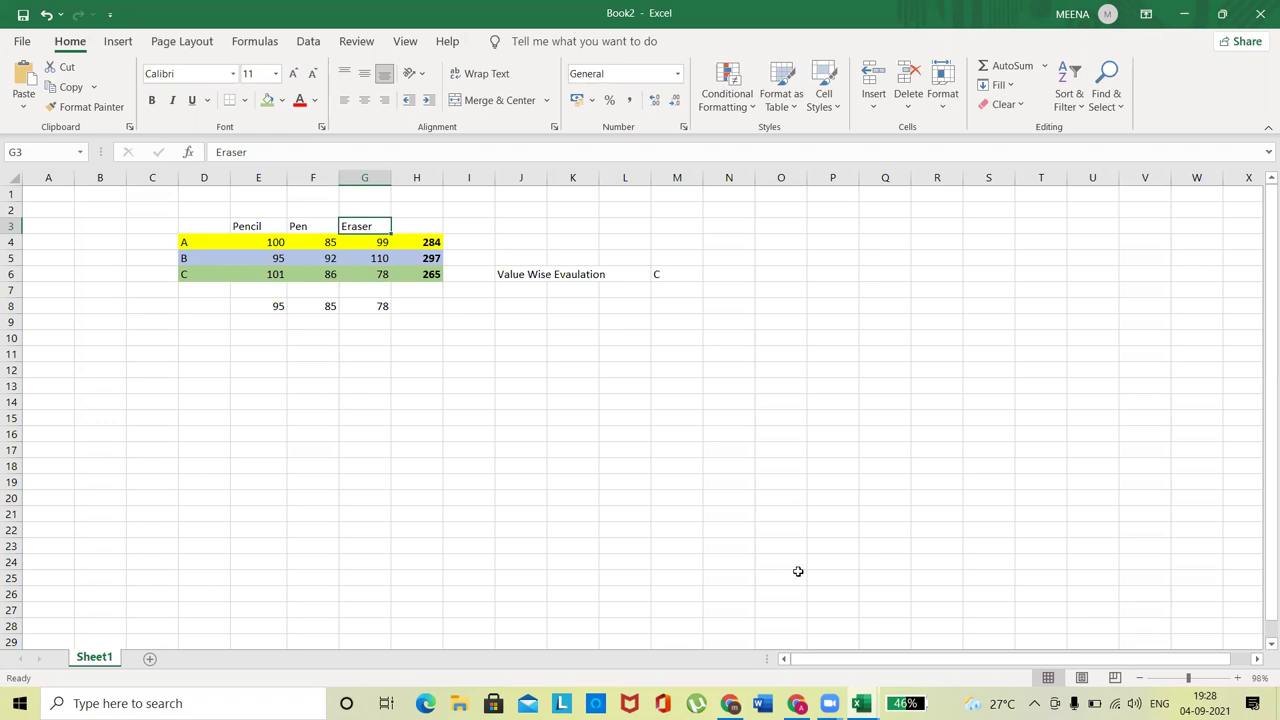
Step: Switch to the GeM bid PDF in Chrome and check its Evaluation Method row
{"action": "left_click", "coordinate": [796, 703]}
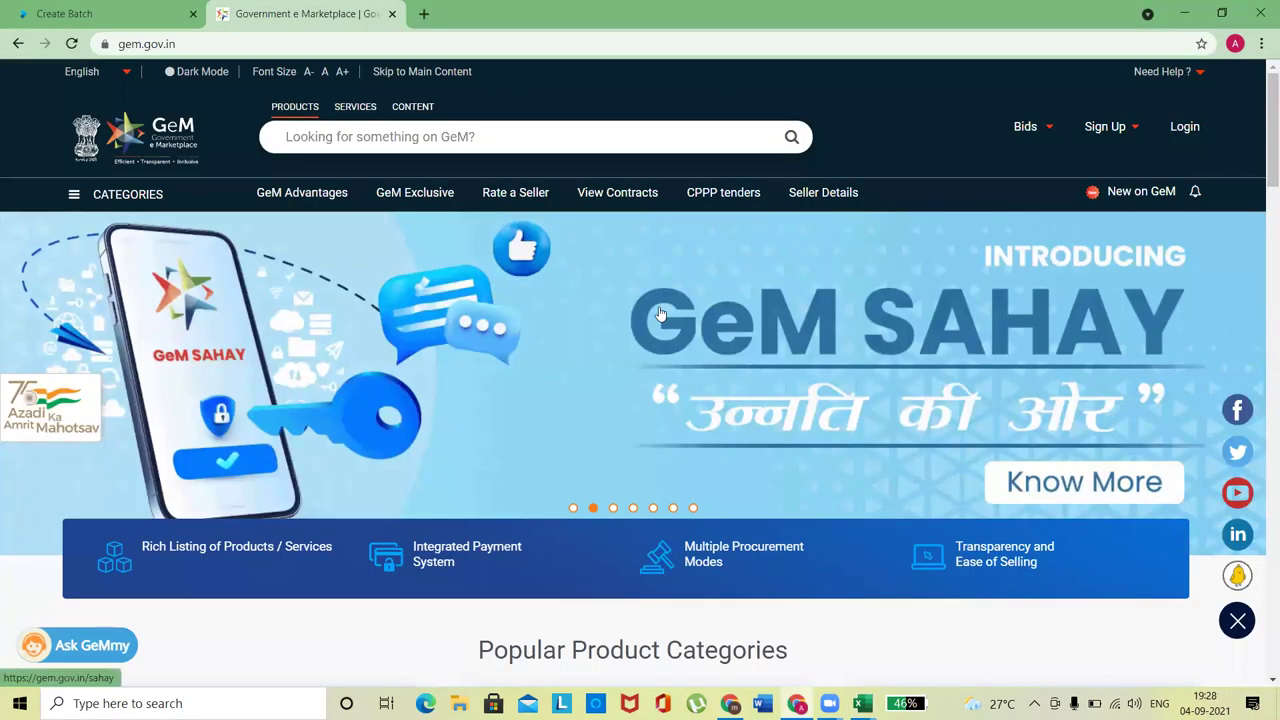
{"action": "left_click", "coordinate": [730, 703]}
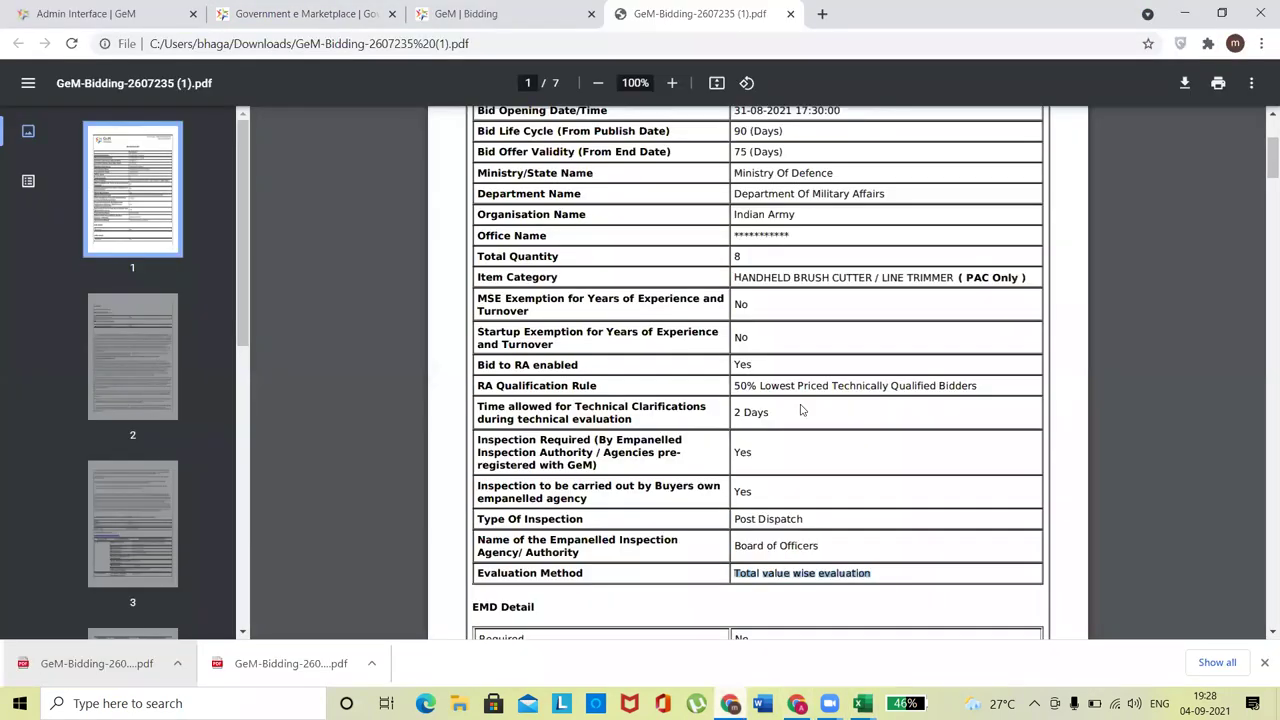
{"action": "left_click", "coordinate": [803, 575]}
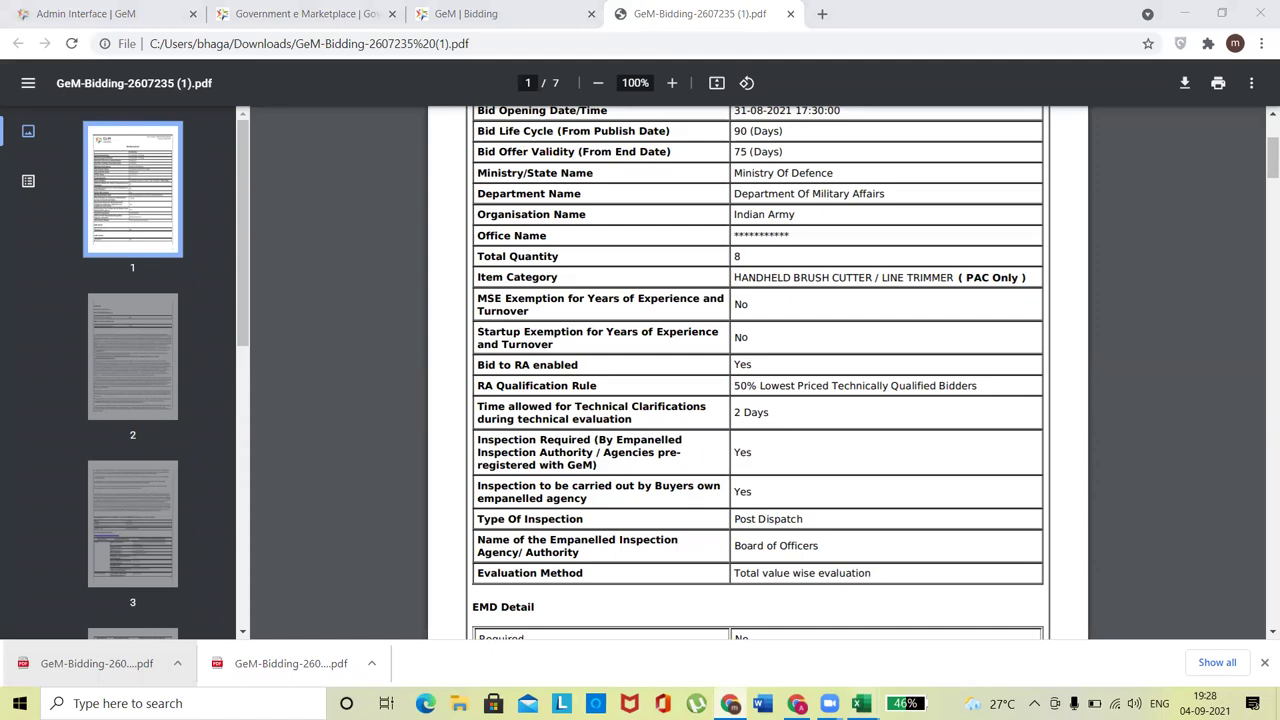
Step: Return to the Excel workbook and examine the value wise evaluation label, the bidder totals in H4:H6 and the selected bidder in M6
{"action": "mouse_move", "coordinate": [861, 703]}
{"action": "left_click", "coordinate": [846, 578]}
{"action": "left_click", "coordinate": [820, 598]}
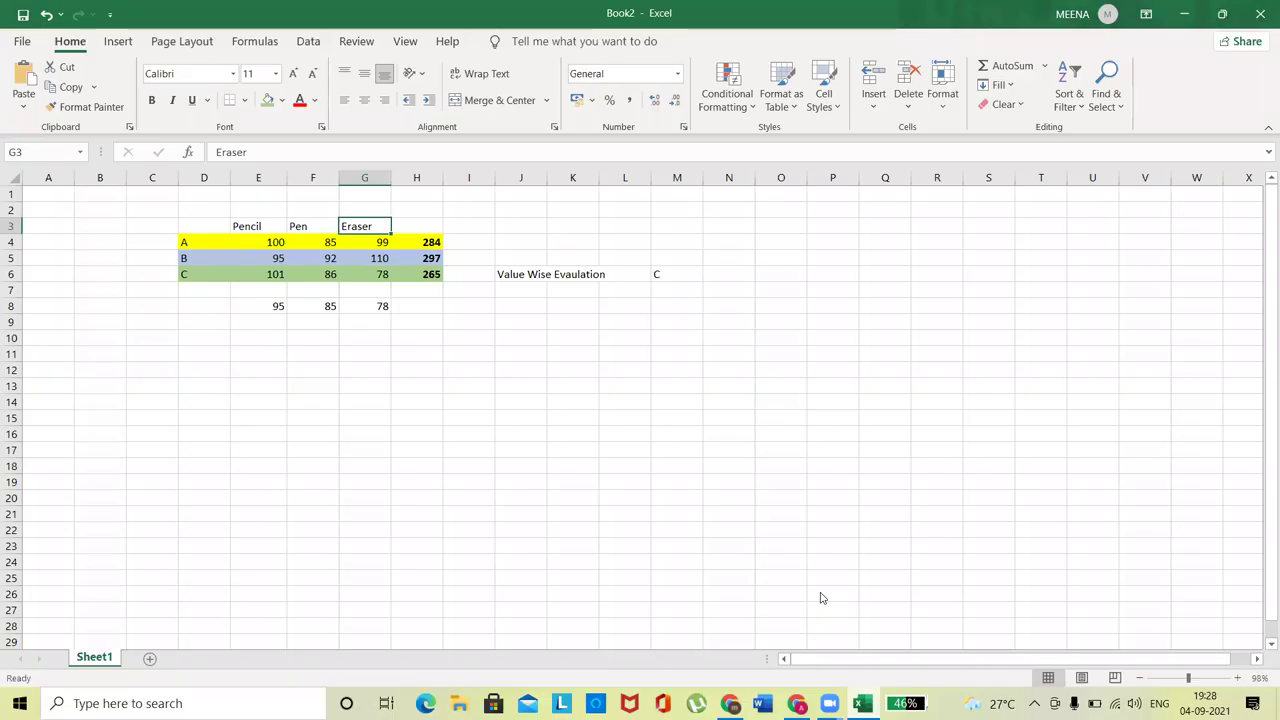
{"action": "left_click", "coordinate": [529, 447]}
{"action": "left_click", "coordinate": [295, 346]}
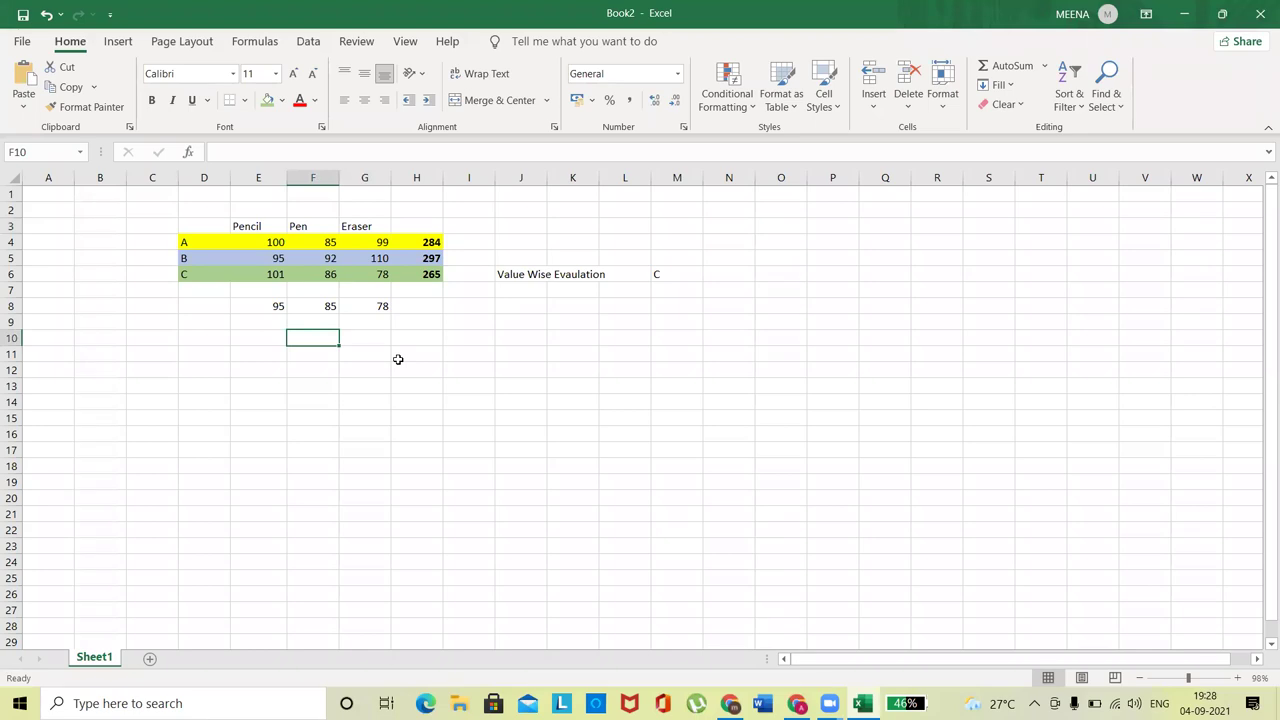
{"action": "left_click", "coordinate": [517, 276]}
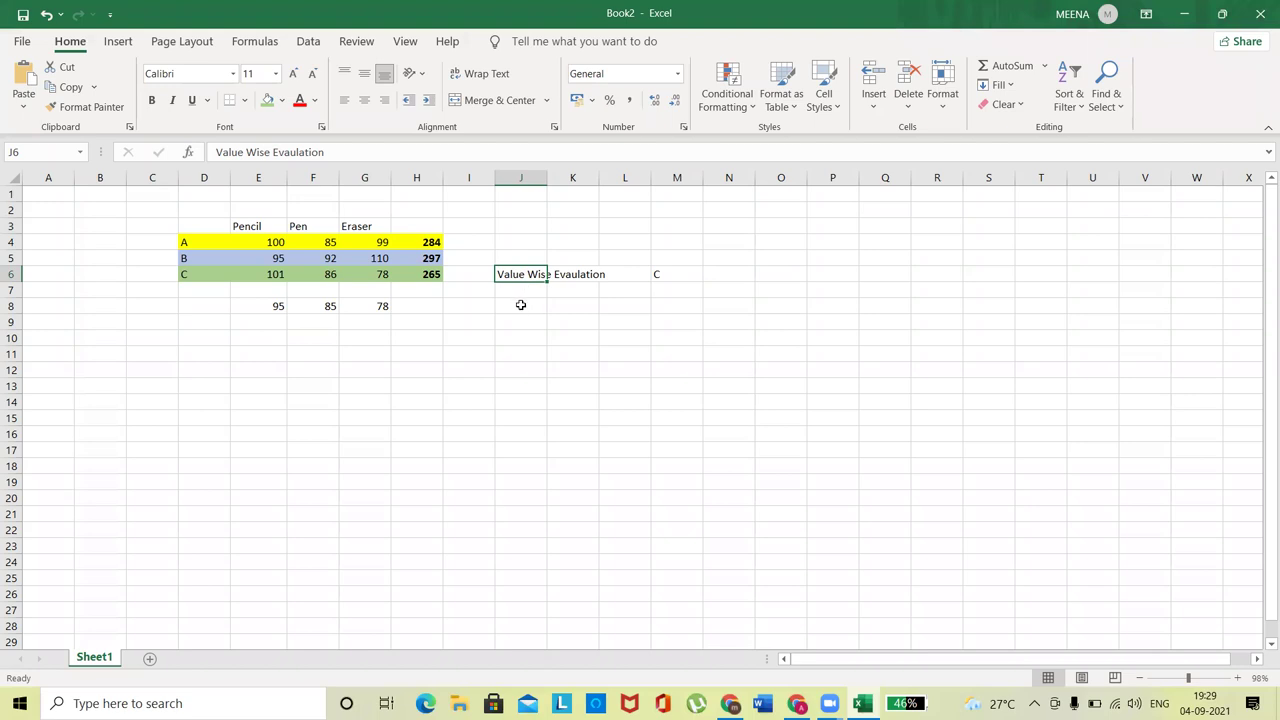
{"action": "left_click", "coordinate": [273, 323]}
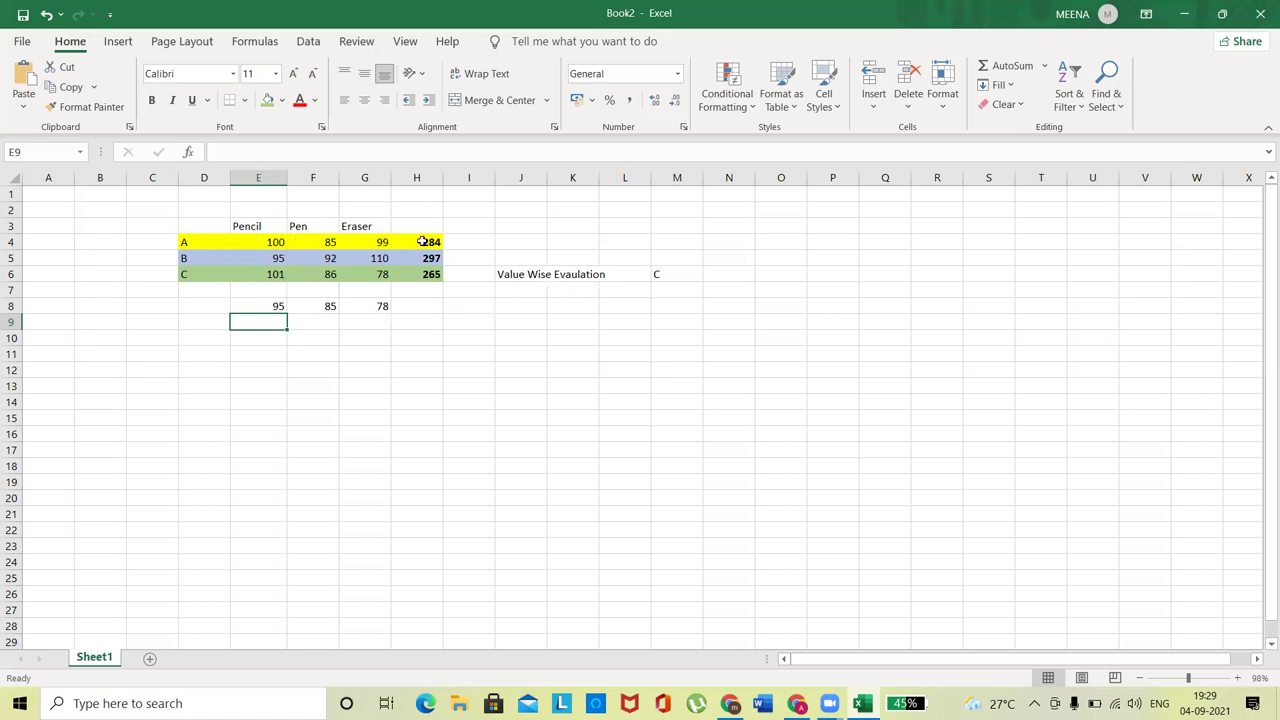
{"action": "left_click_drag", "start_coordinate": [423, 242], "coordinate": [431, 282]}
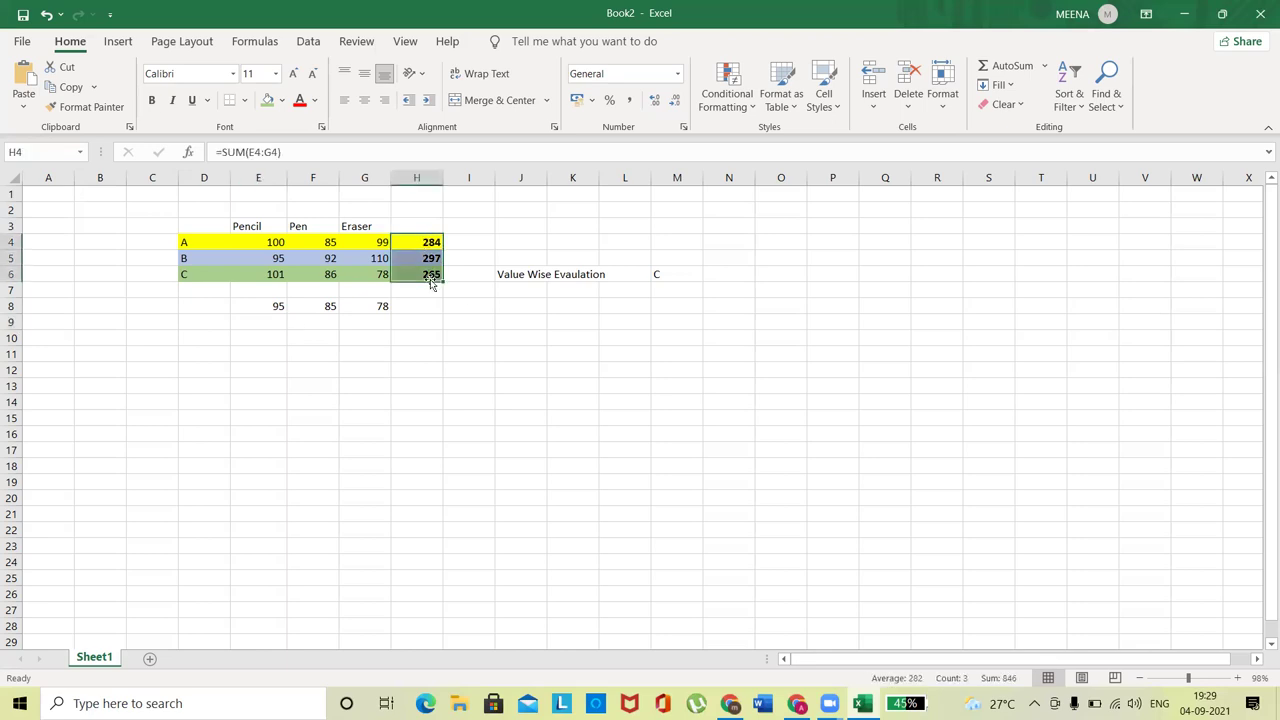
{"action": "left_click", "coordinate": [668, 274]}
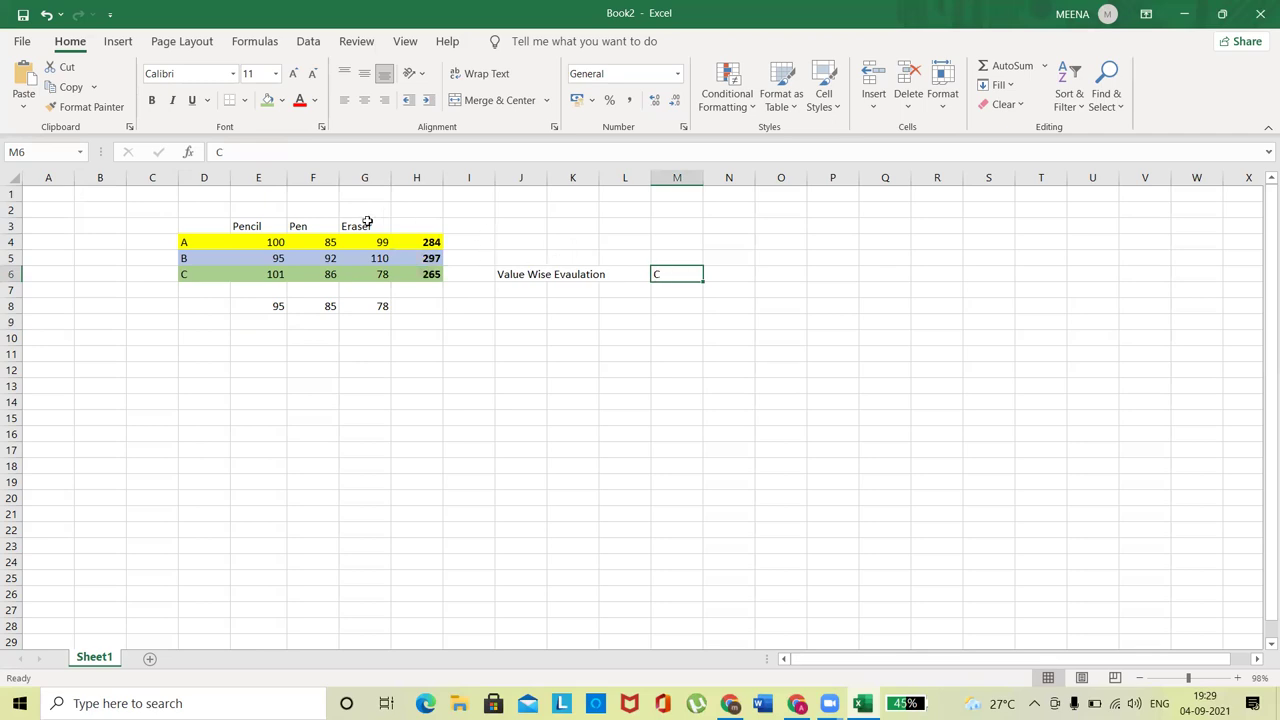
{"action": "left_click", "coordinate": [257, 232]}
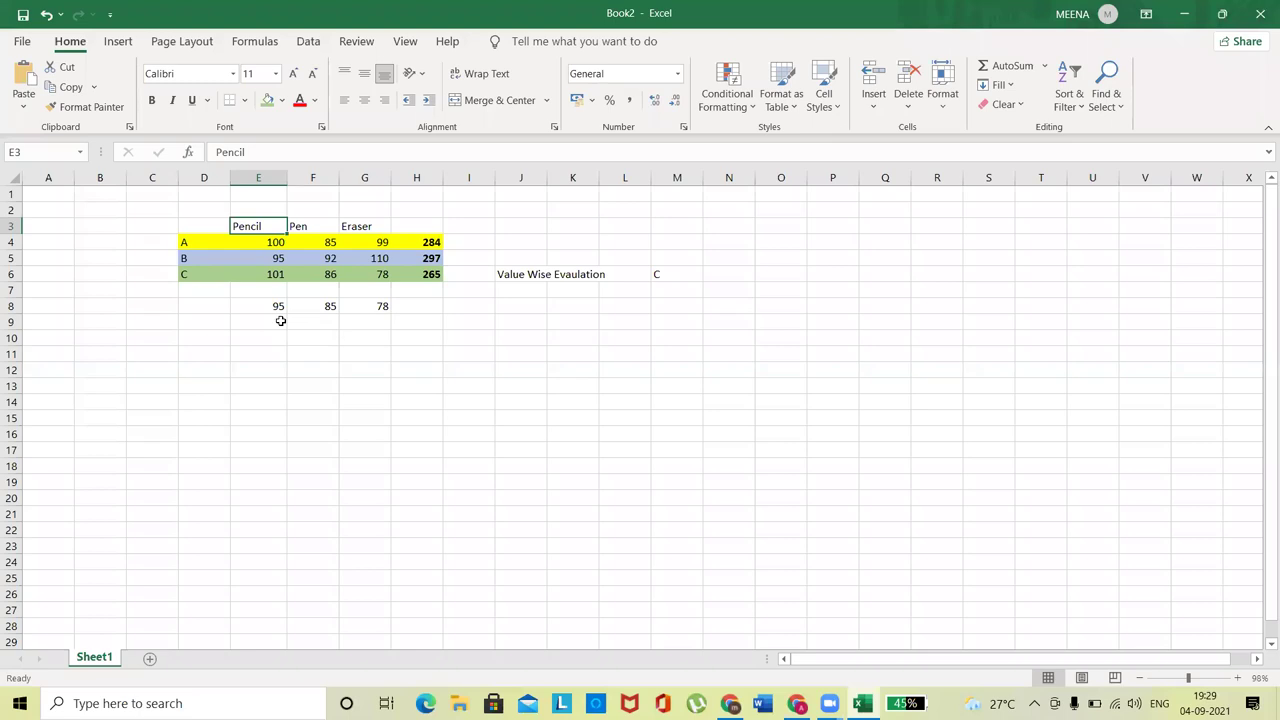
Step: Switch to the GeM bid PDF in Chrome and examine the EMD Detail section below the evaluation method
{"action": "key", "text": "alt+Tab"}
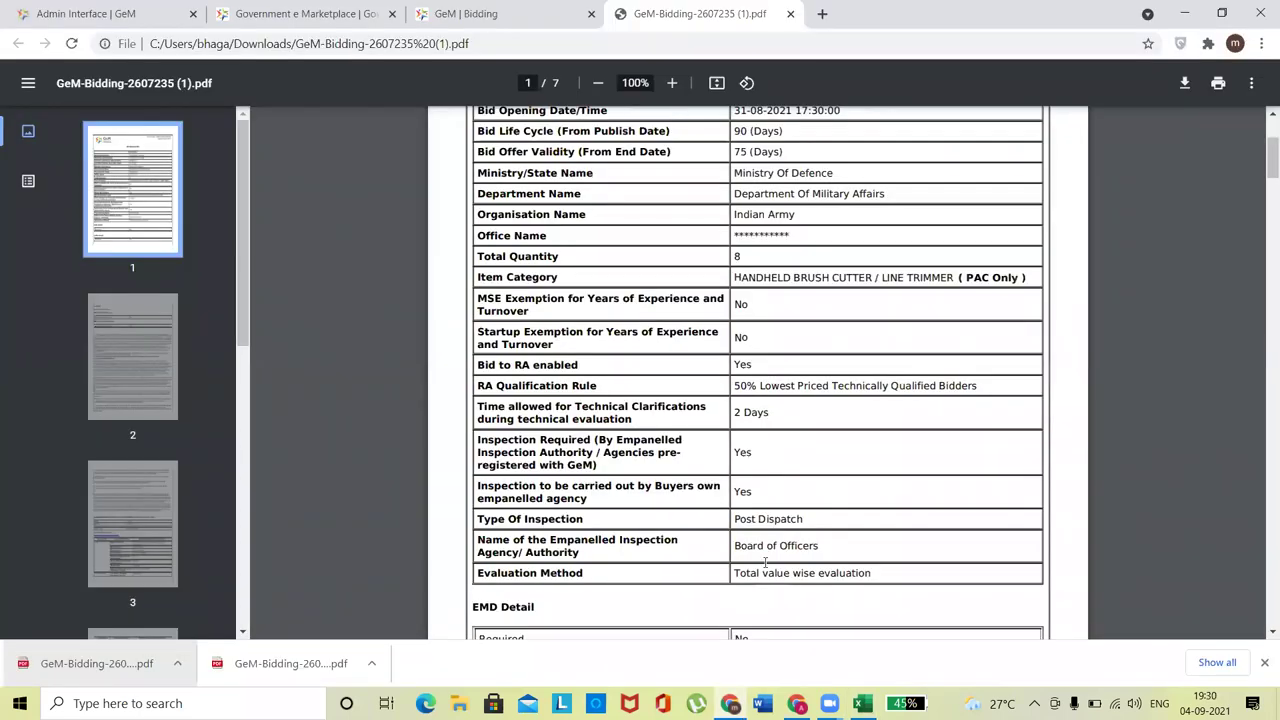
{"action": "scroll", "coordinate": [743, 575], "scroll_direction": "down", "scroll_amount": 3}
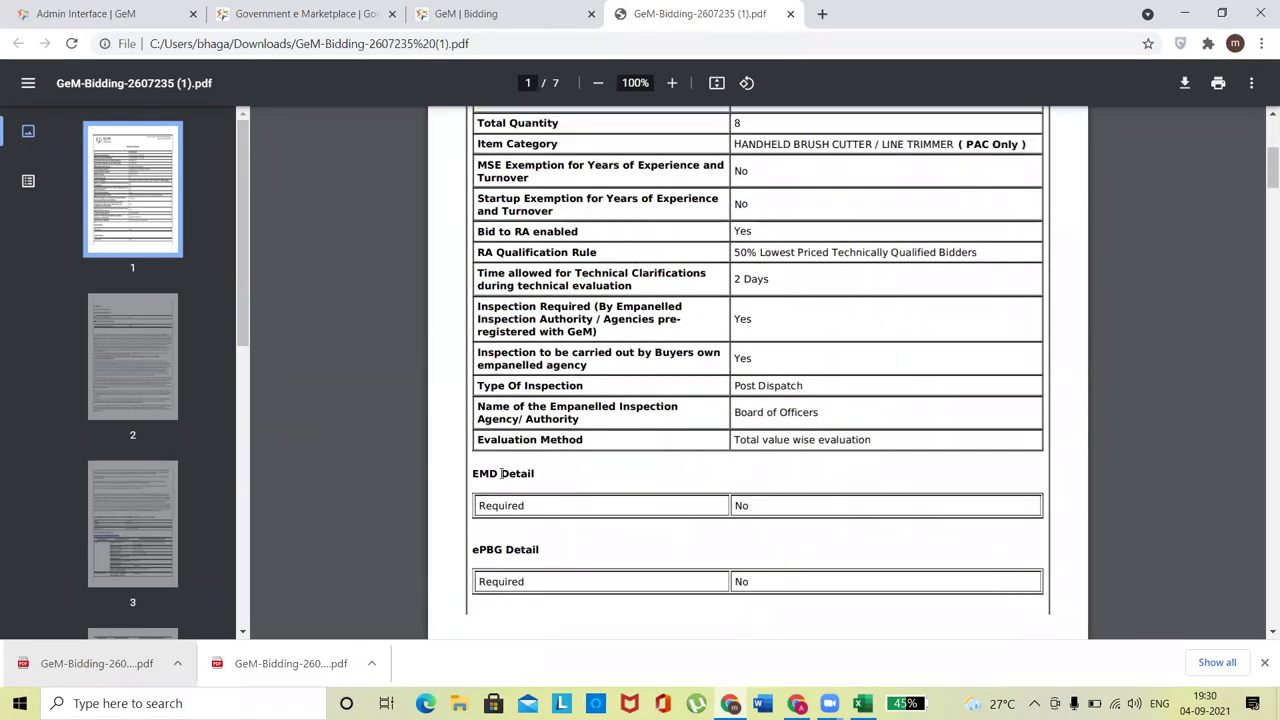
{"action": "left_click_drag", "start_coordinate": [477, 473], "coordinate": [545, 473]}
Step: Switch to the Excel workbook and enter the labels Tender Fees in F13 and EMD in F14
{"action": "left_click", "coordinate": [862, 703]}
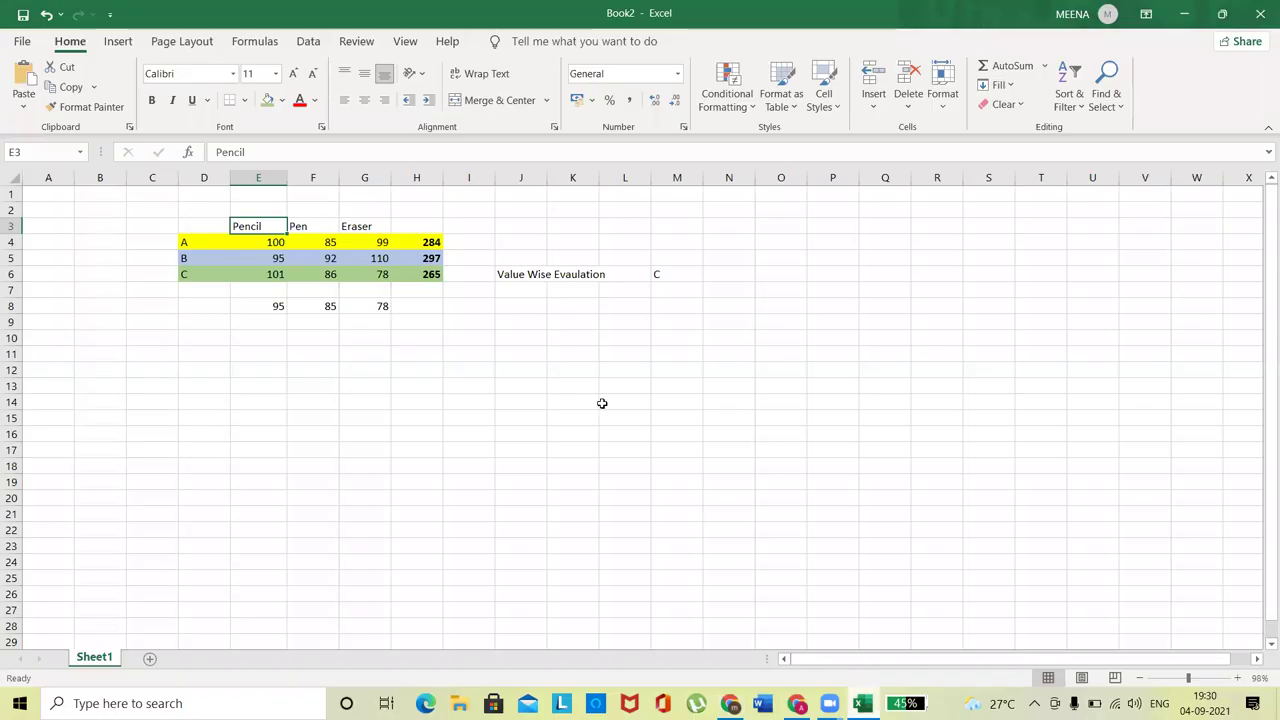
{"action": "left_click", "coordinate": [313, 385]}
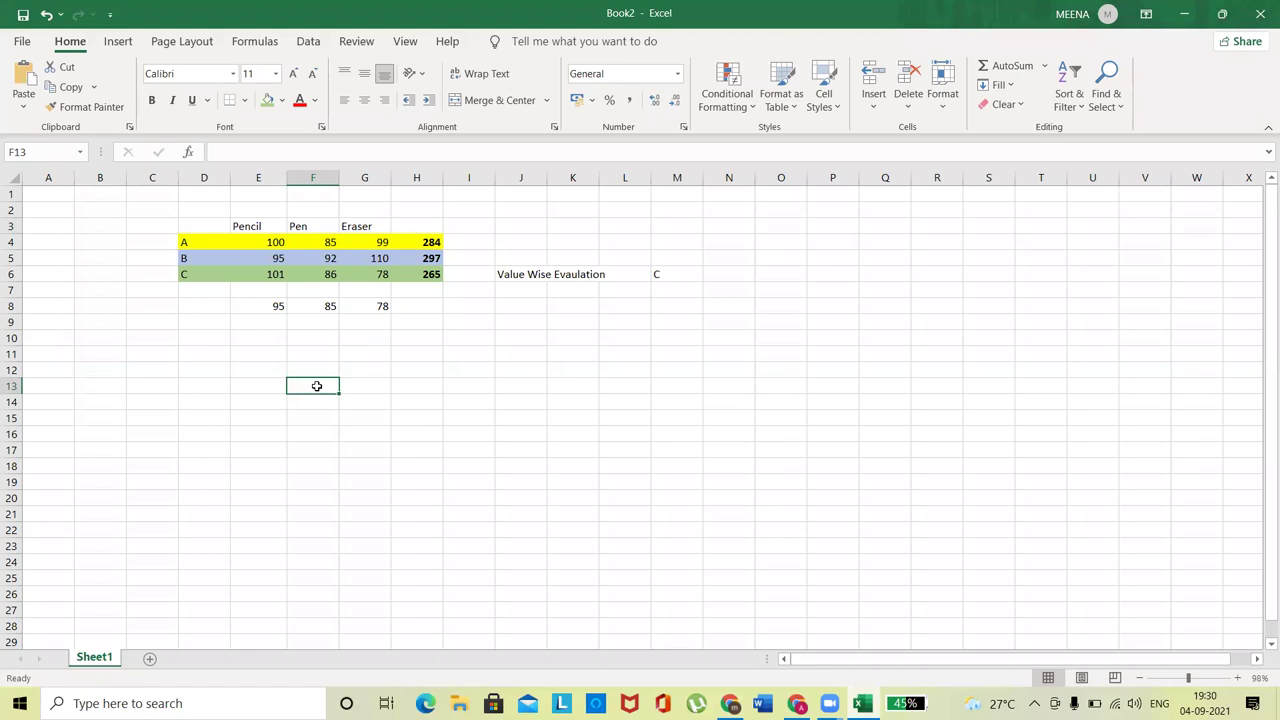
{"action": "type", "text": "Tender"}
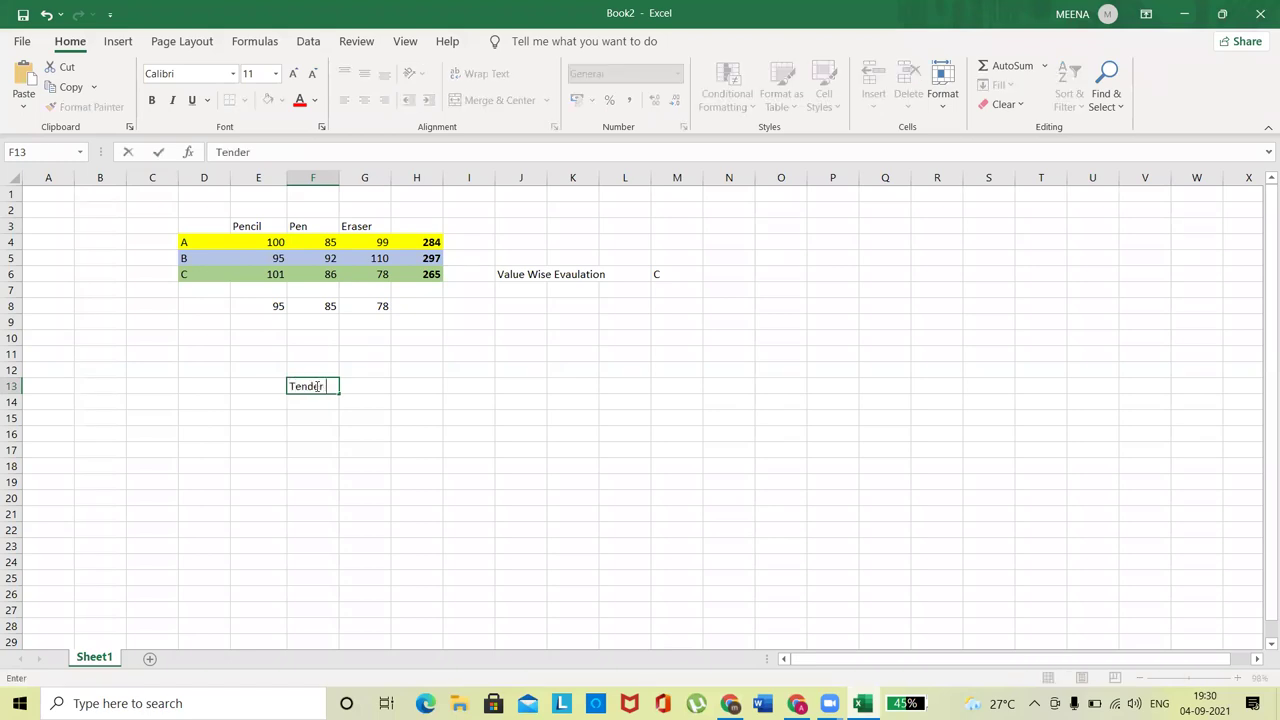
{"action": "type", "text": " Fees"}
{"action": "key", "text": "Return"}
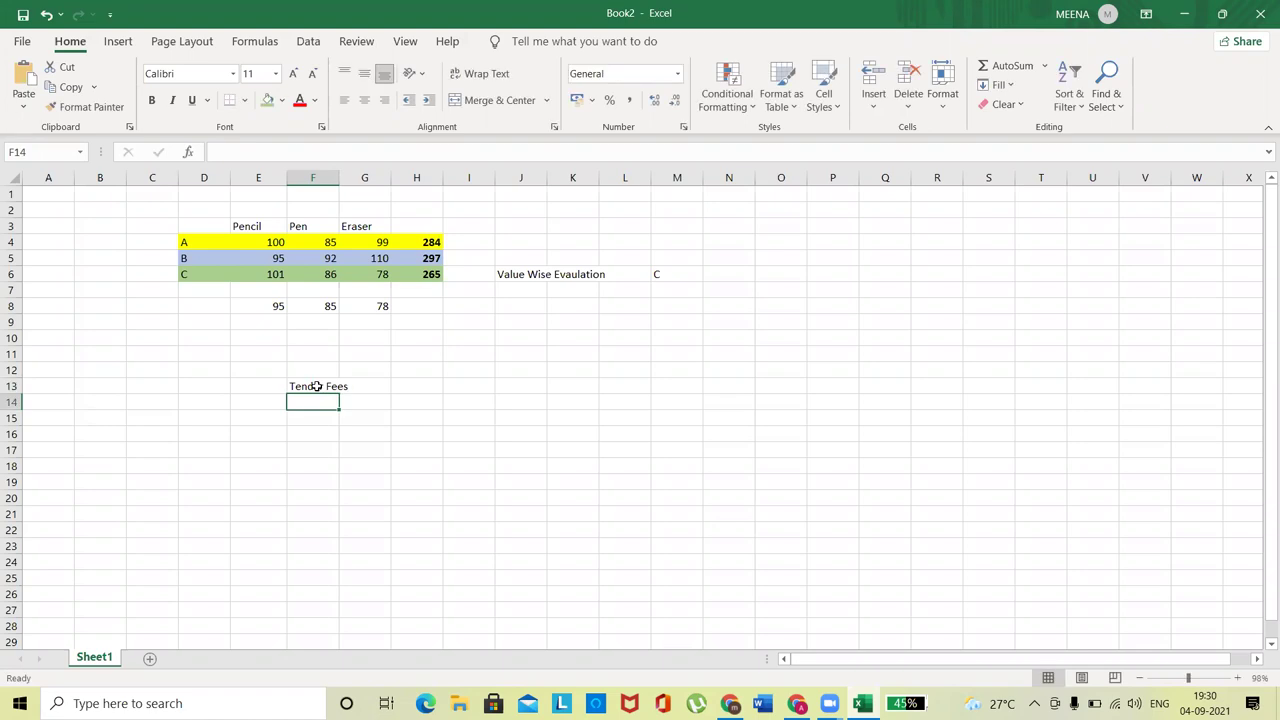
{"action": "type", "text": "Emd"}
{"action": "key", "text": "BackSpace"}
{"action": "key", "text": "BackSpace"}
{"action": "type", "text": "MD"}
{"action": "key", "text": "Return"}
Step: Add the labels "Additional Performance Sucurity" in F15 and "SD" in F16
{"action": "type", "text": "Additional Performance Sucurity"}
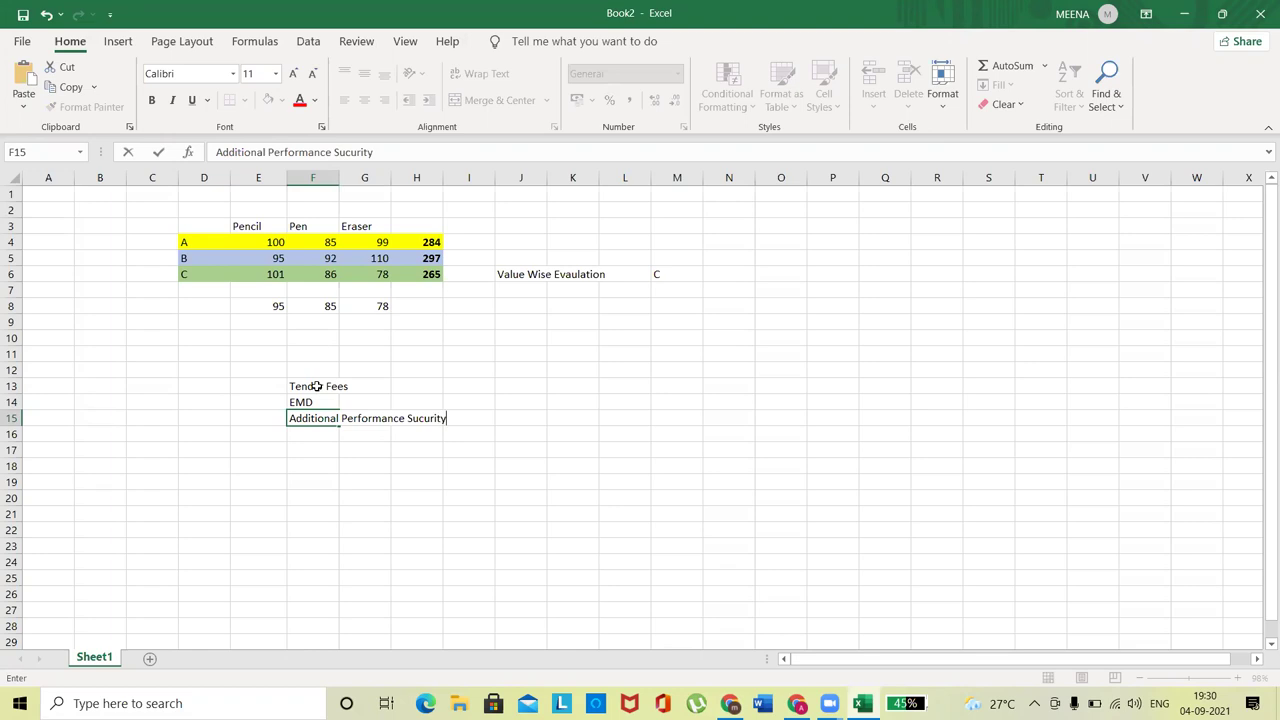
{"action": "key", "text": "Return"}
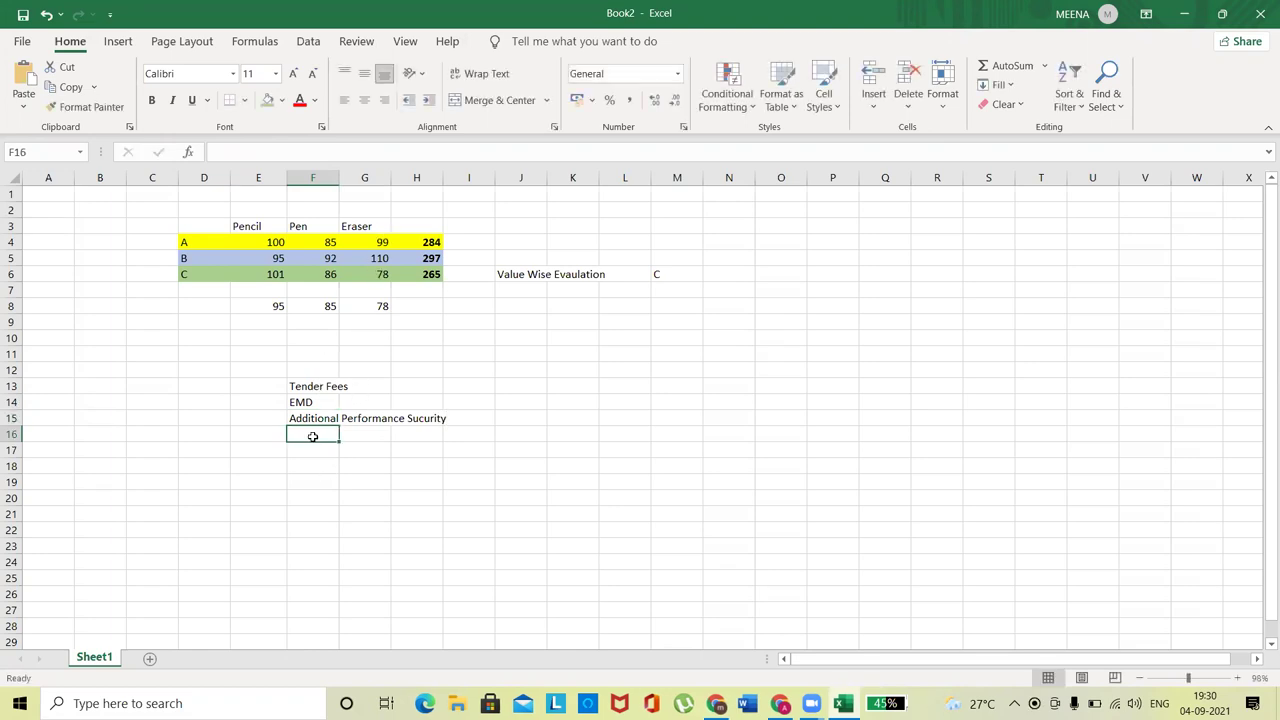
{"action": "type", "text": "SD"}
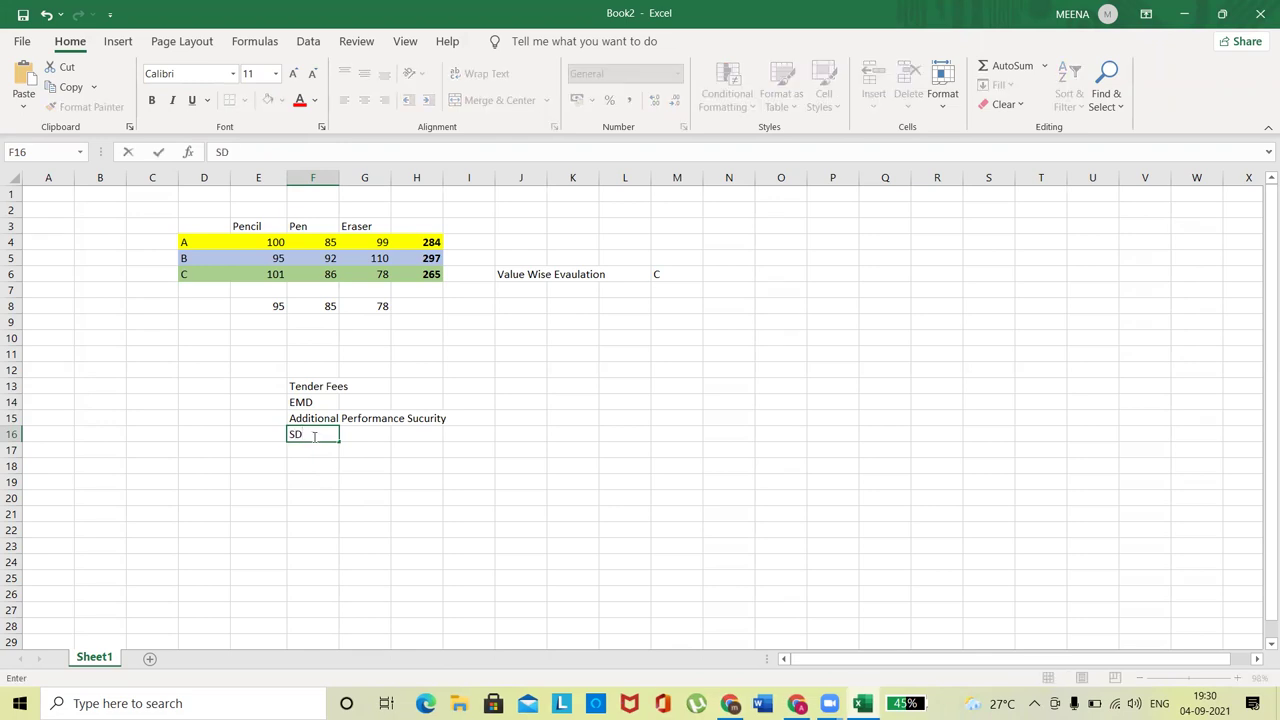
{"action": "key", "text": "ctrl+Return"}
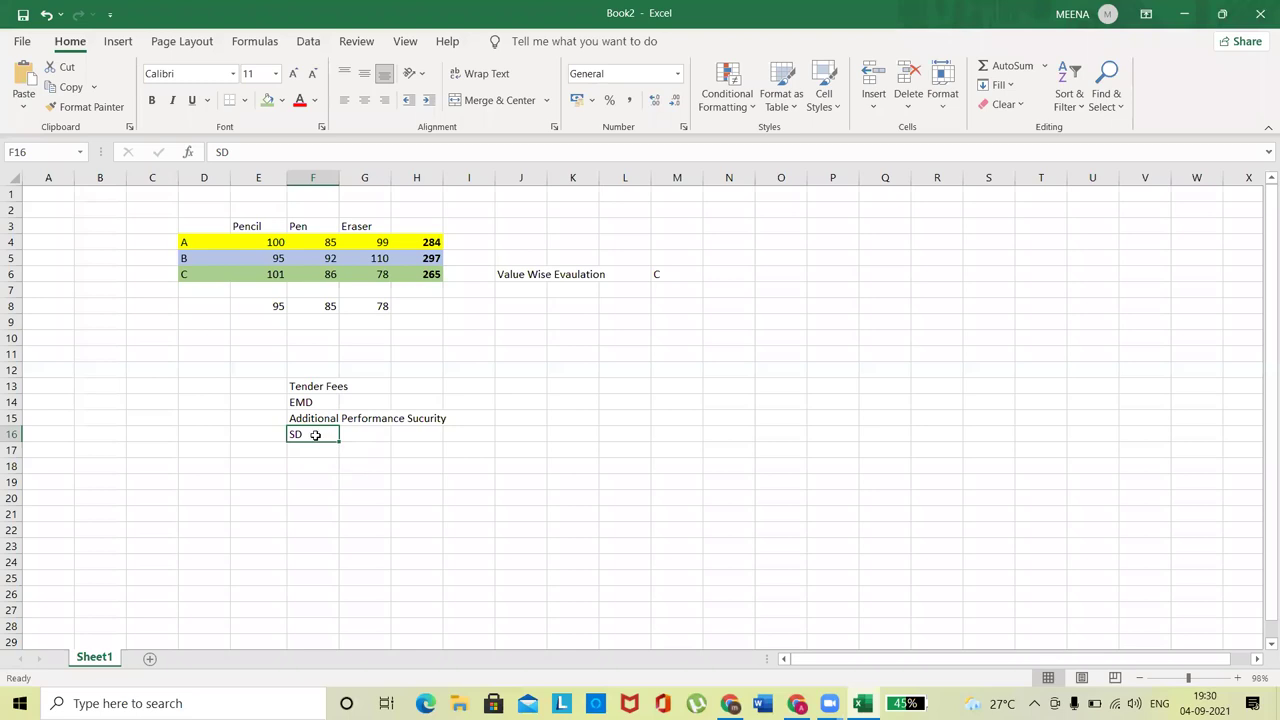
{"action": "double_click", "coordinate": [315, 435]}
{"action": "type", "text": "/"}
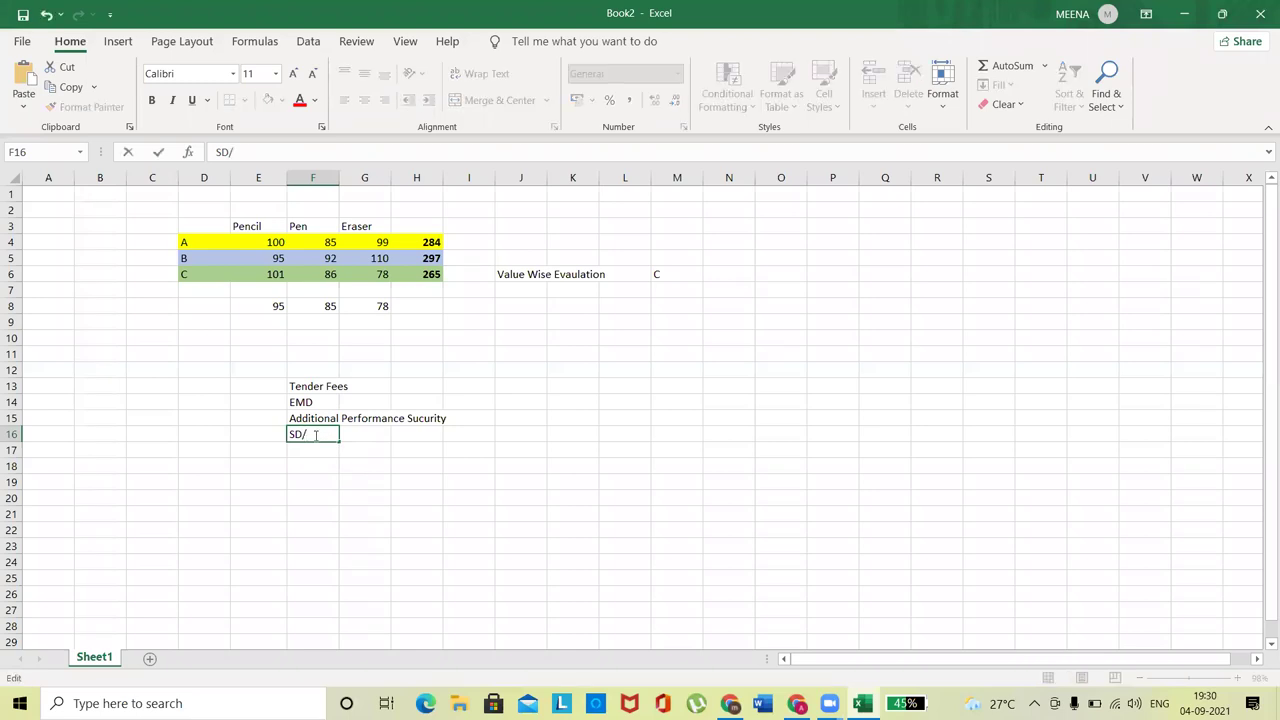
{"action": "key", "text": "BackSpace"}
{"action": "key", "text": "Home"}
{"action": "key", "text": "Return"}
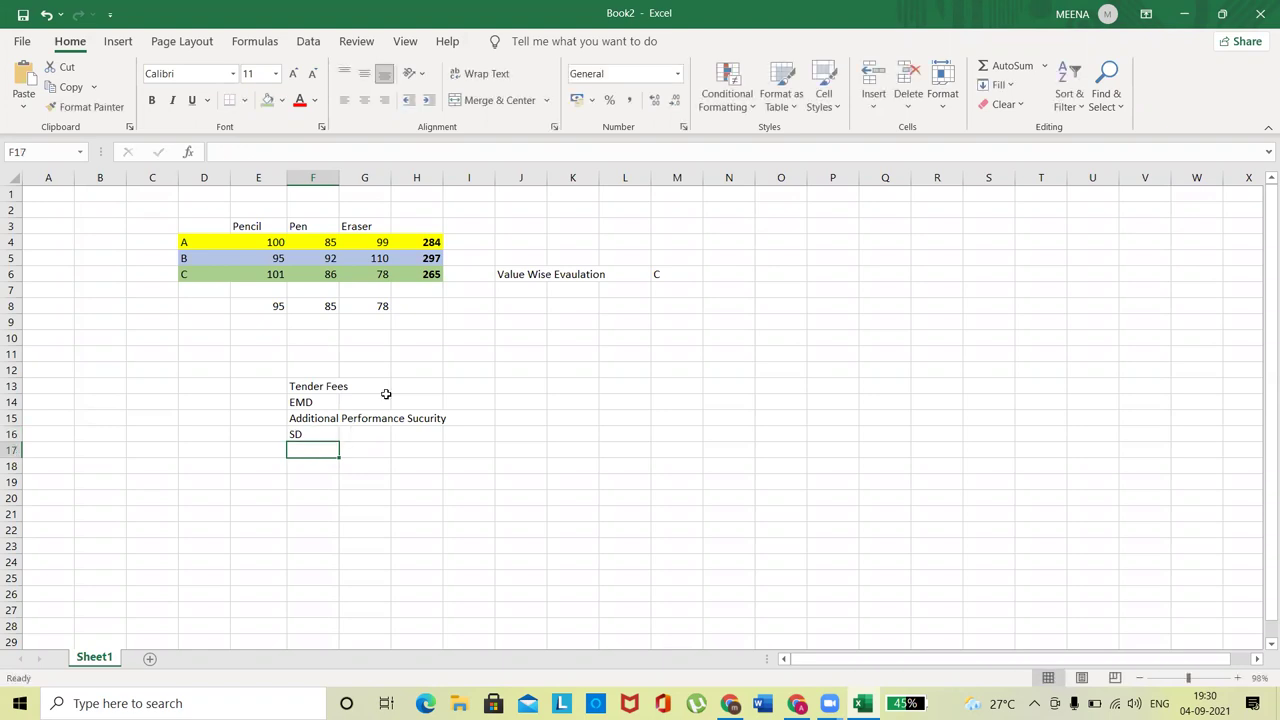
Step: Enter nil for Tender Fees in J13 and 0.5 to 3% for EMD in J14
{"action": "left_click", "coordinate": [485, 384]}
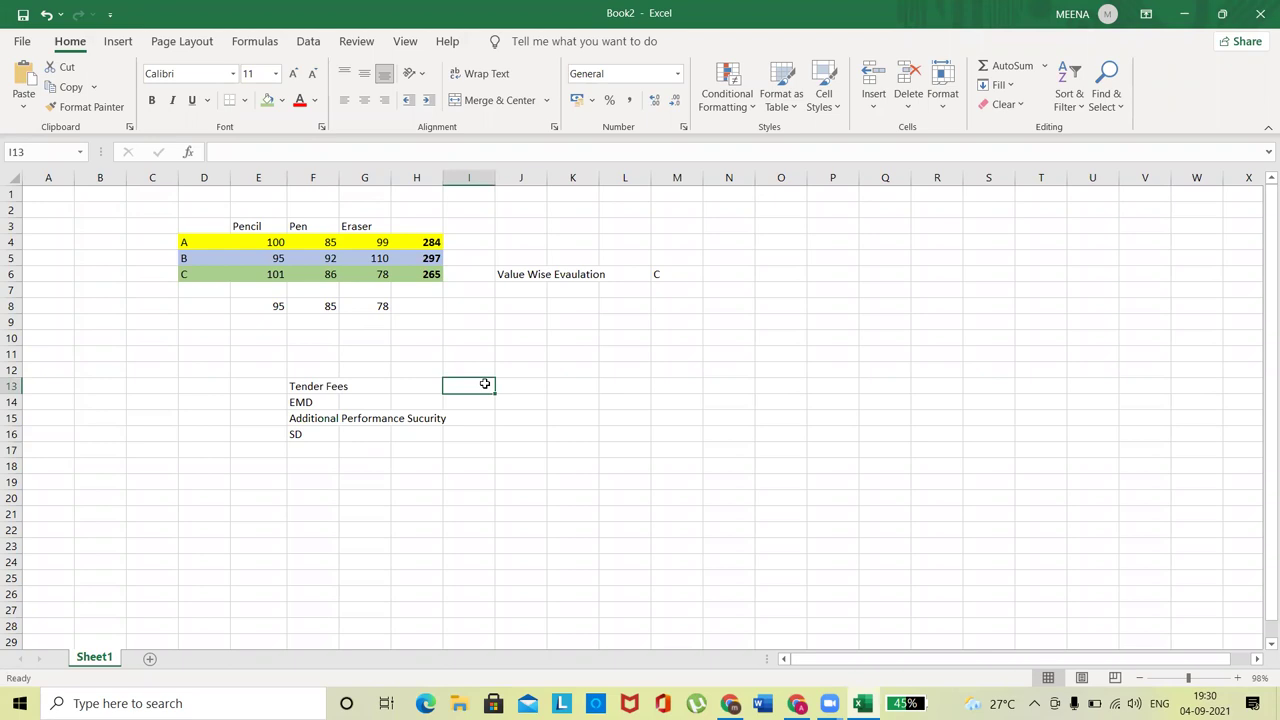
{"action": "key", "text": "Right"}
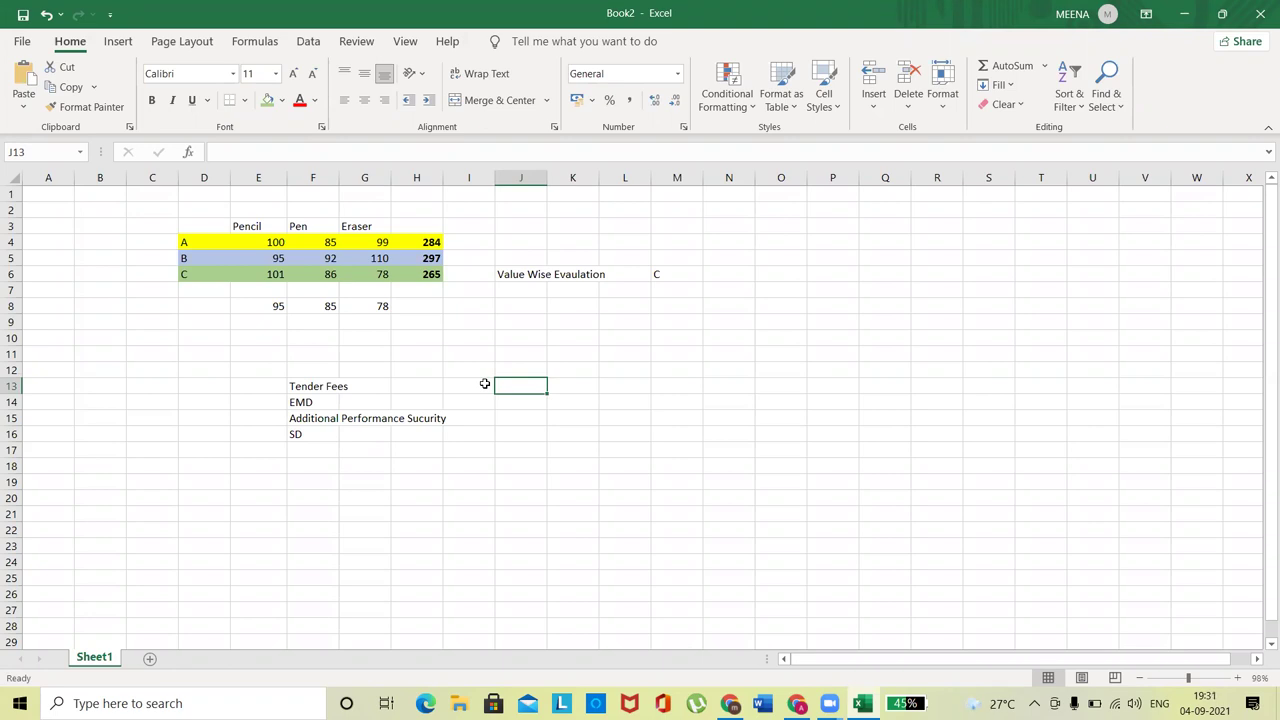
{"action": "type", "text": "nil"}
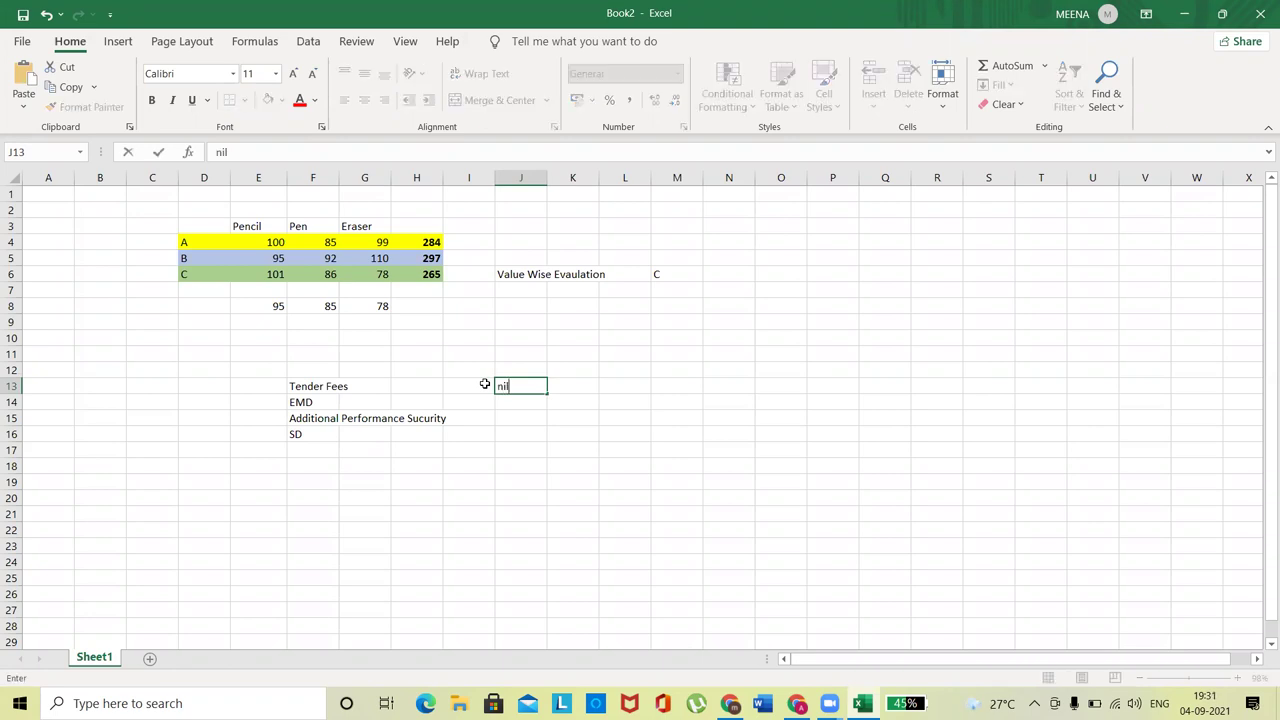
{"action": "key", "text": "Return"}
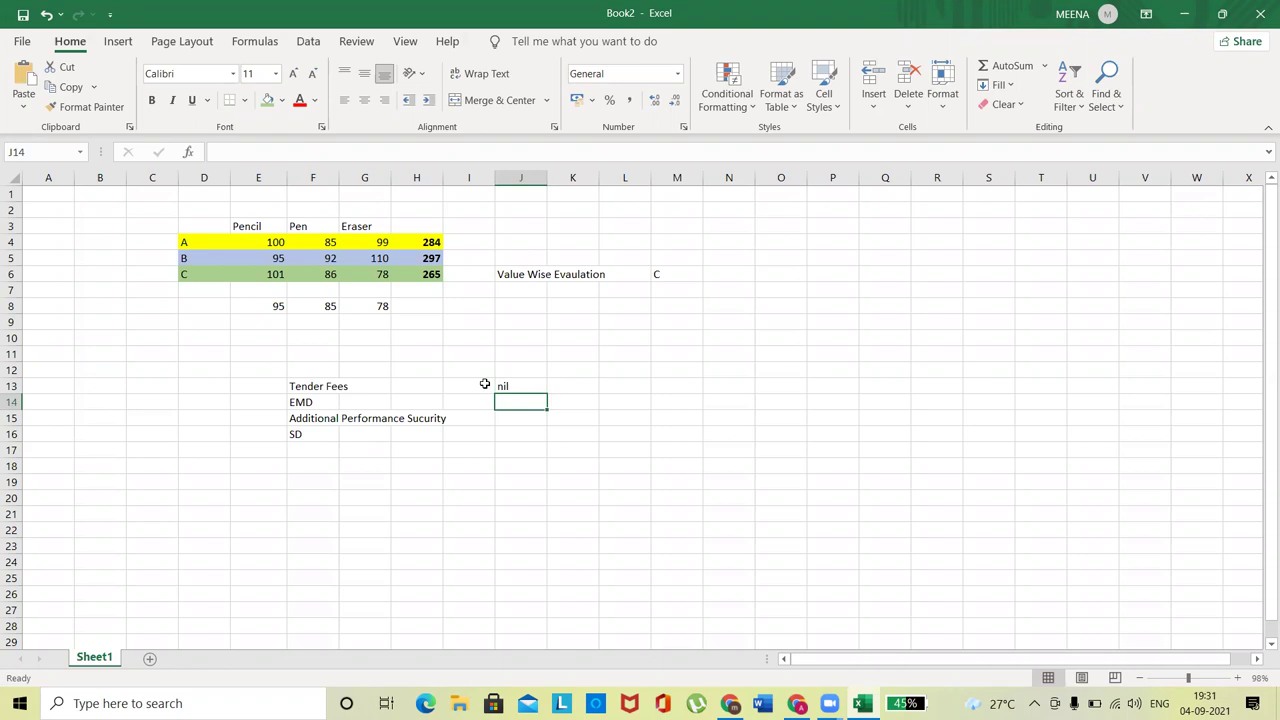
{"action": "type", "text": "0.5 to 3%"}
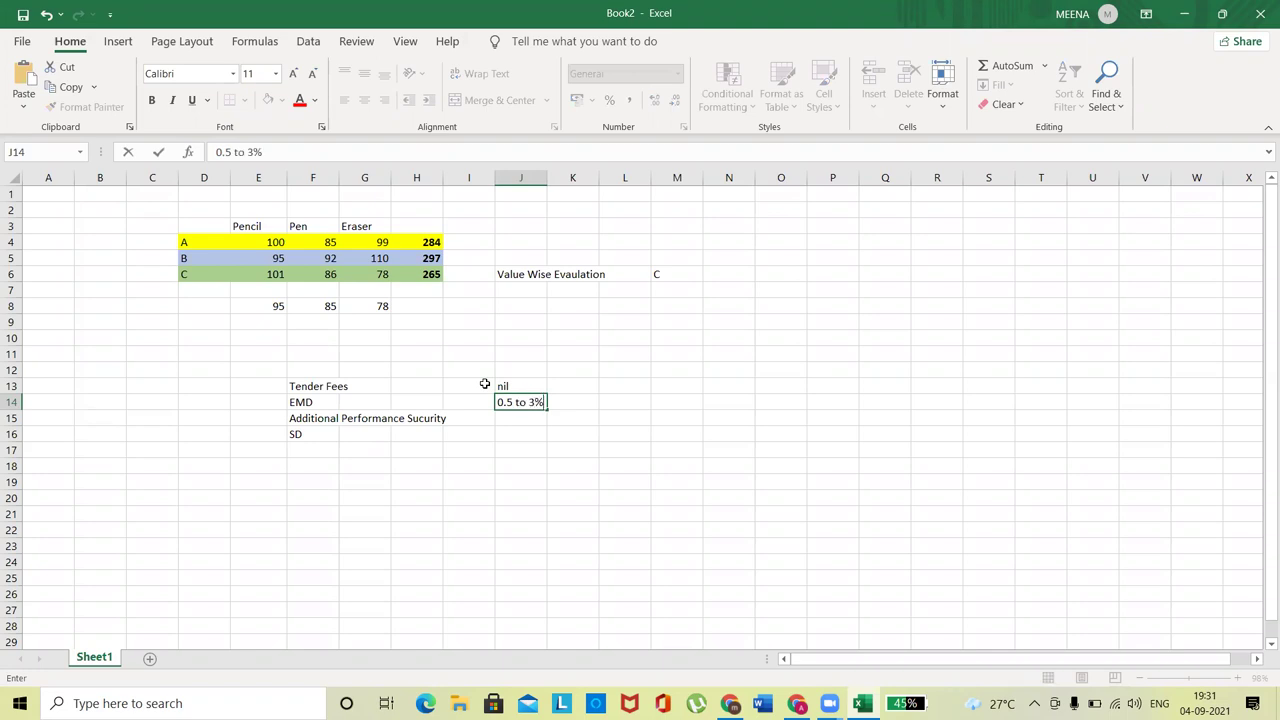
{"action": "key", "text": "Return"}
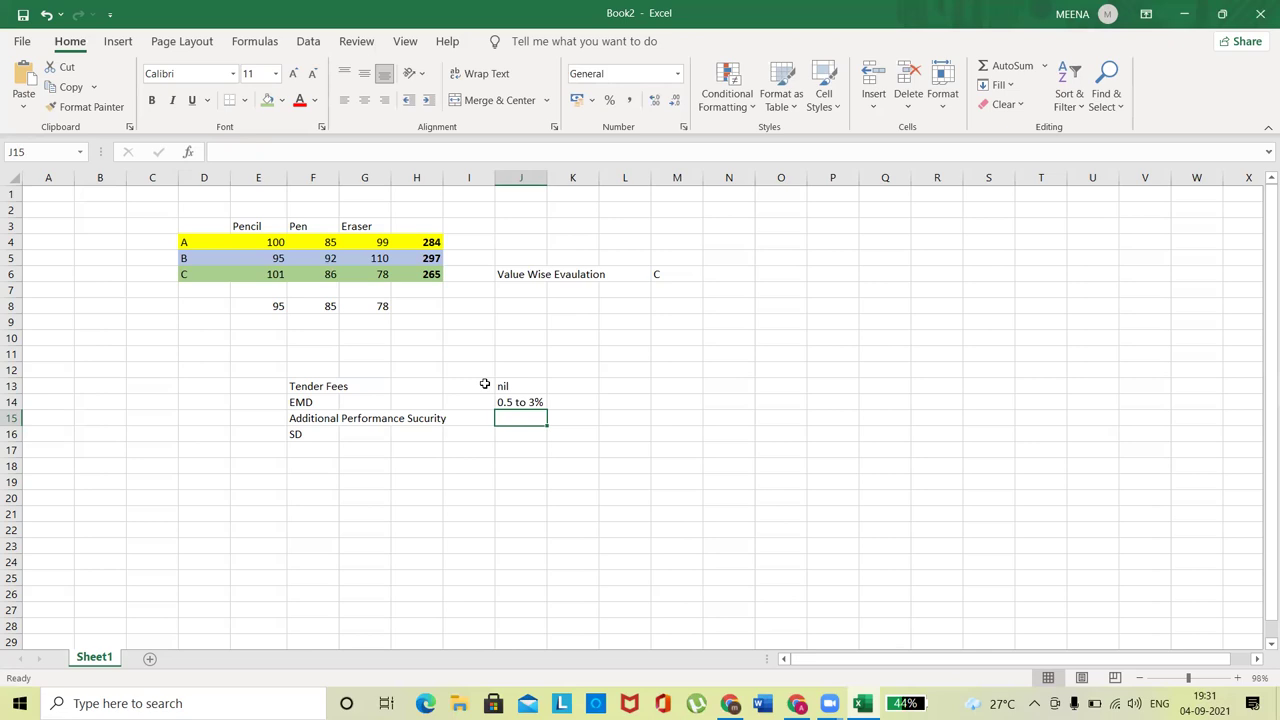
Step: Enter "below" in J15 for the additional performance security and move to L15
{"action": "type", "text": "below"}
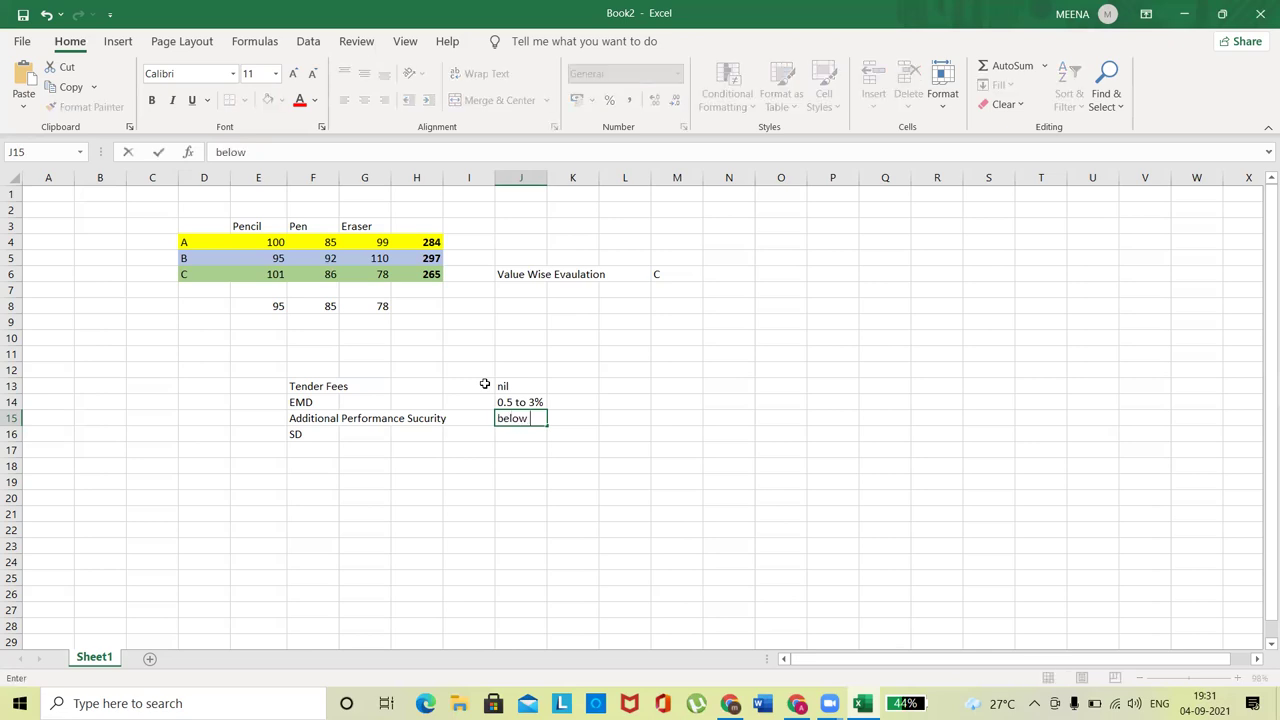
{"action": "key", "text": "Return"}
{"action": "key", "text": "Up"}
{"action": "key", "text": "Right"}
{"action": "key", "text": "Right"}
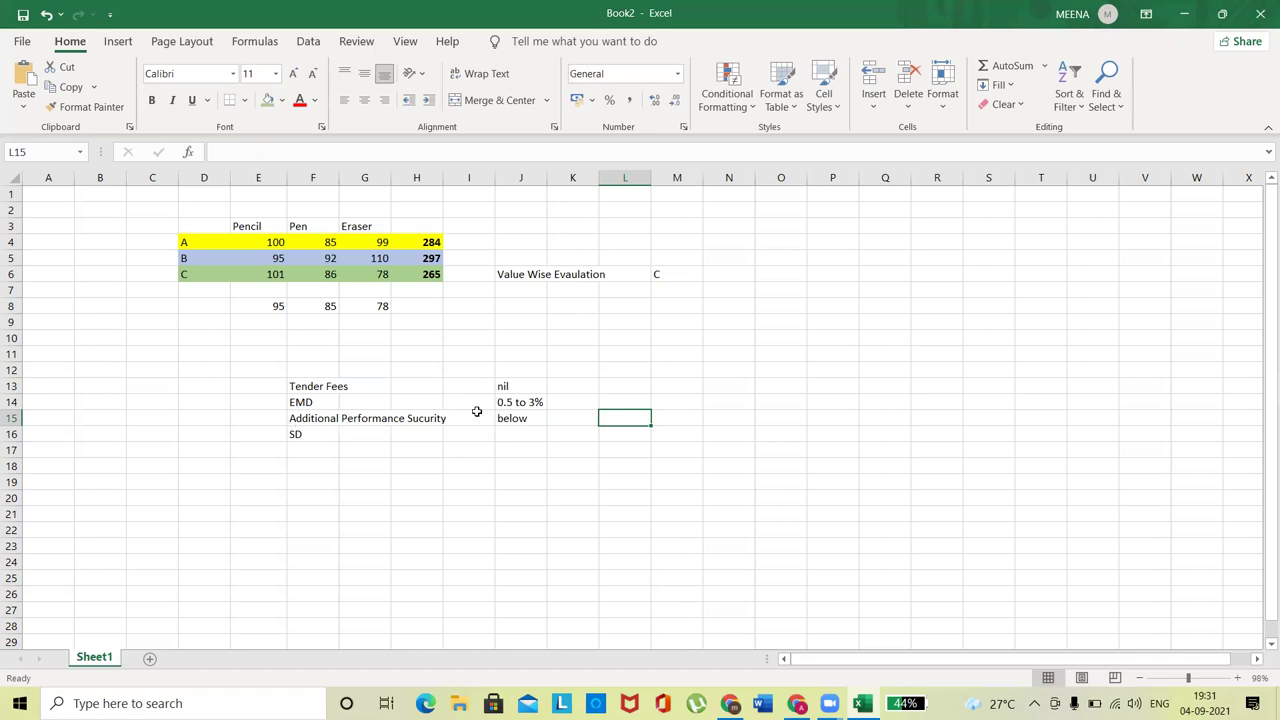
Step: Enter the additional performance security range "1 to 10%" in L15 and the example rate 1% in M15
{"action": "type", "text": "1 to 10%"}
{"action": "key", "text": "Tab"}
{"action": "type", "text": "1%"}
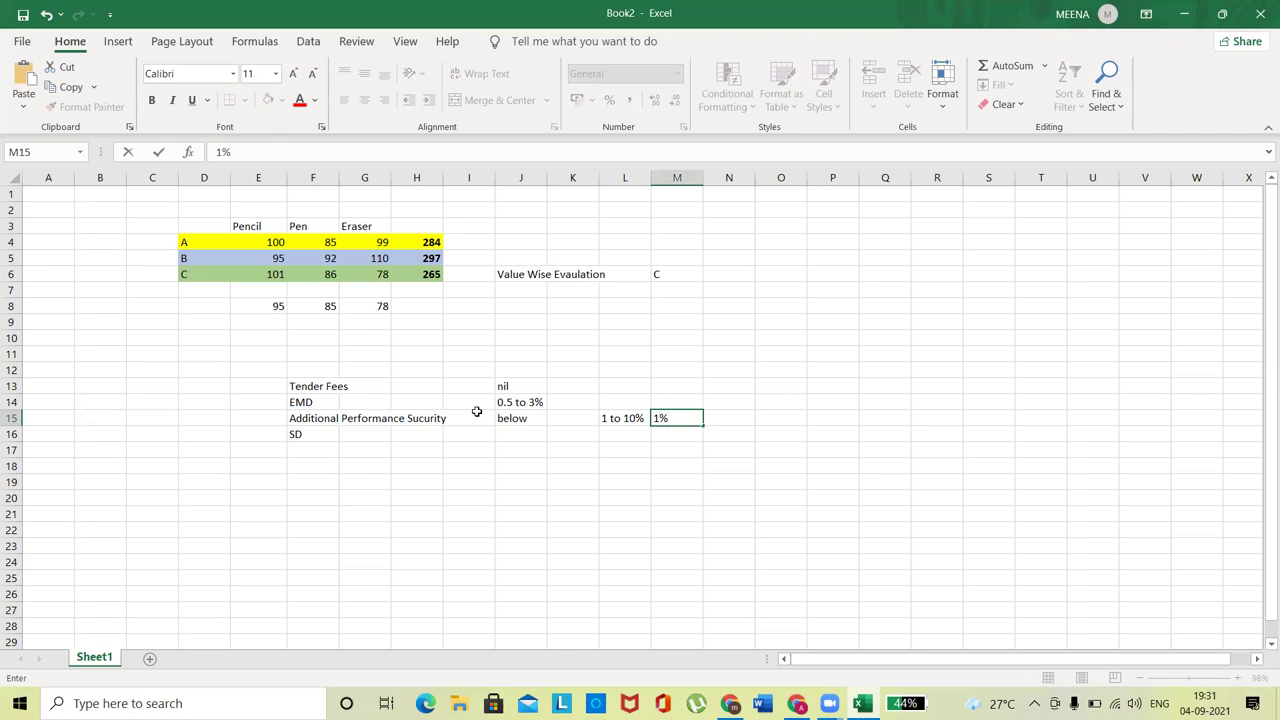
{"action": "key", "text": "Return"}
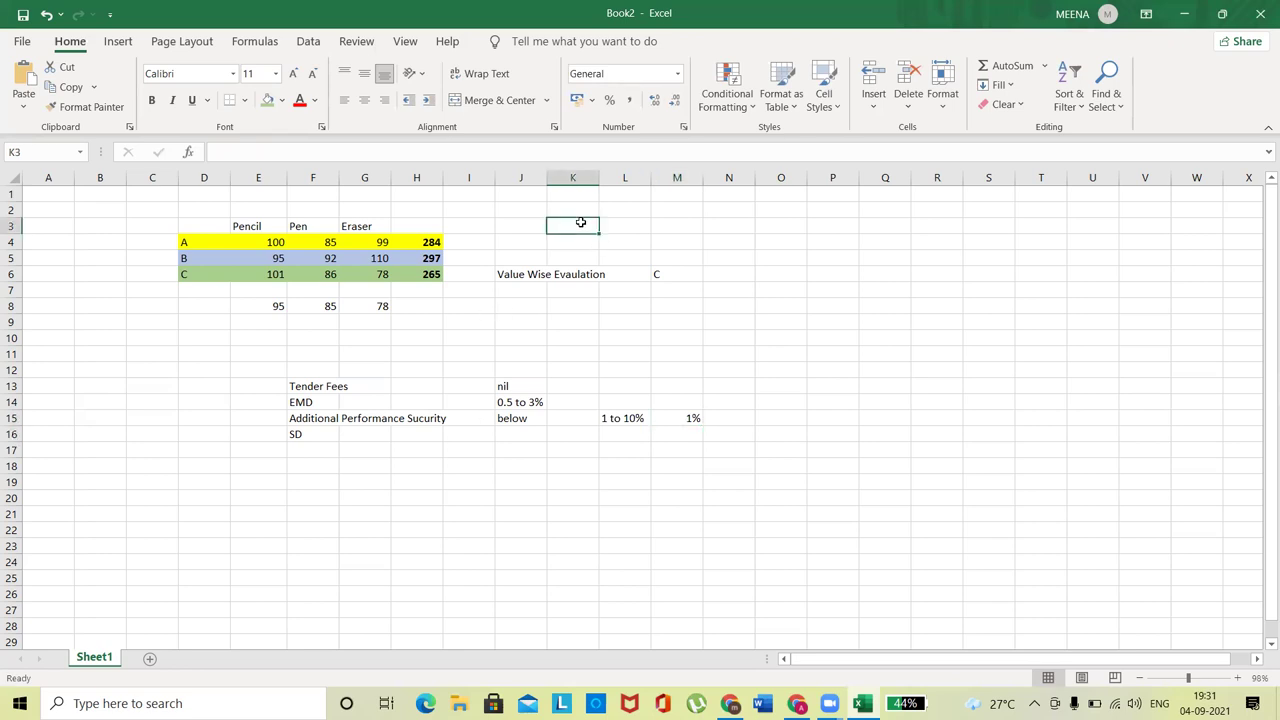
Step: Add the label "ECV" in K3 above the value wise evaluation entry
{"action": "type", "text": "ECV"}
{"action": "key", "text": "Tab"}
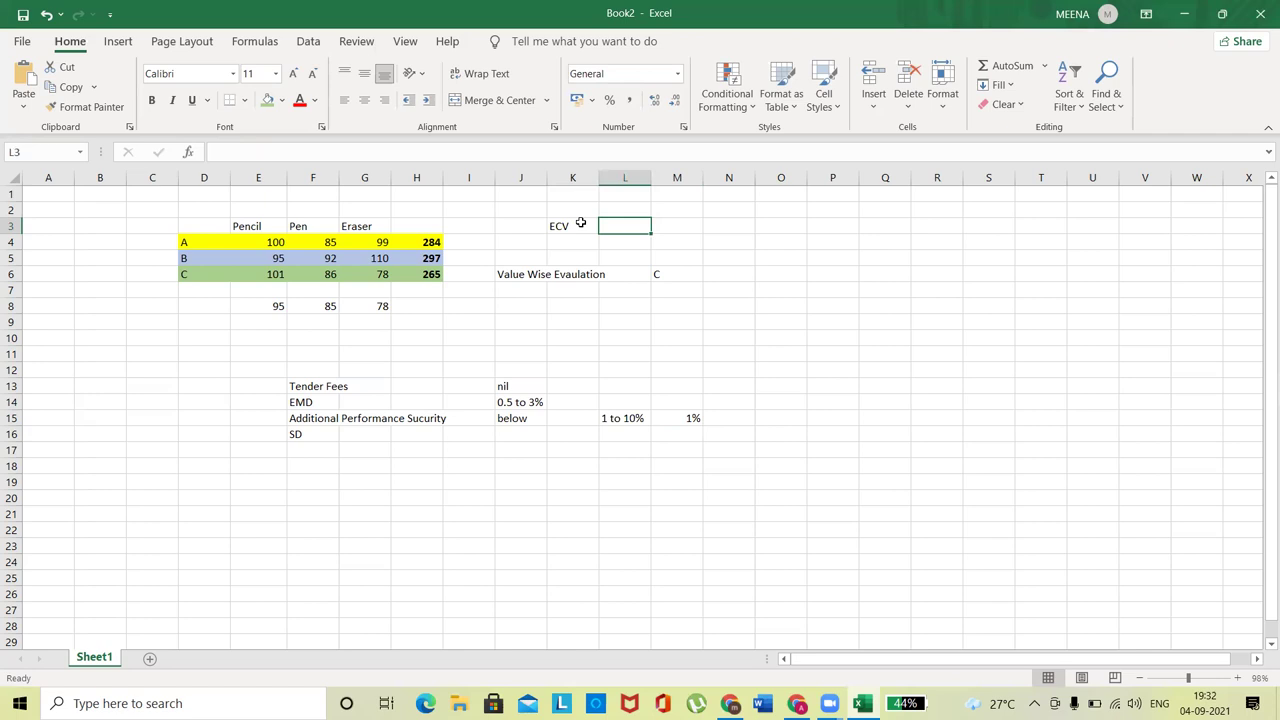
{"action": "left_click", "coordinate": [676, 417]}
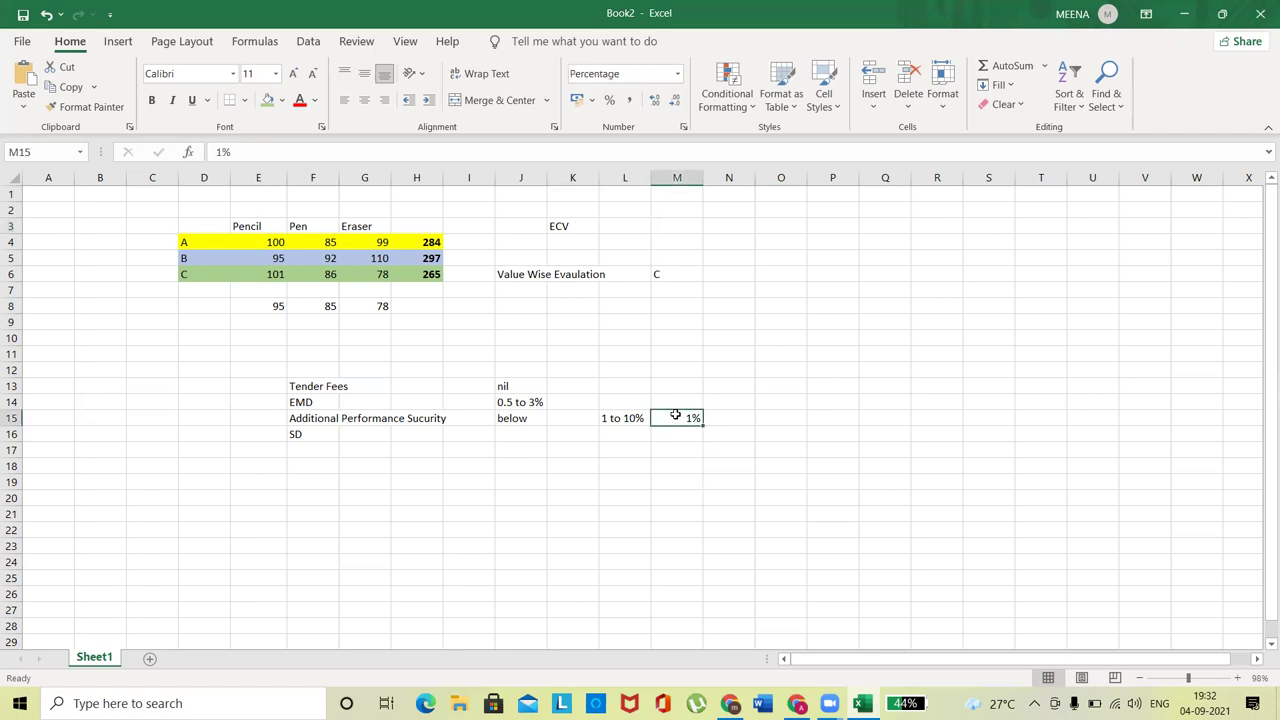
{"action": "left_click", "coordinate": [619, 433]}
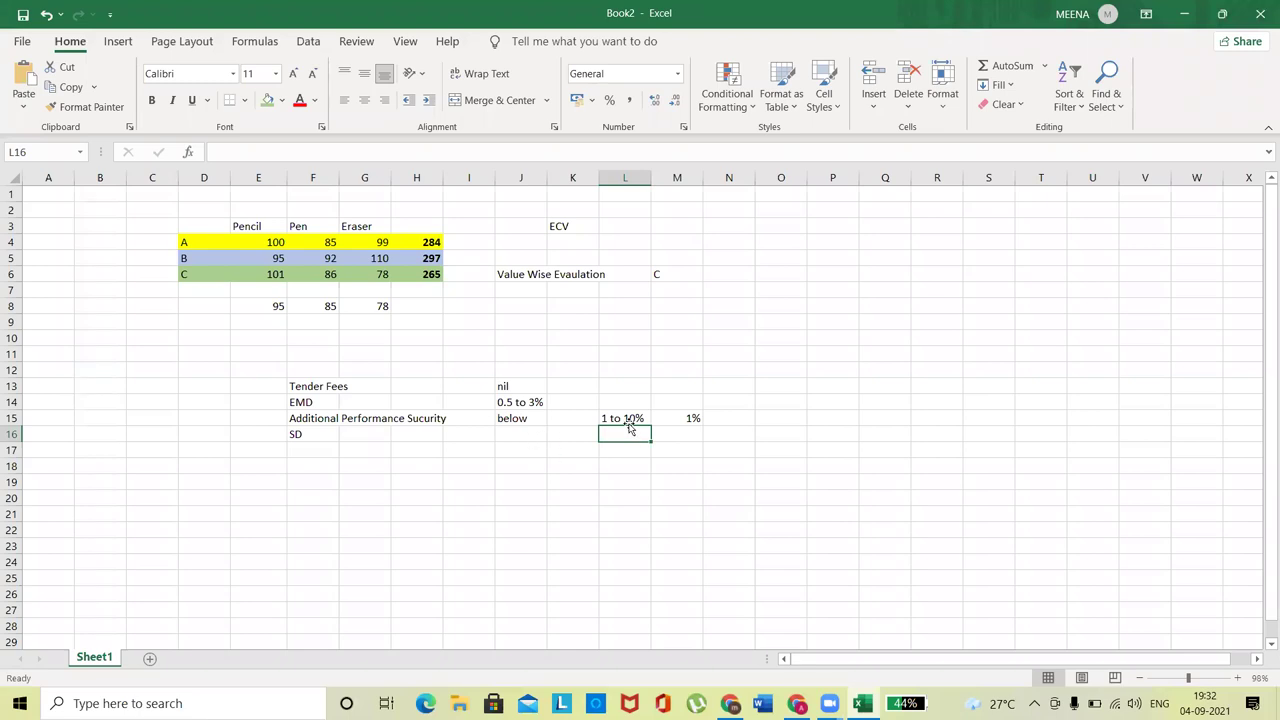
Step: Enter 5% as the SD rate in J16, then replace it with the range "3% to 5%"
{"action": "left_click", "coordinate": [308, 436]}
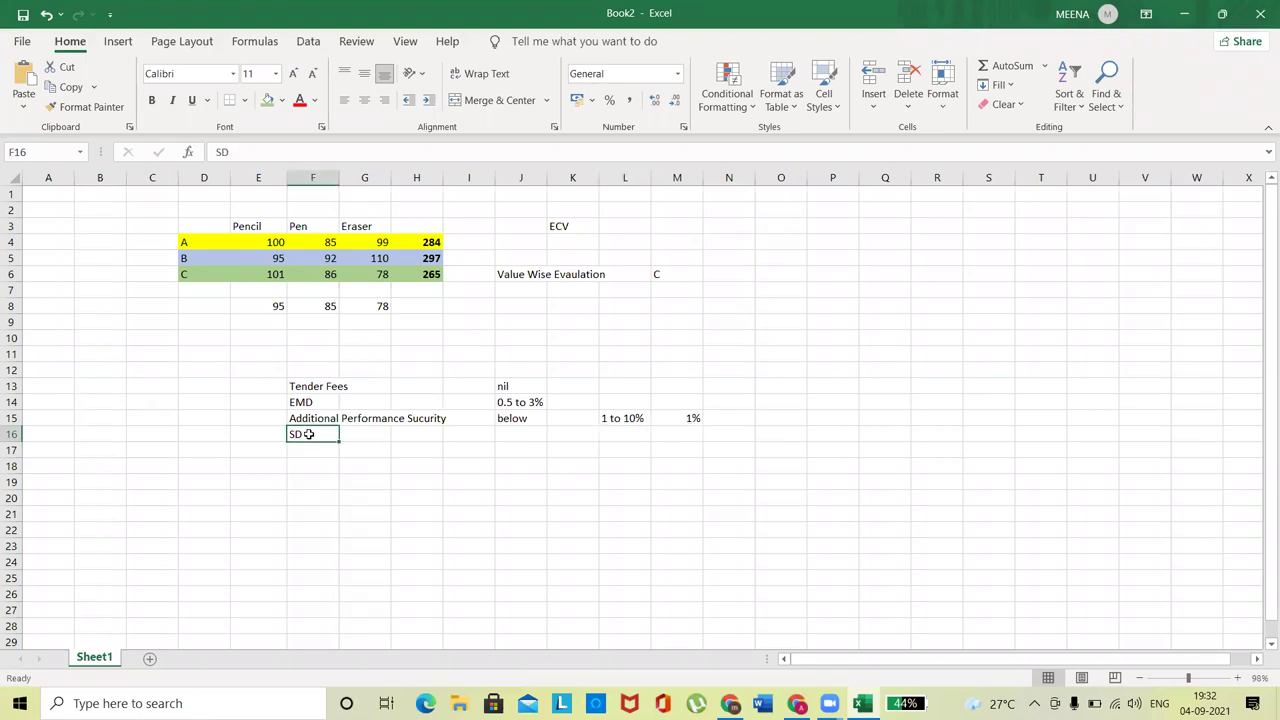
{"action": "left_click", "coordinate": [517, 435]}
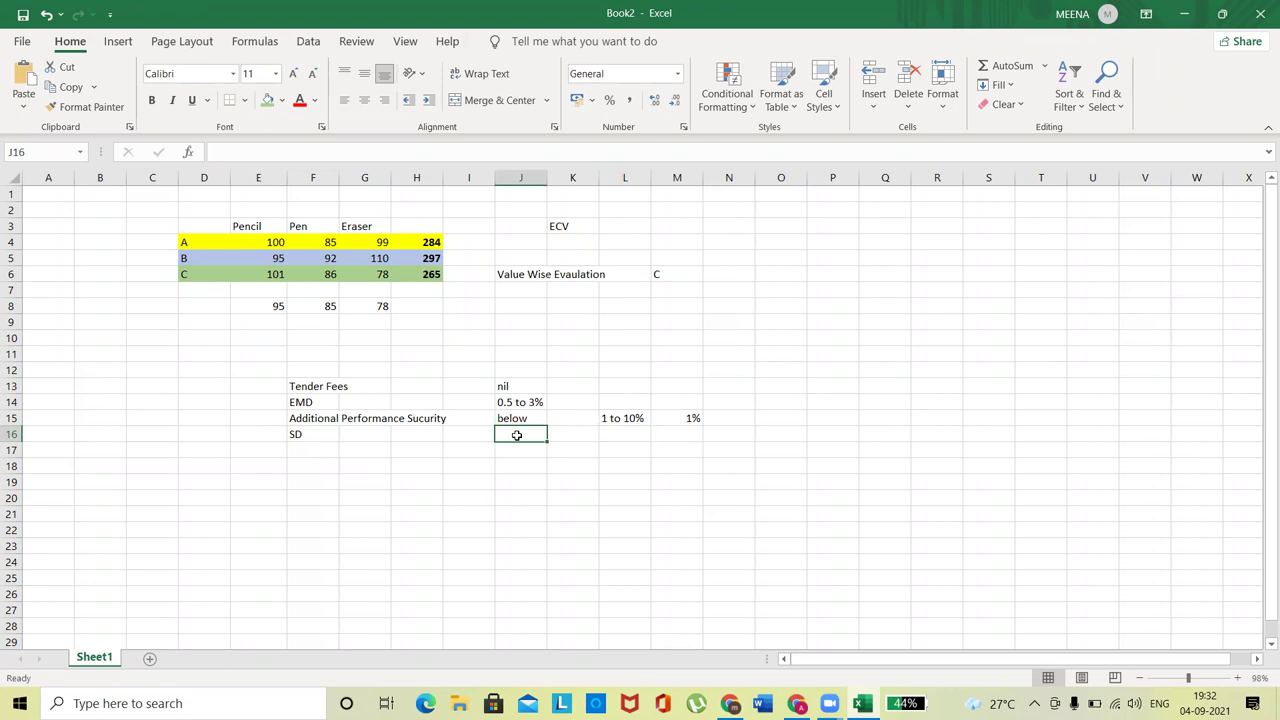
{"action": "type", "text": "5"}
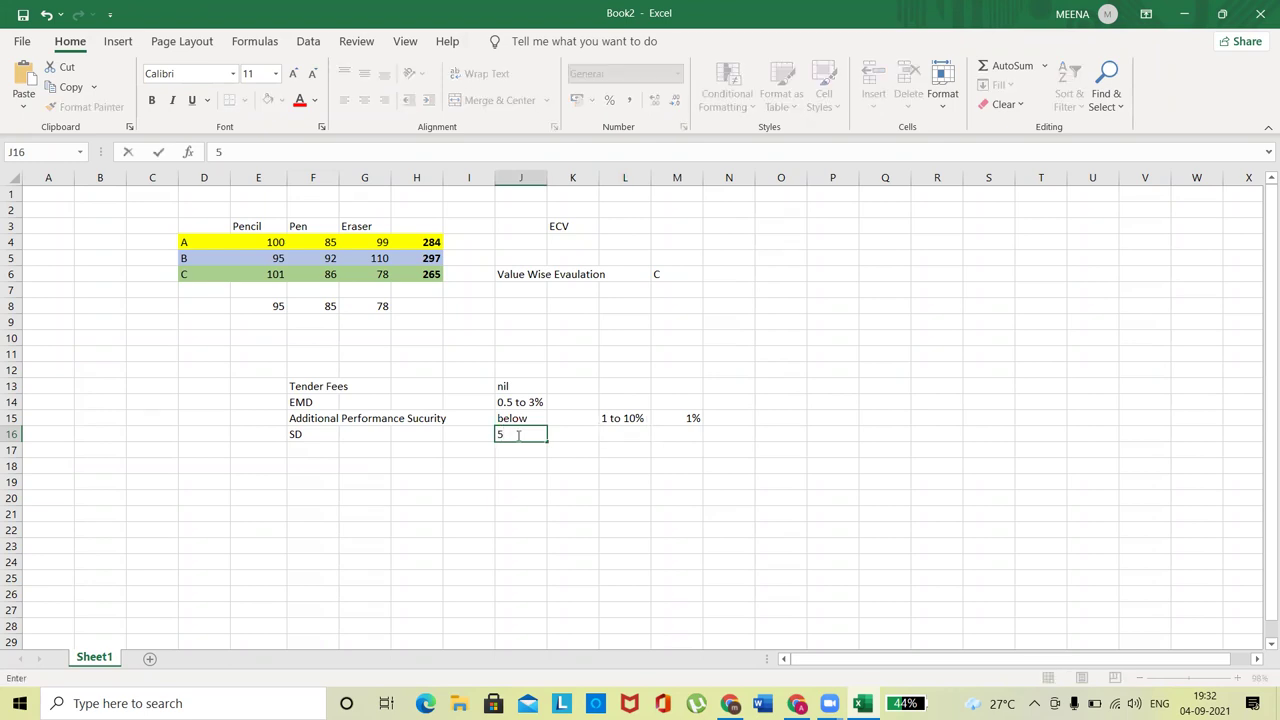
{"action": "type", "text": "%"}
{"action": "key", "text": "Return"}
{"action": "left_click", "coordinate": [517, 435]}
{"action": "type", "text": "3% to 5"}
{"action": "key", "text": "Return"}
{"action": "left_click", "coordinate": [517, 434]}
Step: Add the label "EPBG" in K16 beside the SD percentage range
{"action": "left_click", "coordinate": [307, 438]}
{"action": "left_click", "coordinate": [309, 403]}
{"action": "left_click", "coordinate": [302, 432]}
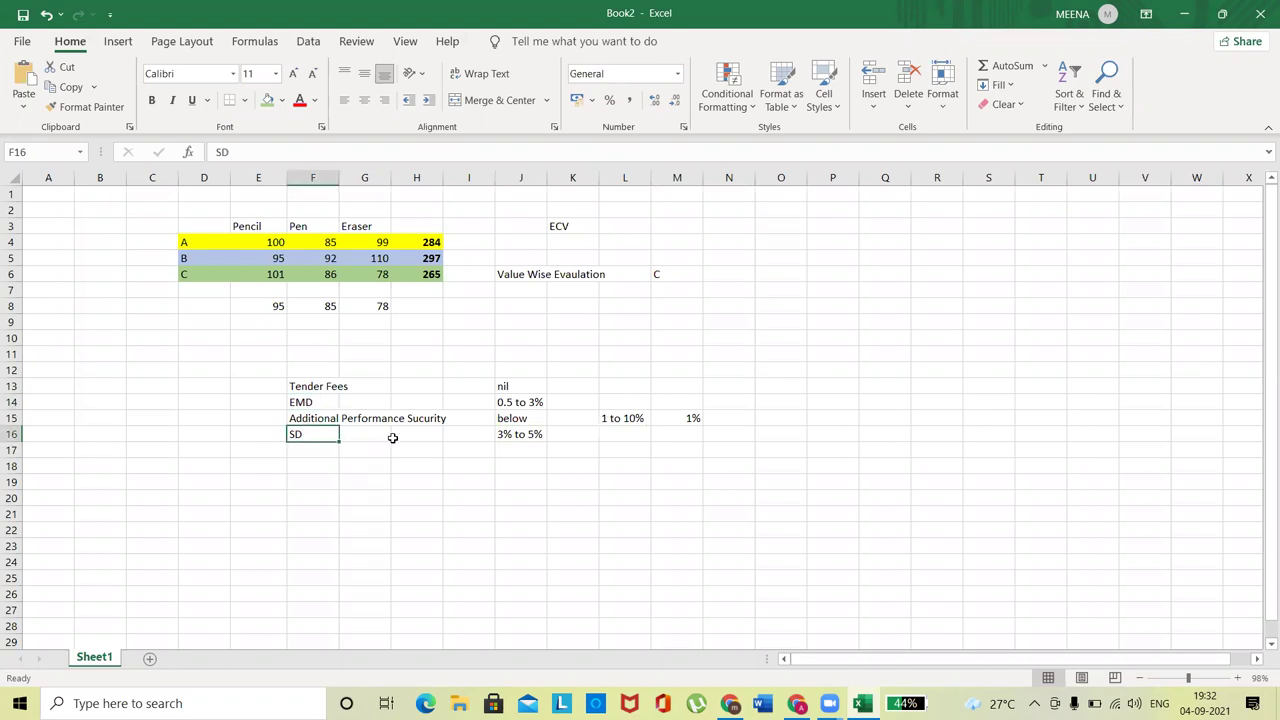
{"action": "left_click", "coordinate": [574, 433]}
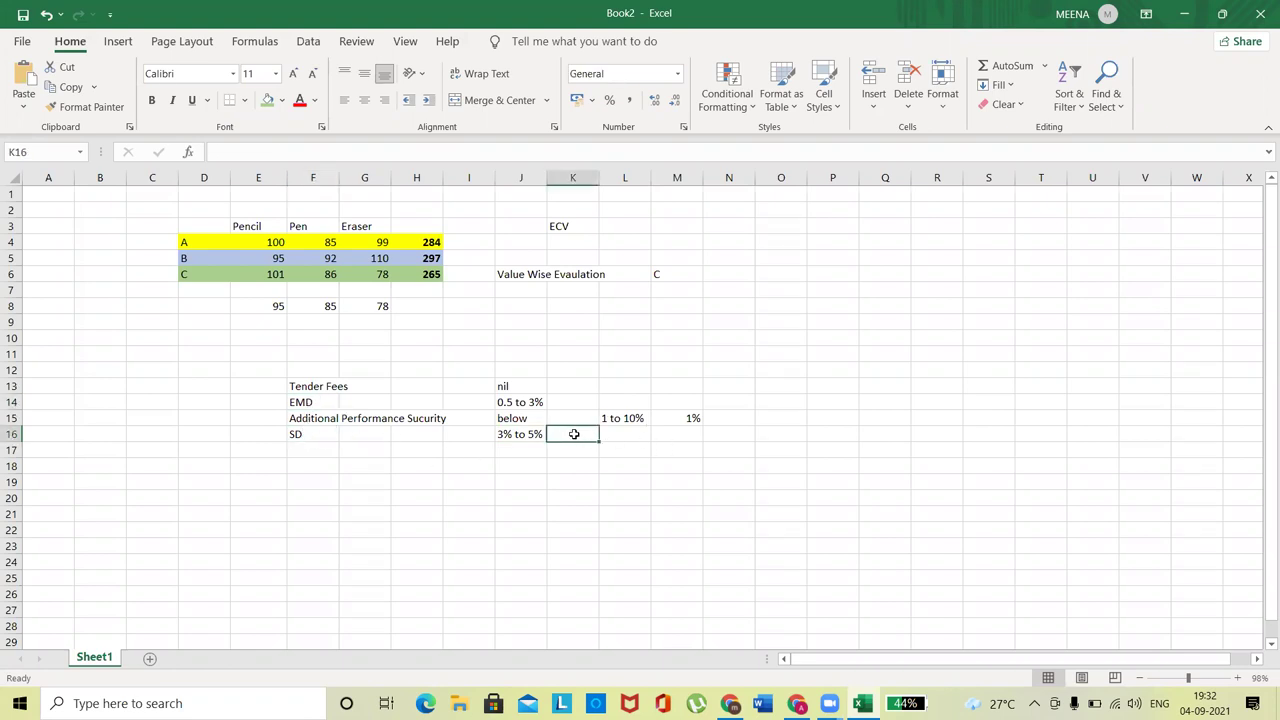
{"action": "type", "text": "E"}
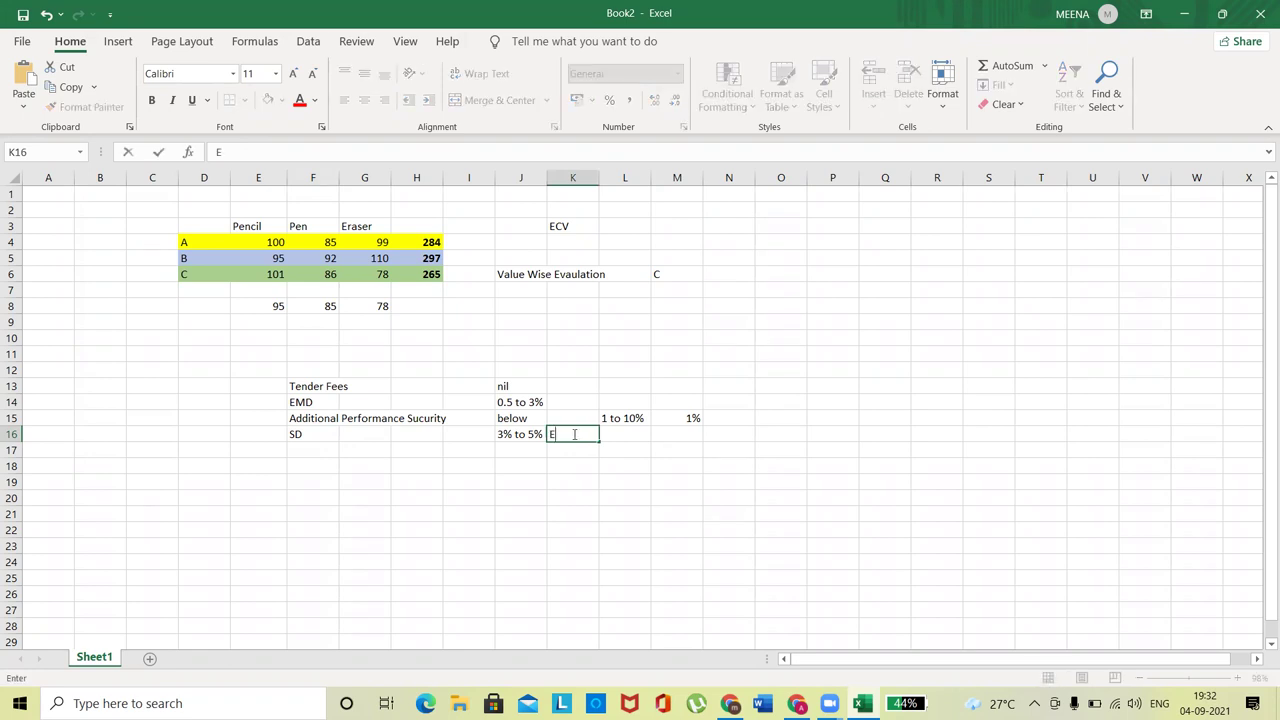
{"action": "type", "text": "PB"}
{"action": "key", "text": "Return"}
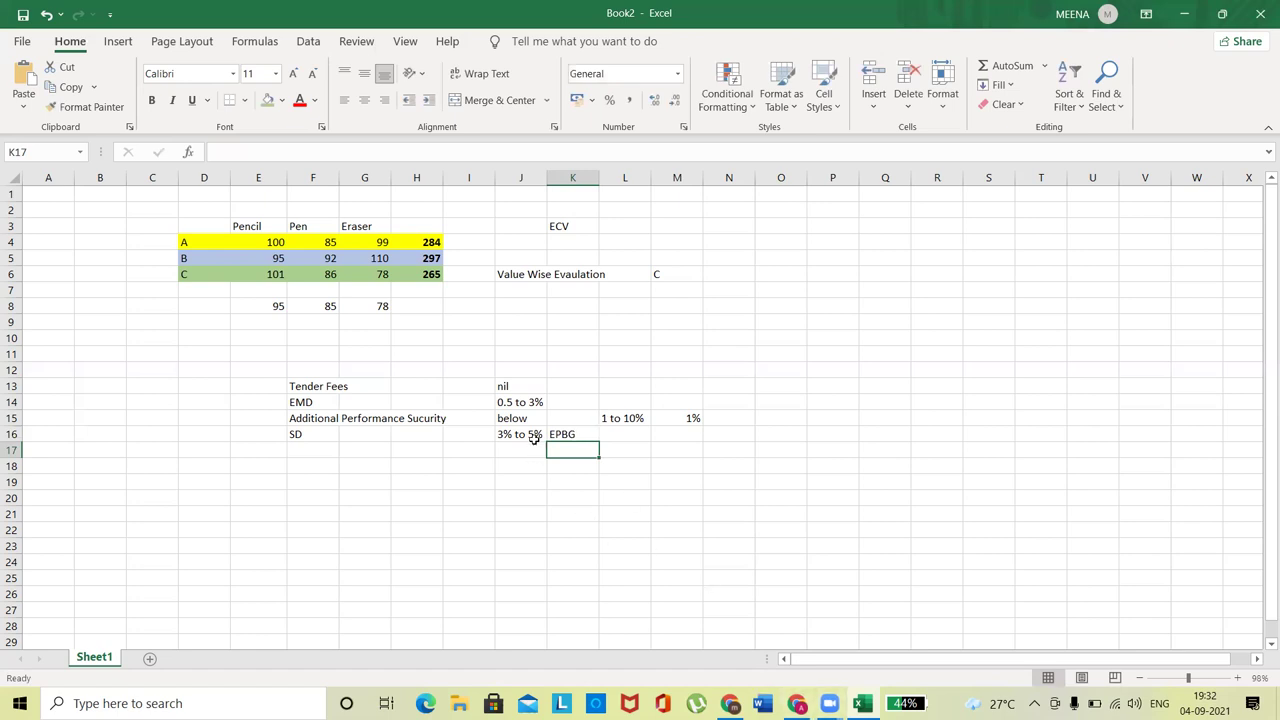
Step: Highlight the EMD row F14:J14 and the SD row F16:K16 with a green fill
{"action": "left_click", "coordinate": [516, 402]}
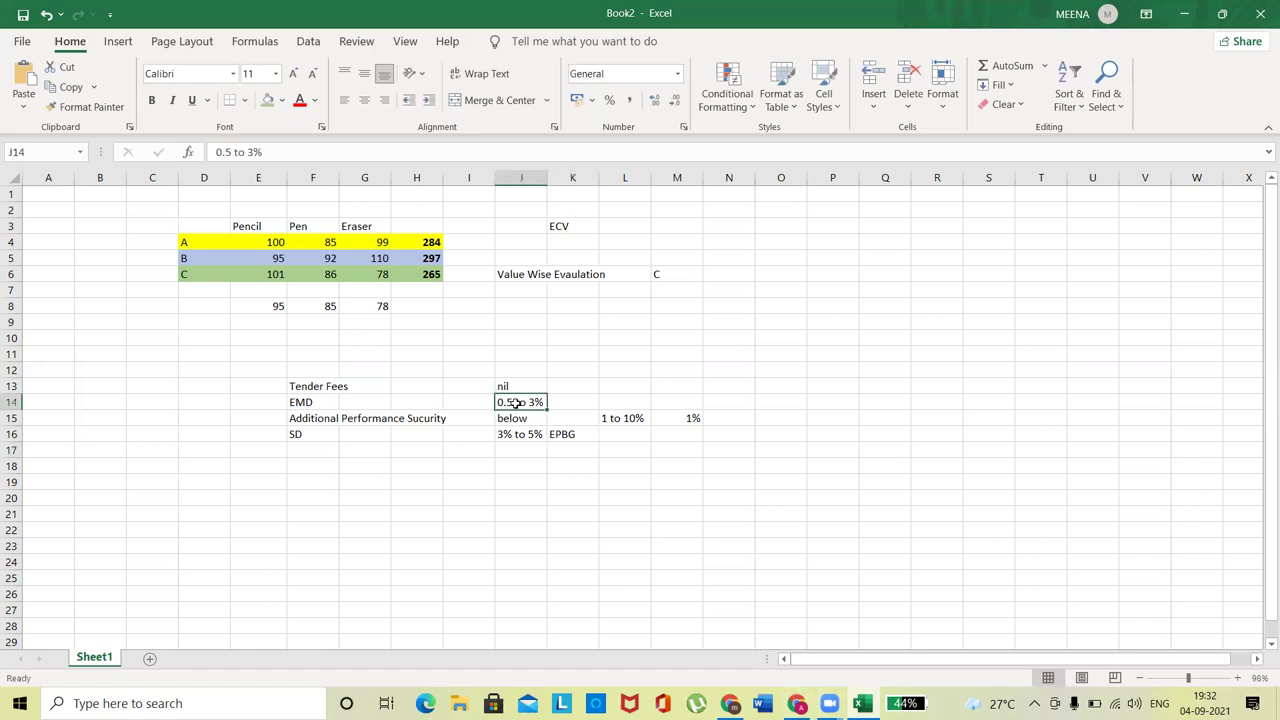
{"action": "left_click", "coordinate": [301, 406]}
{"action": "left_click_drag", "start_coordinate": [401, 386], "coordinate": [500, 403]}
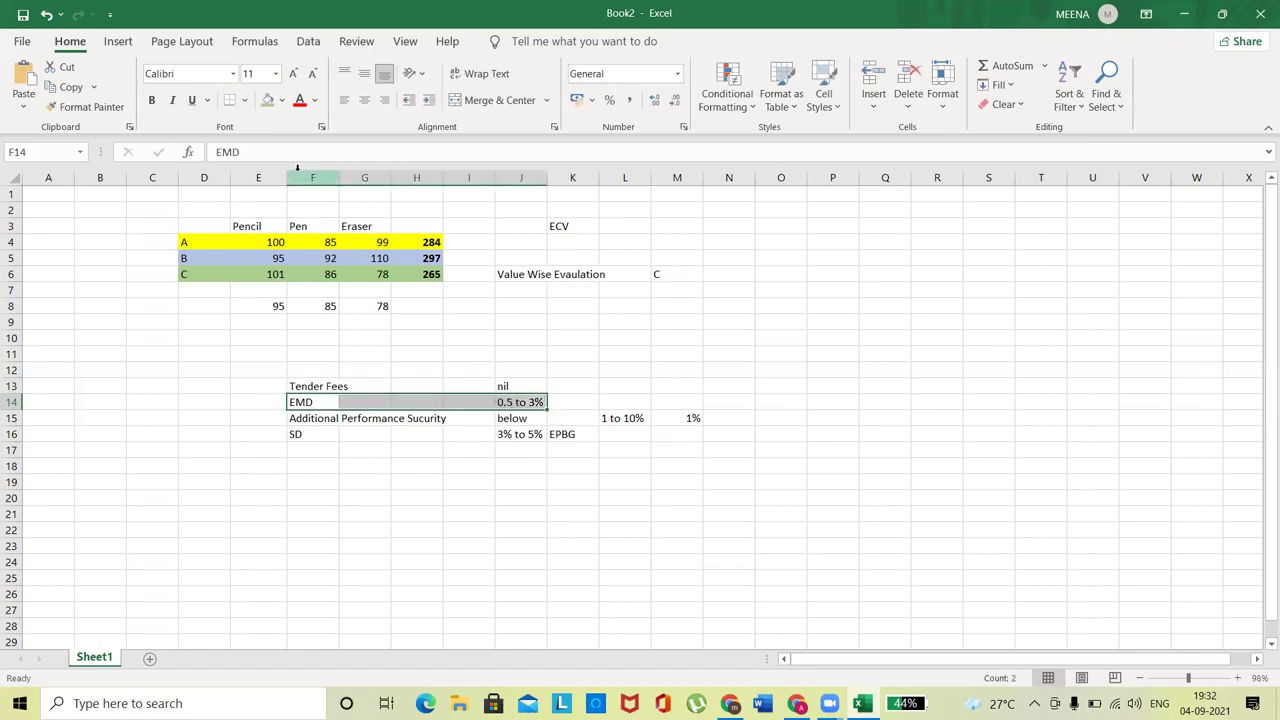
{"action": "left_click", "coordinate": [264, 104]}
{"action": "left_click_drag", "start_coordinate": [295, 432], "coordinate": [585, 432]}
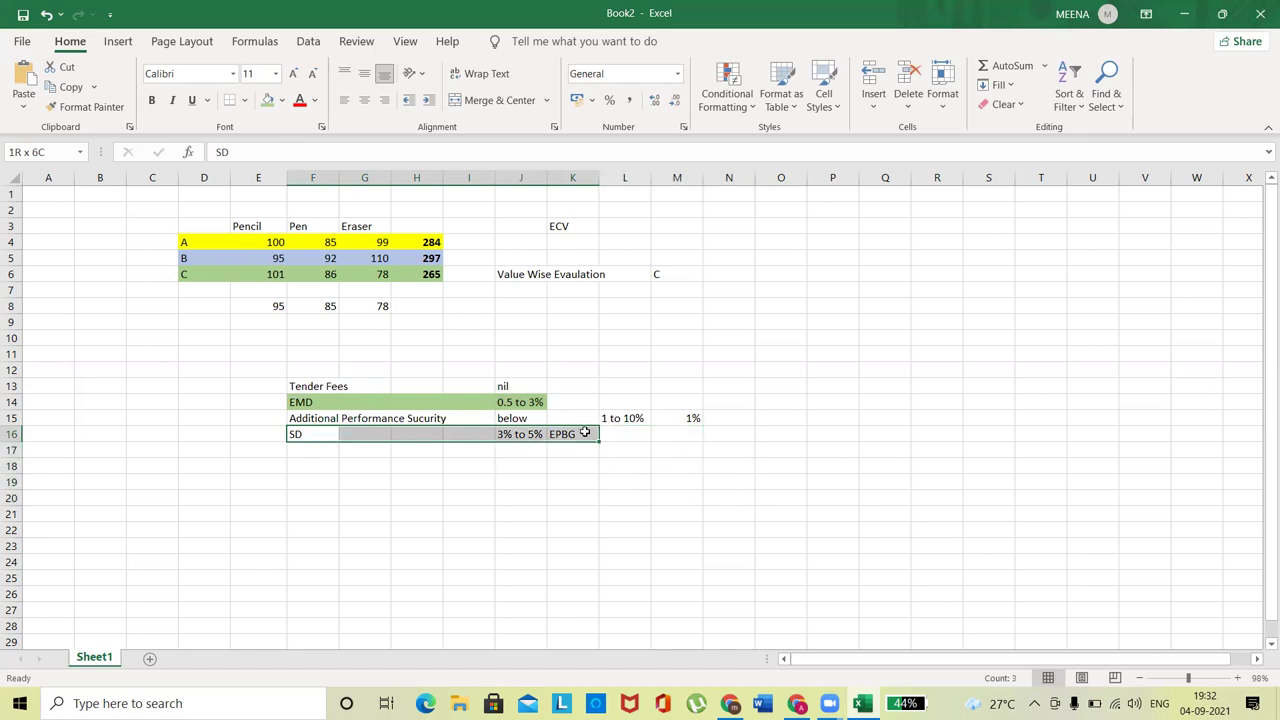
{"action": "left_click", "coordinate": [267, 100]}
{"action": "left_click", "coordinate": [325, 386]}
{"action": "left_click", "coordinate": [320, 420]}
{"action": "right_click", "coordinate": [317, 481]}
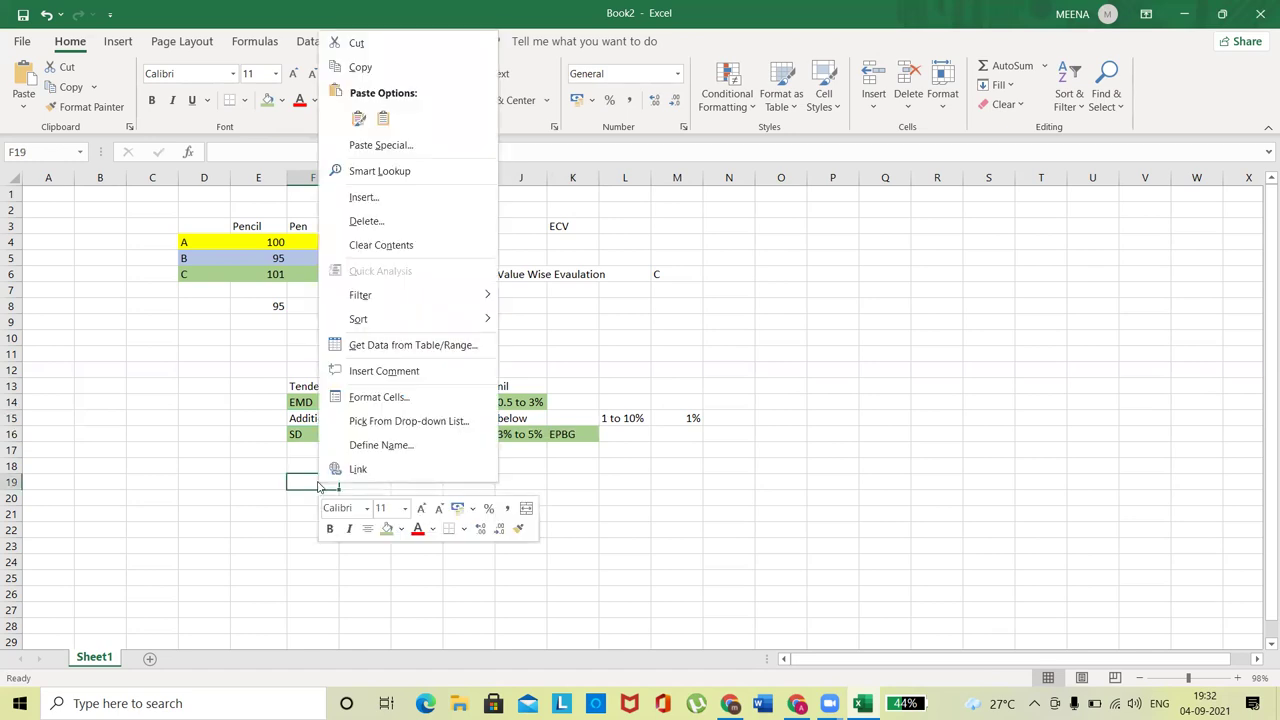
{"action": "key", "text": "Escape"}
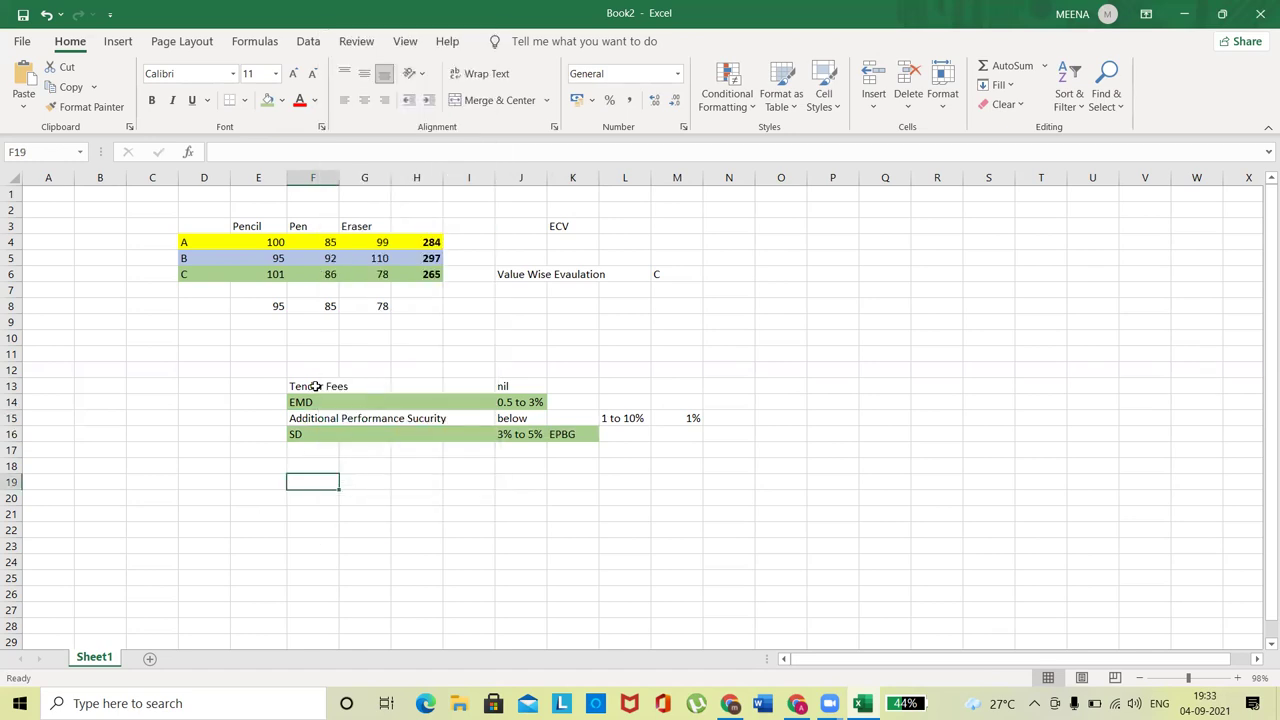
Step: Enter "Yearly 20 Lkah" in F18 below the deposit list and 0.5% in H18
{"action": "left_click", "coordinate": [311, 466]}
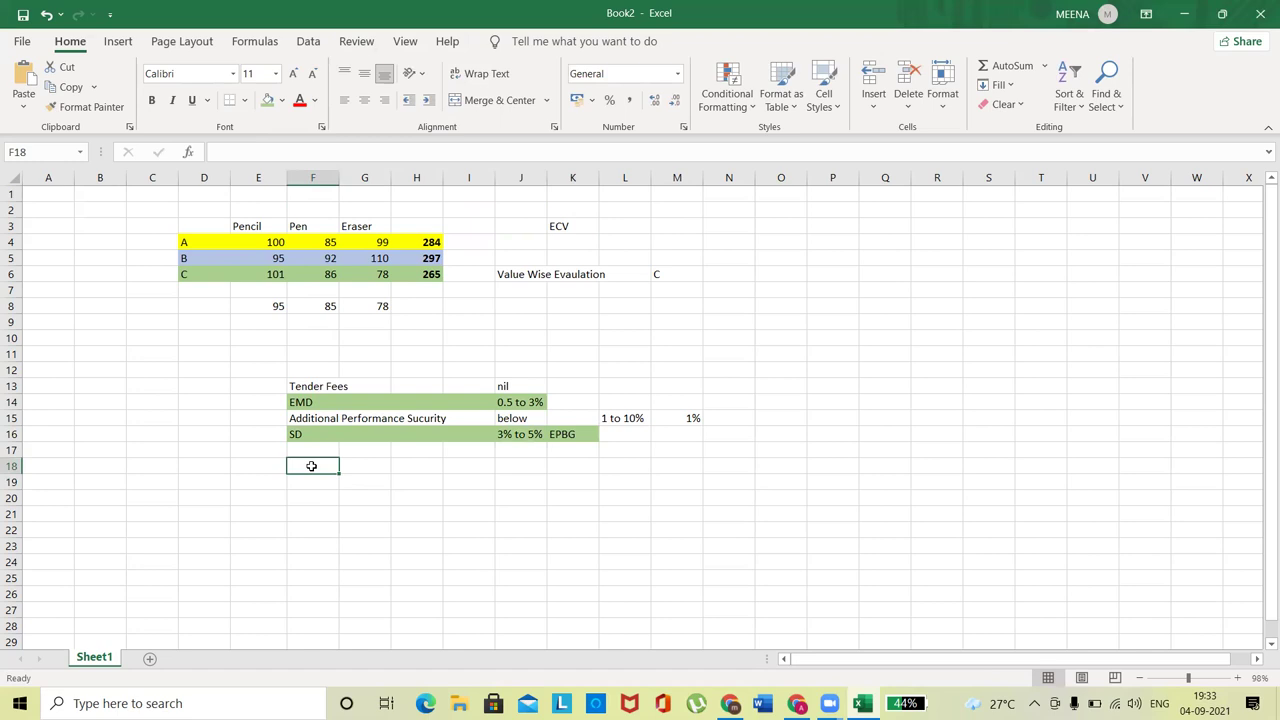
{"action": "type", "text": "Year"}
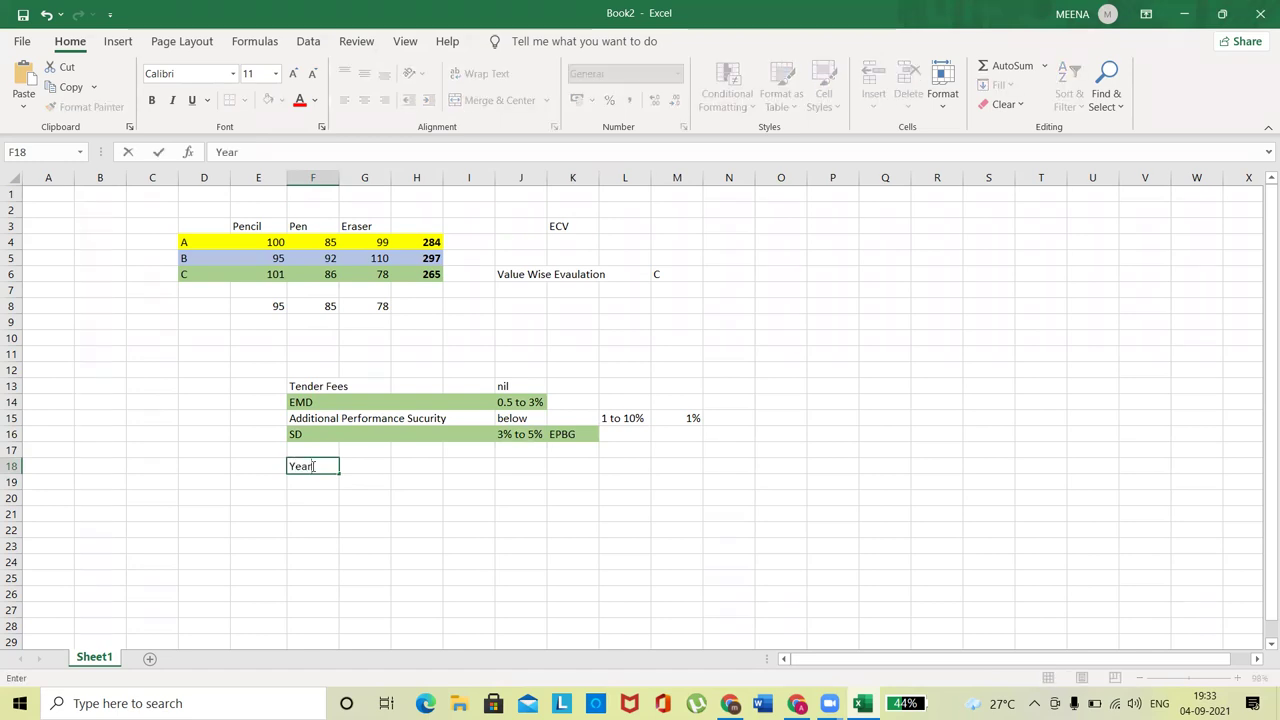
{"action": "type", "text": "ly 20 Lkah"}
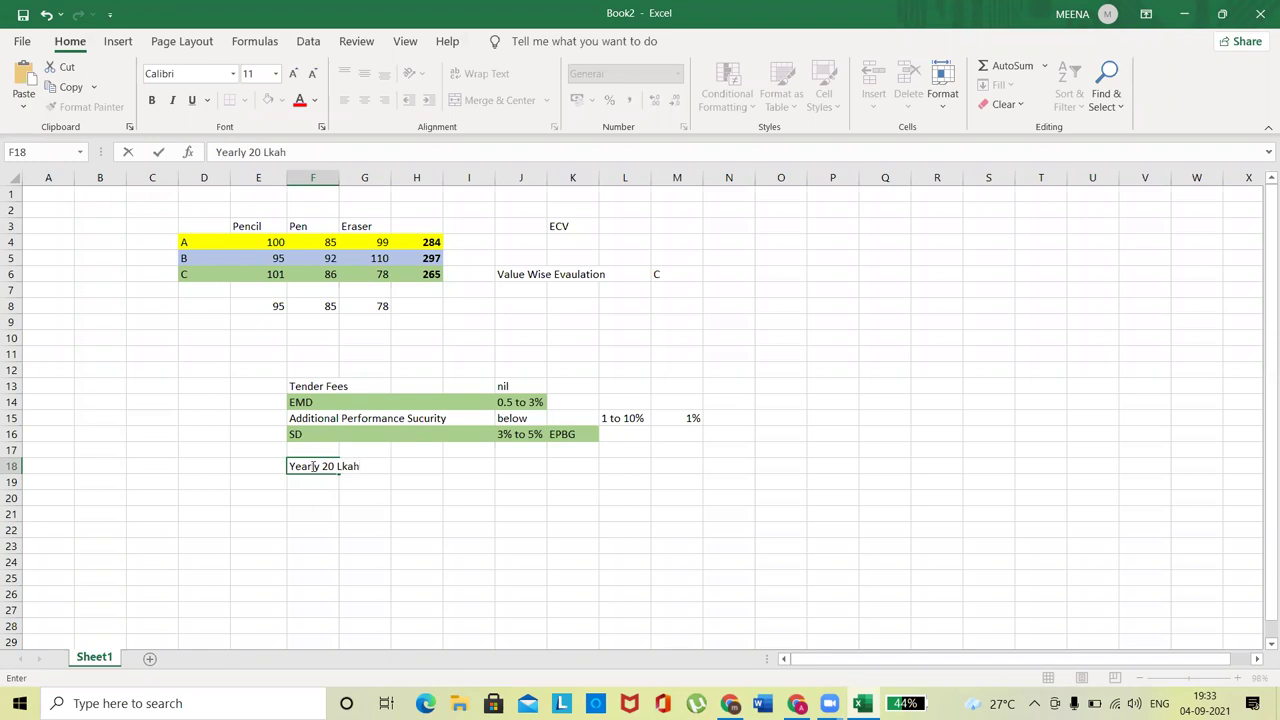
{"action": "key", "text": "Tab"}
{"action": "key", "text": "Tab"}
{"action": "type", "text": "0.5%"}
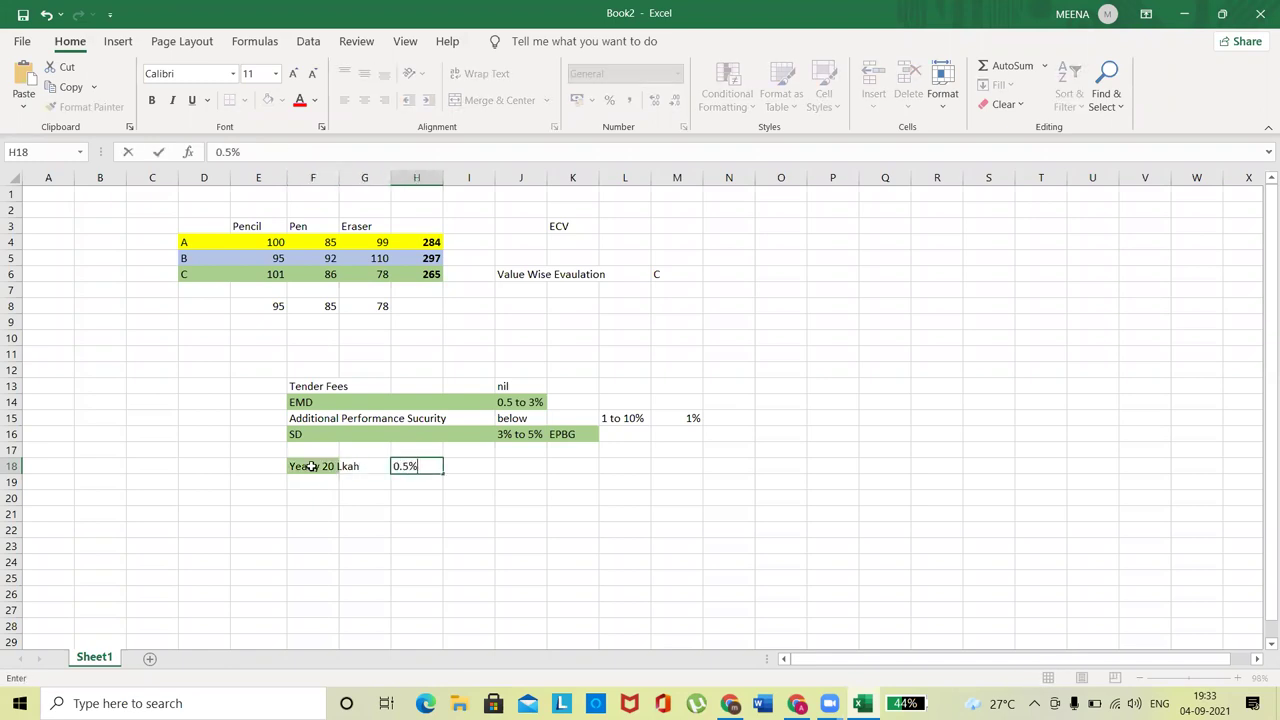
{"action": "key", "text": "Return"}
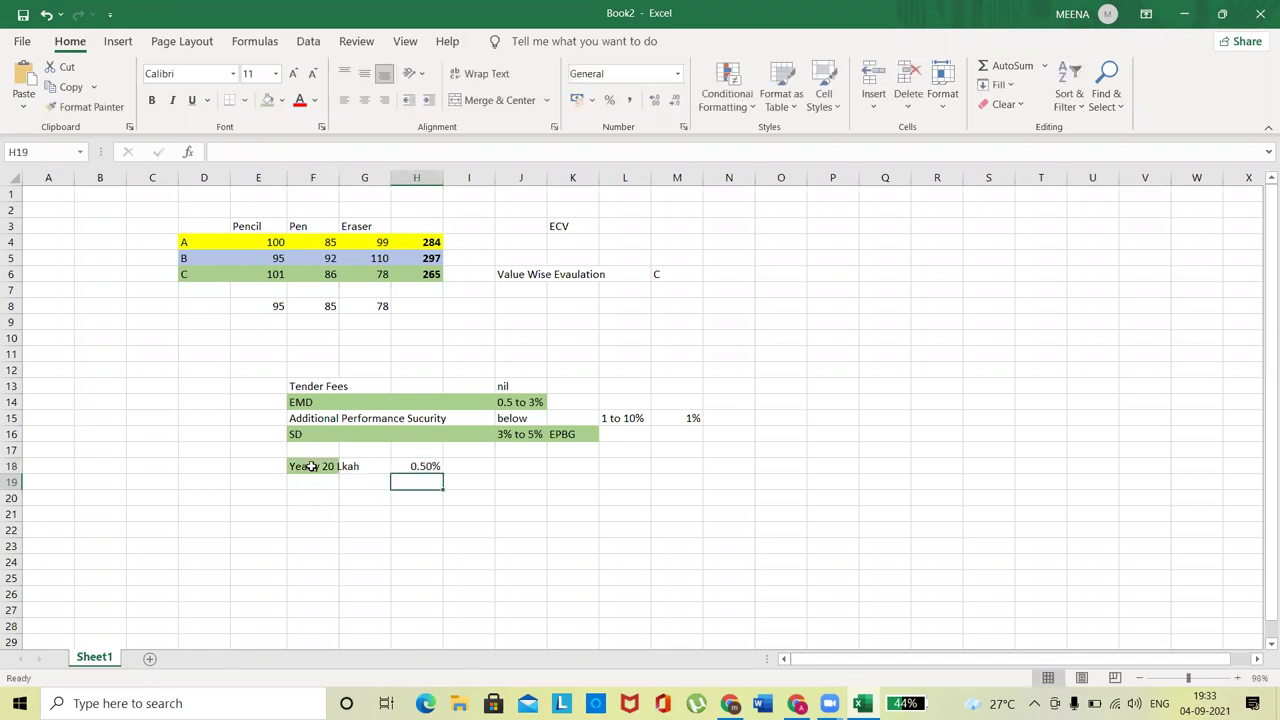
Step: Label the 0.5% rate by entering "Portal Charges" in I18
{"action": "key", "text": "Up"}
{"action": "key", "text": "Right"}
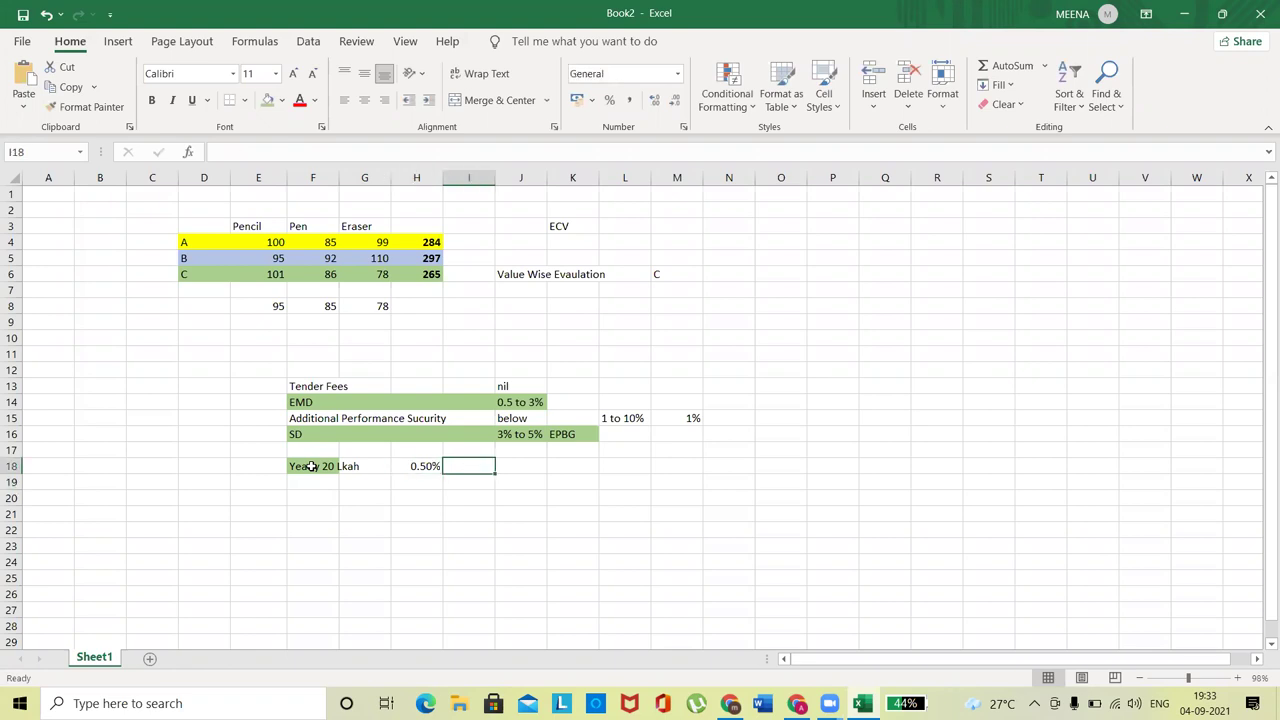
{"action": "type", "text": "Portal"}
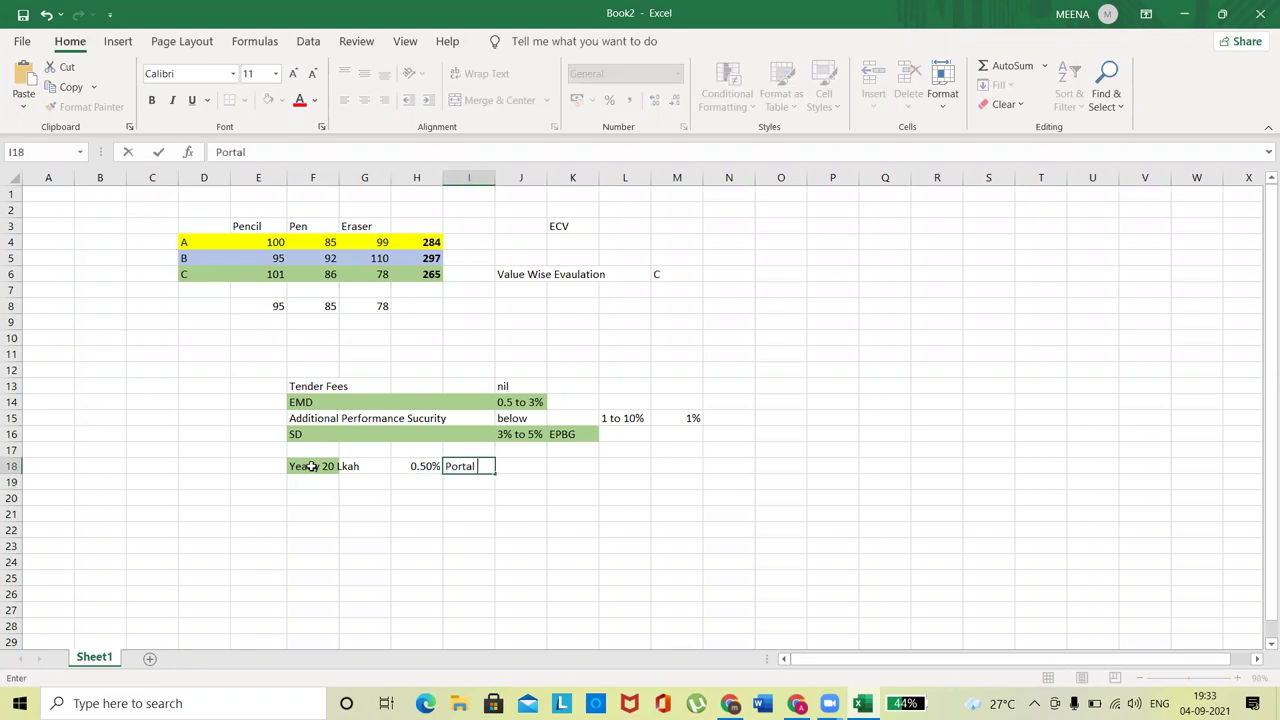
{"action": "type", "text": " Charges"}
{"action": "key", "text": "Return"}
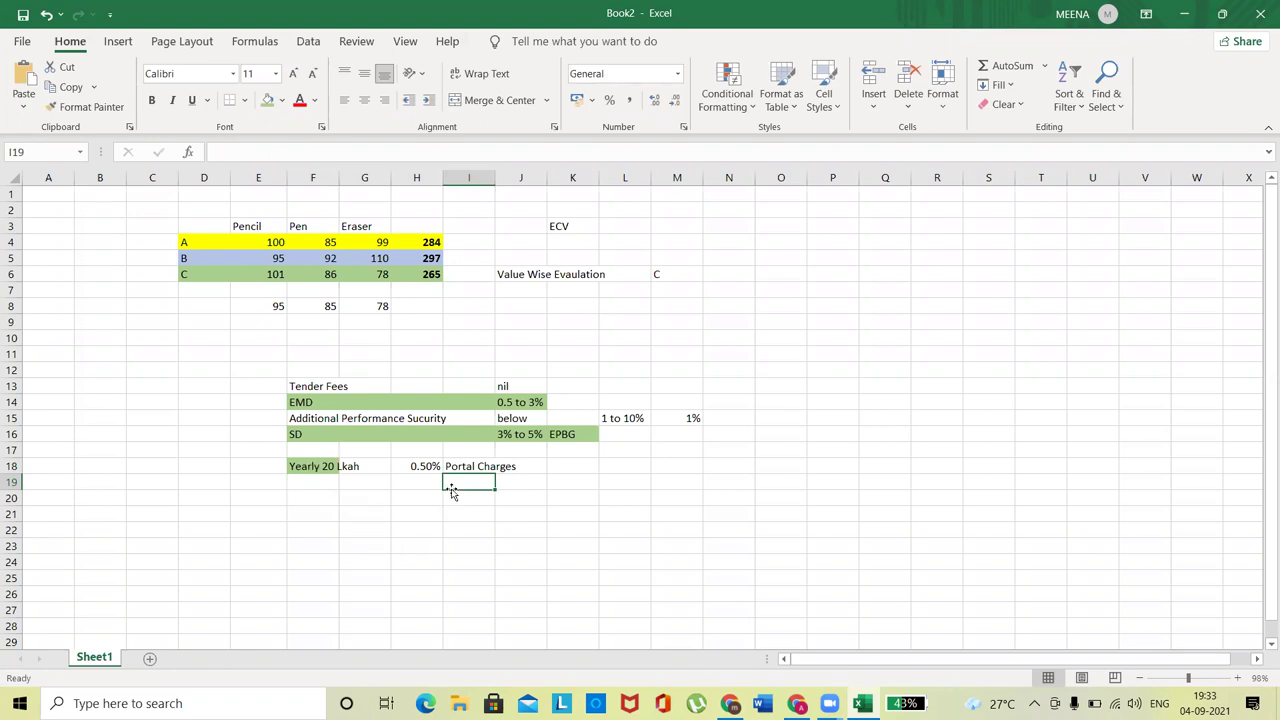
{"action": "left_click", "coordinate": [424, 467]}
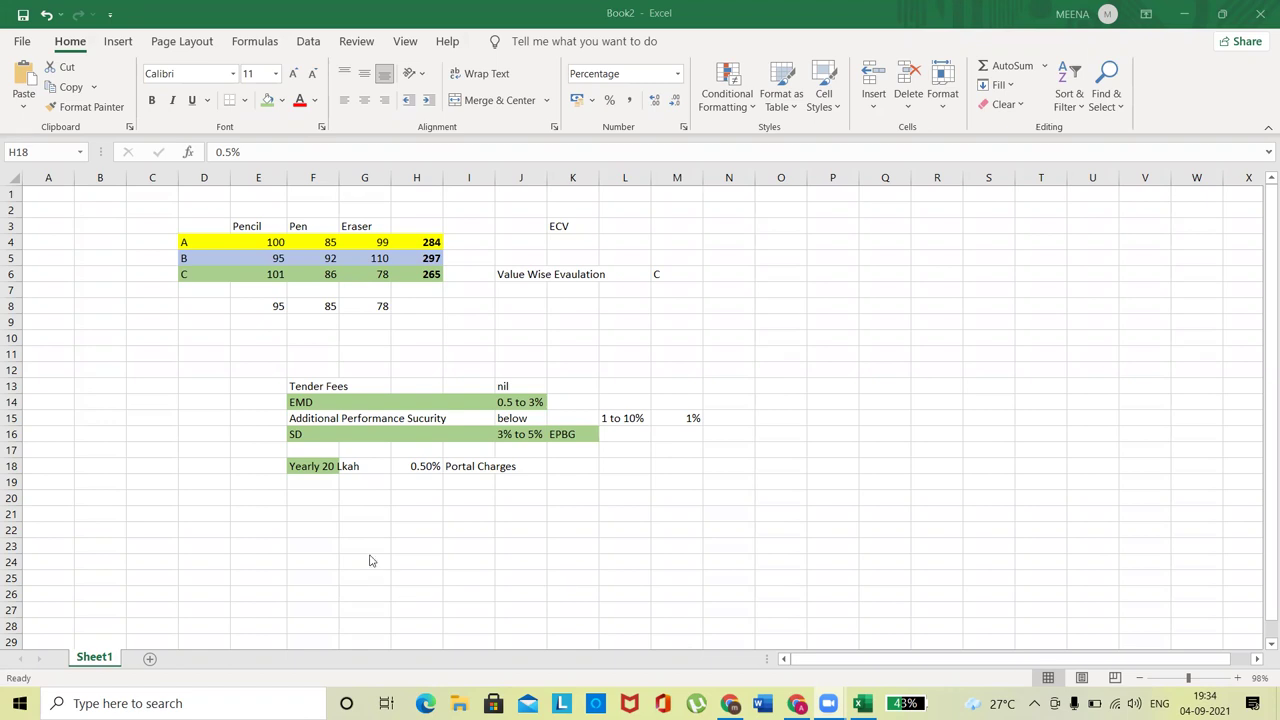
Step: Enter the example amounts "12 Lkah" in P9 and "9 Lkah" in P10
{"action": "left_click", "coordinate": [331, 511]}
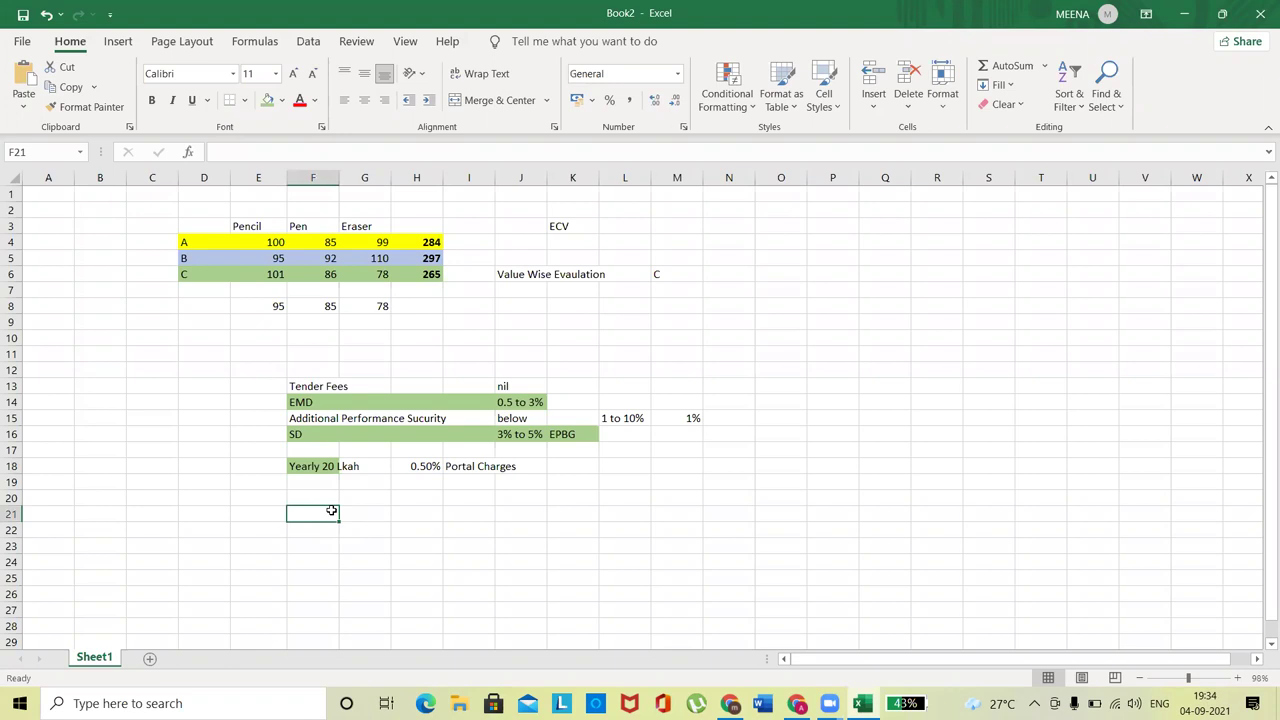
{"action": "left_click", "coordinate": [825, 328]}
{"action": "type", "text": "1"}
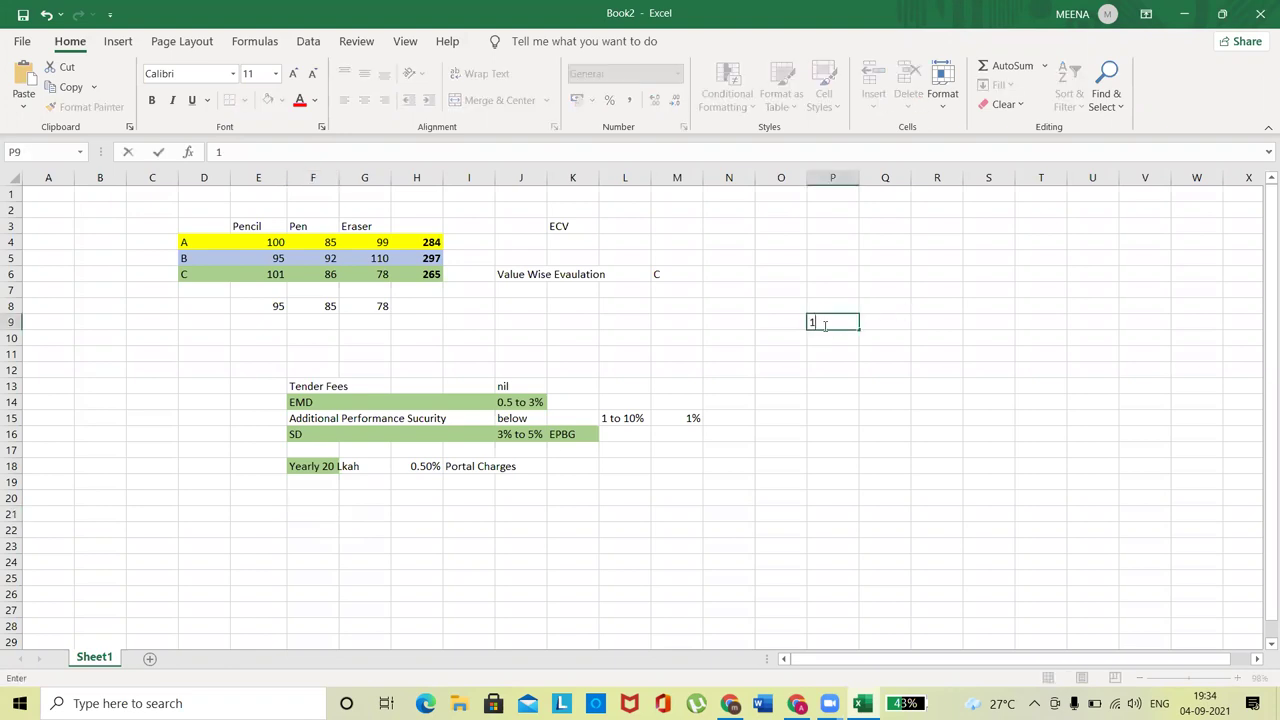
{"action": "type", "text": "2 Lkah"}
{"action": "key", "text": "Return"}
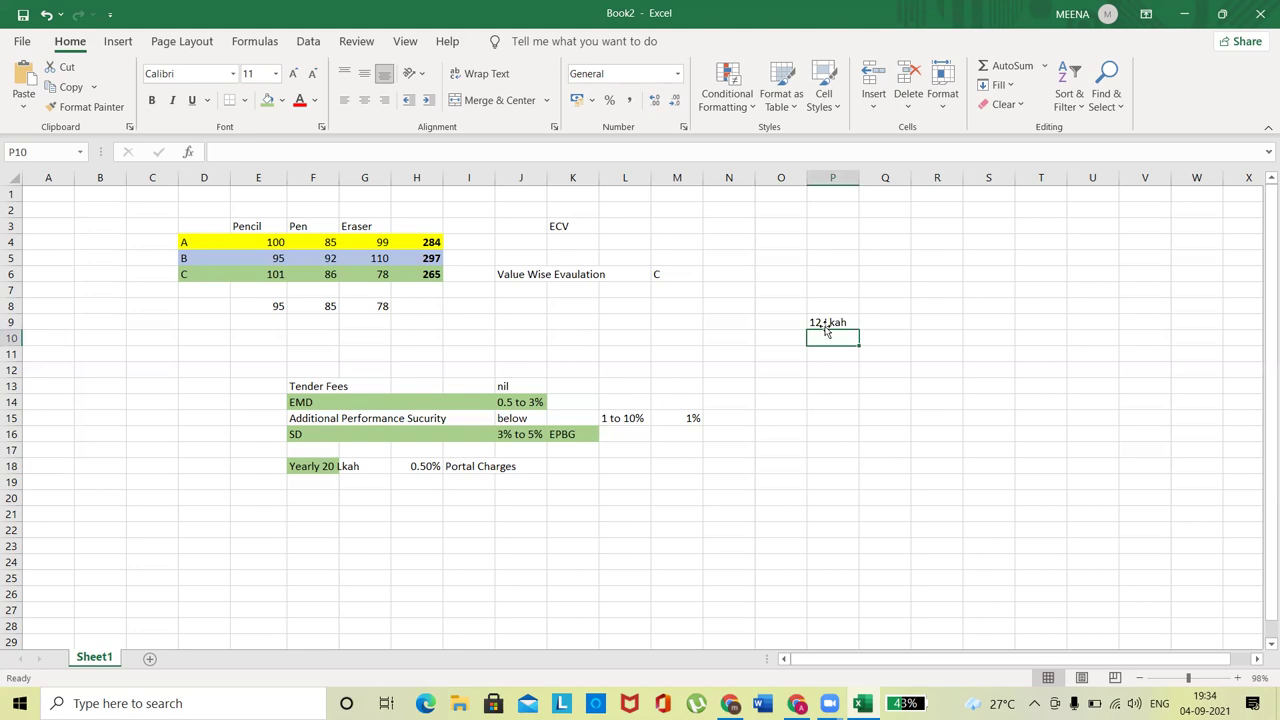
{"action": "type", "text": "10"}
{"action": "key", "text": "BackSpace"}
{"action": "key", "text": "BackSpace"}
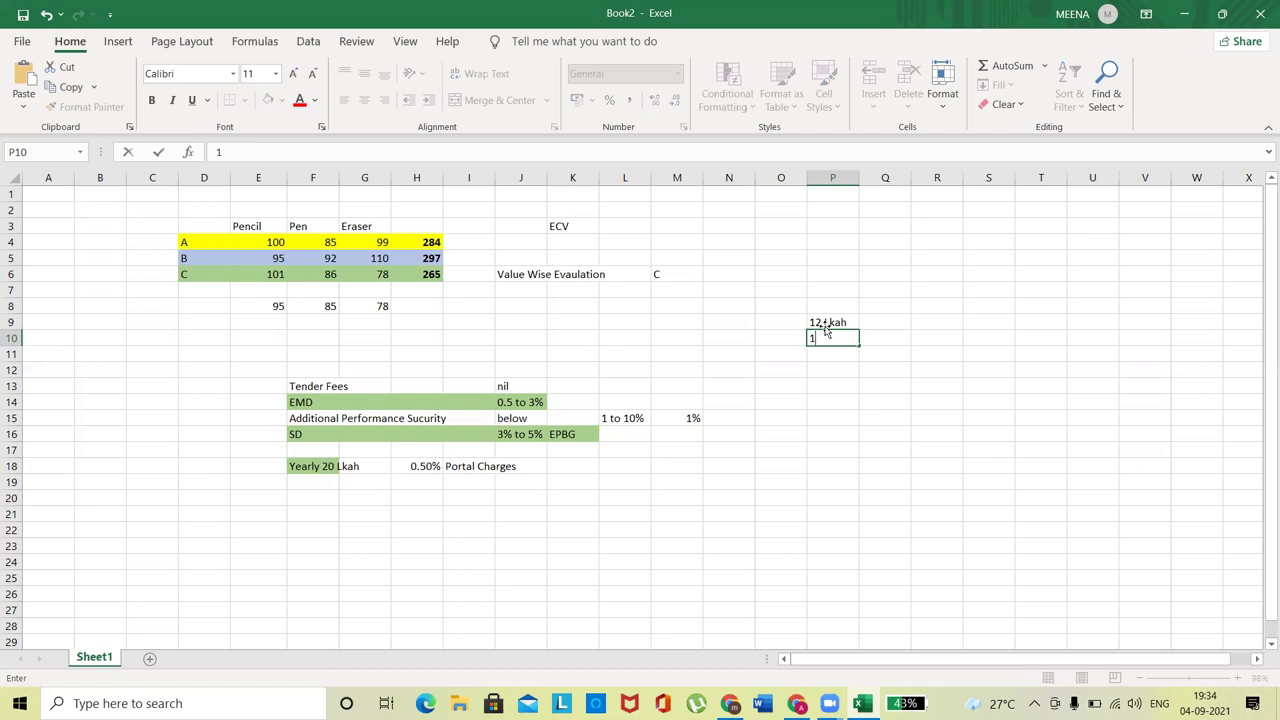
{"action": "type", "text": "9 Lkah"}
{"action": "key", "text": "Return"}
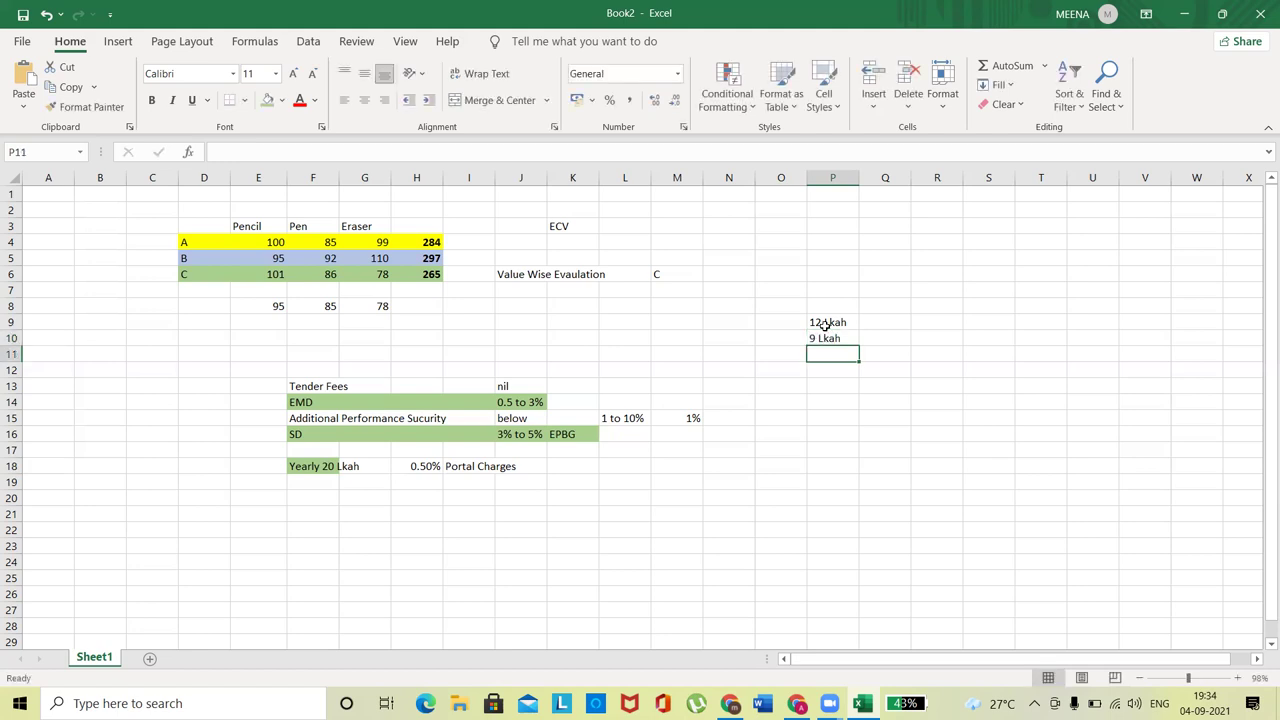
Step: Correct the spelling of the amount in P10 to "9 Lakh"
{"action": "left_click", "coordinate": [832, 319]}
{"action": "key", "text": "Down"}
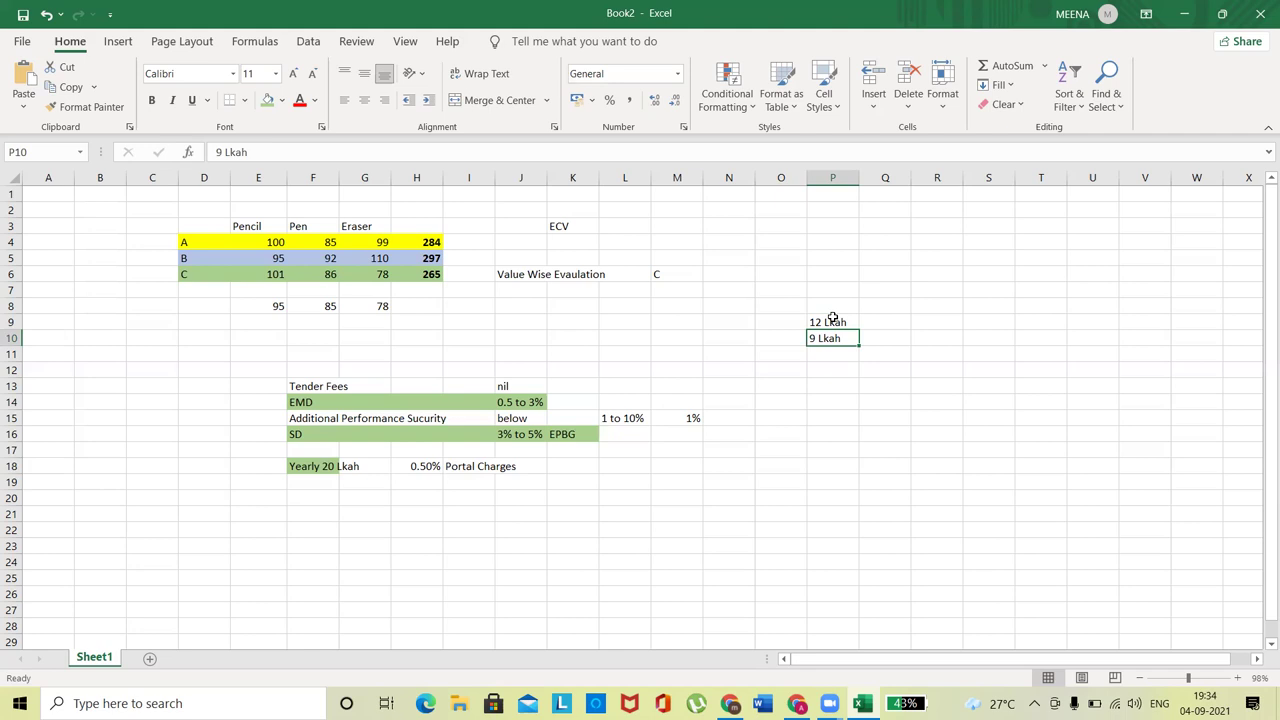
{"action": "key", "text": "Right"}
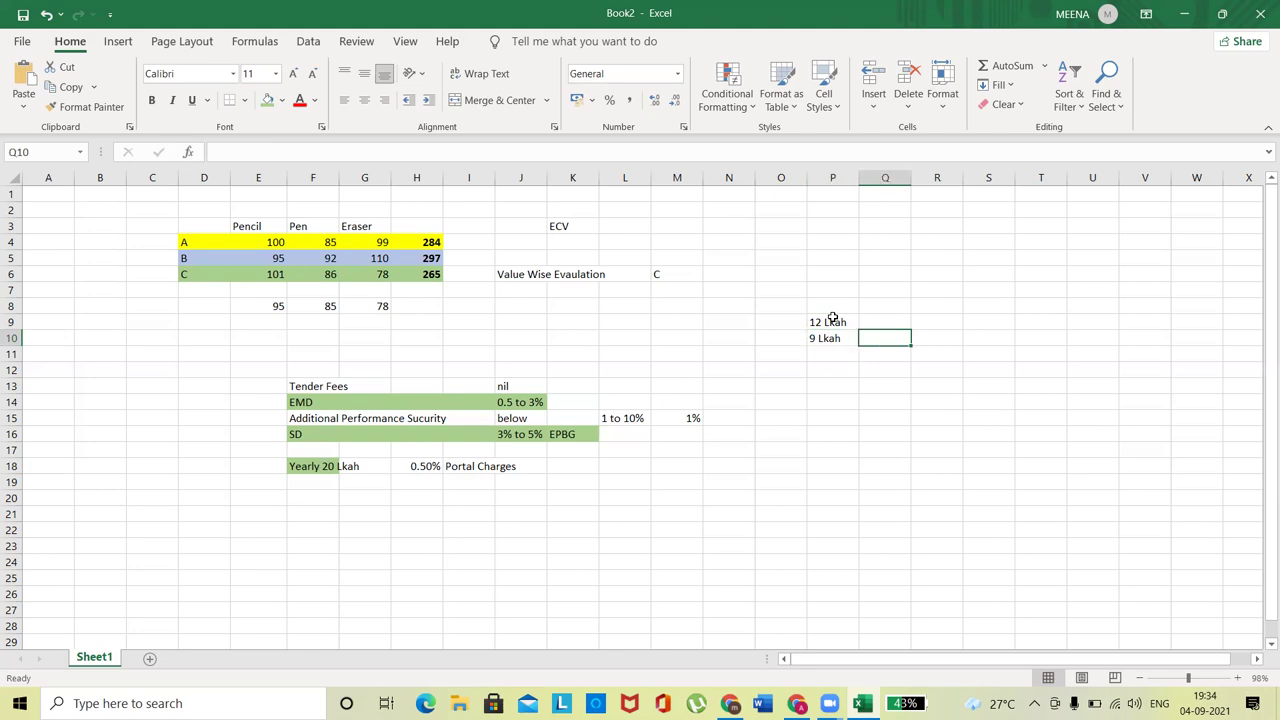
{"action": "key", "text": "Left"}
{"action": "type", "text": "9 Lakh"}
{"action": "key", "text": "Right"}
Step: Correct the amount in P9 to "12 Lakh" and move to Q10
{"action": "left_click", "coordinate": [832, 318]}
{"action": "double_click", "coordinate": [831, 321]}
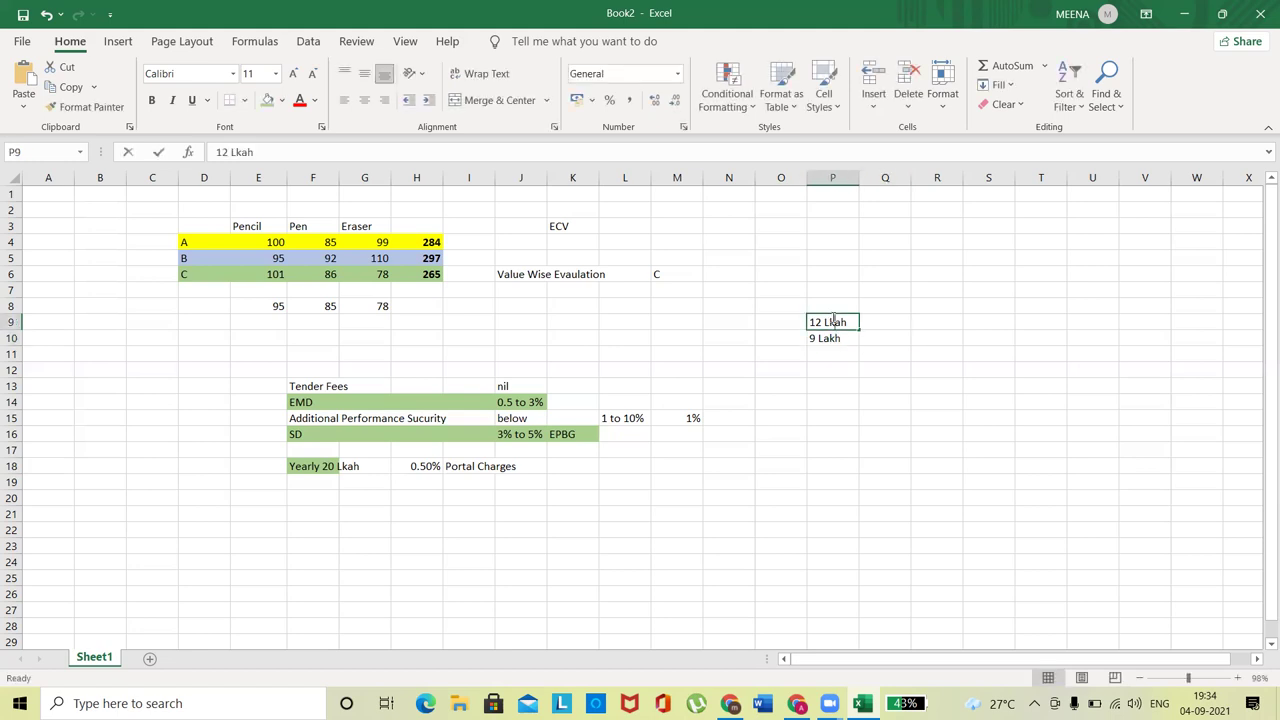
{"action": "key", "text": "Delete"}
{"action": "type", "text": "k"}
{"action": "key", "text": "Return"}
{"action": "key", "text": "Down"}
{"action": "key", "text": "Up"}
{"action": "key", "text": "Right"}
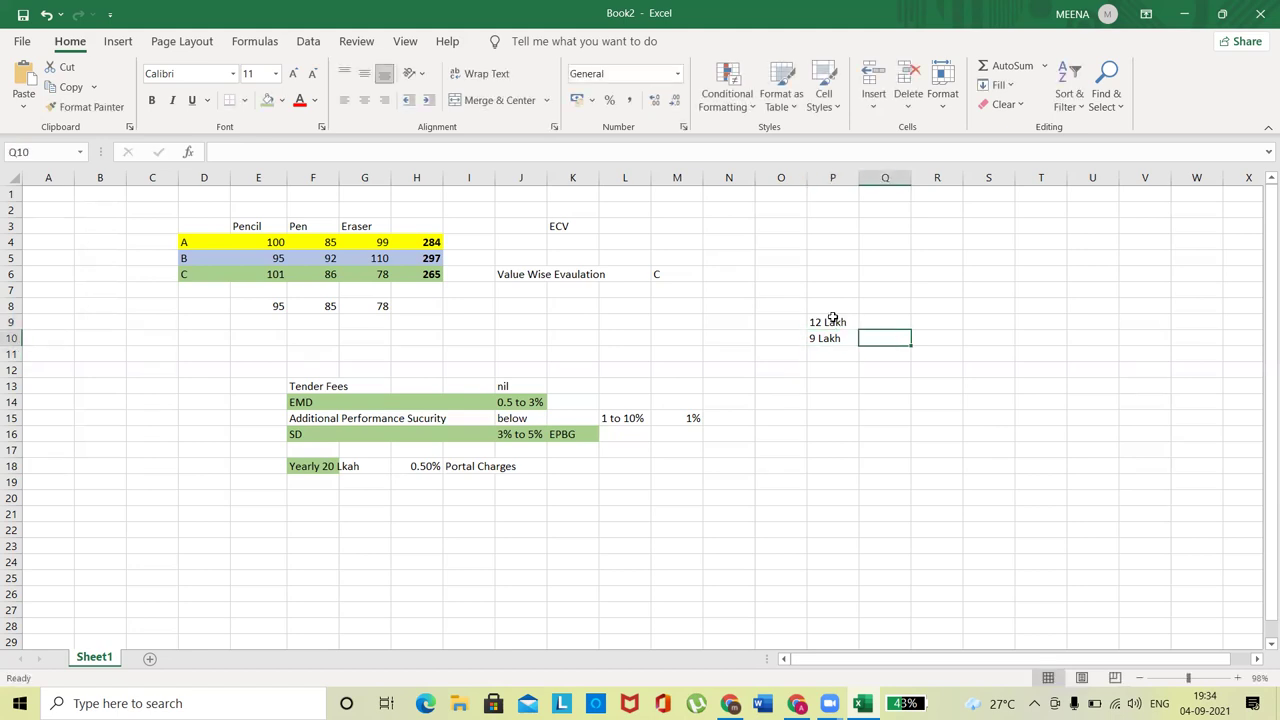
Step: Enter 9 in R10 and 0.5% in S10, and calculate their product with a formula in T10
{"action": "key", "text": "Right"}
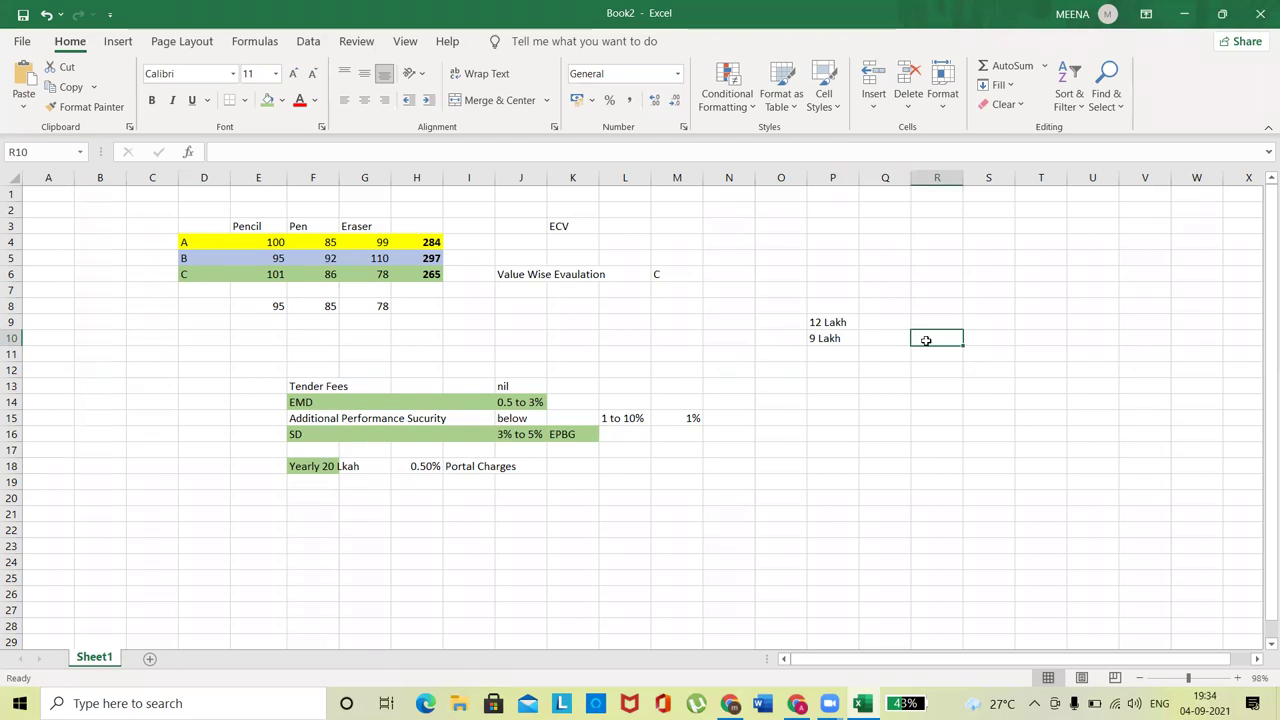
{"action": "type", "text": "9"}
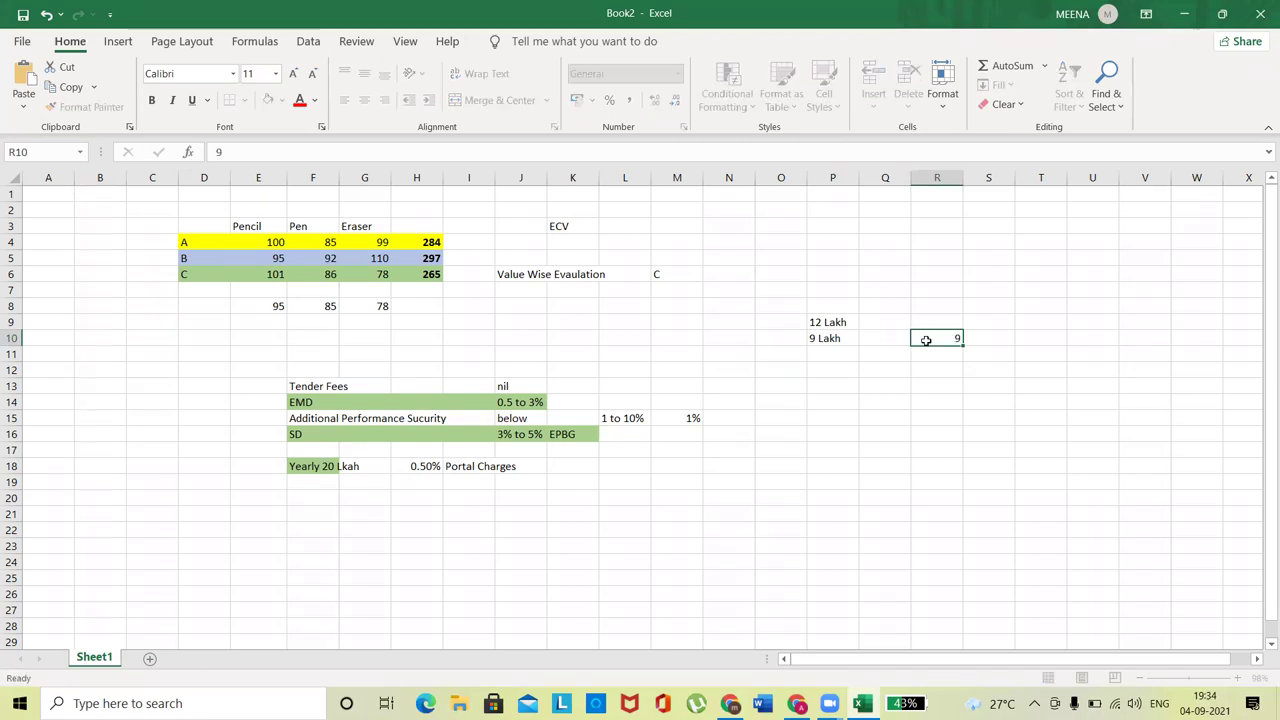
{"action": "key", "text": "Right"}
{"action": "type", "text": "0.5%"}
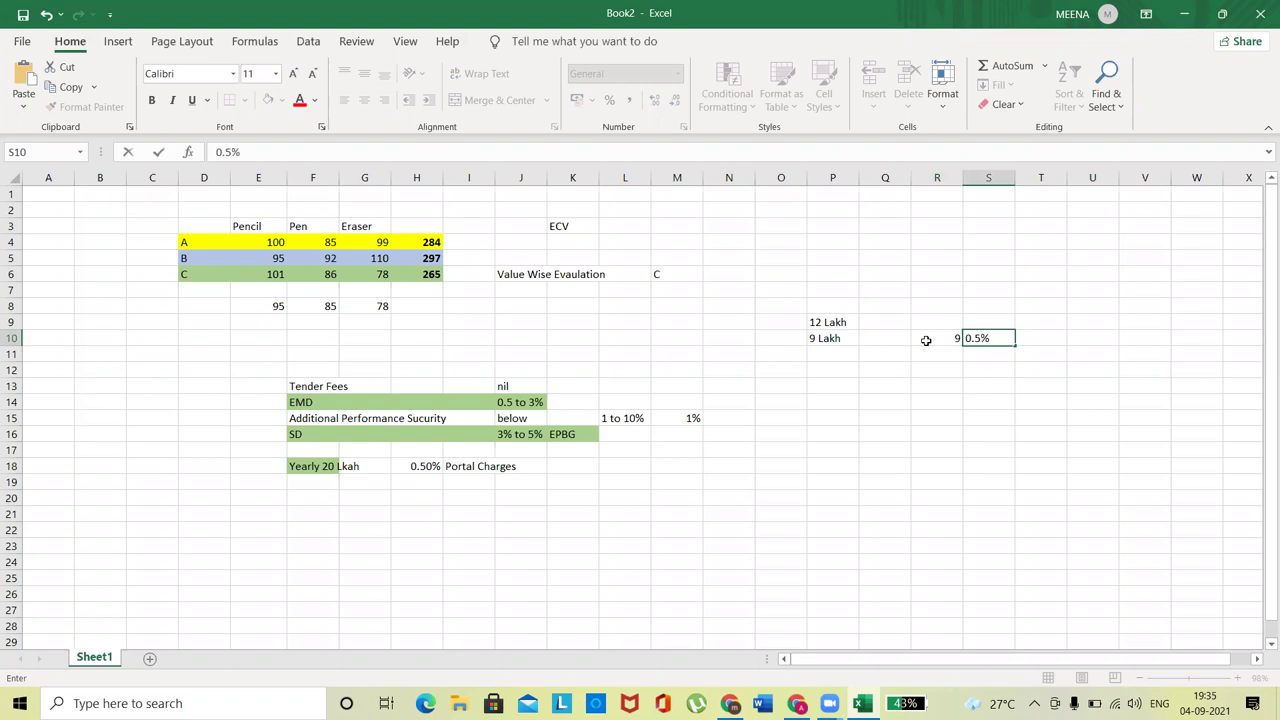
{"action": "key", "text": "Right"}
{"action": "type", "text": "="}
{"action": "left_click", "coordinate": [926, 340]}
{"action": "type", "text": "*"}
{"action": "key", "text": "Left"}
{"action": "key", "text": "Return"}
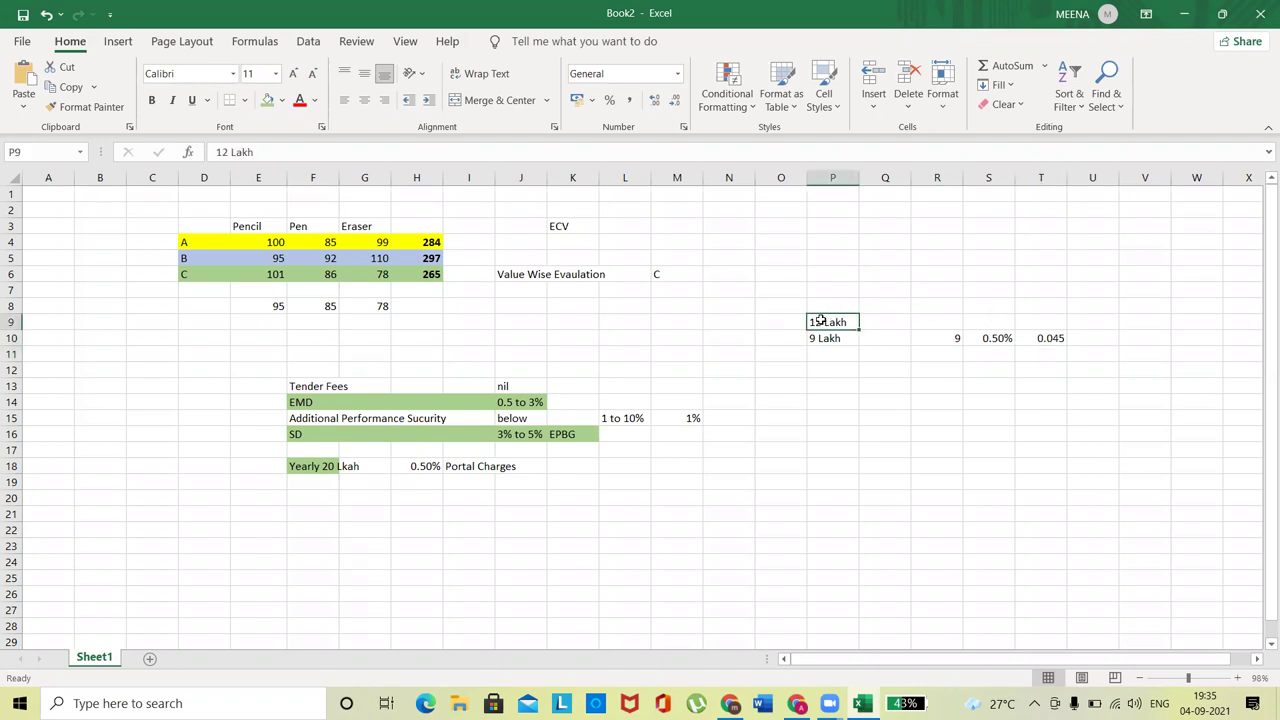
Step: Replace the example amounts with 19 in P9, 2 in P10 and 2 in R10
{"action": "type", "text": "19"}
{"action": "key", "text": "Return"}
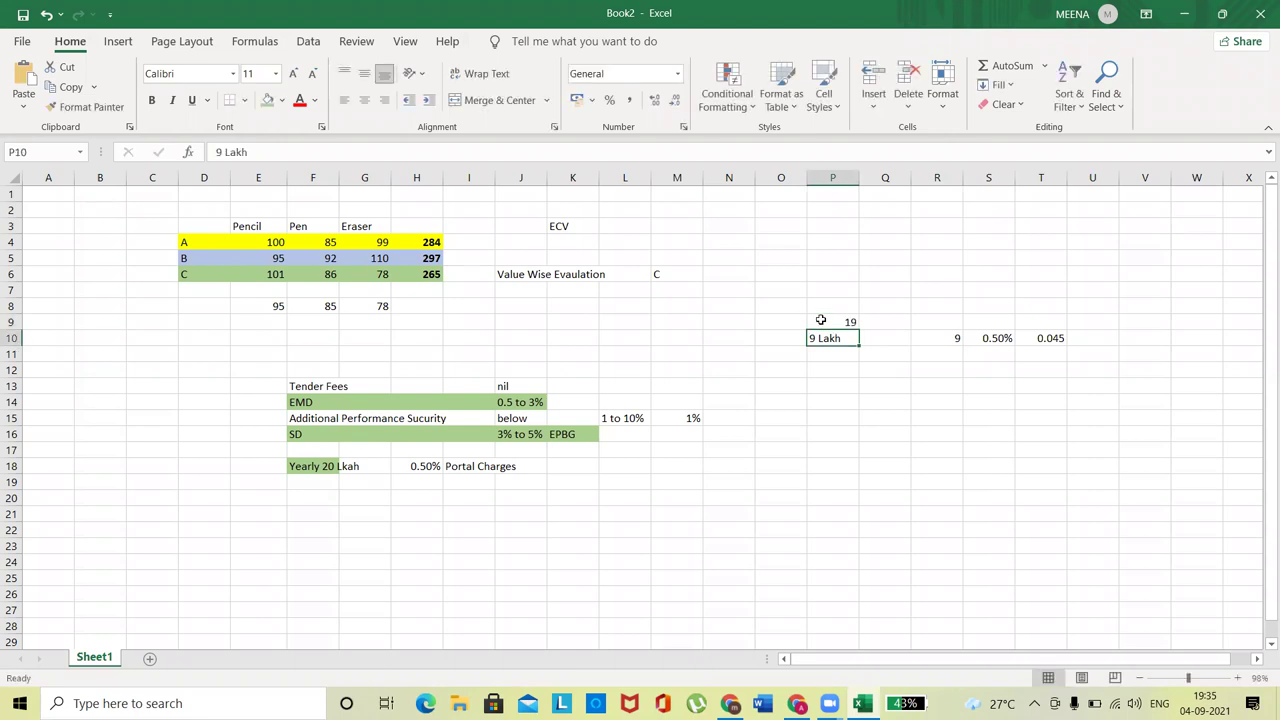
{"action": "type", "text": "2"}
{"action": "key", "text": "Tab"}
{"action": "key", "text": "Tab"}
{"action": "type", "text": "2"}
{"action": "key", "text": "Tab"}
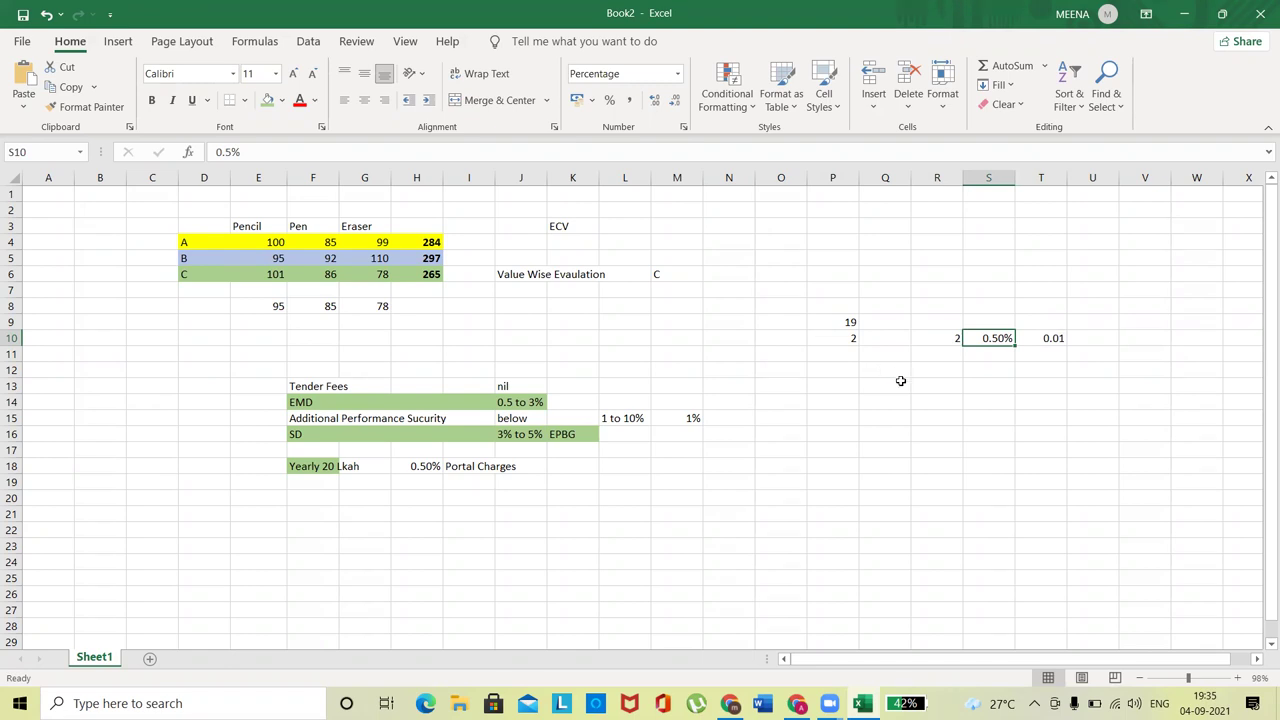
Step: Change the example amount in P10 to 21
{"action": "left_click", "coordinate": [843, 369]}
{"action": "double_click", "coordinate": [847, 340]}
{"action": "type", "text": "1"}
{"action": "key", "text": "Tab"}
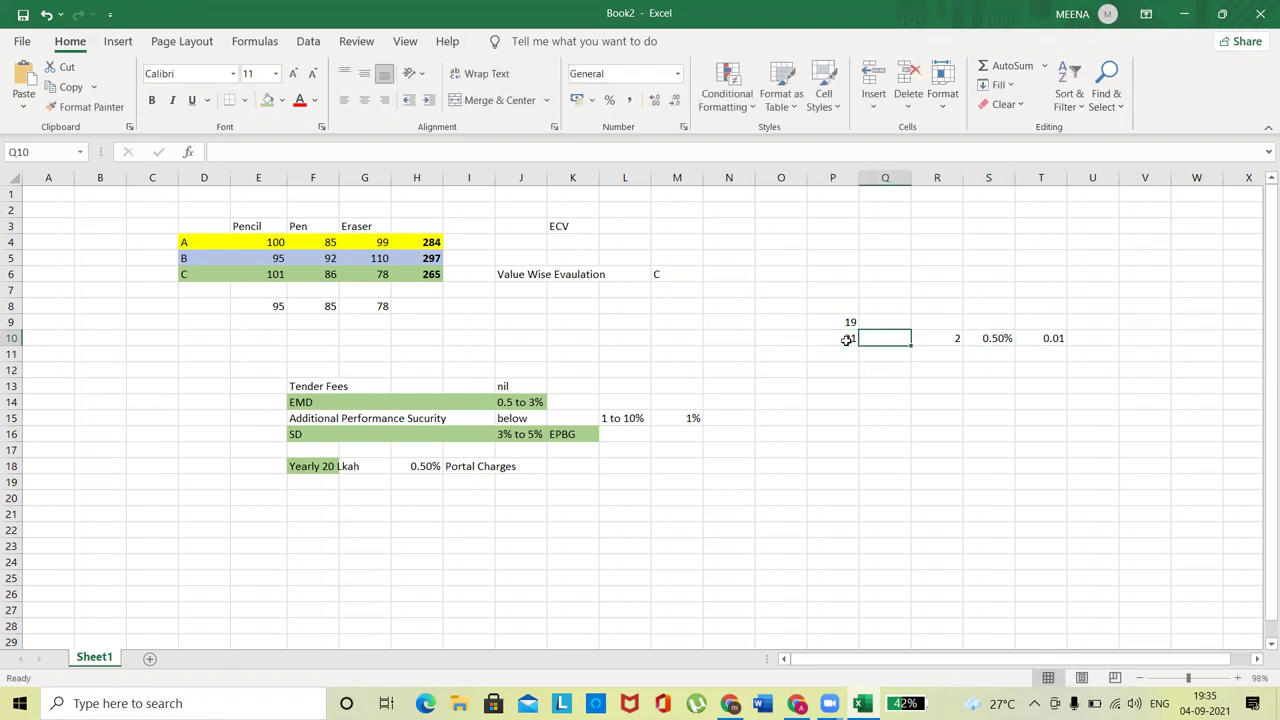
Step: Clear the amount in P9 and change the base amount in R10 to 21
{"action": "left_click", "coordinate": [849, 321]}
{"action": "key", "text": "Right"}
{"action": "key", "text": "Right"}
{"action": "key", "text": "Down"}
{"action": "key", "text": "F2"}
{"action": "type", "text": "1"}
{"action": "key", "text": "Tab"}
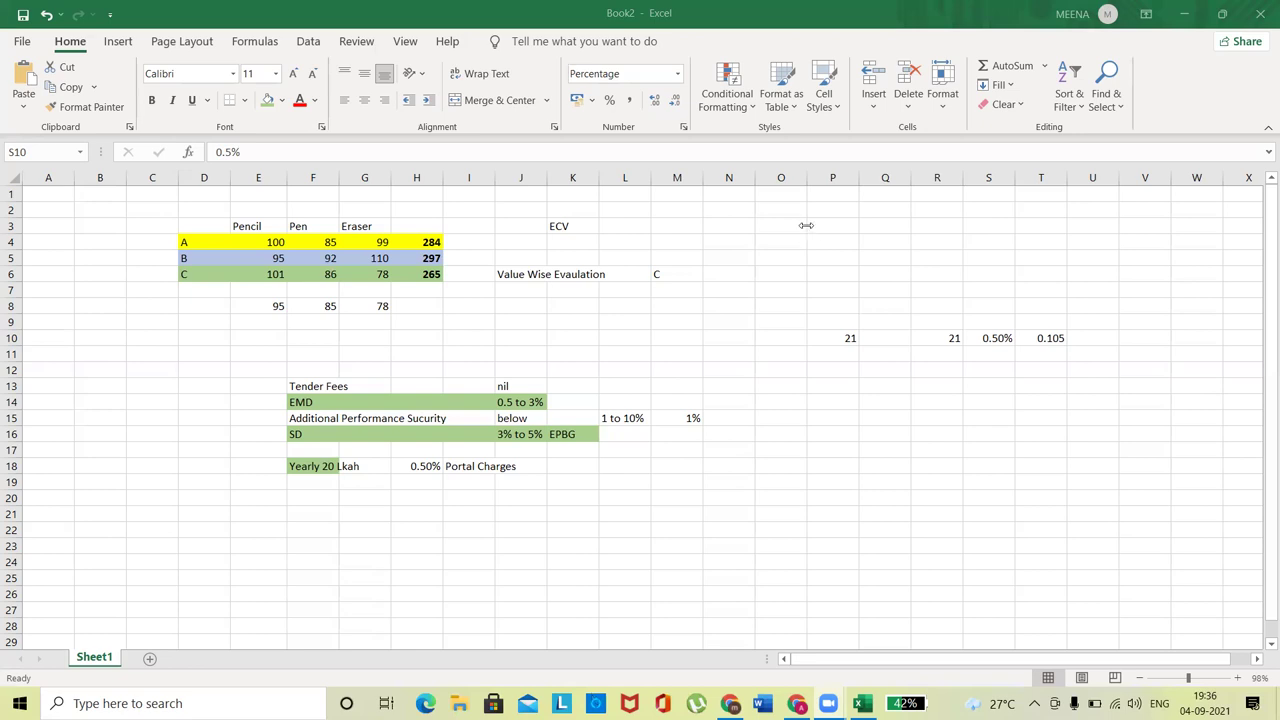
{"action": "left_click", "coordinate": [700, 469]}
{"action": "left_click", "coordinate": [612, 545]}
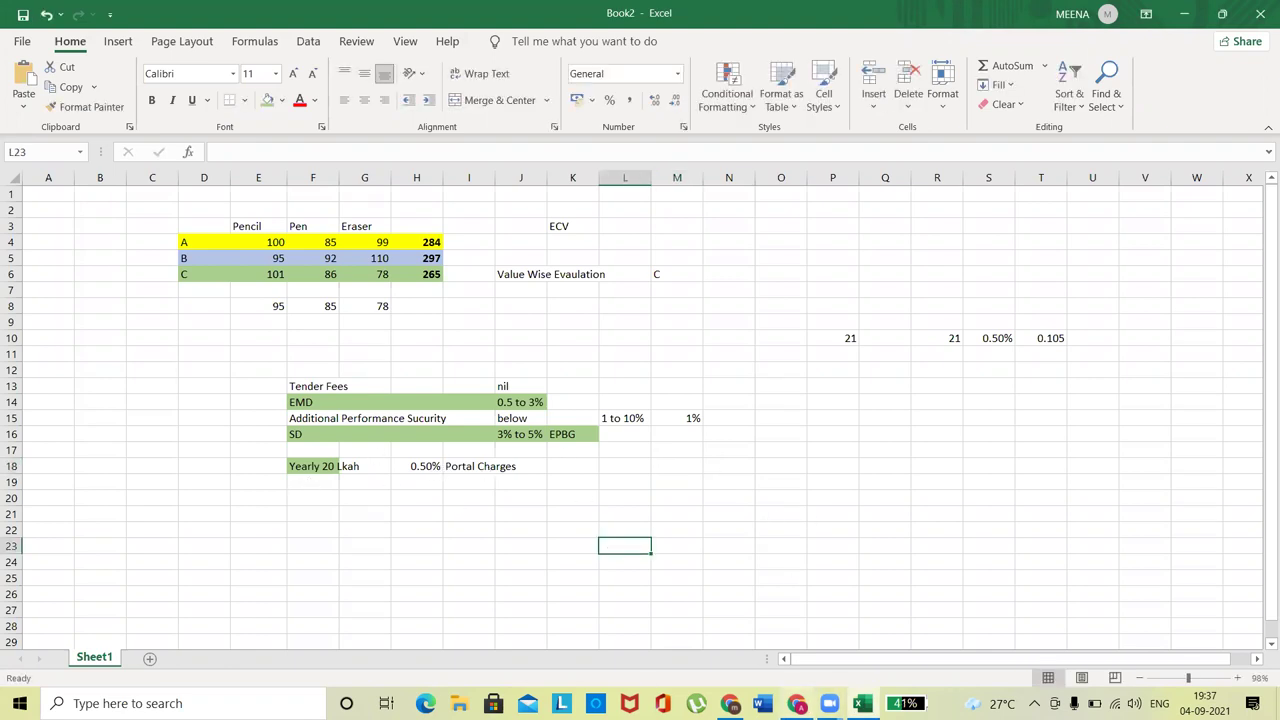
Step: Switch to the GeM bid PDF in Chrome and highlight the ePBG Detail heading on page 1
{"action": "left_click", "coordinate": [797, 703]}
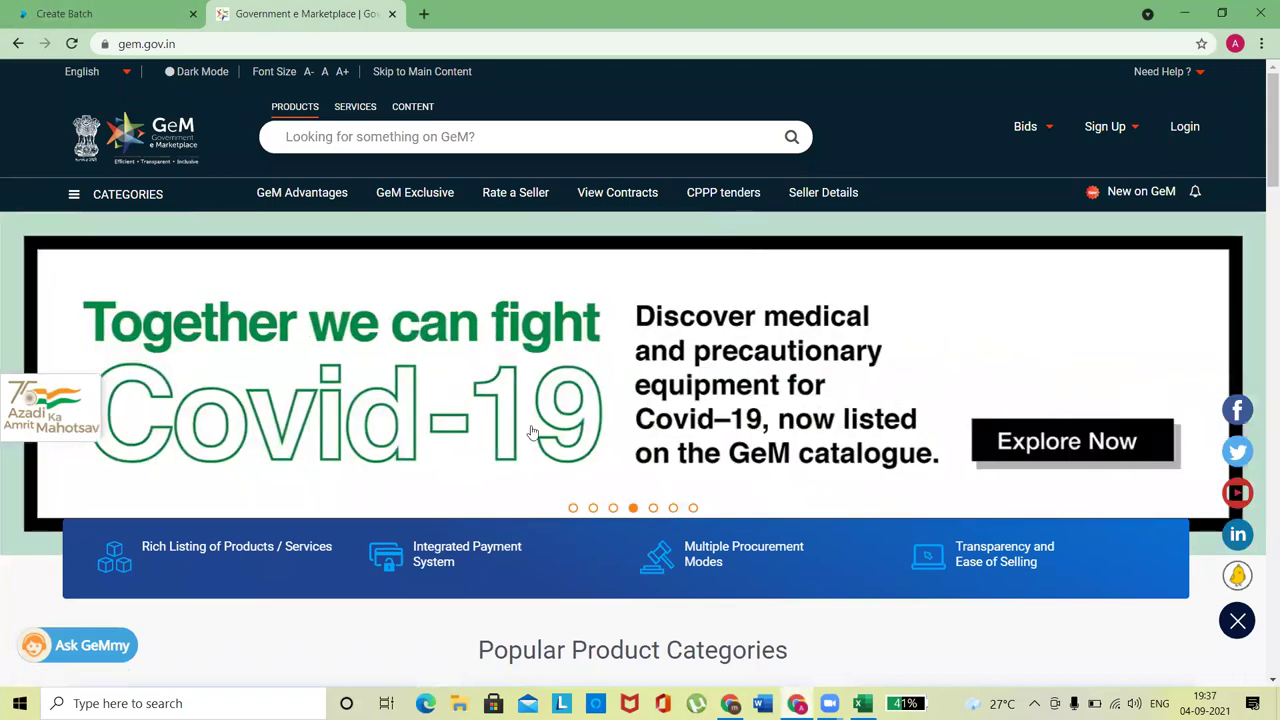
{"action": "left_click", "coordinate": [730, 703]}
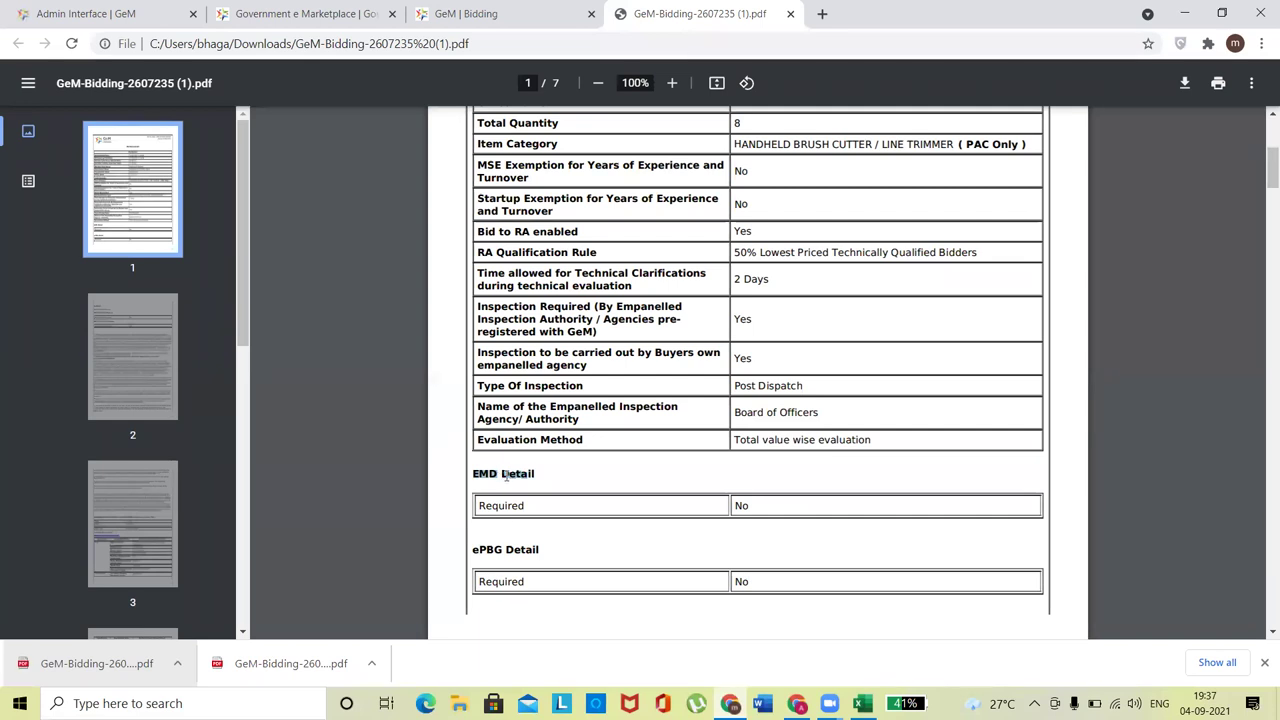
{"action": "left_click", "coordinate": [474, 551]}
{"action": "left_click_drag", "start_coordinate": [474, 551], "coordinate": [498, 556]}
Step: Return to the Excel sheet and review the SD row with its EPBG percentage range
{"action": "left_click", "coordinate": [861, 703]}
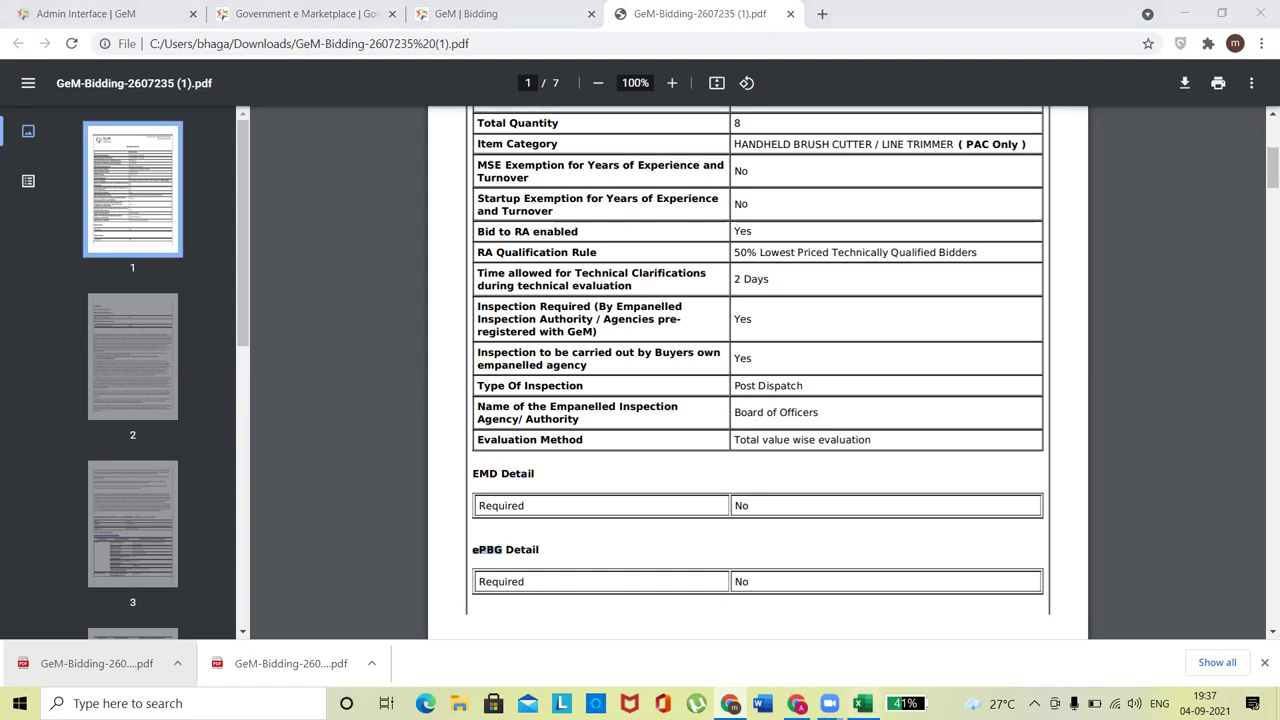
{"action": "left_click", "coordinate": [646, 491]}
{"action": "left_click", "coordinate": [380, 434]}
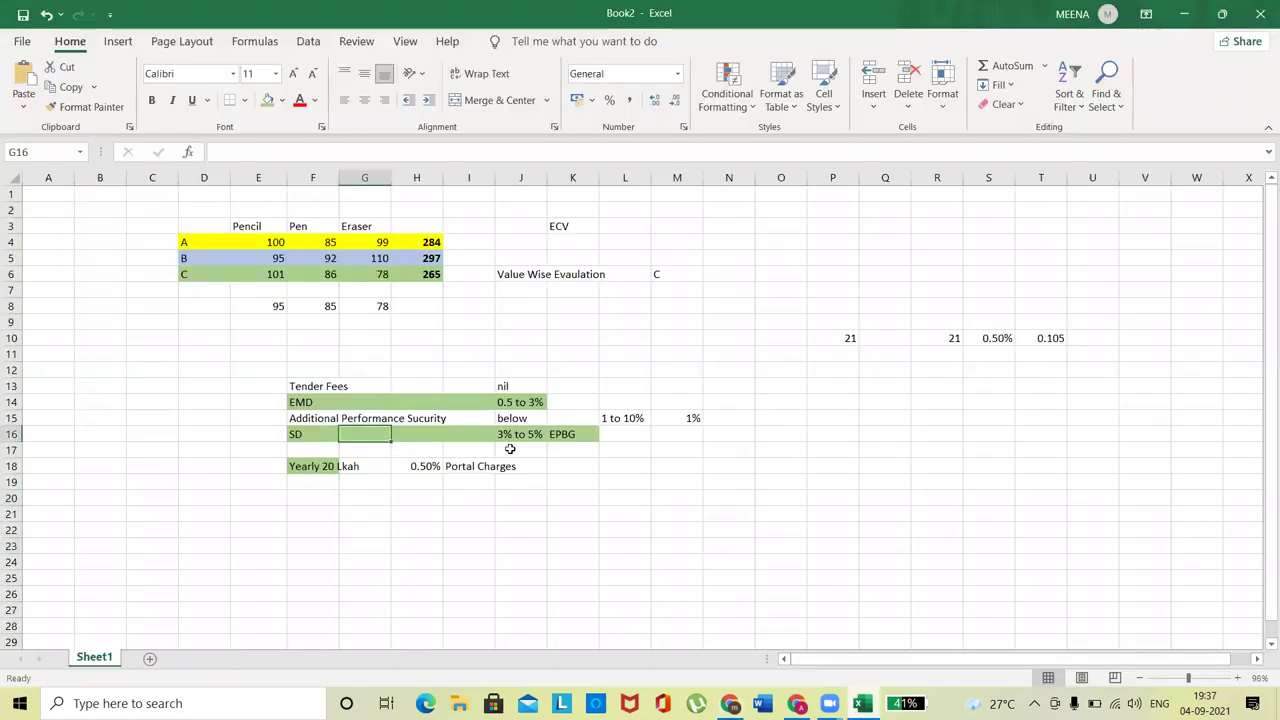
{"action": "left_click", "coordinate": [620, 445]}
{"action": "left_click", "coordinate": [690, 443]}
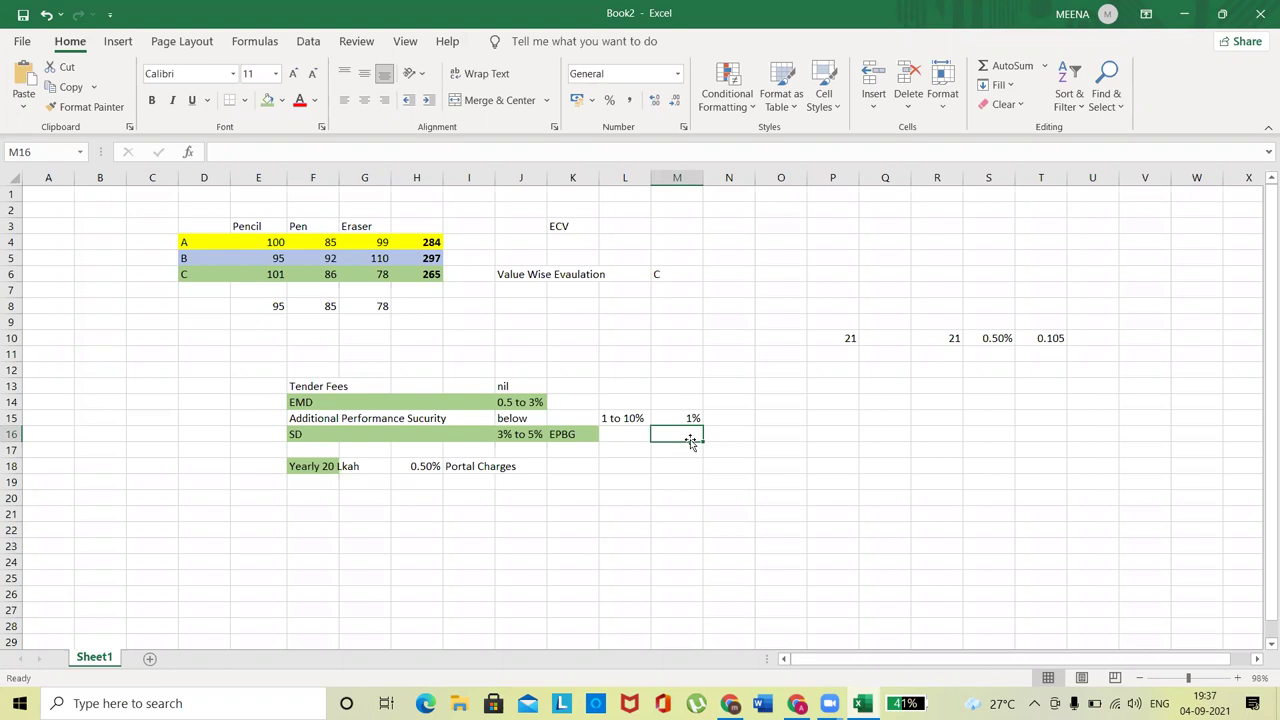
{"action": "left_click", "coordinate": [571, 445]}
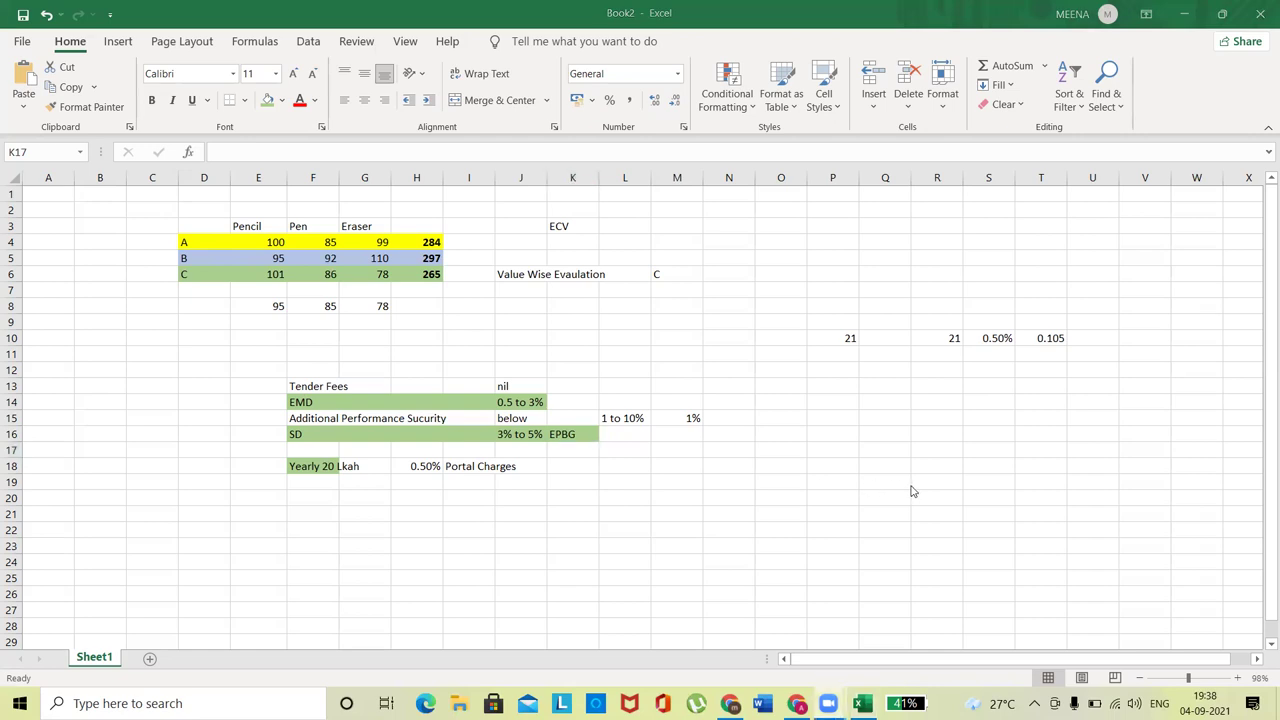
{"action": "left_click", "coordinate": [822, 454]}
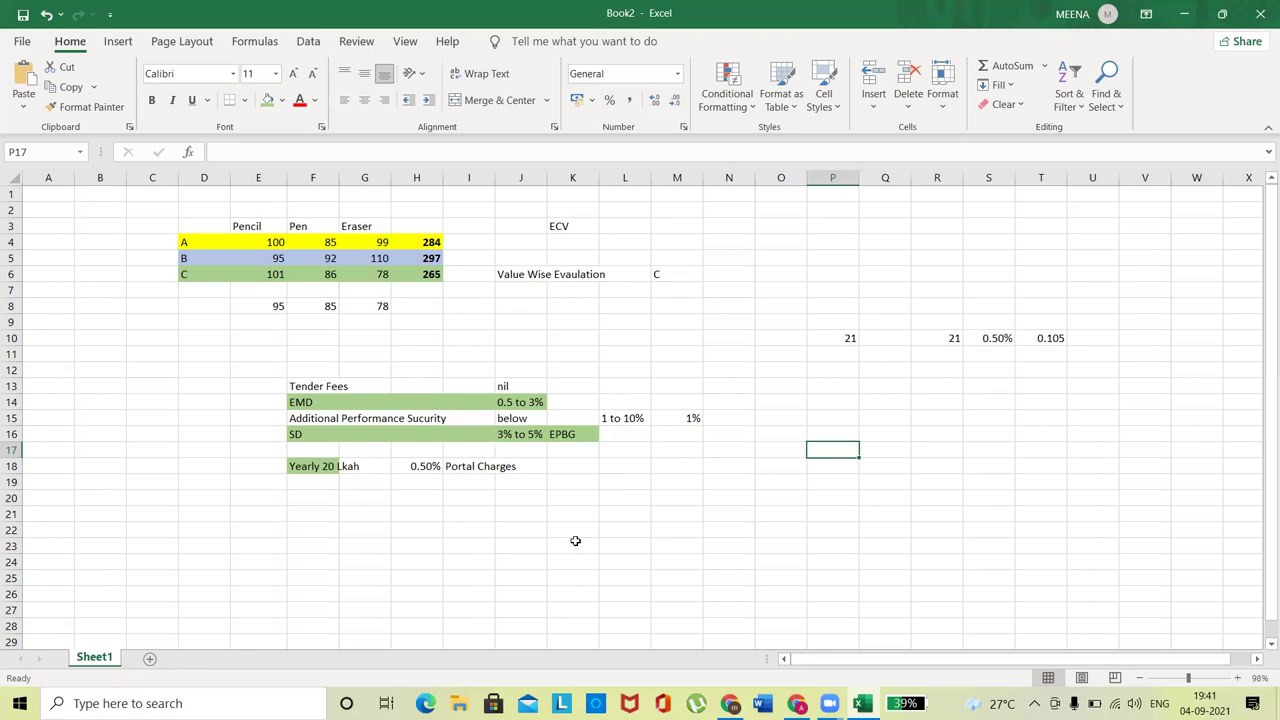
{"action": "left_click", "coordinate": [474, 558]}
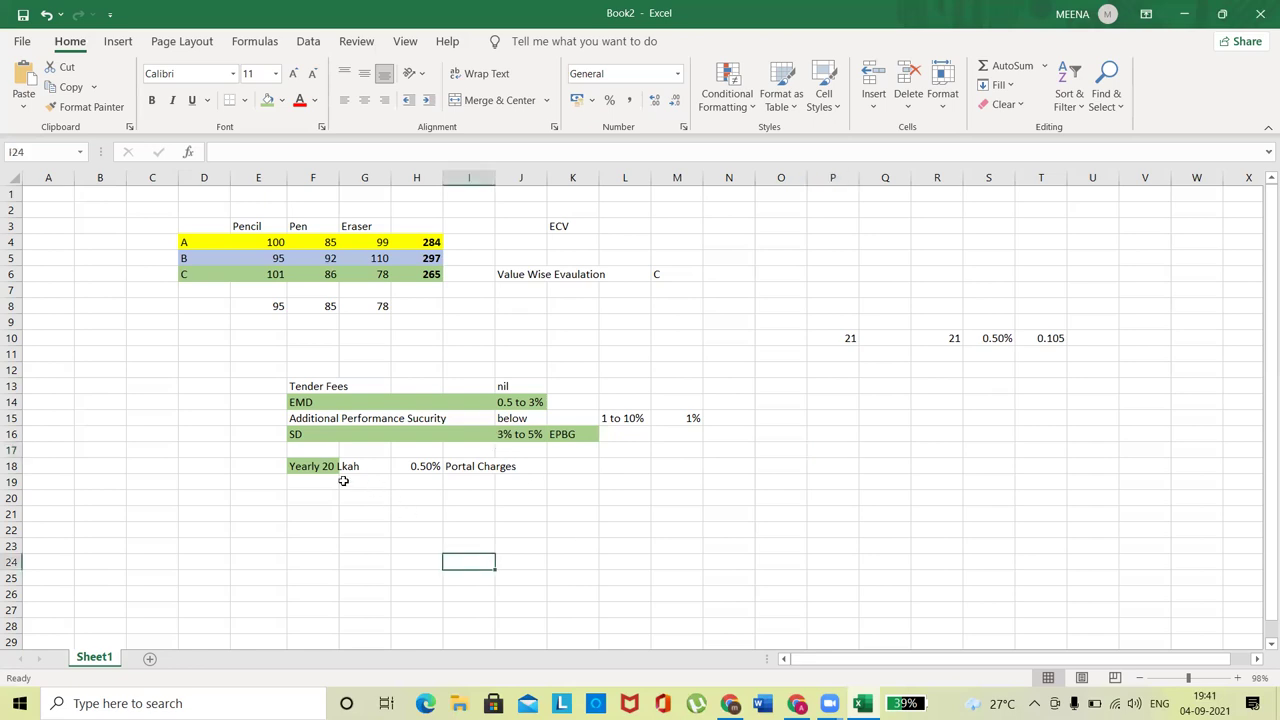
{"action": "left_click", "coordinate": [310, 439]}
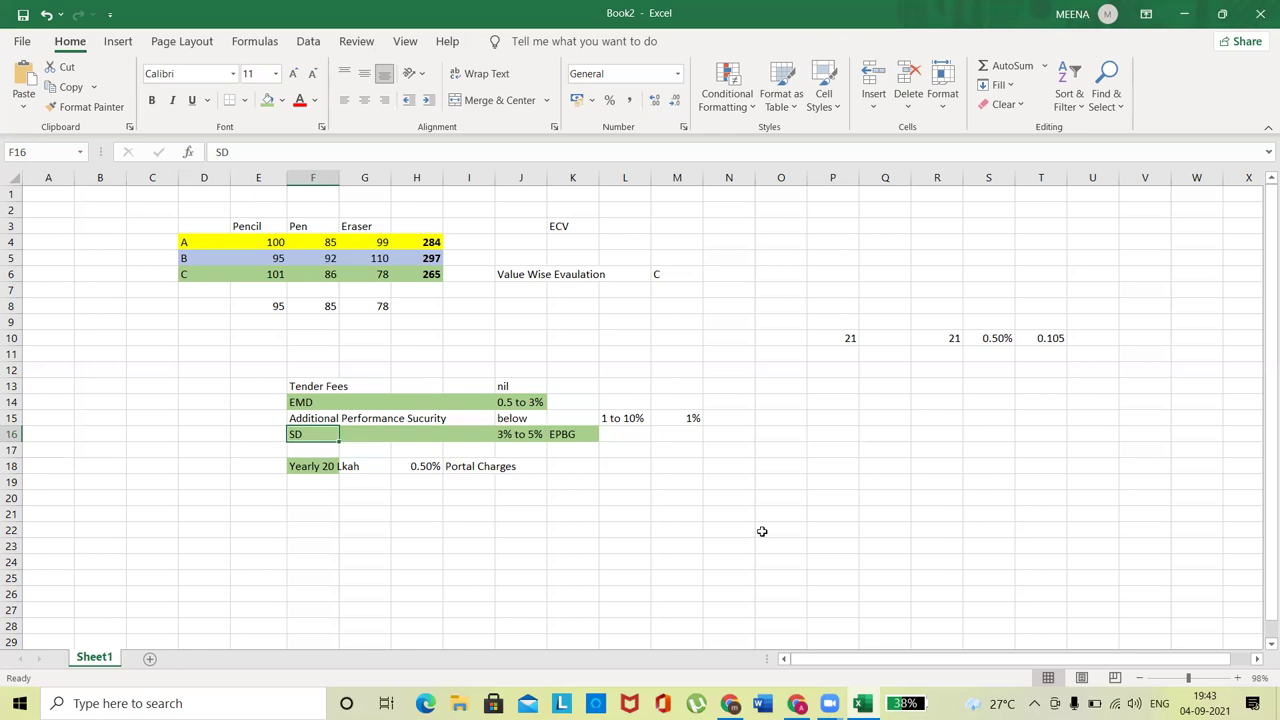
Step: Check the Required entries under EMD Detail and ePBG Detail in the bid PDF in Chrome, and return to the Excel fee list
{"action": "left_click", "coordinate": [797, 703]}
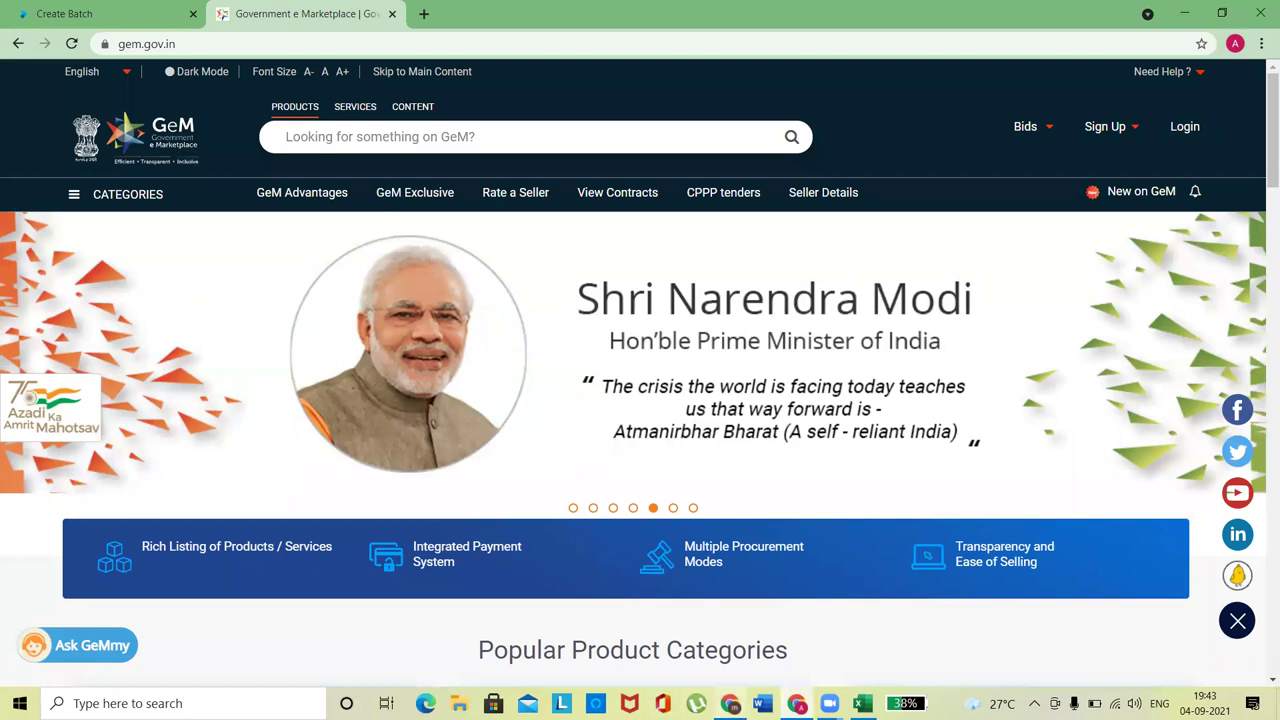
{"action": "left_click", "coordinate": [730, 703]}
{"action": "double_click", "coordinate": [738, 507]}
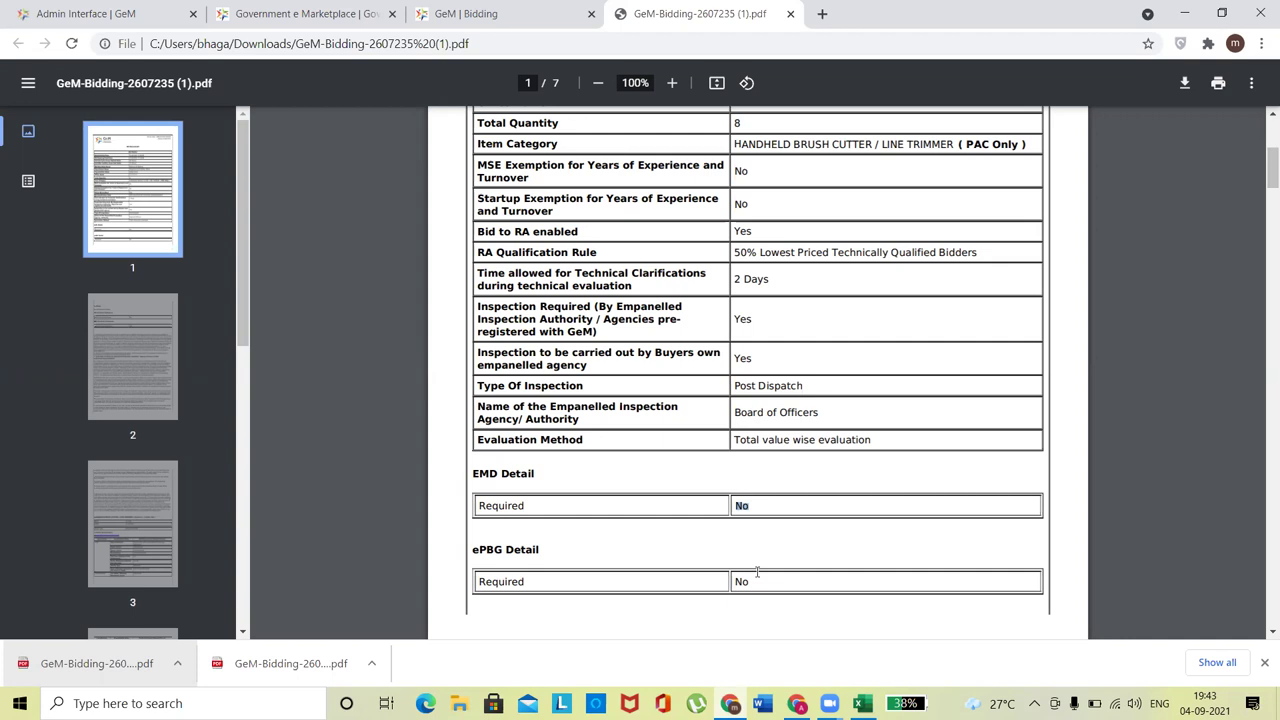
{"action": "left_click", "coordinate": [788, 587]}
{"action": "left_click", "coordinate": [862, 703]}
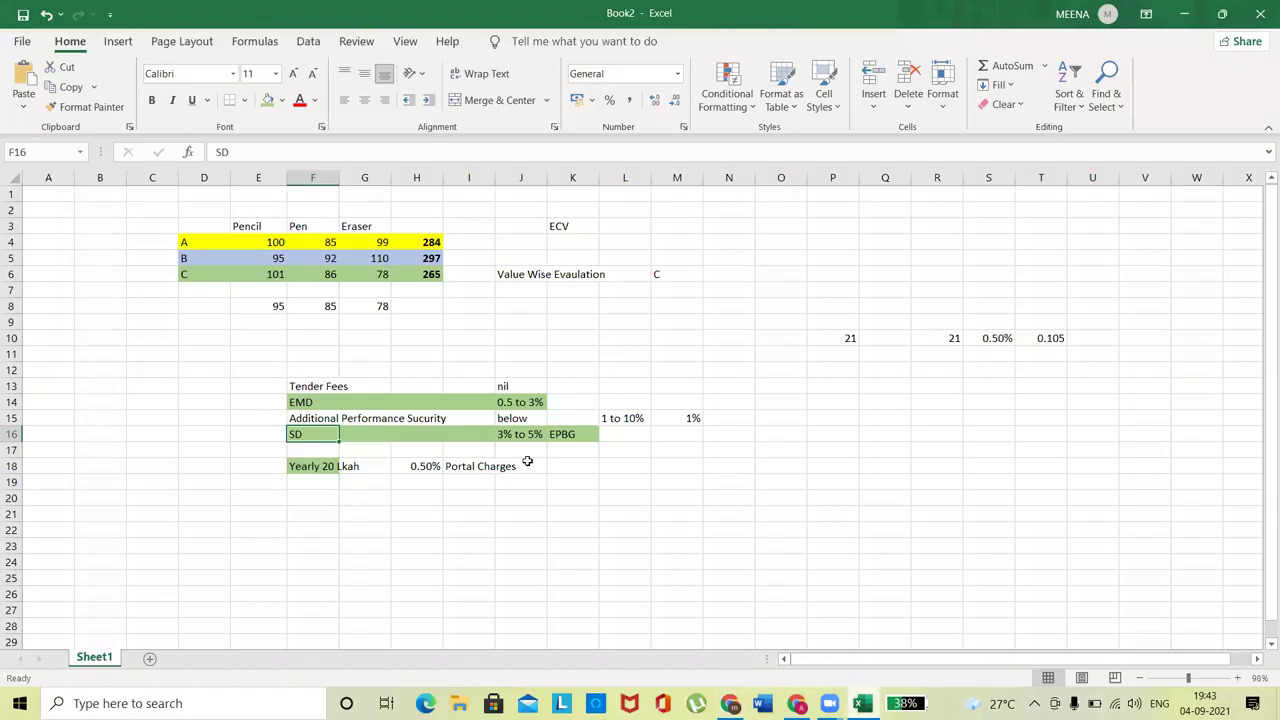
{"action": "left_click", "coordinate": [526, 464]}
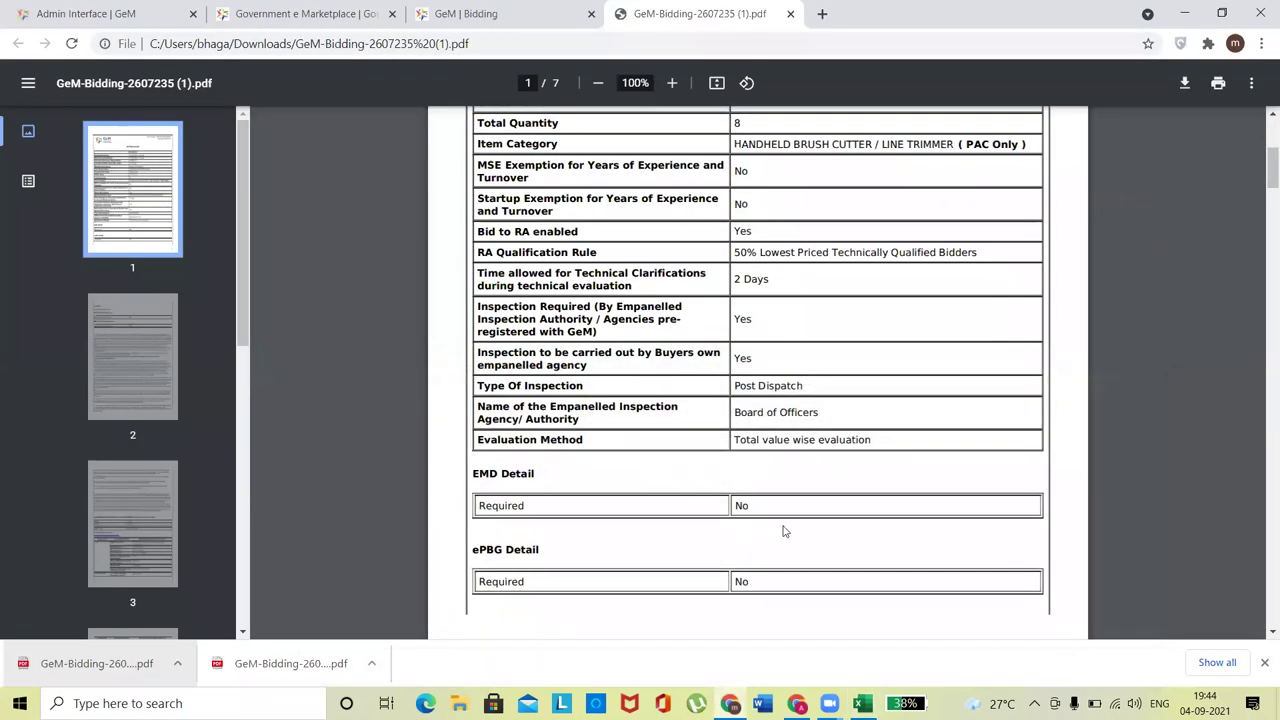
Step: Examine the Splitting section on page 2 of the bid PDF, highlighting its heading and statement
{"action": "scroll", "coordinate": [784, 531], "scroll_direction": "down", "scroll_amount": 2}
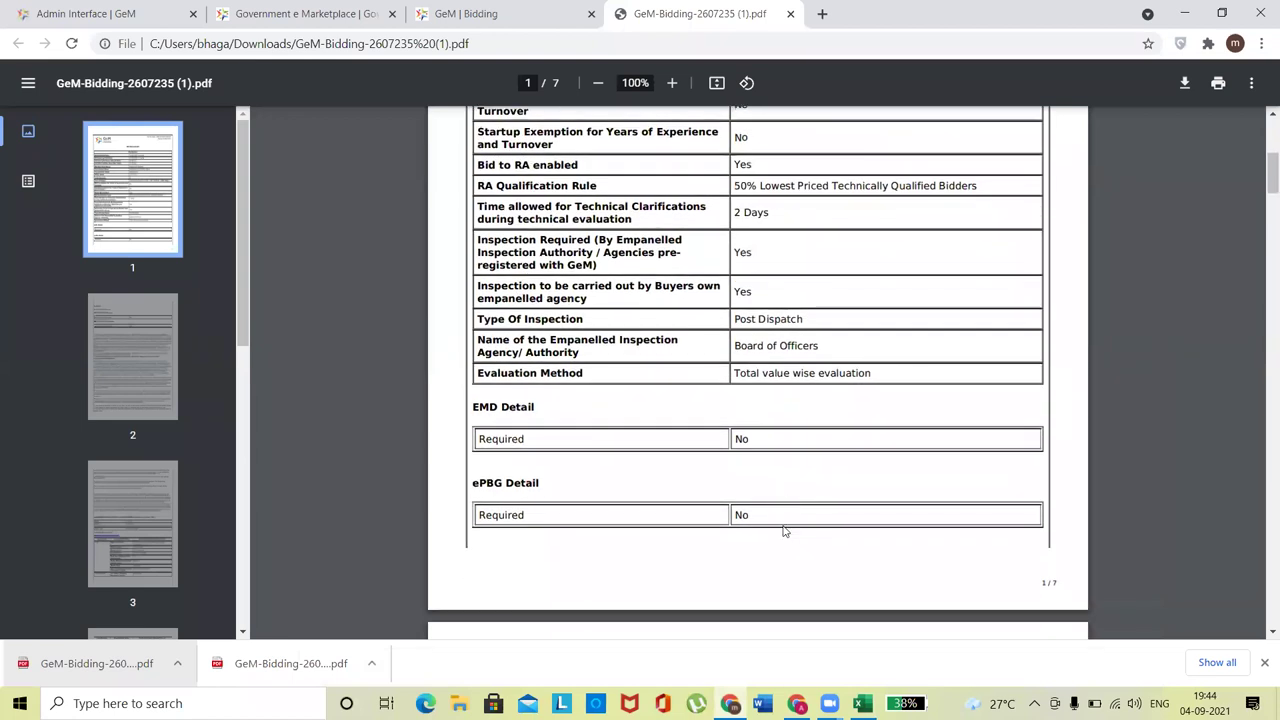
{"action": "scroll", "coordinate": [784, 531], "scroll_direction": "down", "scroll_amount": 5}
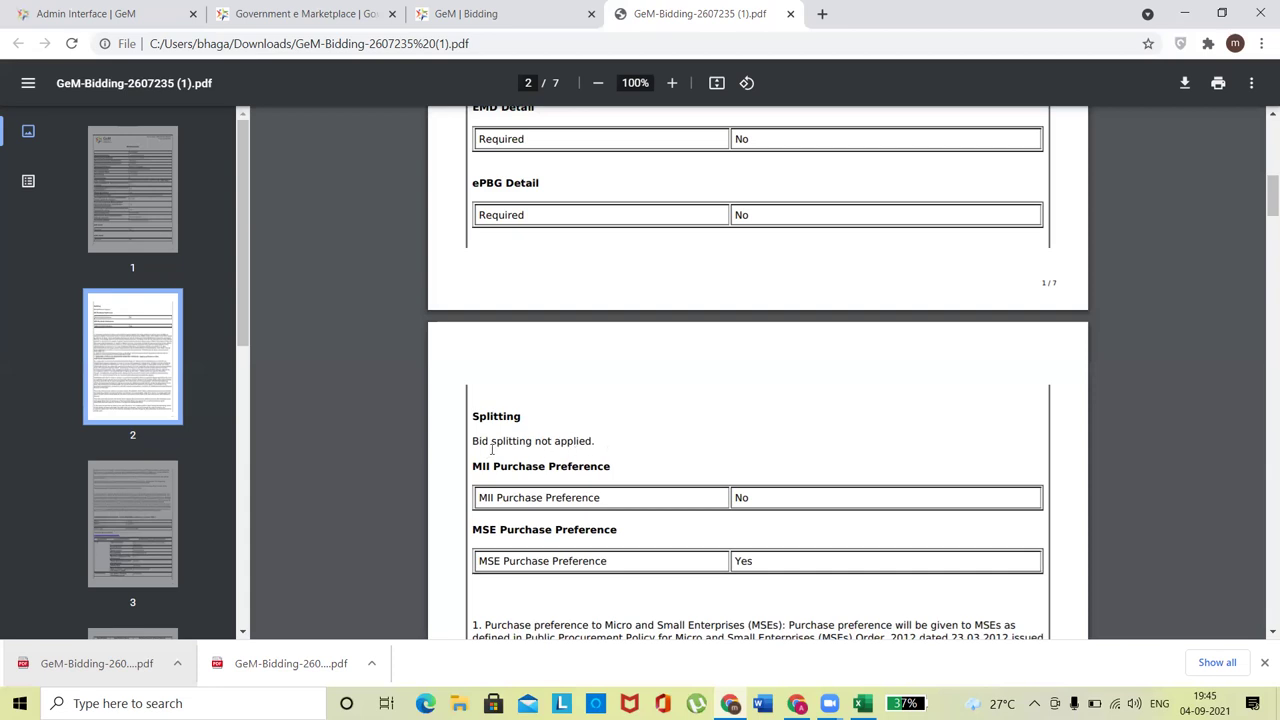
{"action": "left_click_drag", "start_coordinate": [470, 416], "coordinate": [534, 412]}
{"action": "left_click_drag", "start_coordinate": [483, 441], "coordinate": [598, 430]}
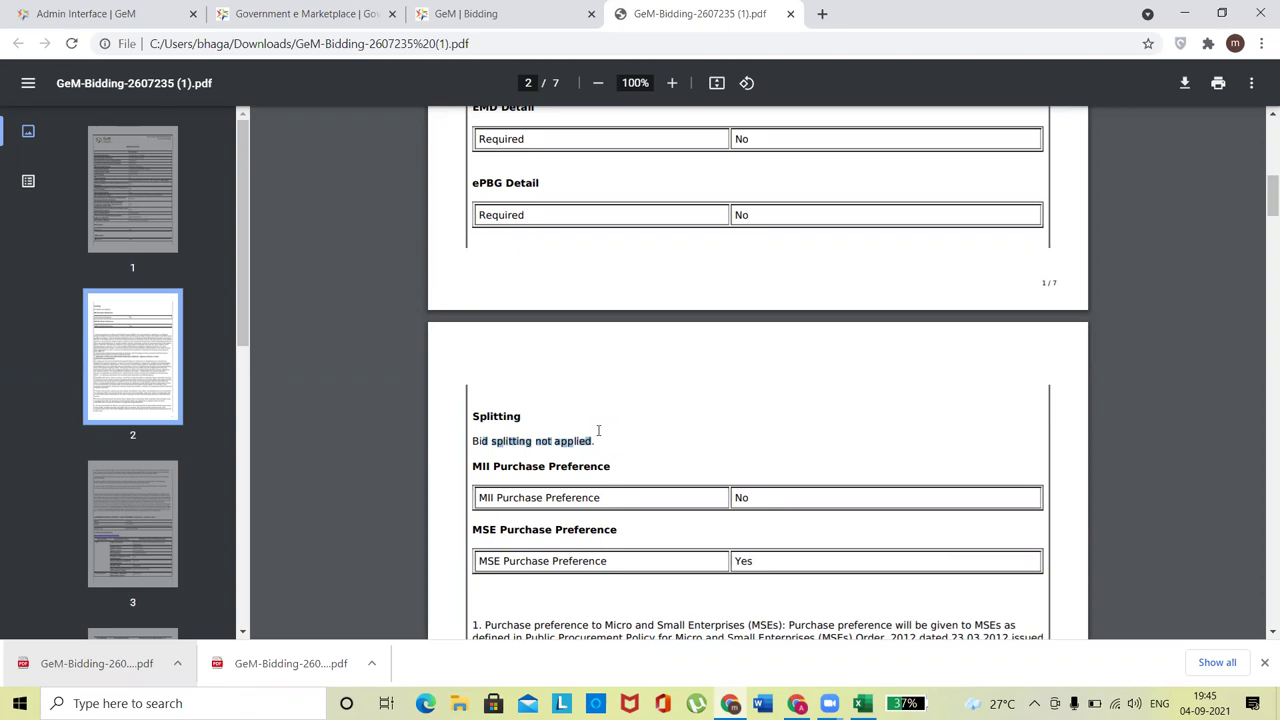
Step: Switch to the Excel sheet and point out bidder B's three item prices and bidder A's pencil price
{"action": "left_click", "coordinate": [862, 703]}
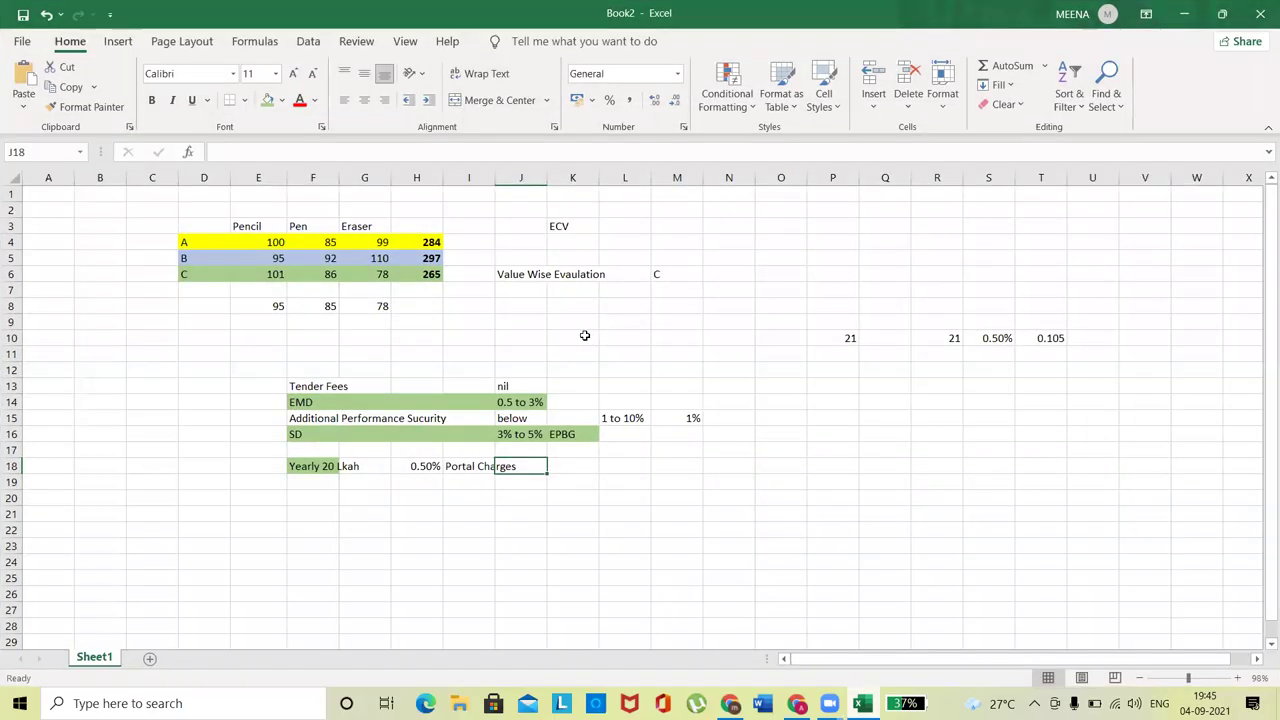
{"action": "left_click_drag", "start_coordinate": [240, 258], "coordinate": [380, 258]}
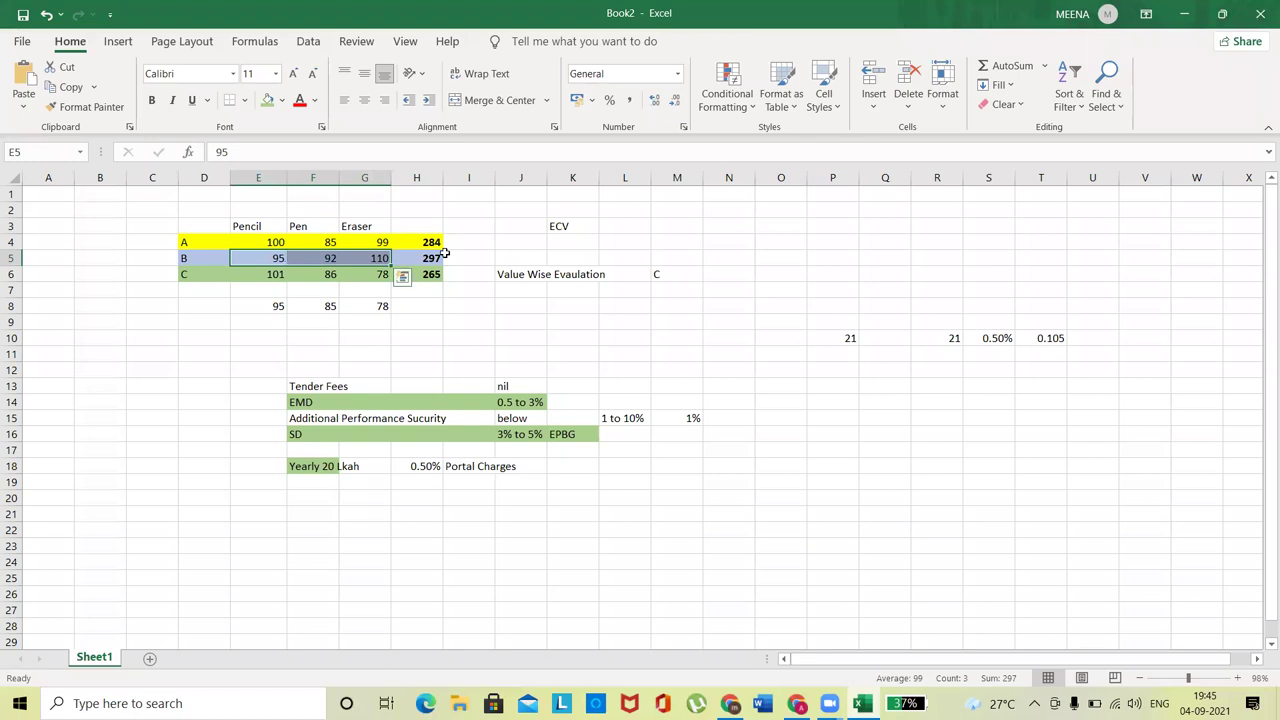
{"action": "left_click", "coordinate": [270, 241]}
{"action": "left_click", "coordinate": [279, 348]}
{"action": "left_click", "coordinate": [253, 228]}
{"action": "left_click", "coordinate": [256, 242]}
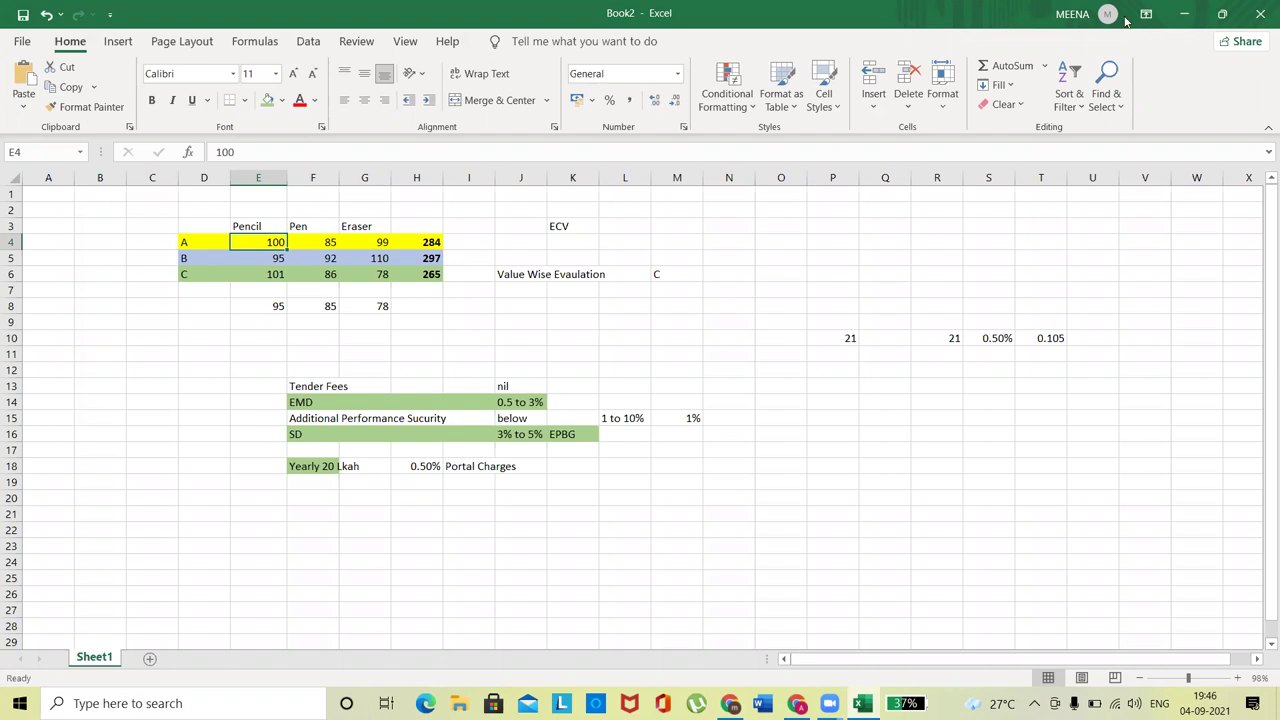
Step: Return to the bid PDF, highlight the MII and MSE Purchase Preference headings, and examine the purchase preference notes below
{"action": "left_click", "coordinate": [1184, 14]}
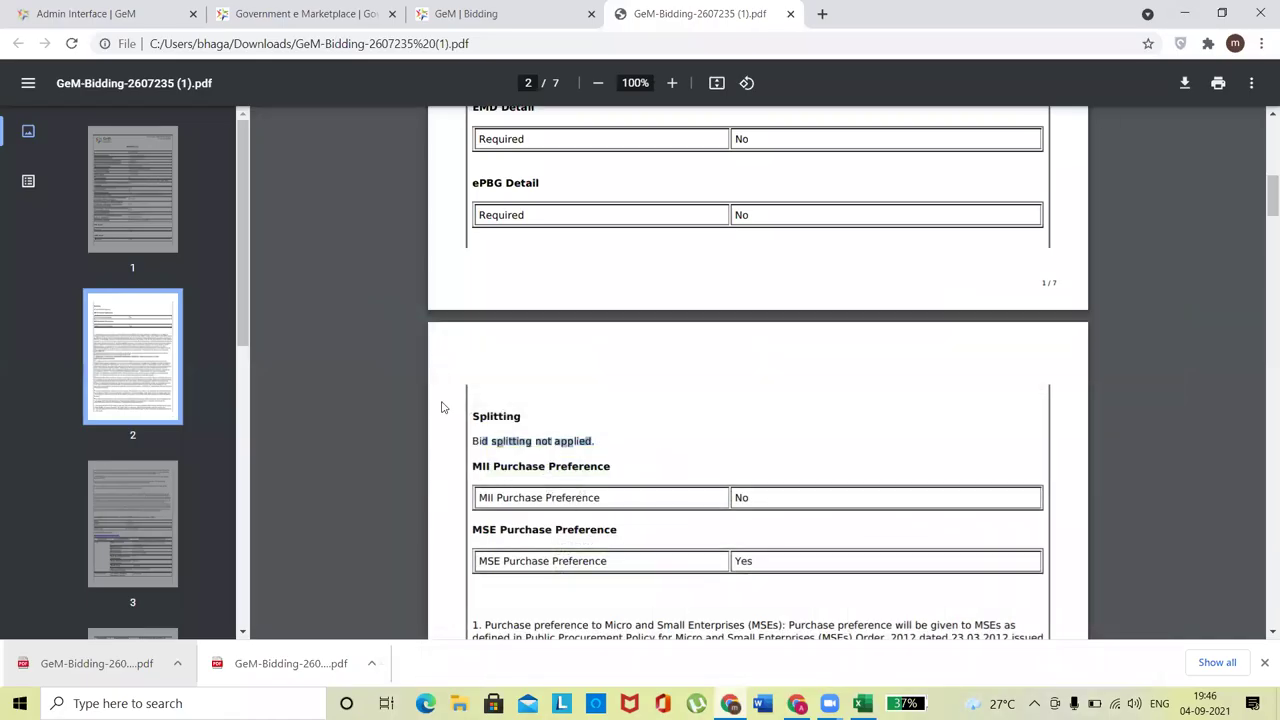
{"action": "scroll", "coordinate": [626, 440], "scroll_direction": "down", "scroll_amount": 3}
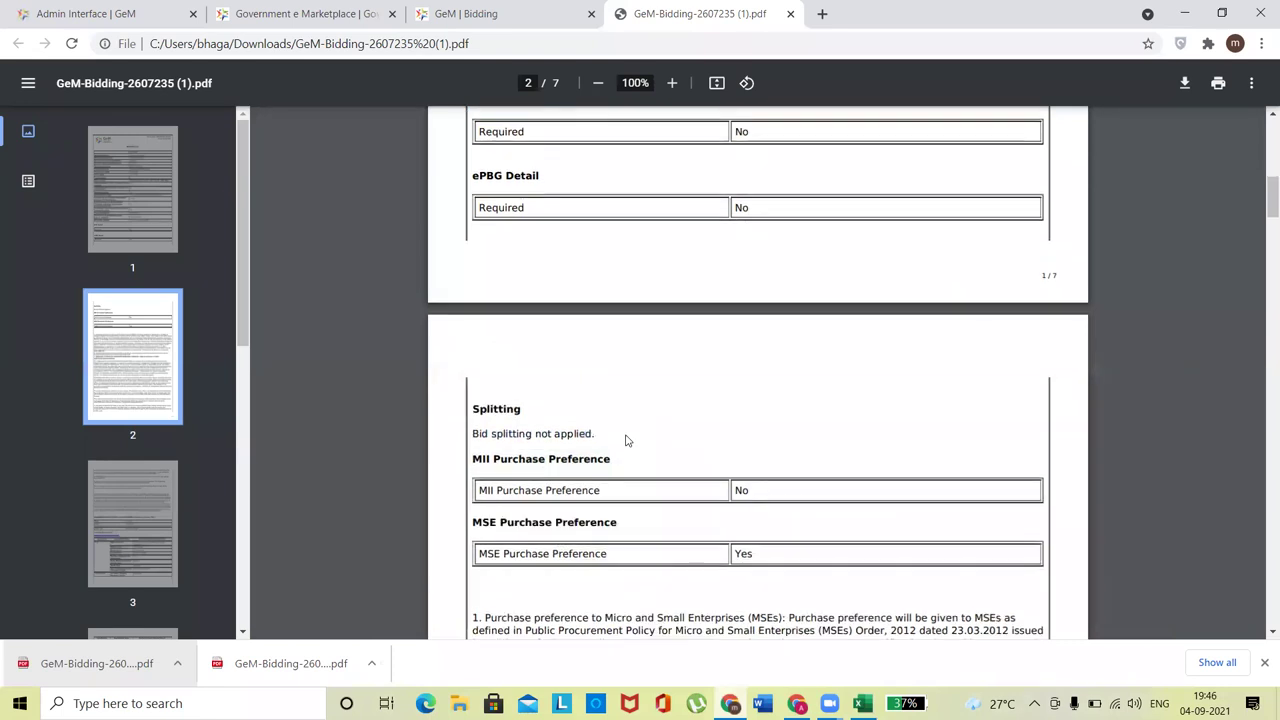
{"action": "left_click_drag", "start_coordinate": [491, 300], "coordinate": [523, 305]}
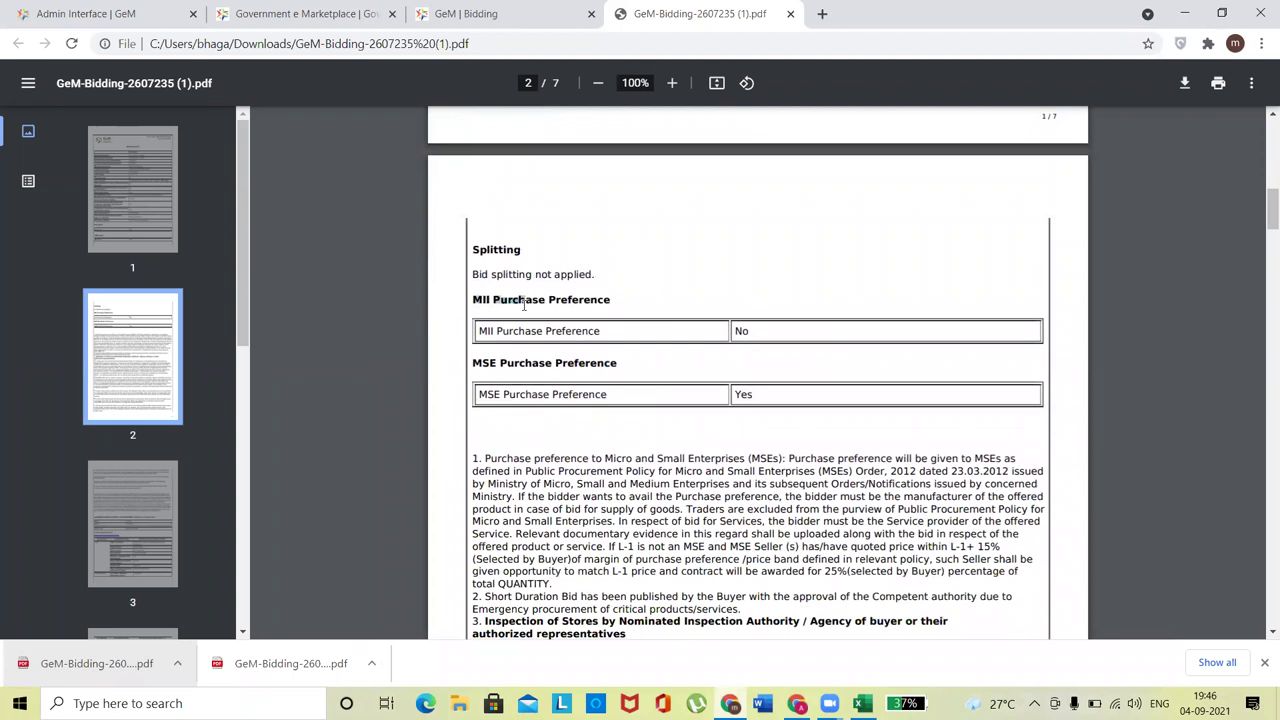
{"action": "left_click_drag", "start_coordinate": [499, 366], "coordinate": [617, 367]}
{"action": "left_click", "coordinate": [862, 703]}
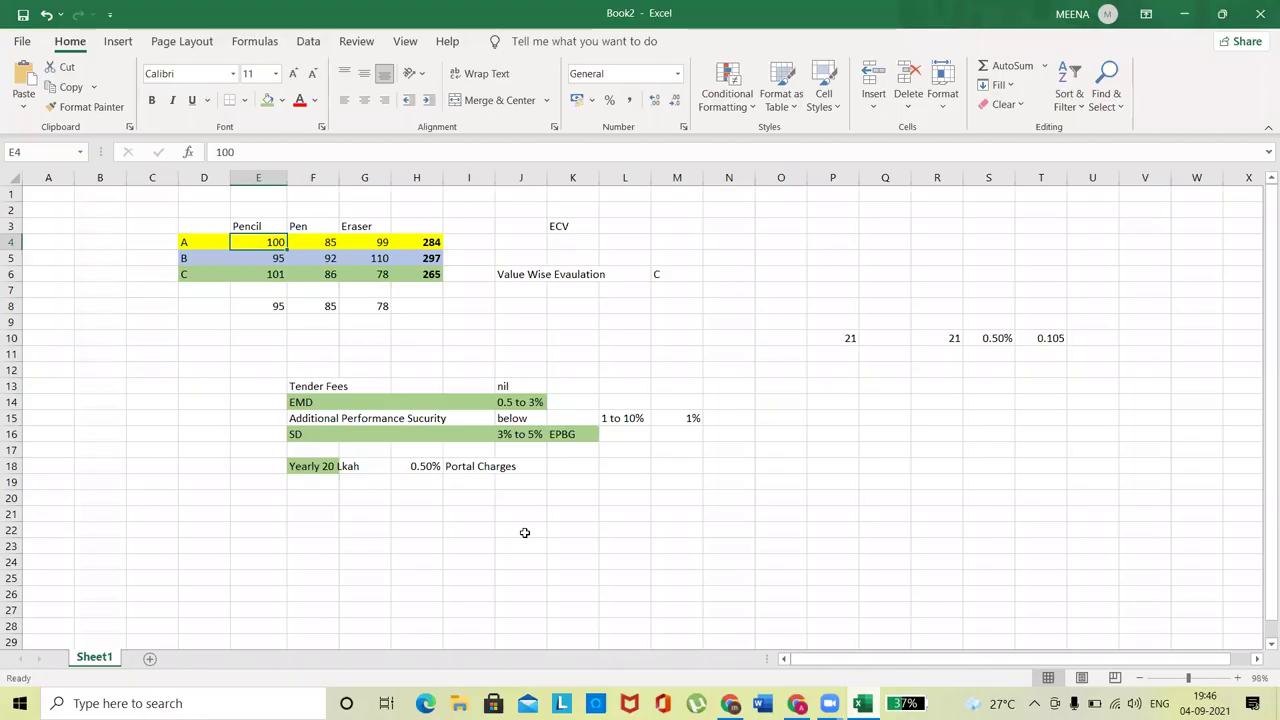
{"action": "left_click", "coordinate": [1184, 13]}
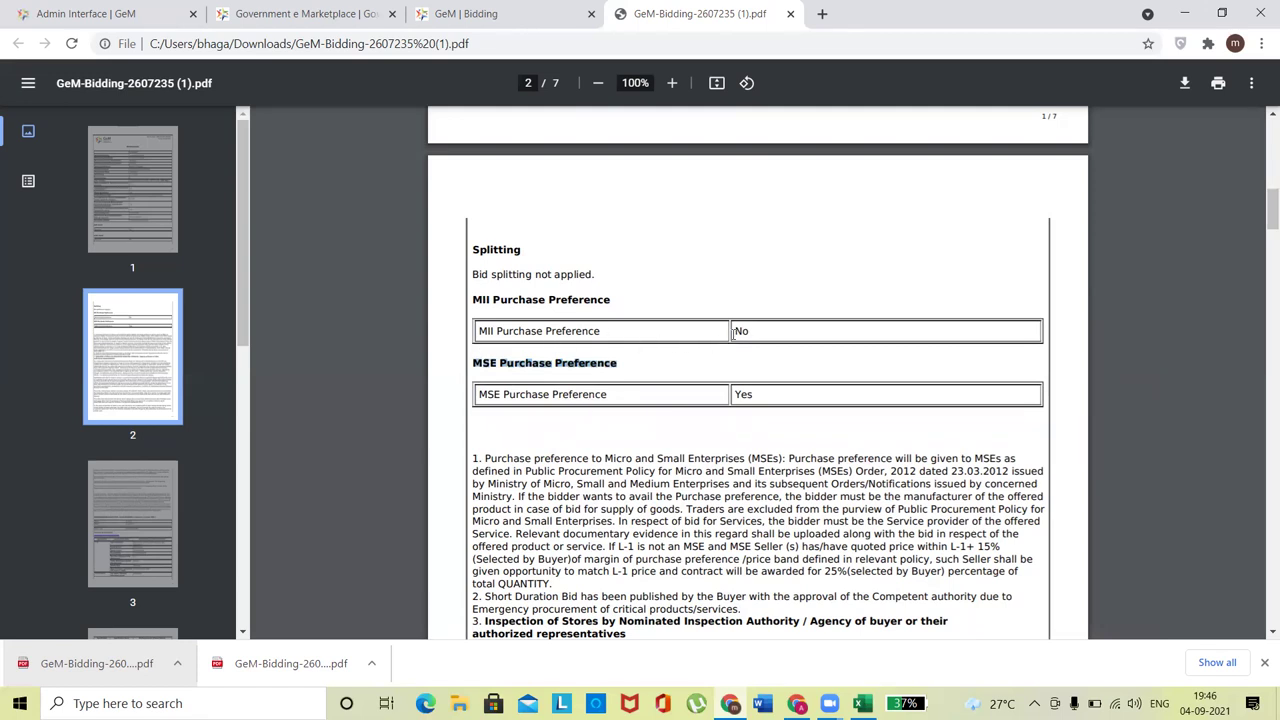
{"action": "left_click", "coordinate": [778, 416]}
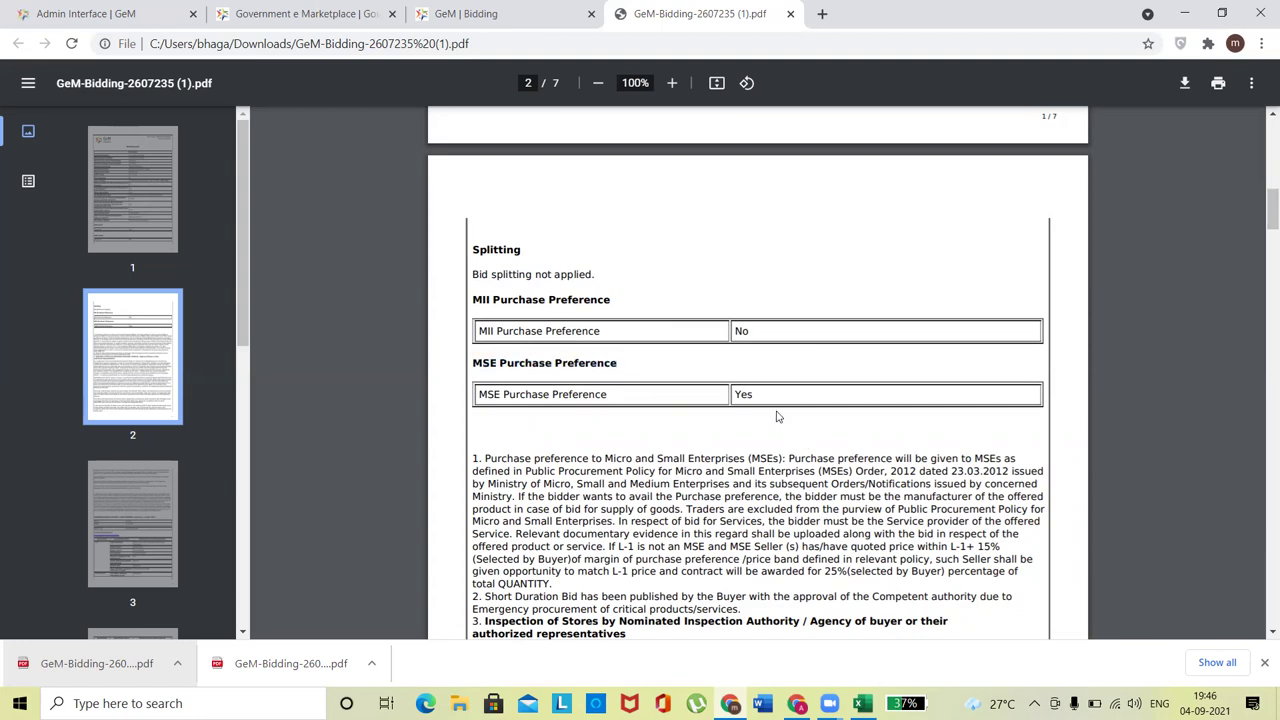
{"action": "scroll", "coordinate": [778, 416], "scroll_direction": "down", "scroll_amount": 3}
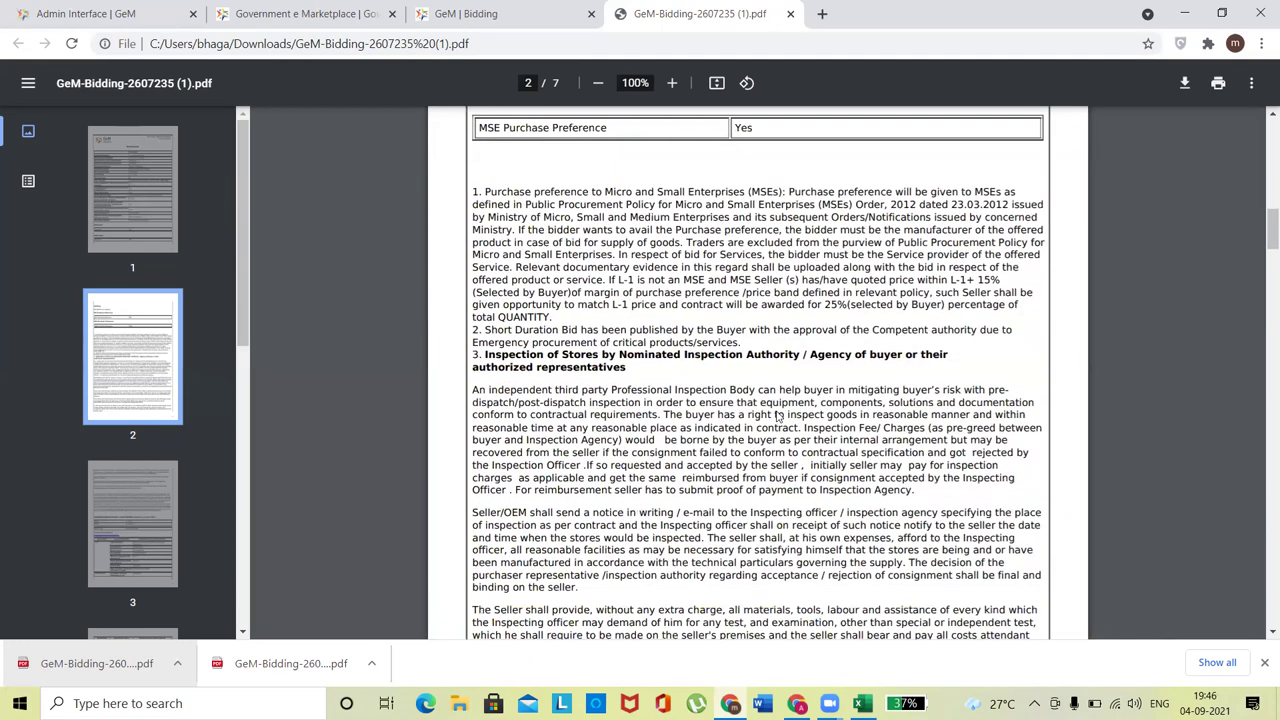
Step: Examine the notes on MSE purchase preference and inspection of stores on page 2 of the bid PDF
{"action": "scroll", "coordinate": [778, 416], "scroll_direction": "up", "scroll_amount": 1}
{"action": "scroll", "coordinate": [778, 416], "scroll_direction": "down", "scroll_amount": 2}
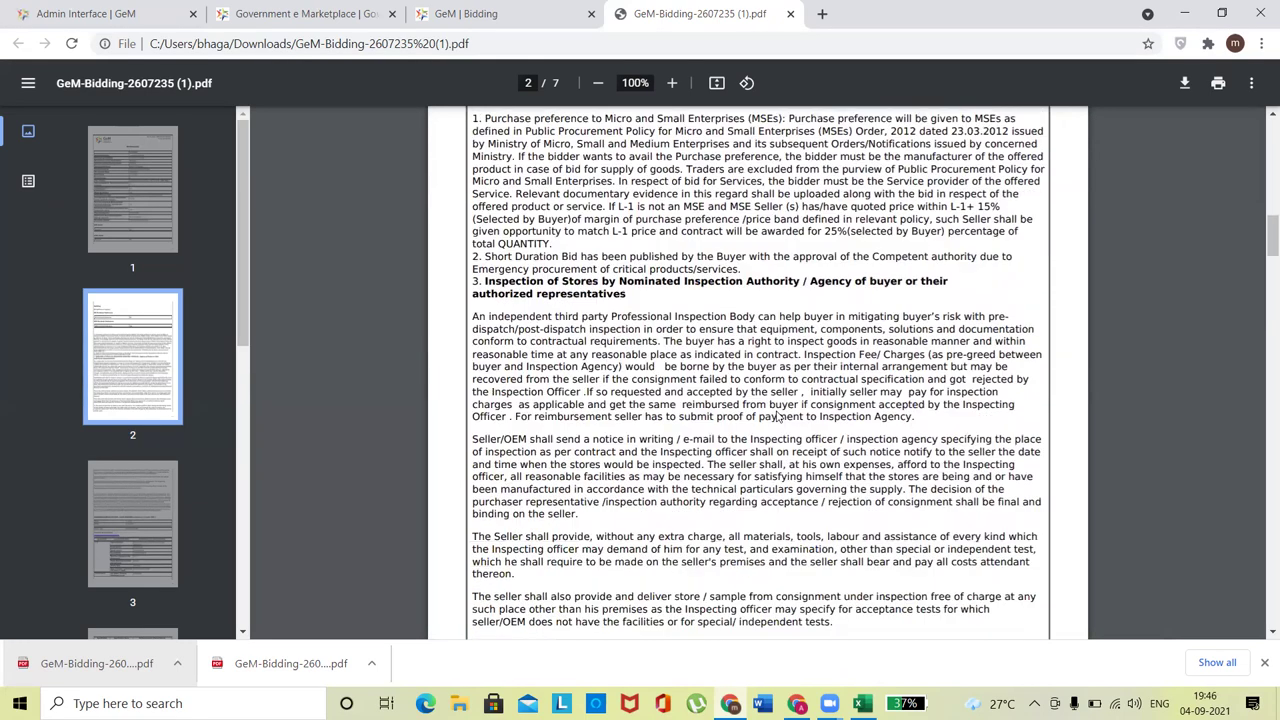
{"action": "scroll", "coordinate": [773, 294], "scroll_direction": "down", "scroll_amount": 1}
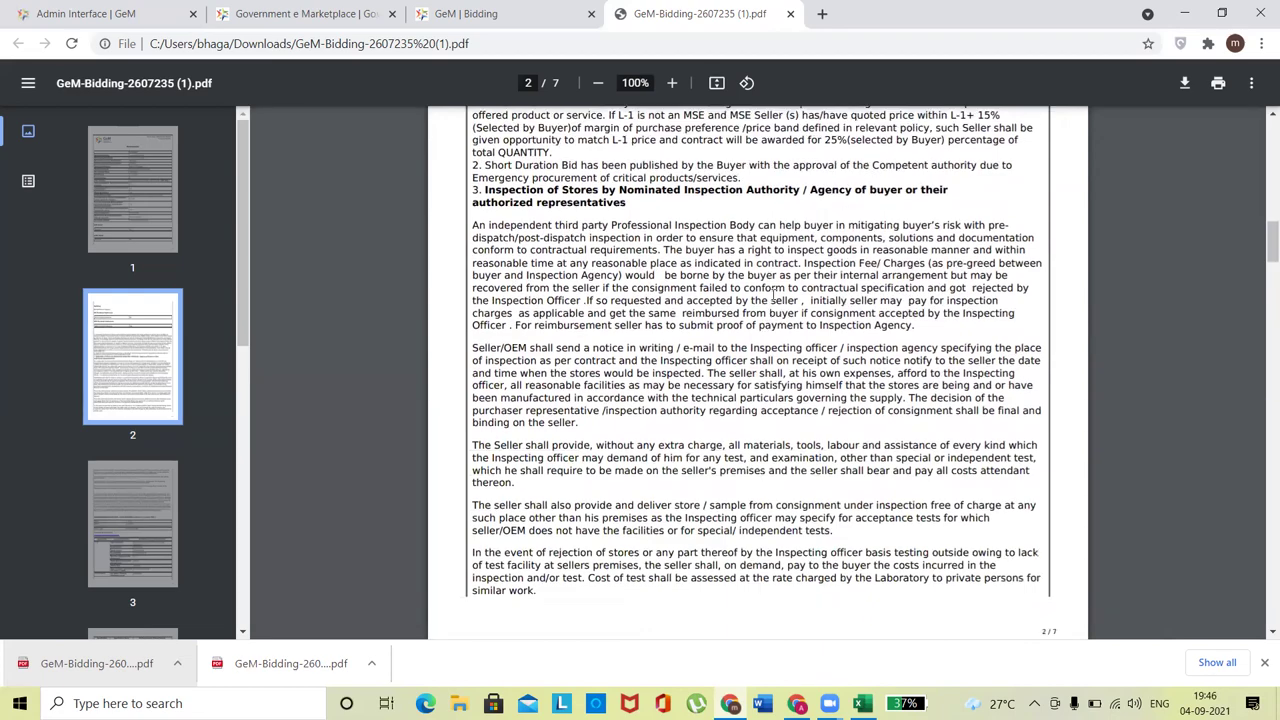
Step: Examine the make, model and Technical Specifications tables for the handheld brush cutter, starting on page 3 of the bid PDF
{"action": "scroll", "coordinate": [773, 294], "scroll_direction": "down", "scroll_amount": 8}
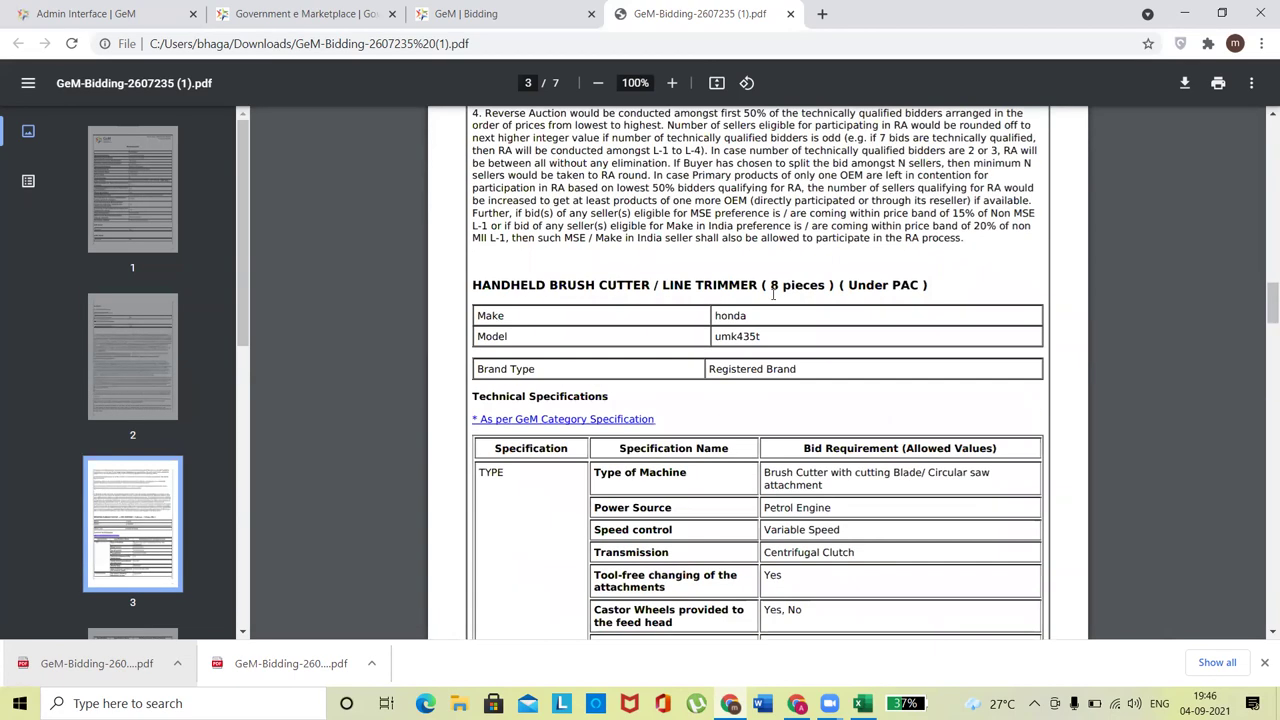
{"action": "scroll", "coordinate": [773, 294], "scroll_direction": "down", "scroll_amount": 1}
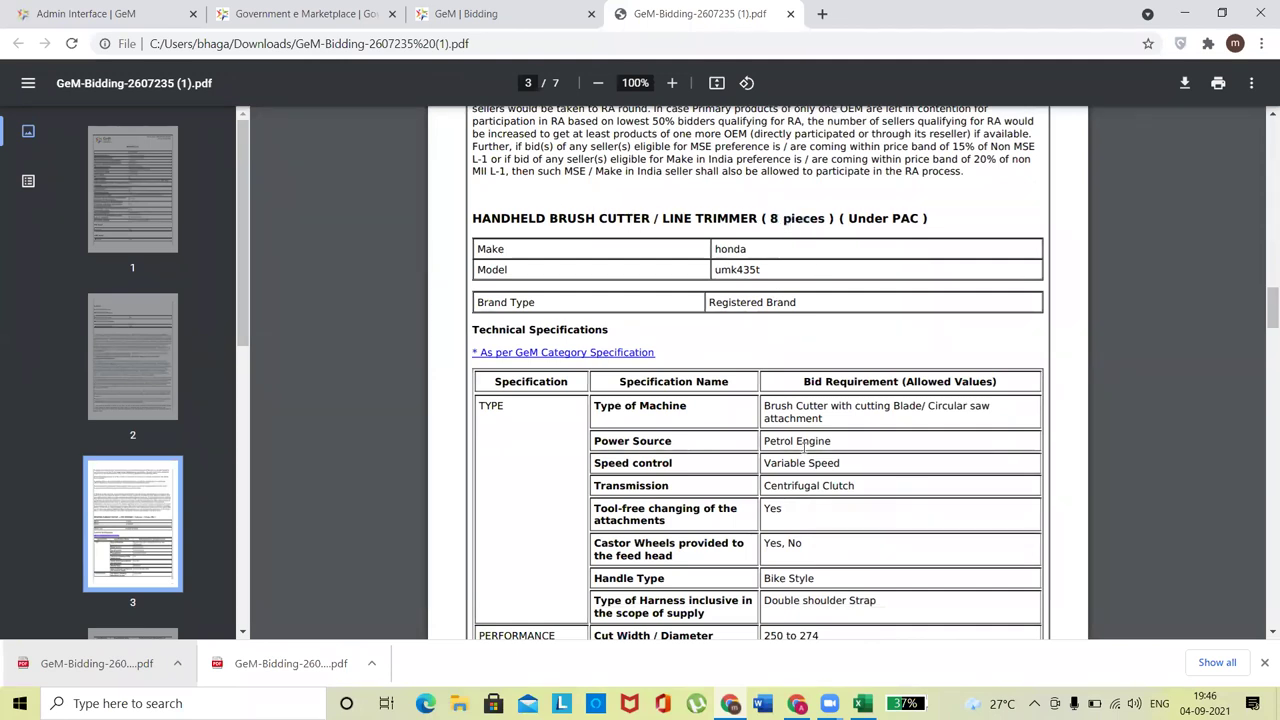
{"action": "scroll", "coordinate": [805, 445], "scroll_direction": "down", "scroll_amount": 5}
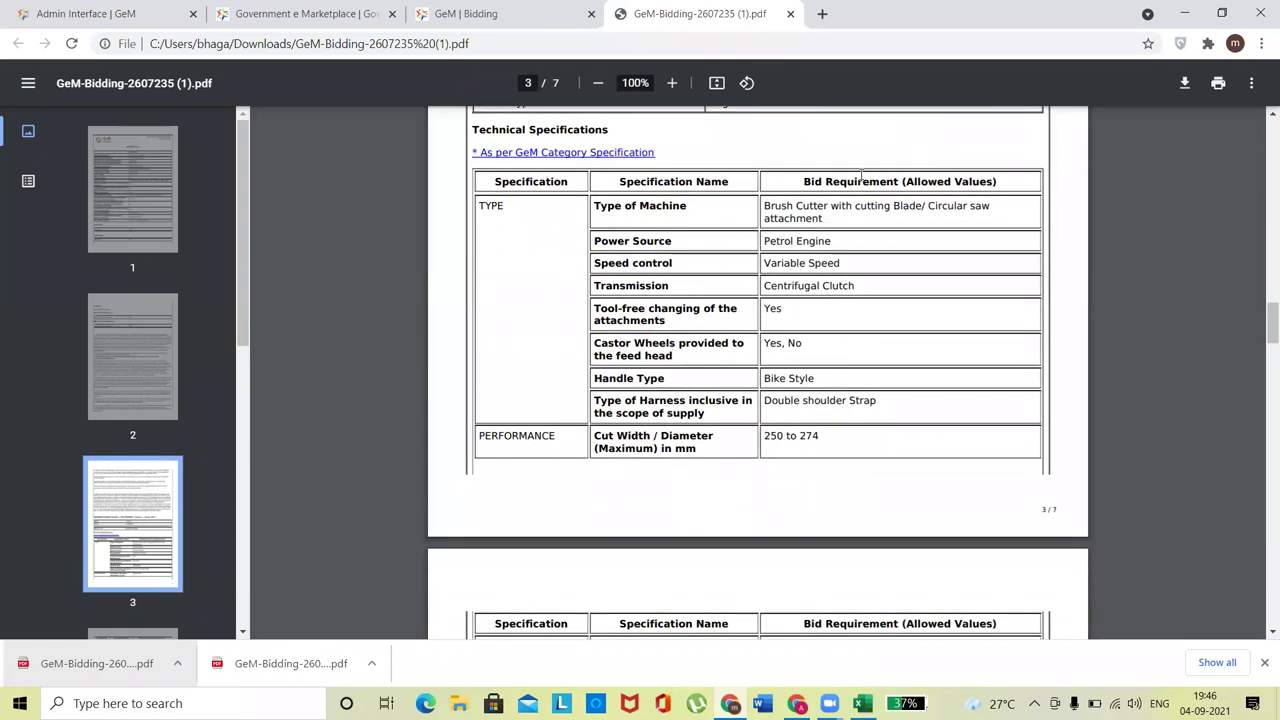
{"action": "scroll", "coordinate": [851, 327], "scroll_direction": "down", "scroll_amount": 1}
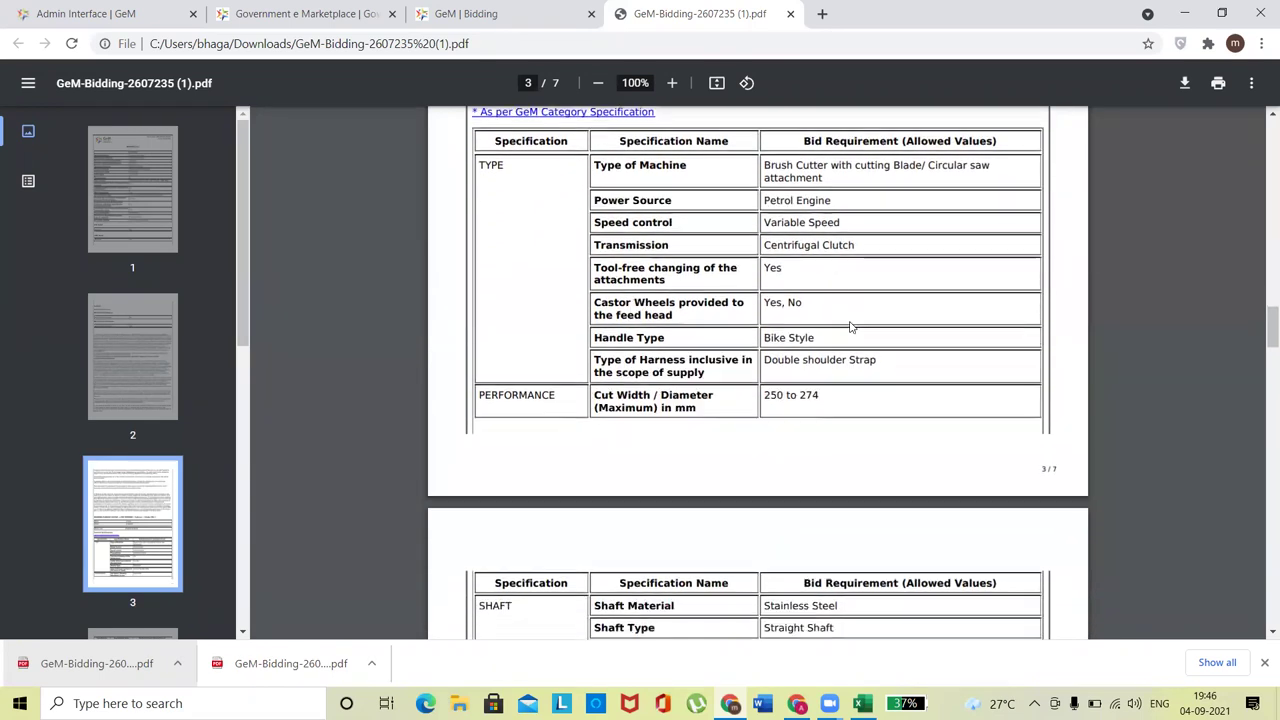
{"action": "scroll", "coordinate": [851, 327], "scroll_direction": "down", "scroll_amount": 1}
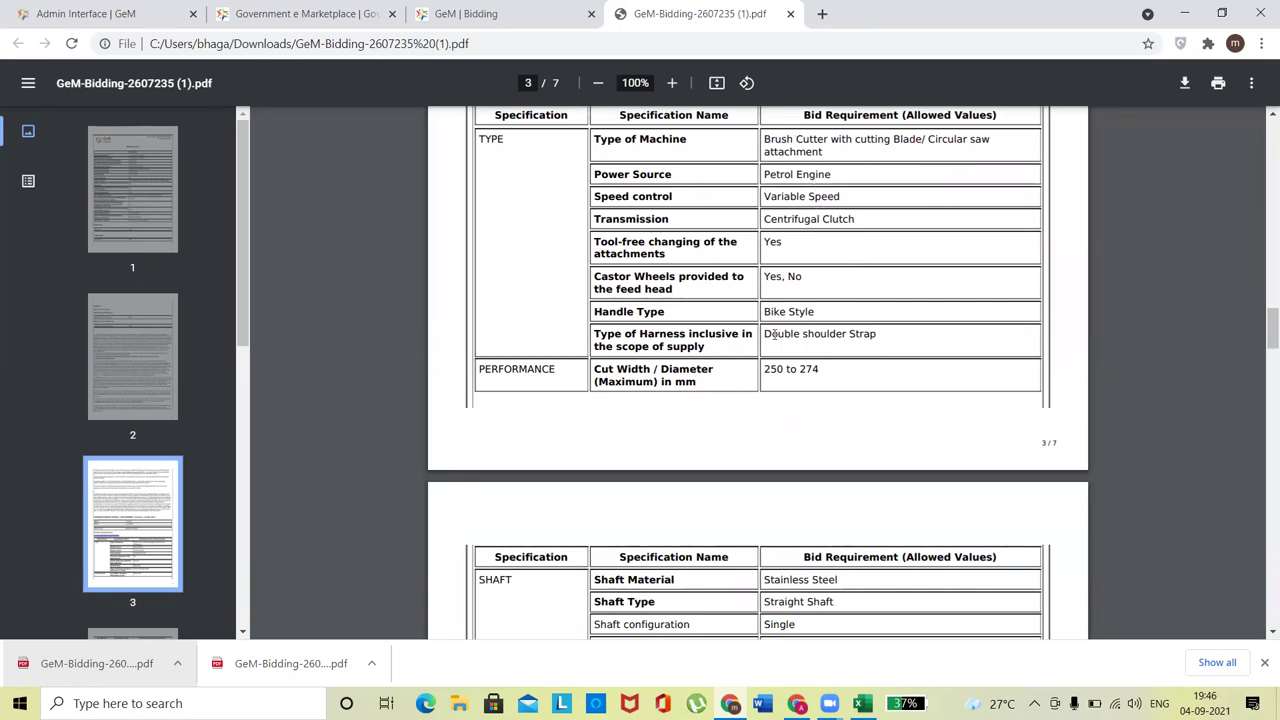
{"action": "scroll", "coordinate": [773, 335], "scroll_direction": "down", "scroll_amount": 3}
{"action": "scroll", "coordinate": [774, 334], "scroll_direction": "down", "scroll_amount": 7}
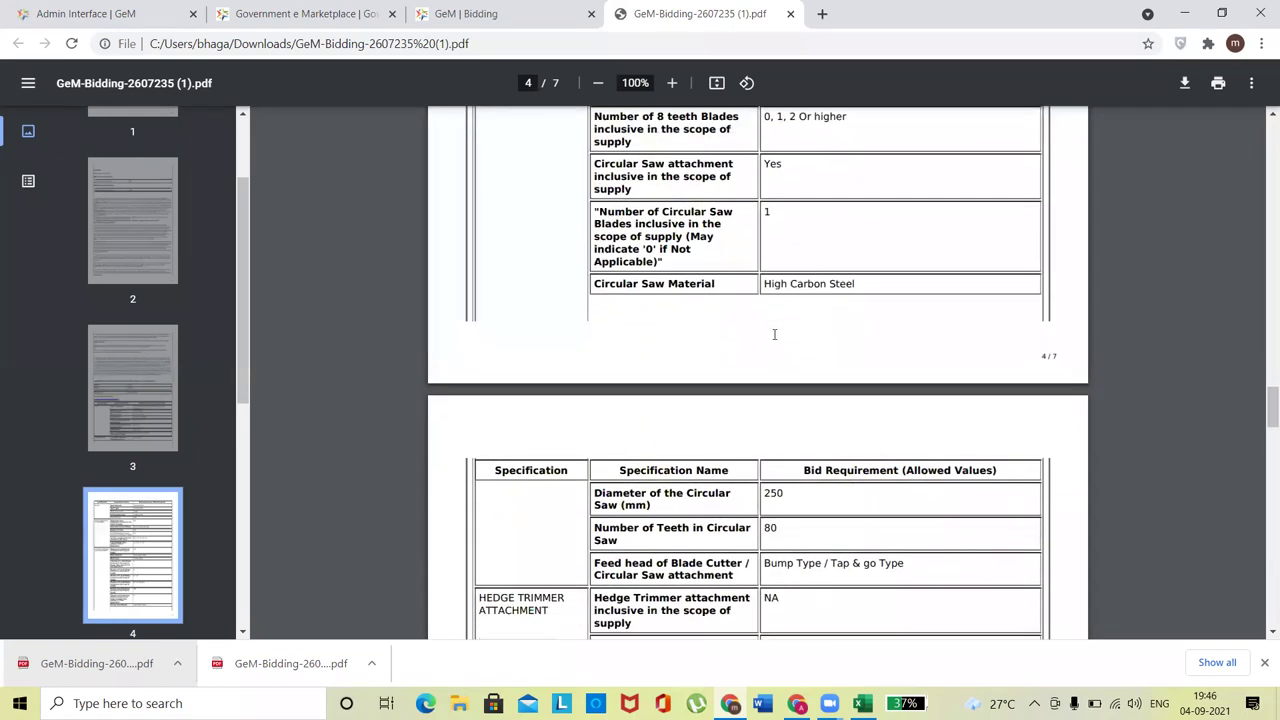
Step: Find the Consignees/Reporting Officer and Quantity table on page 6 and highlight its address and delivery days entries
{"action": "scroll", "coordinate": [774, 334], "scroll_direction": "down", "scroll_amount": 12}
{"action": "scroll", "coordinate": [772, 334], "scroll_direction": "down", "scroll_amount": 3}
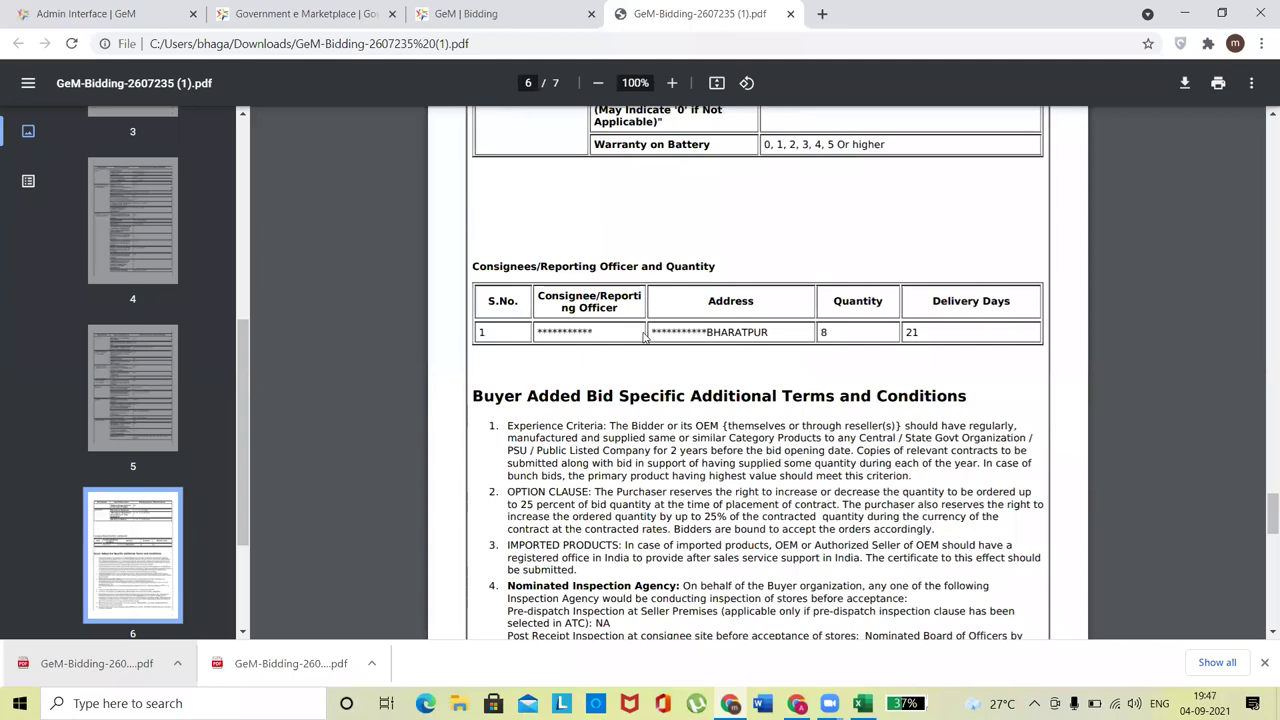
{"action": "double_click", "coordinate": [765, 332]}
{"action": "left_click", "coordinate": [911, 333]}
{"action": "left_click_drag", "start_coordinate": [905, 333], "coordinate": [990, 334]}
Step: Highlight the Buyer Added Bid Specific Additional Terms and Conditions heading and clauses 1 to 7 below it, and clear the highlight
{"action": "scroll", "coordinate": [966, 336], "scroll_direction": "down", "scroll_amount": 3}
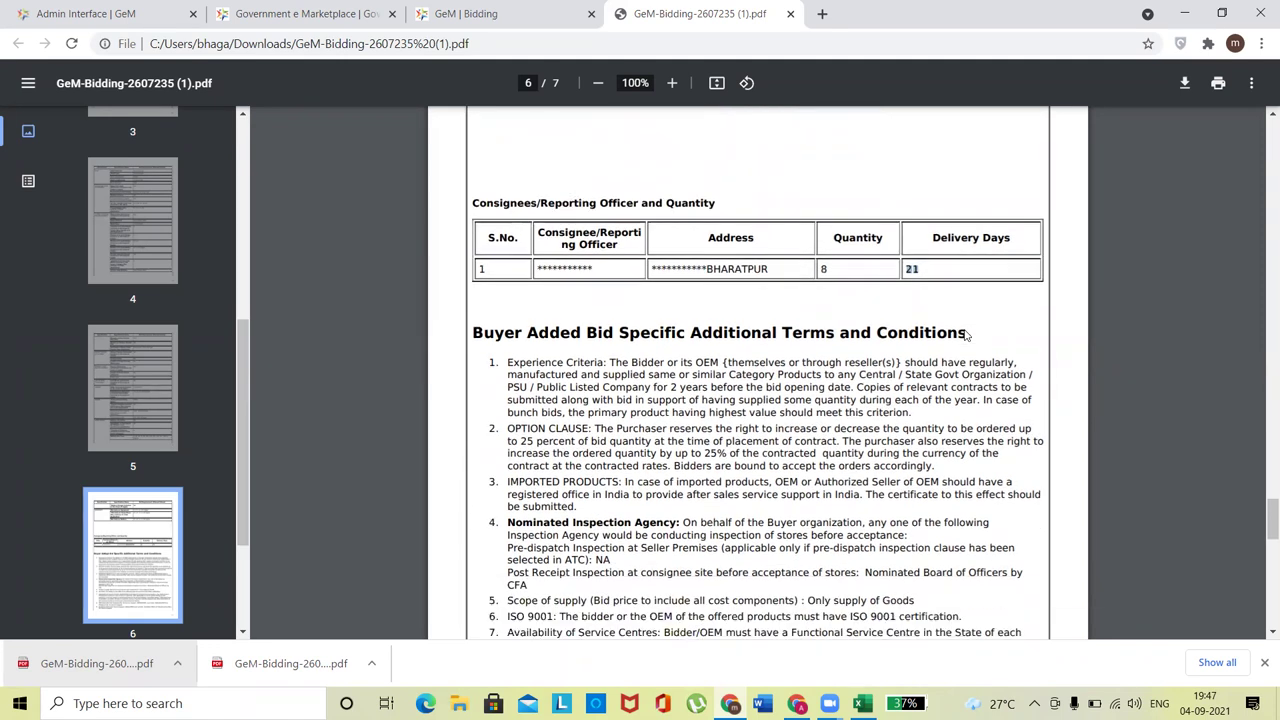
{"action": "left_click_drag", "start_coordinate": [686, 196], "coordinate": [964, 198]}
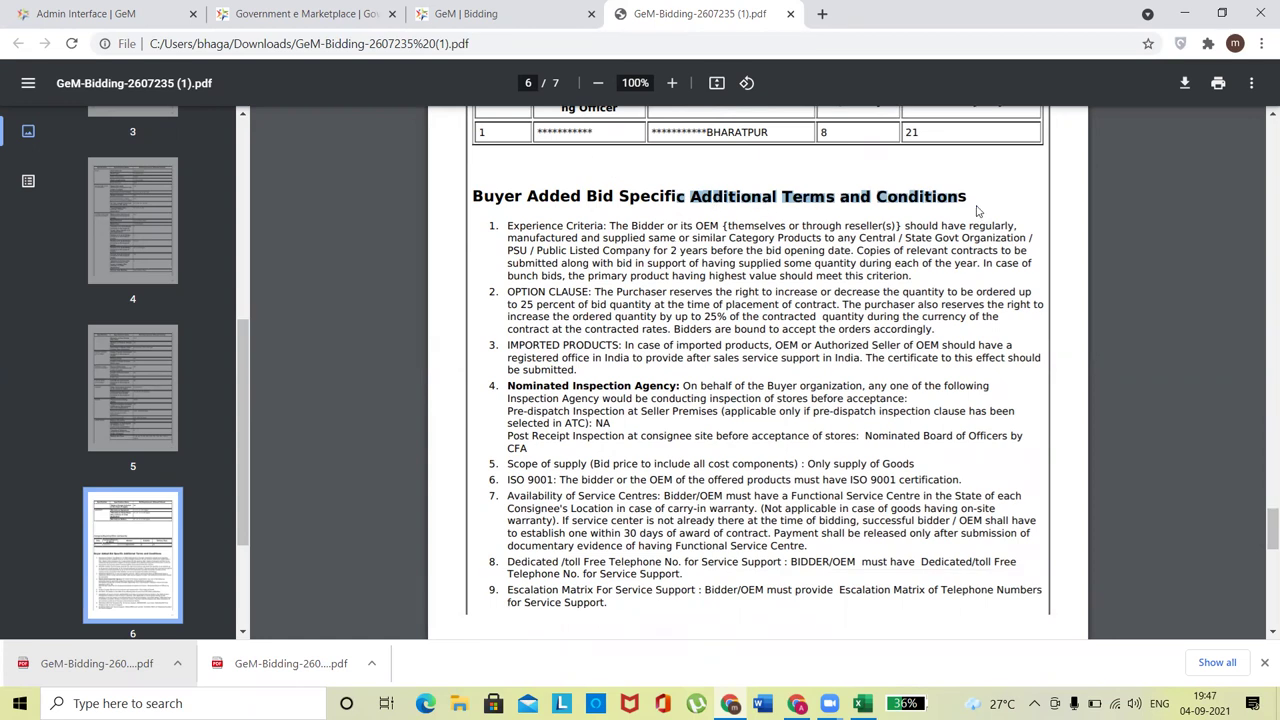
{"action": "scroll", "coordinate": [716, 309], "scroll_direction": "down", "scroll_amount": 1}
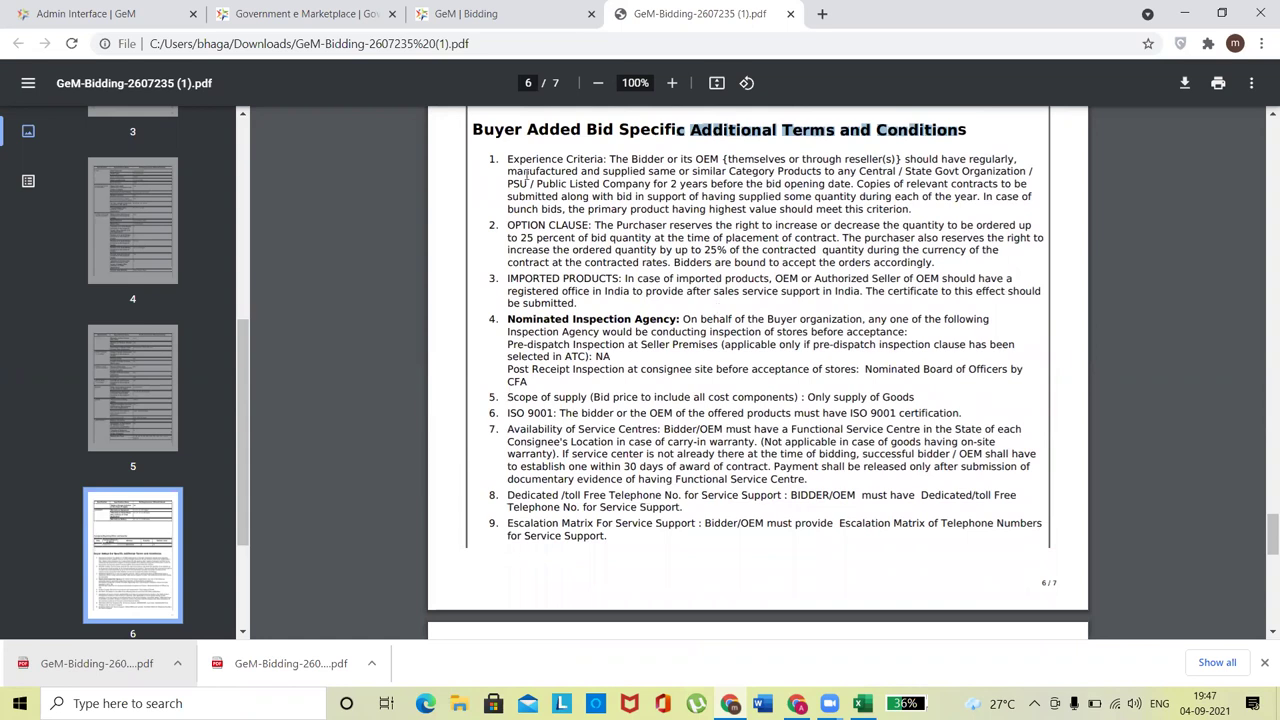
{"action": "left_click_drag", "start_coordinate": [508, 158], "coordinate": [540, 172]}
{"action": "left_click_drag", "start_coordinate": [630, 256], "coordinate": [618, 252]}
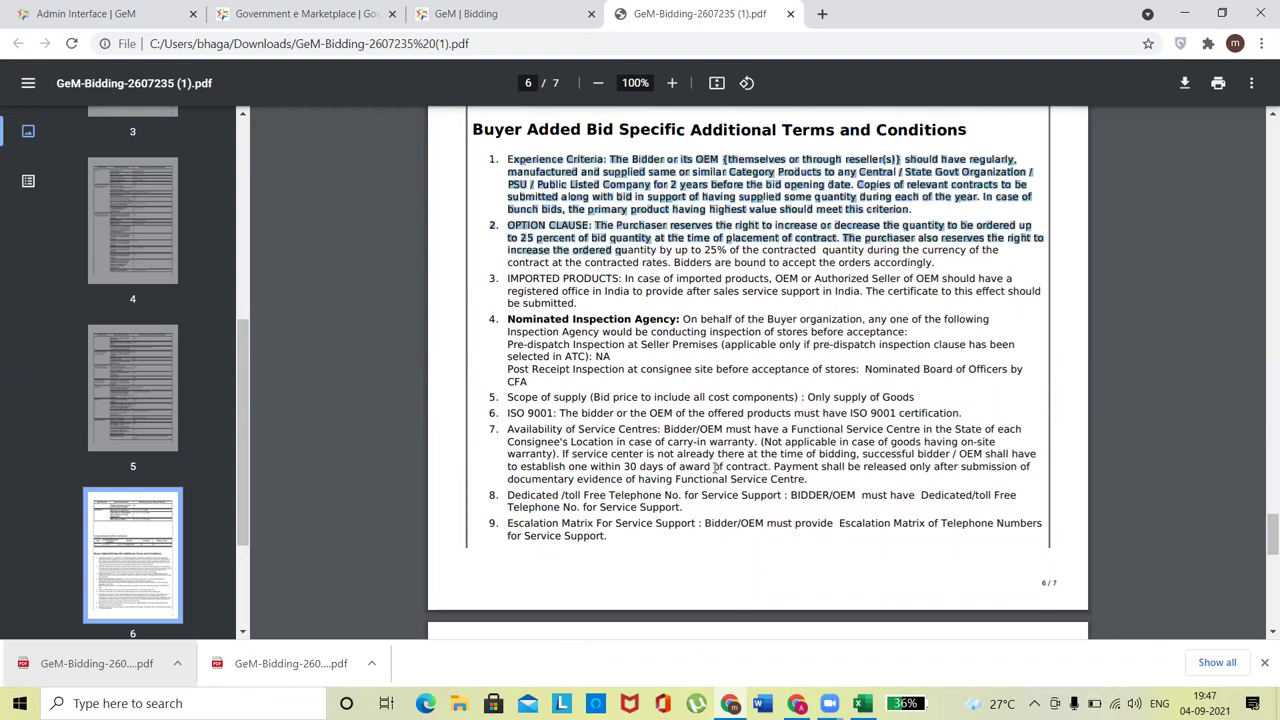
{"action": "left_click_drag", "start_coordinate": [722, 458], "coordinate": [766, 402]}
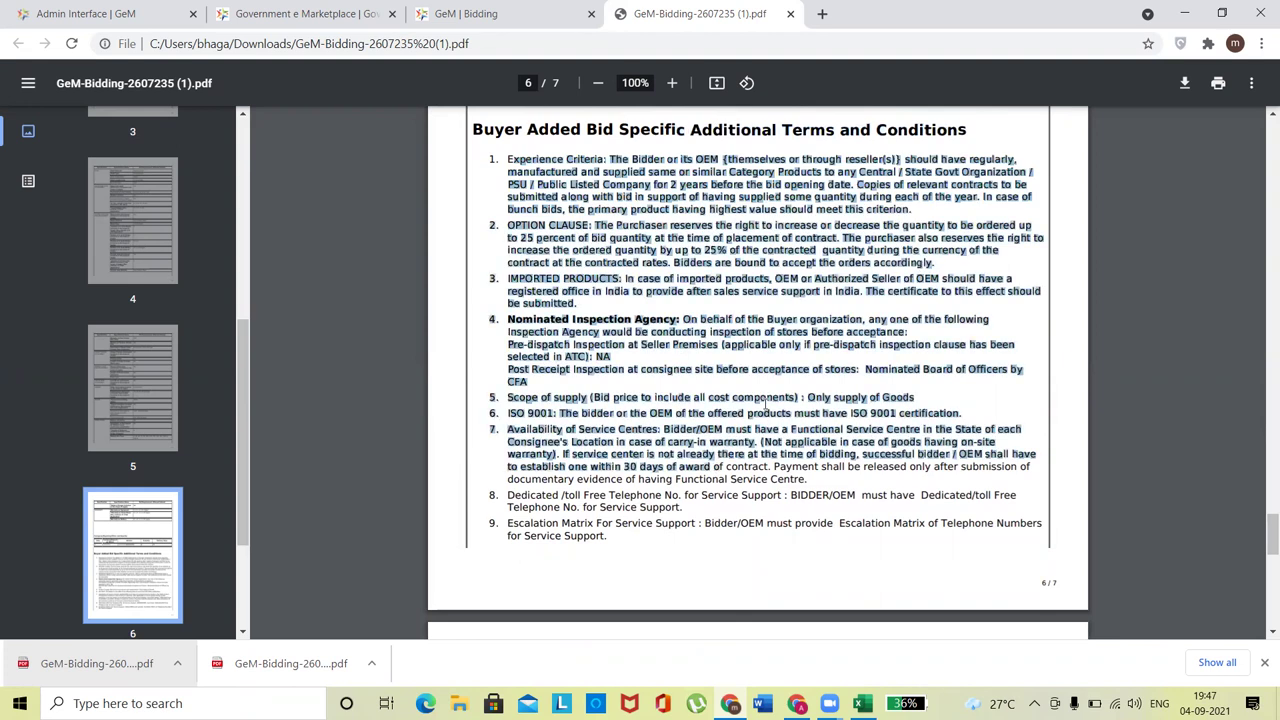
{"action": "left_click", "coordinate": [818, 337]}
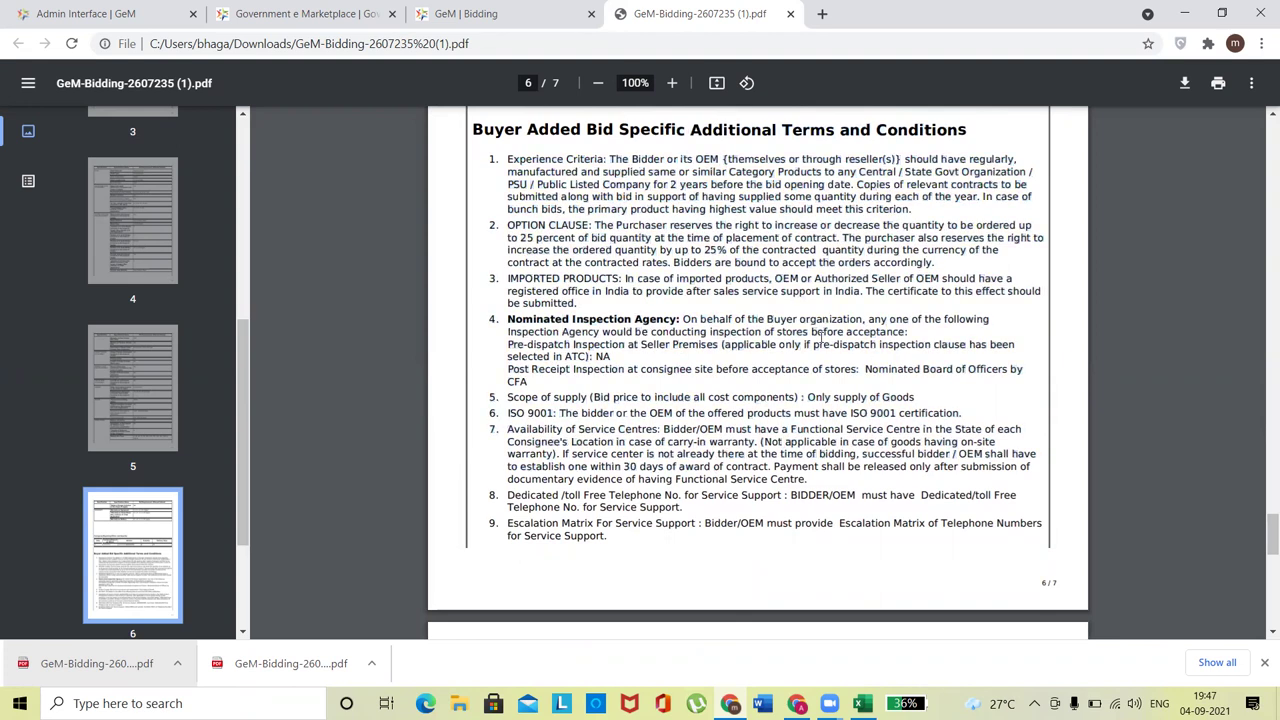